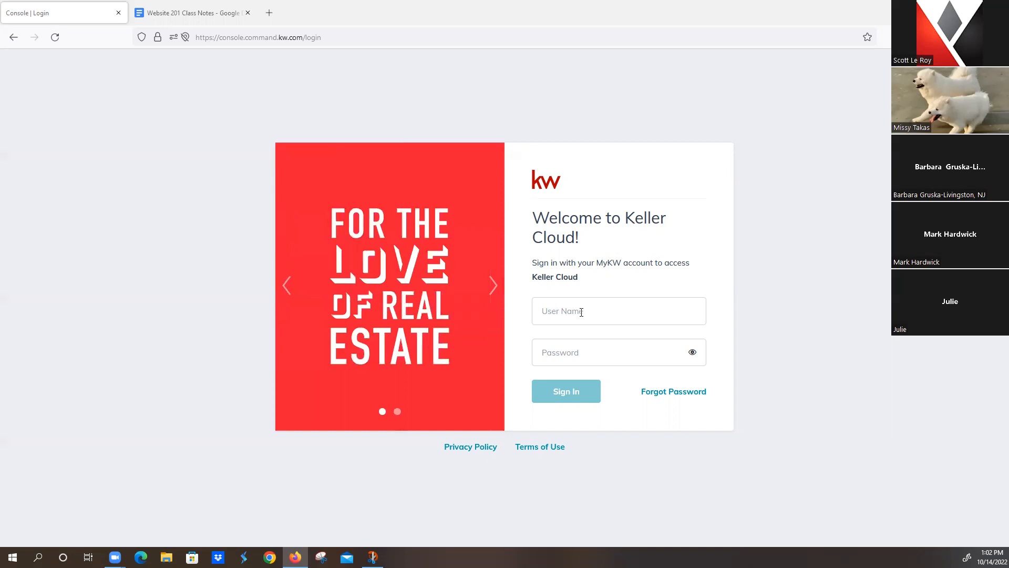
Step: Check the Website 201 Class Notes document's web address
left_click(181, 15)
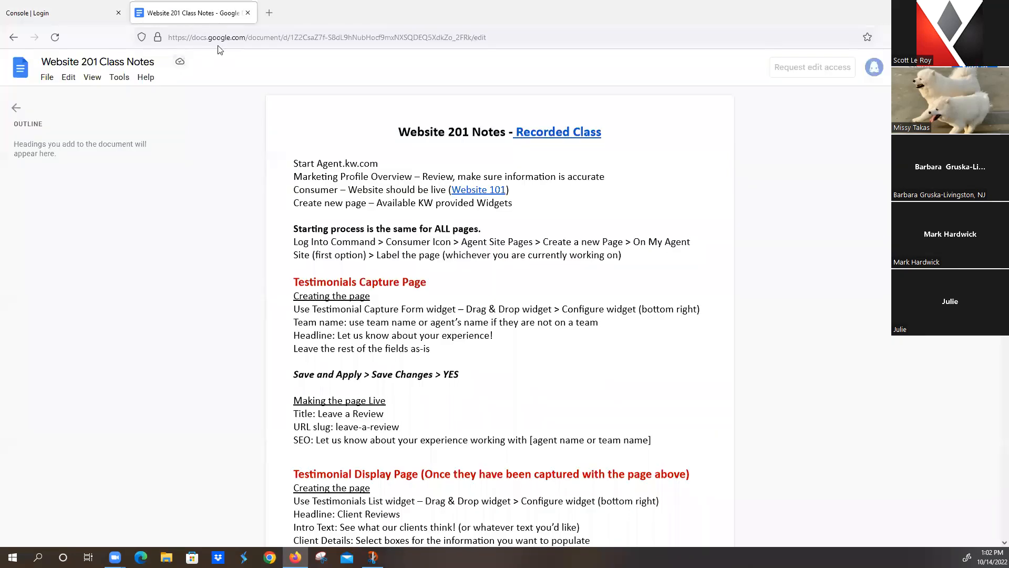
left_click(255, 37)
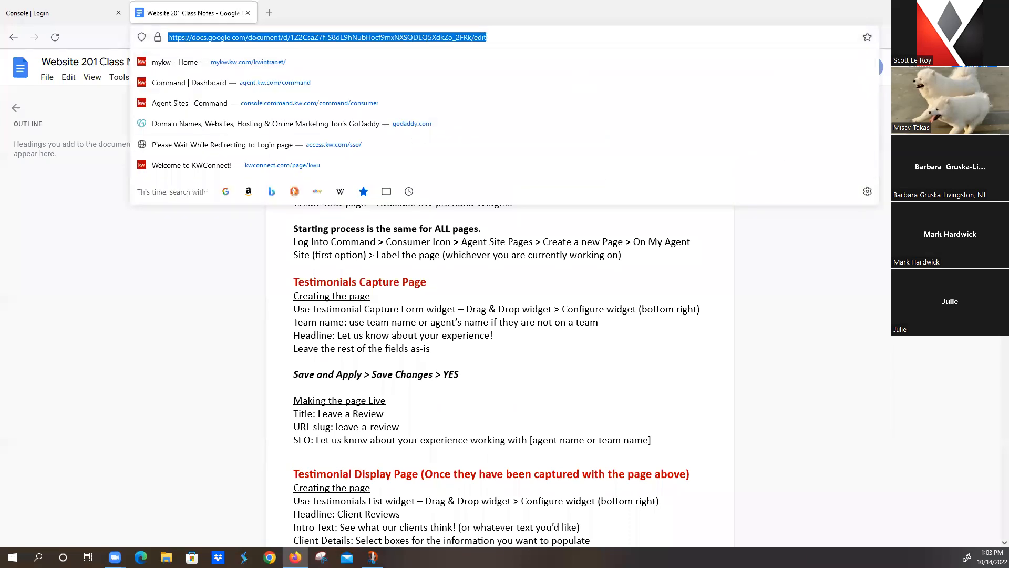
key("alt+Tab")
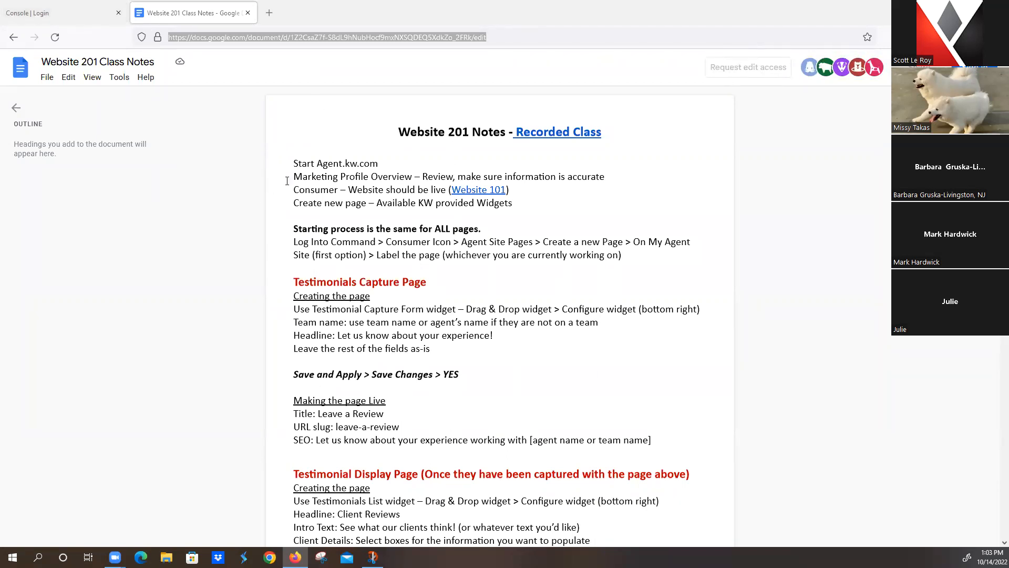
Step: Sign in to Keller Cloud with the agent's username and password
left_click(67, 16)
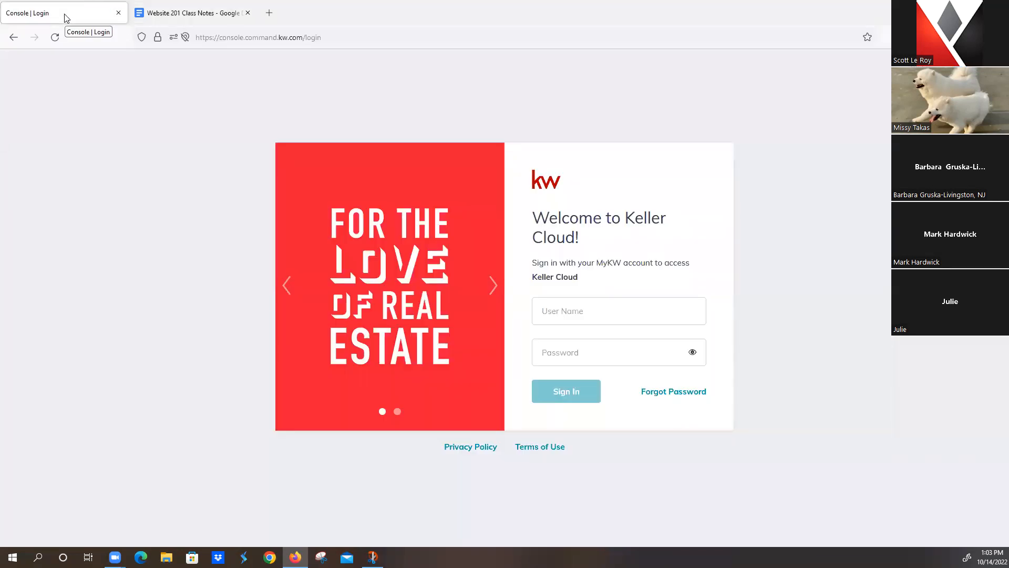
left_click(601, 311)
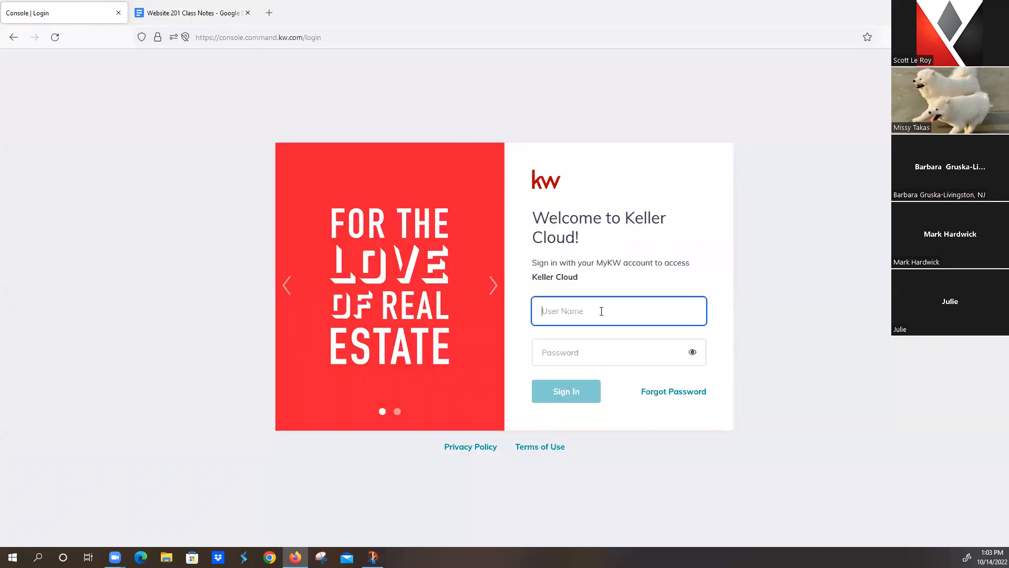
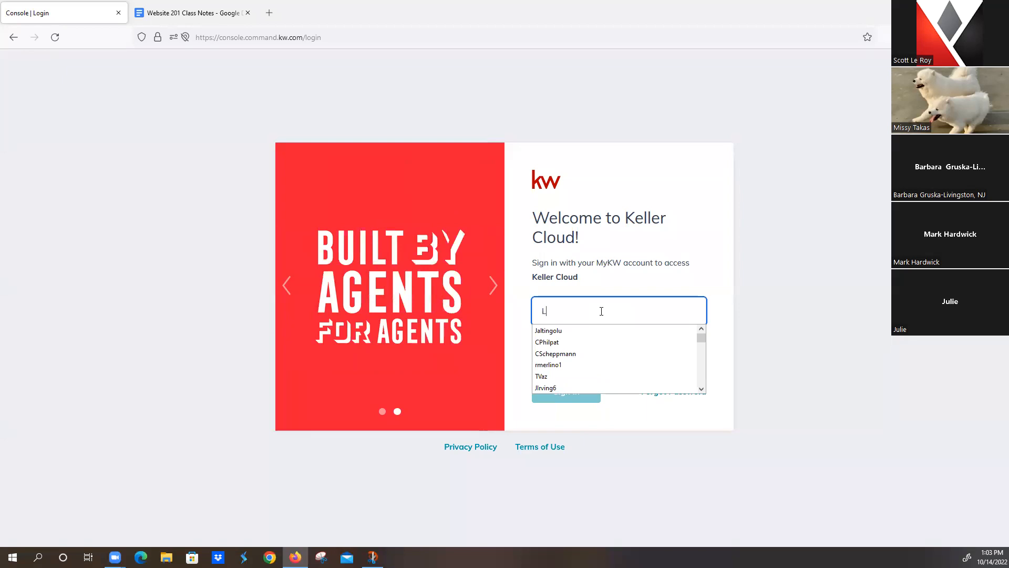
key("Tab")
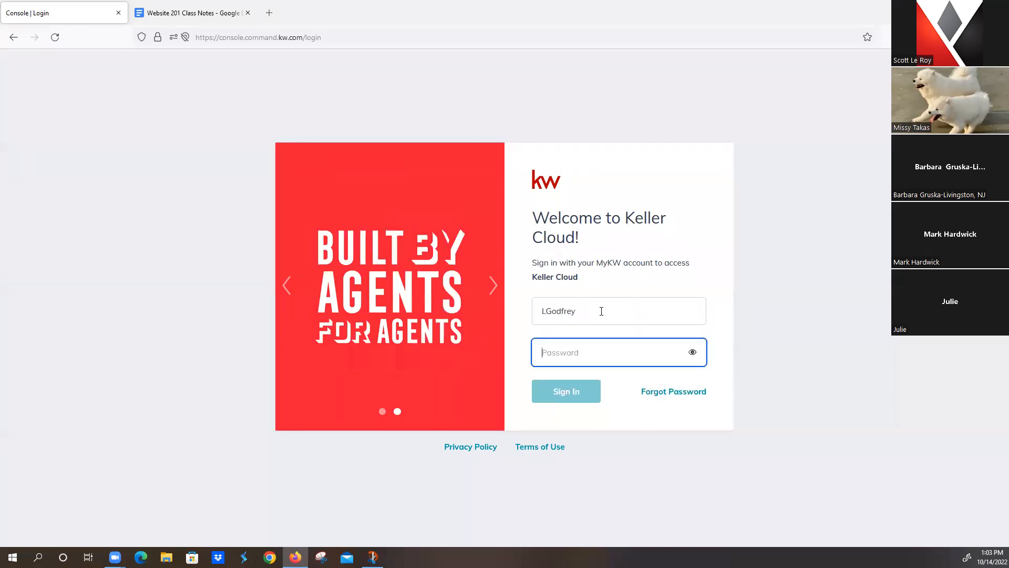
type("********")
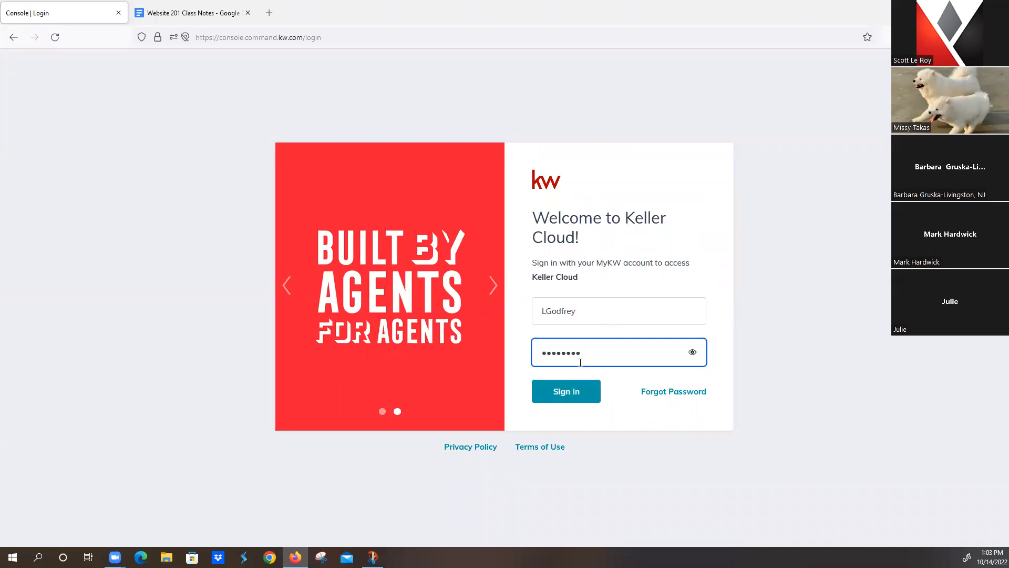
left_click(576, 398)
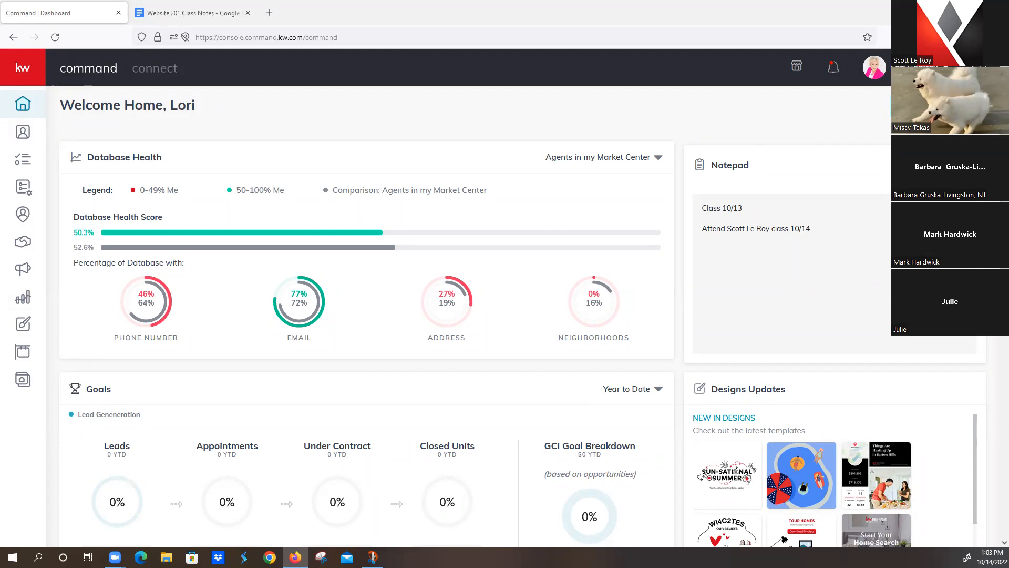
Step: Open Settings from the avatar's account menu to show the connected Applications
left_click(918, 68)
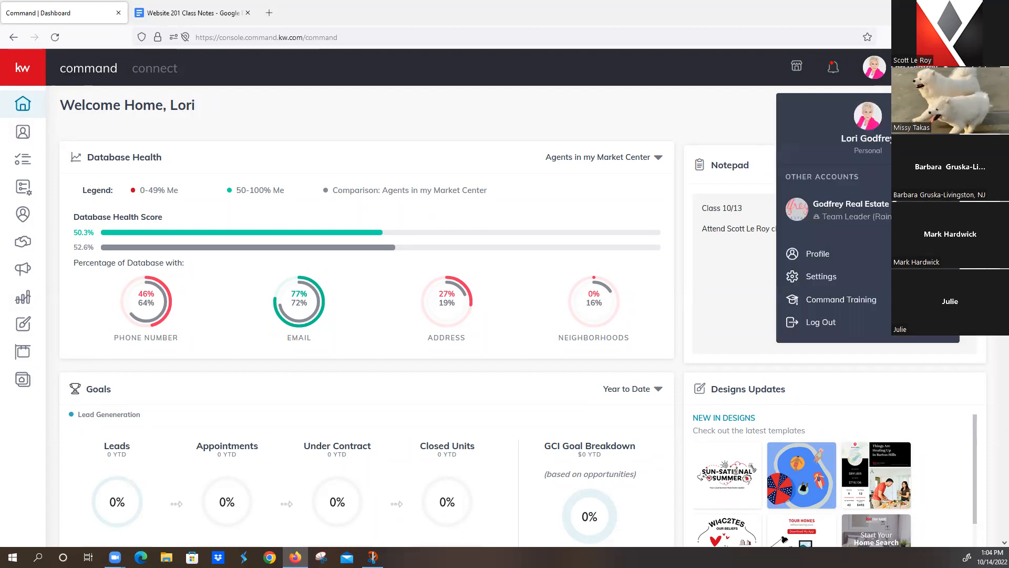
left_click(830, 280)
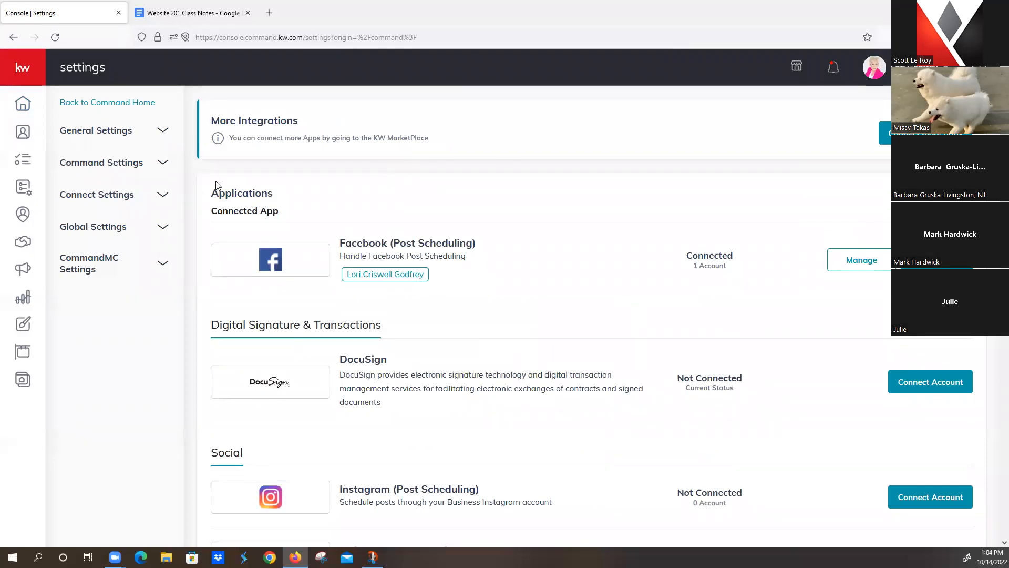
Step: Open Marketing Profile under Connect Settings and scroll down to My Details
left_click(109, 198)
left_click(112, 222)
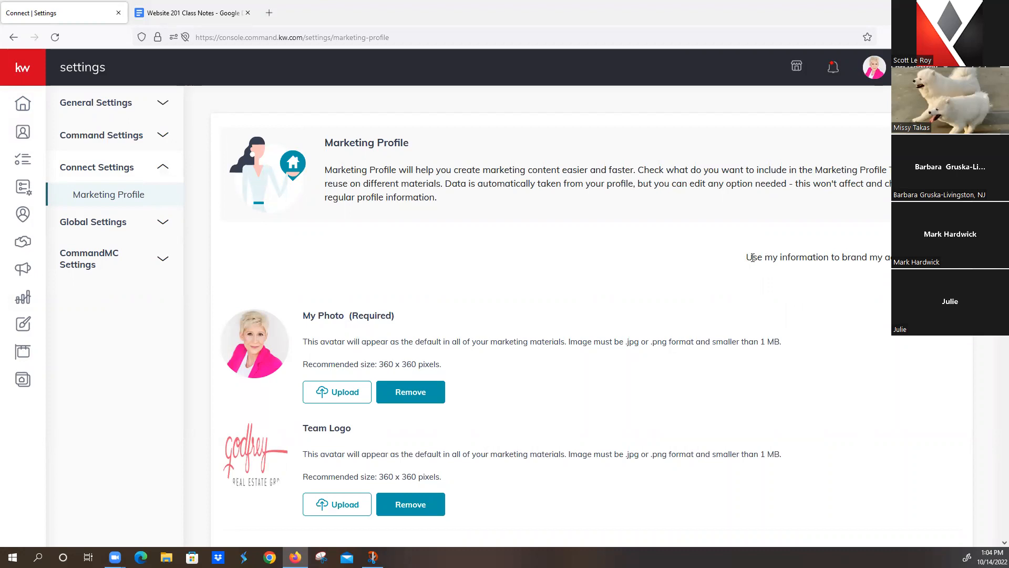
left_click_drag(745, 258, 891, 258)
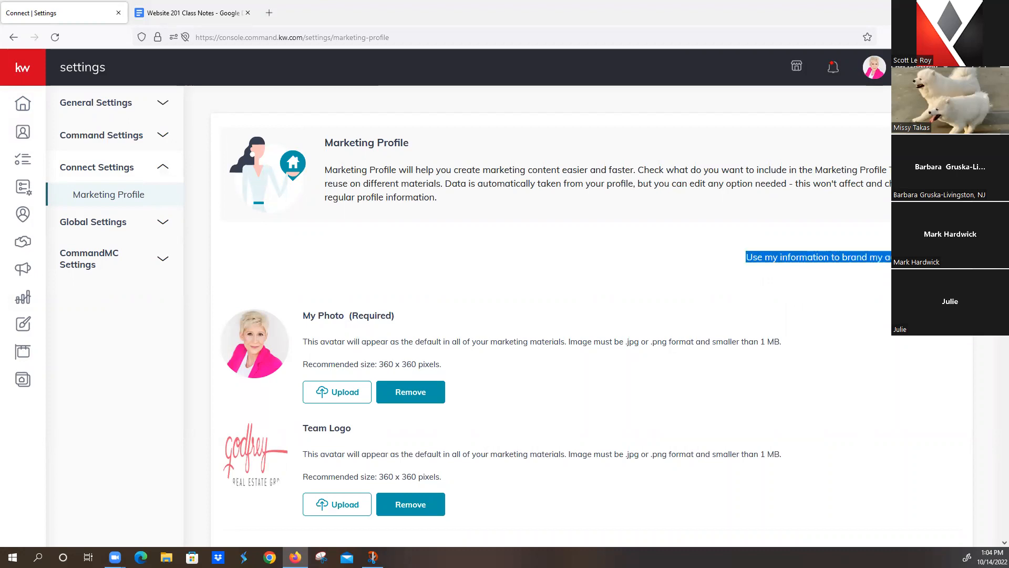
left_click(899, 263)
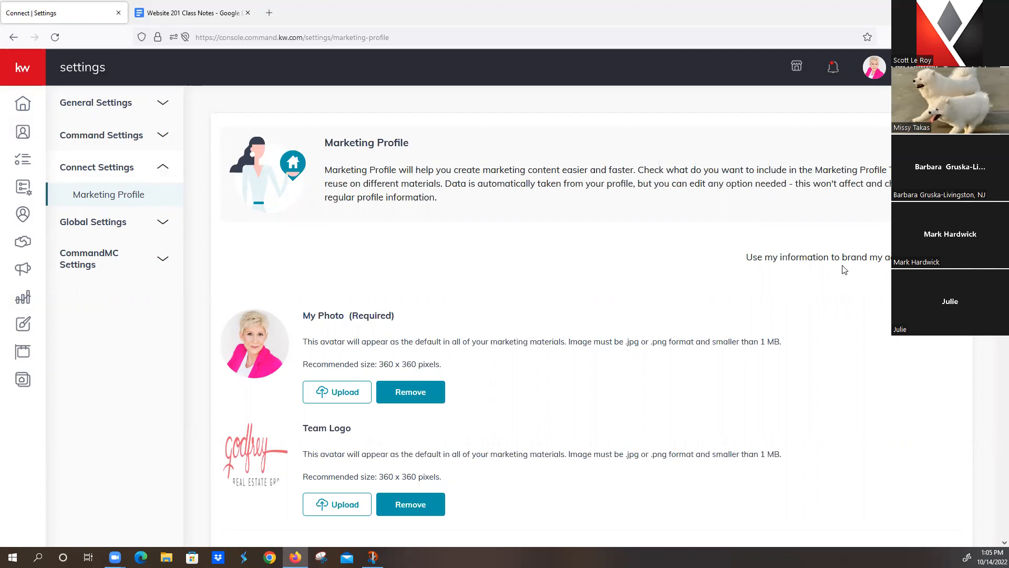
scroll(372, 257, "down", 3)
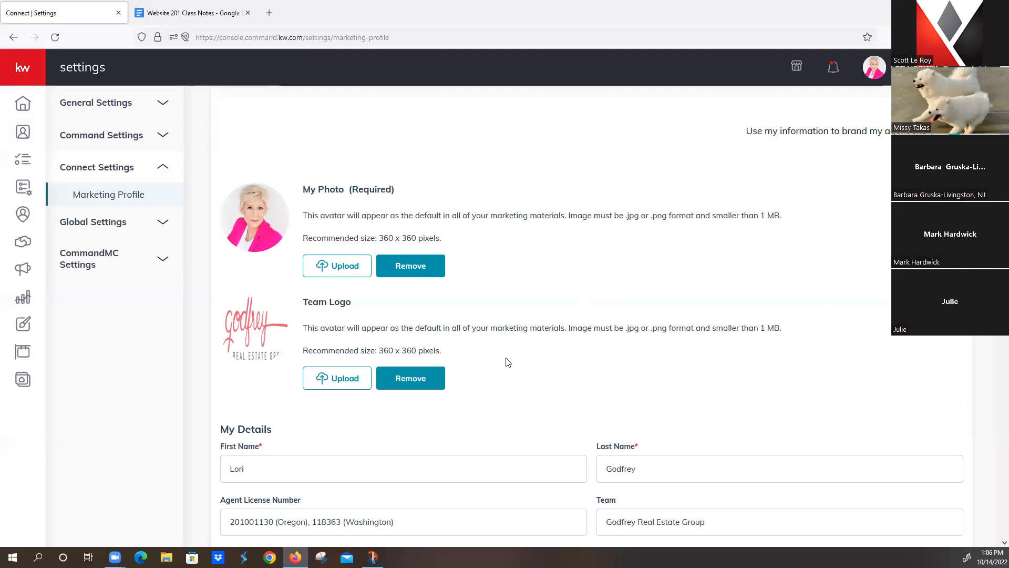
scroll(494, 361, "down", 2)
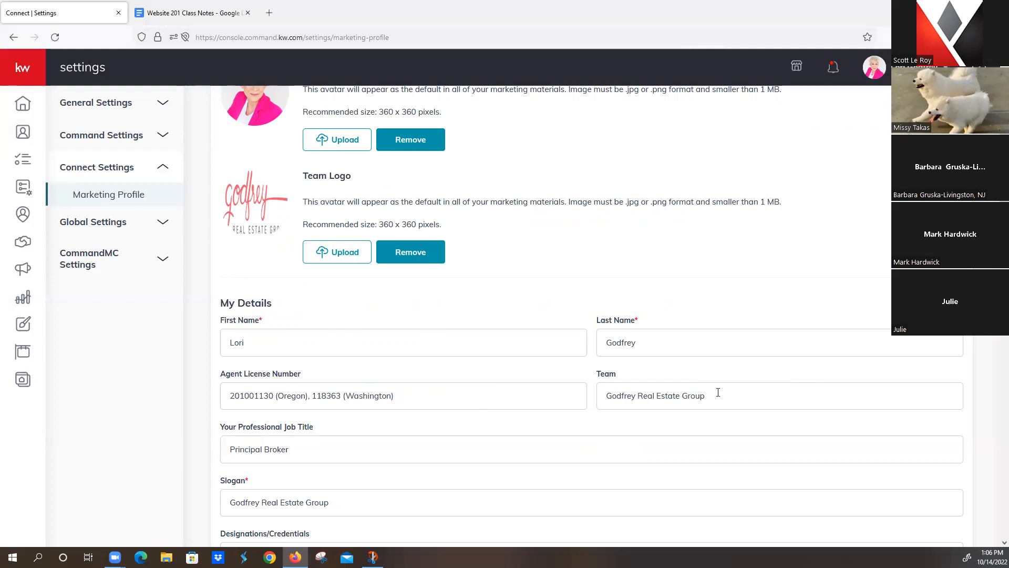
left_click_drag(719, 391, 579, 394)
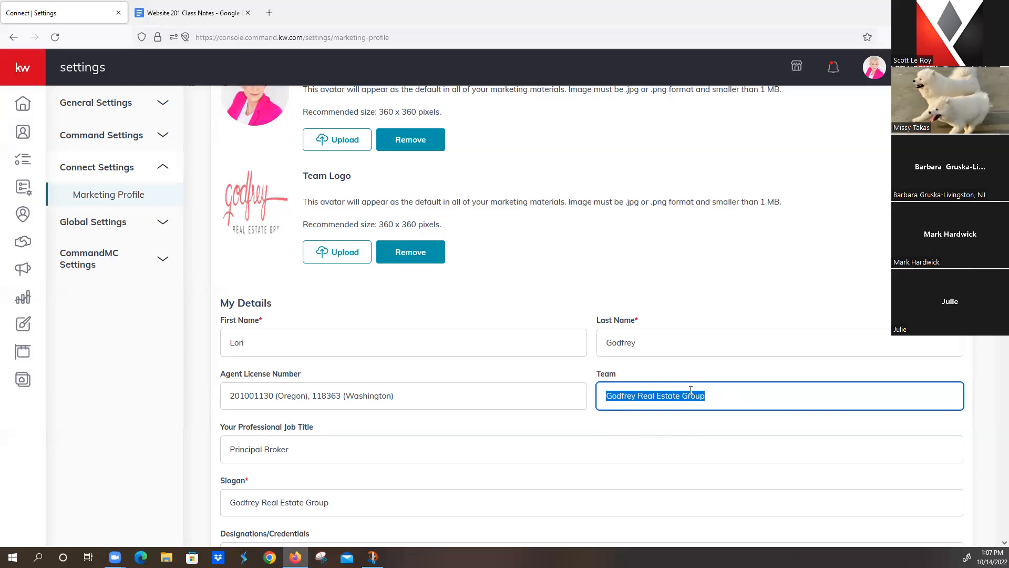
scroll(400, 384, "down", 2)
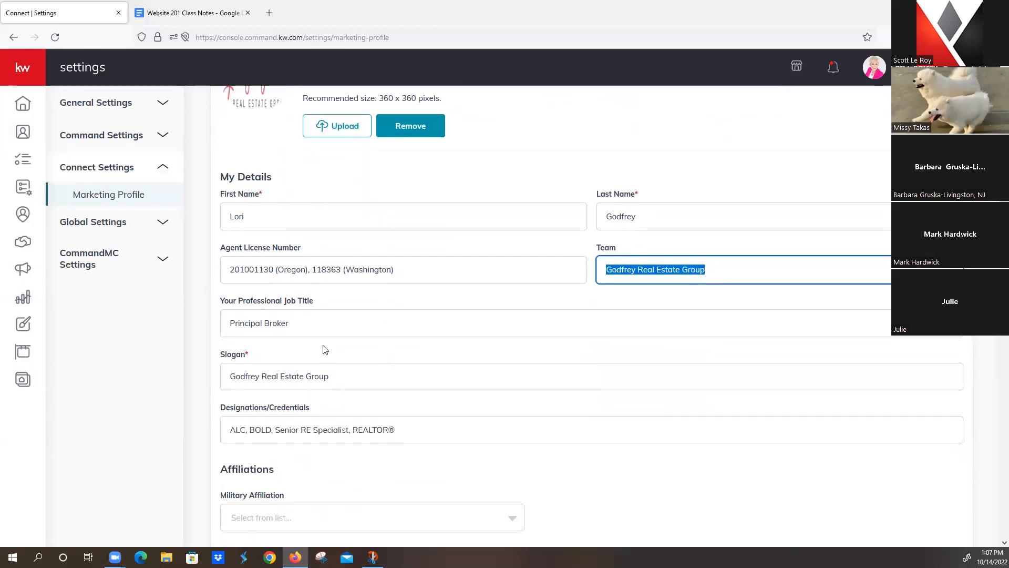
Step: Replace the slogan with 'Fror All Your Real Estate Needs'
left_click(340, 376)
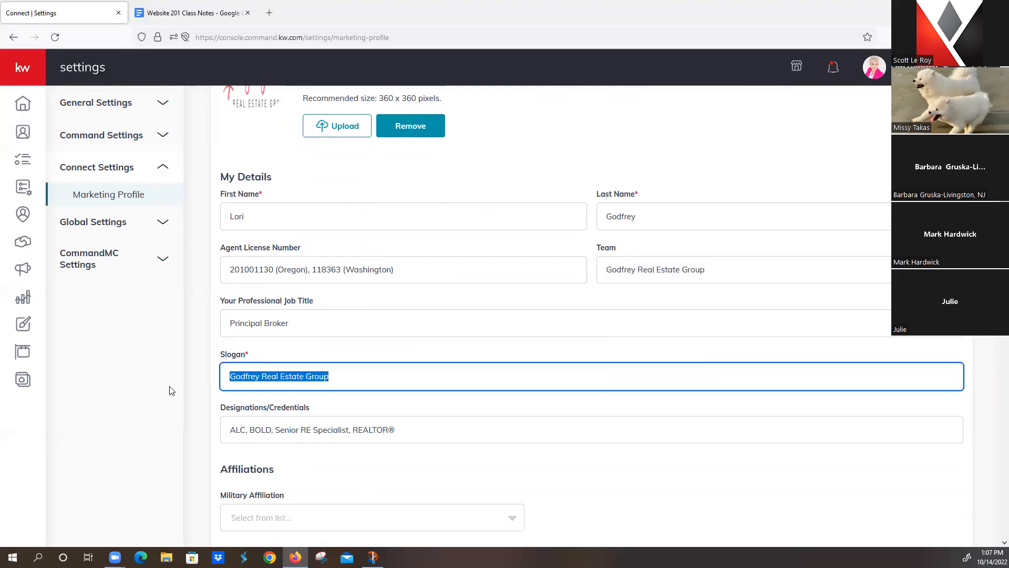
type("Fror All ")
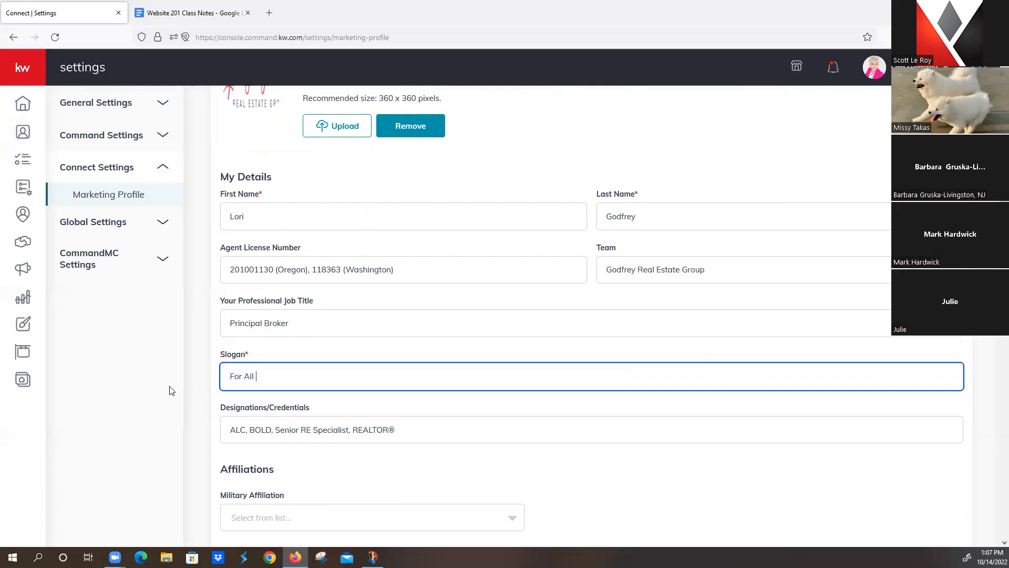
type("Your Real Estate Needs")
scroll(372, 351, "down", 1)
scroll(371, 352, "down", 2)
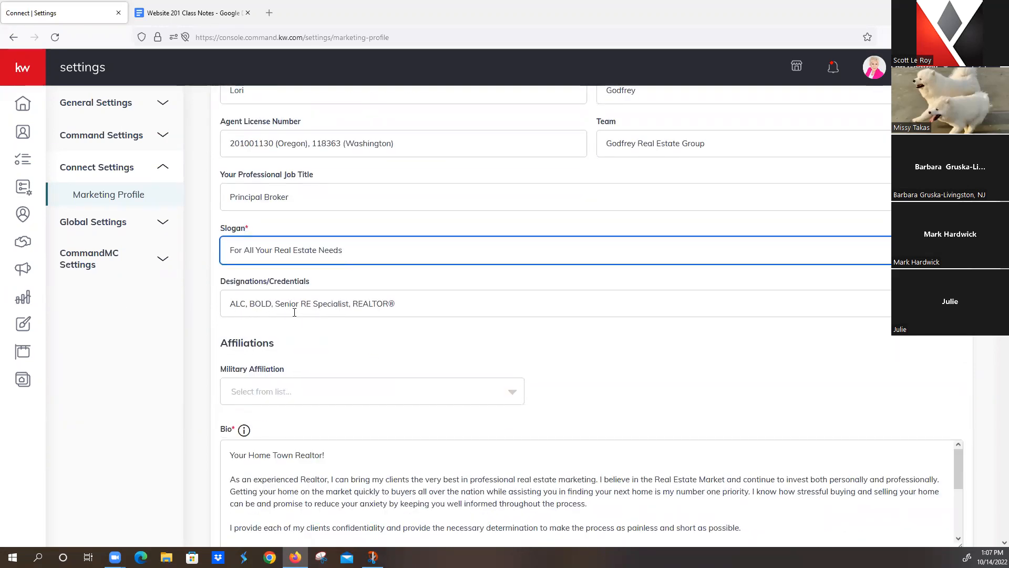
Step: Edit Designations/Credentials so it still ends with a single REALTOR® mark
left_click(441, 305)
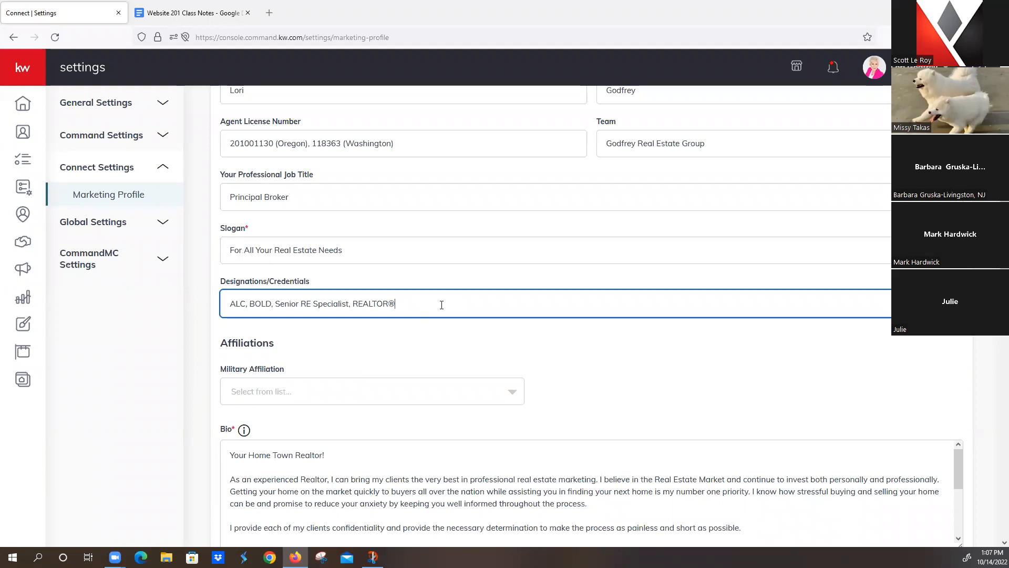
key("BackSpace")
key("ctrl+v")
key("ctrl+v")
key("BackSpace")
scroll(442, 304, "down", 3)
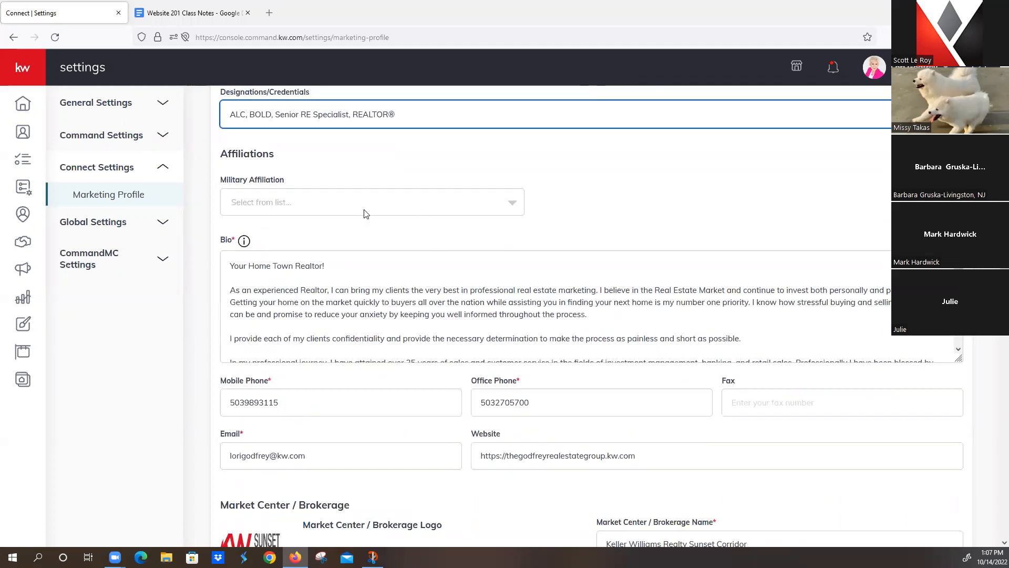
Step: Open the Military Affiliation list and close it without choosing an affiliation
left_click(513, 207)
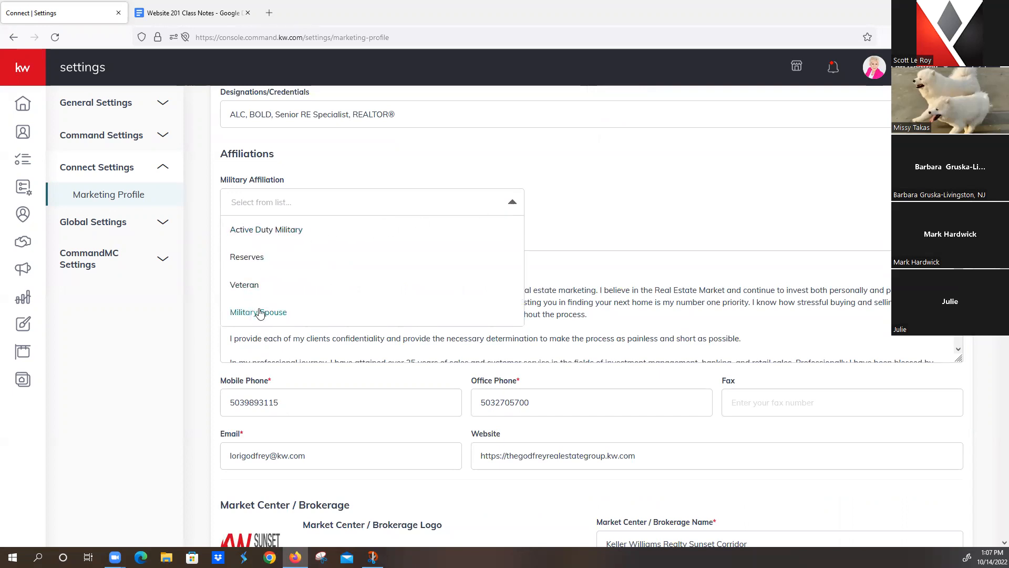
left_click(575, 192)
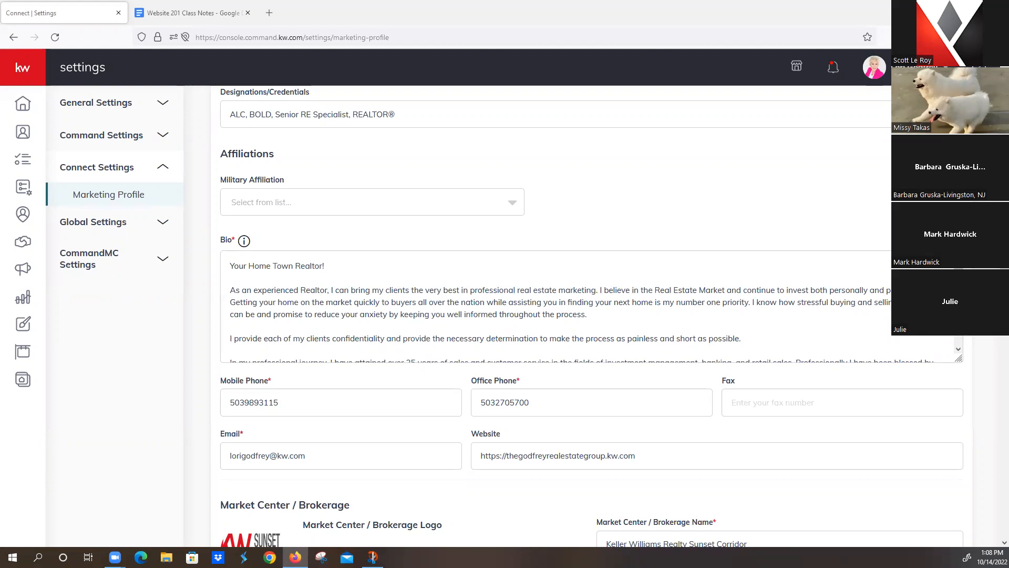
Step: Select the Website 201 Class Notes document's address, then return to Marketing Profile
left_click(201, 13)
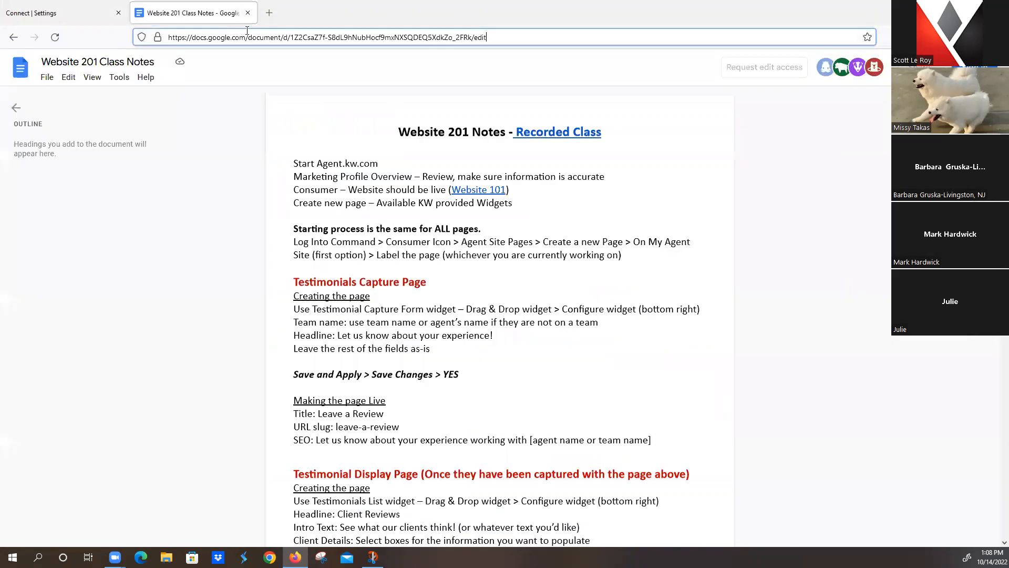
left_click(248, 34)
double_click(275, 36)
left_click(275, 36)
triple_click(277, 35)
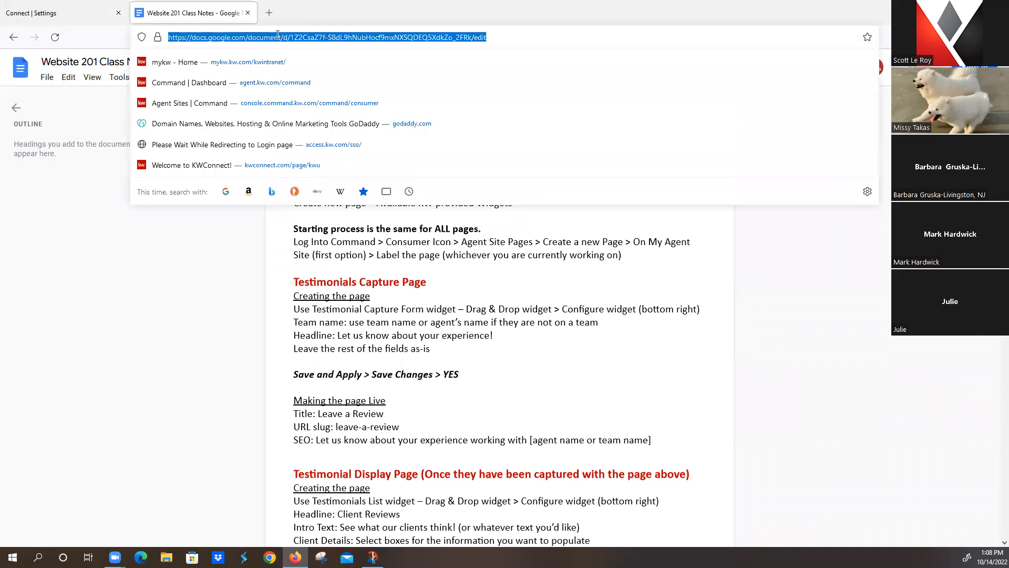
key("alt+Tab")
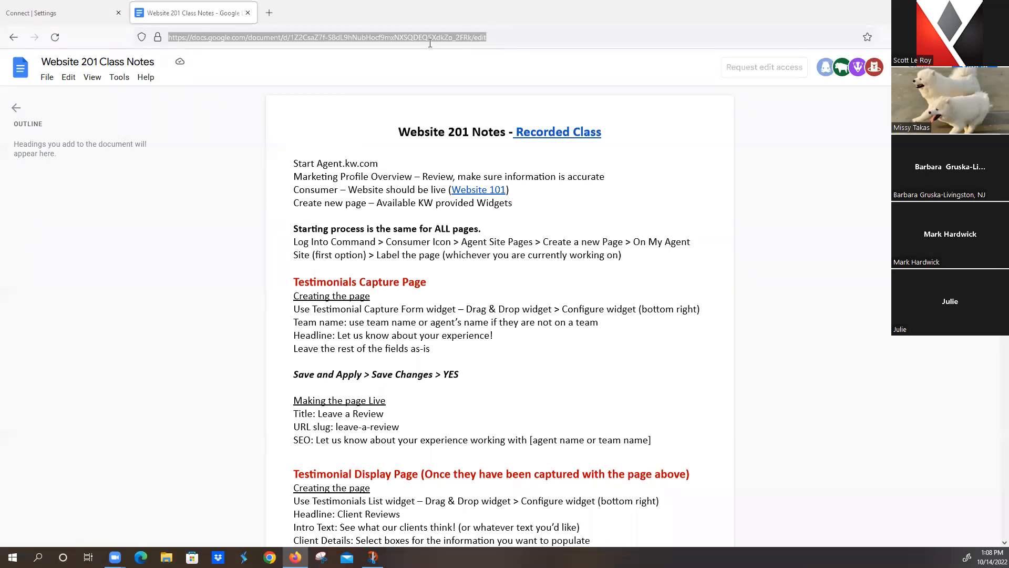
left_click(88, 16)
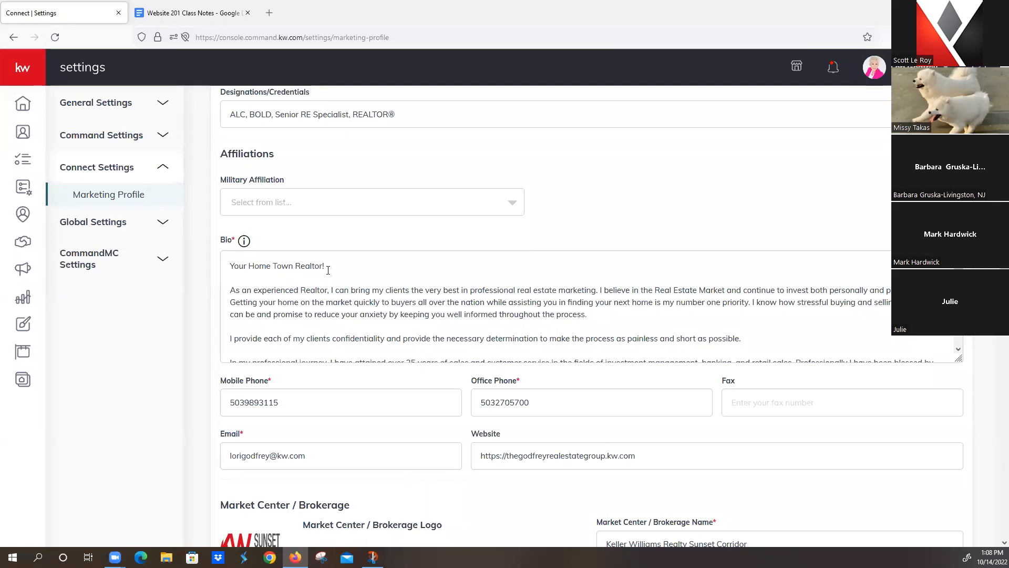
Step: Put a blank line between the Bio's first paragraph and the professional journey paragraph
left_click(310, 331)
key("BackSpace")
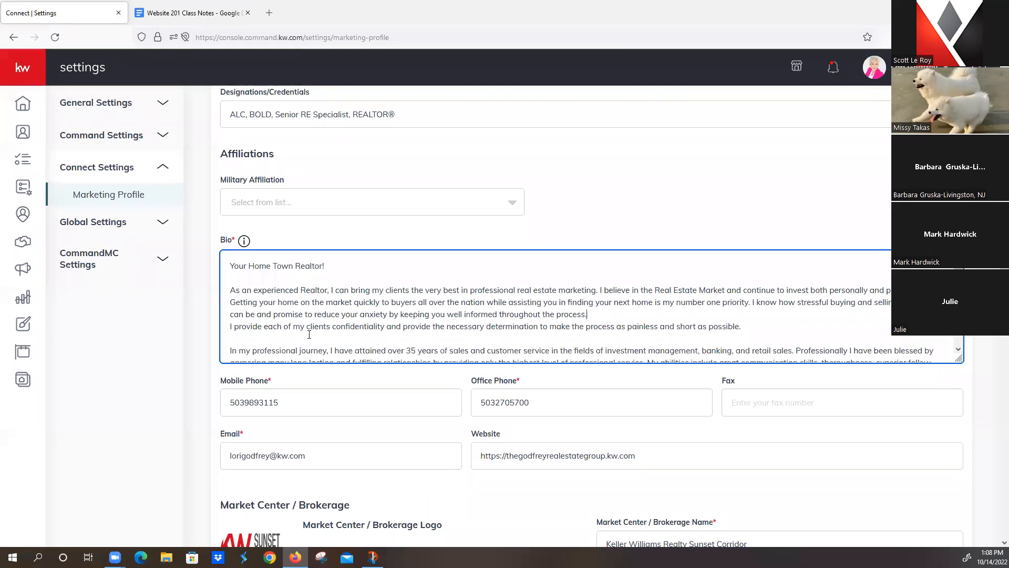
left_click(231, 339)
key("BackSpace")
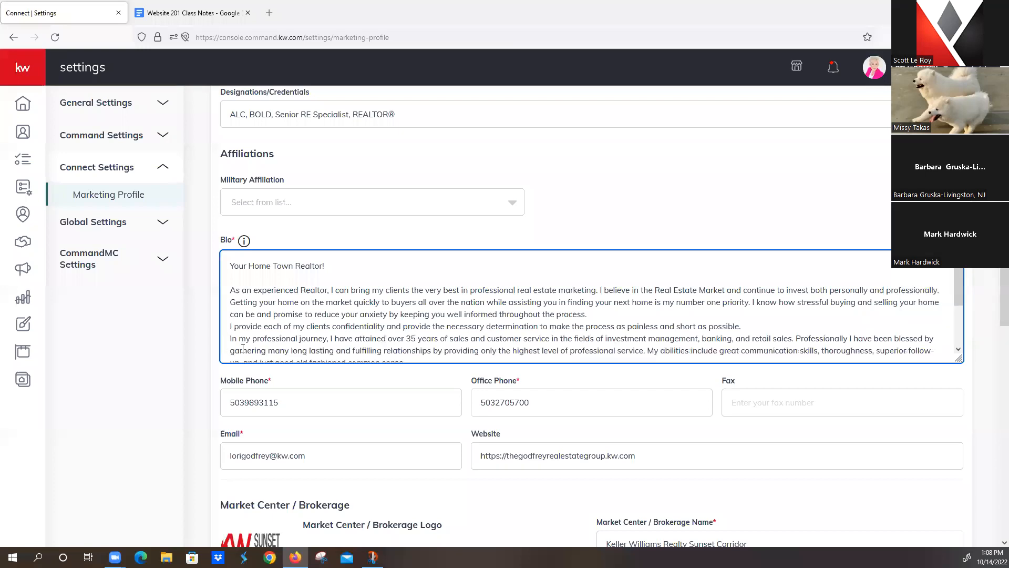
left_click(605, 315)
key("Return")
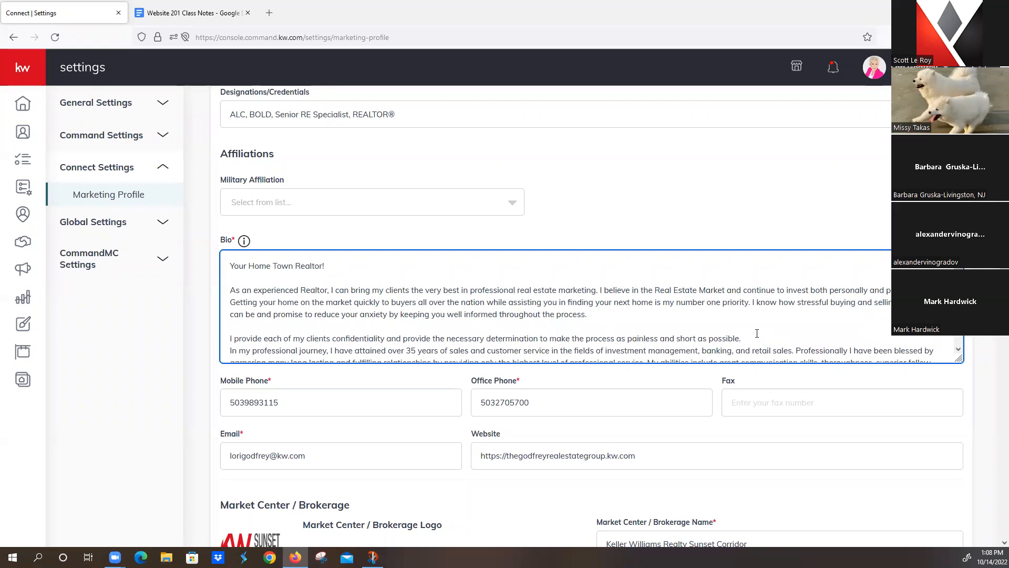
key("Return")
scroll(569, 320, "down", 2)
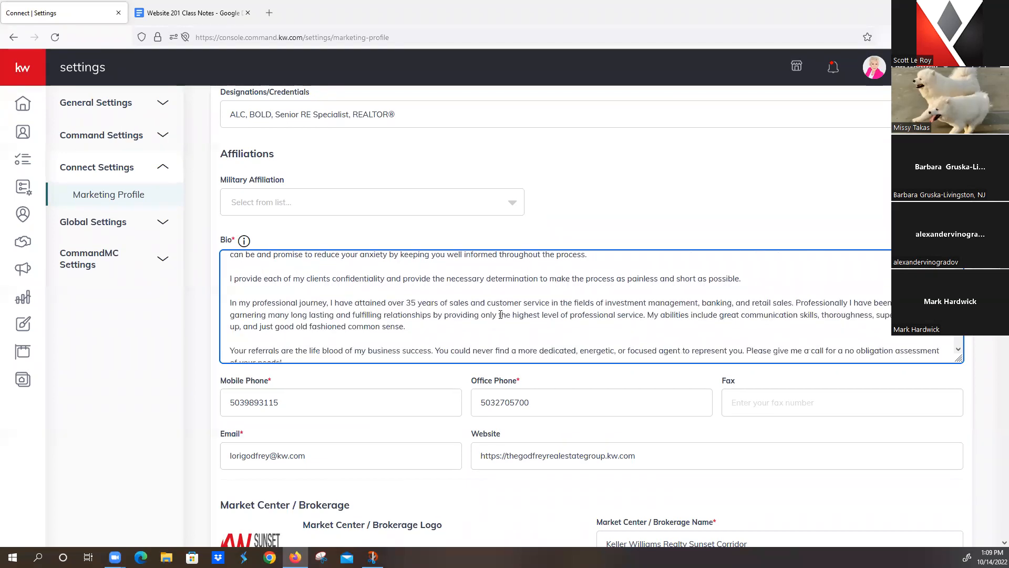
scroll(462, 326, "down", 3)
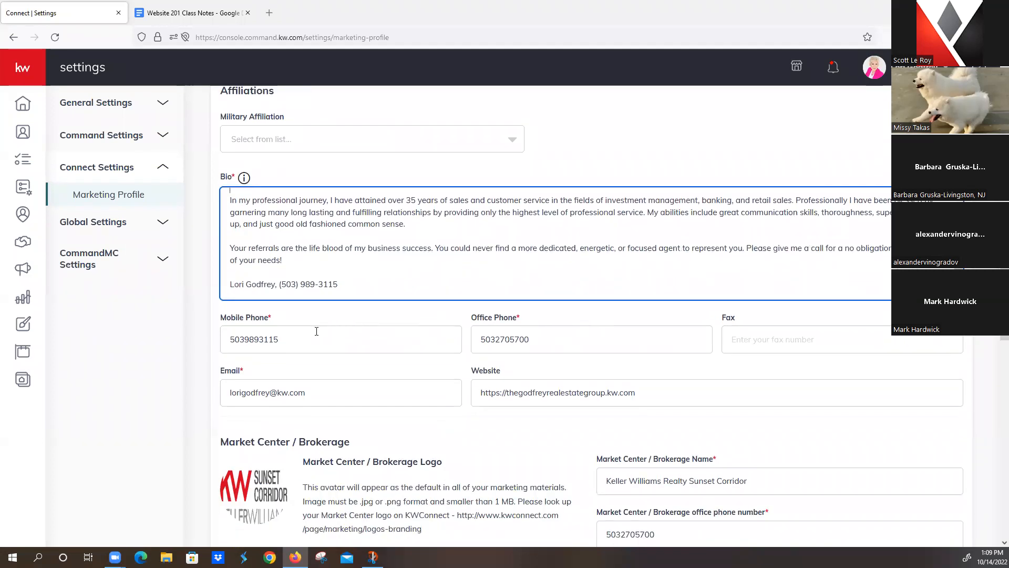
scroll(552, 350, "down", 1)
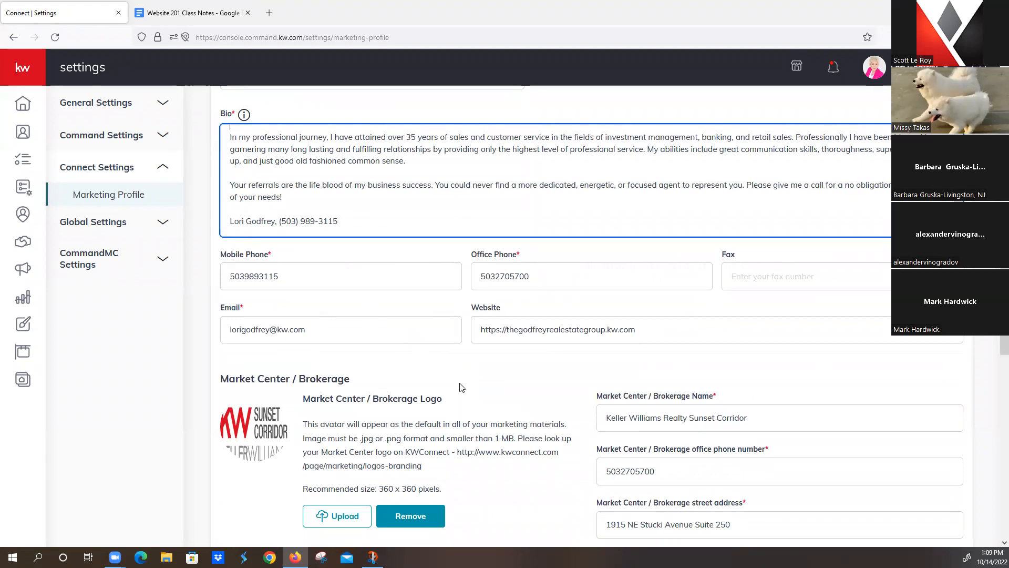
Step: Copy the Mobile Phone number into the Office Phone field
double_click(672, 473)
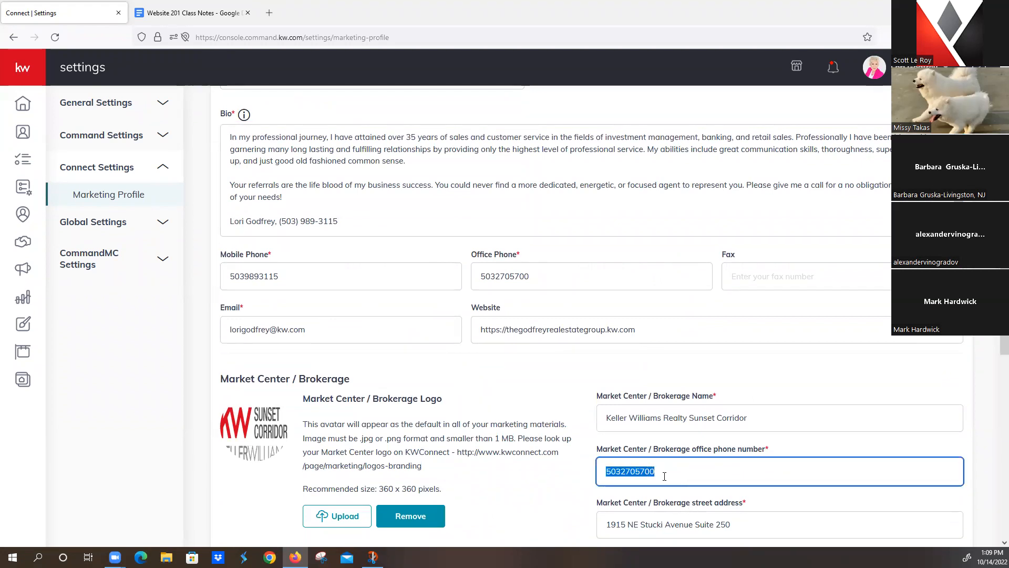
left_click(541, 277)
double_click(397, 277)
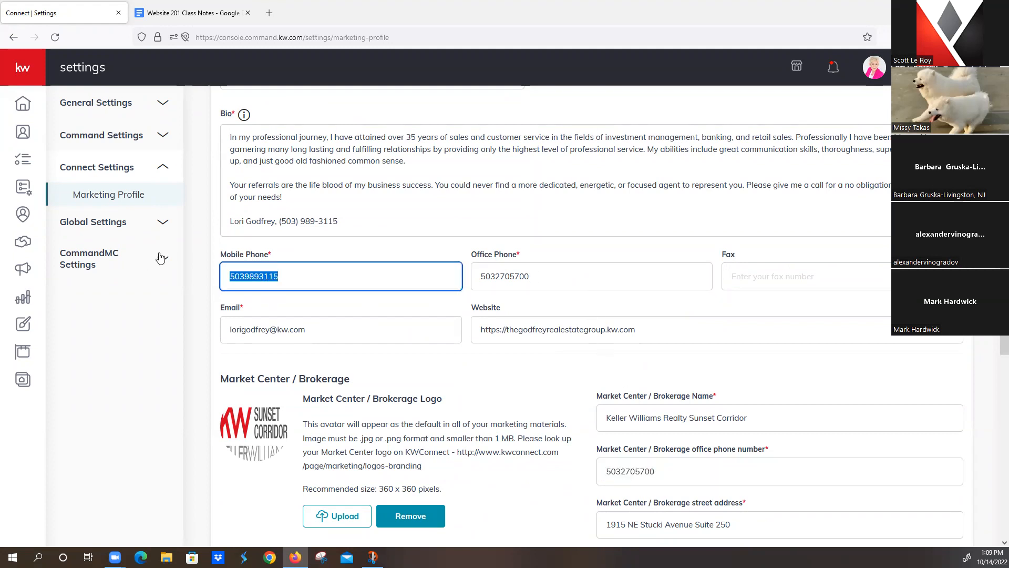
key("ctrl+c")
key("Tab")
key("ctrl+v")
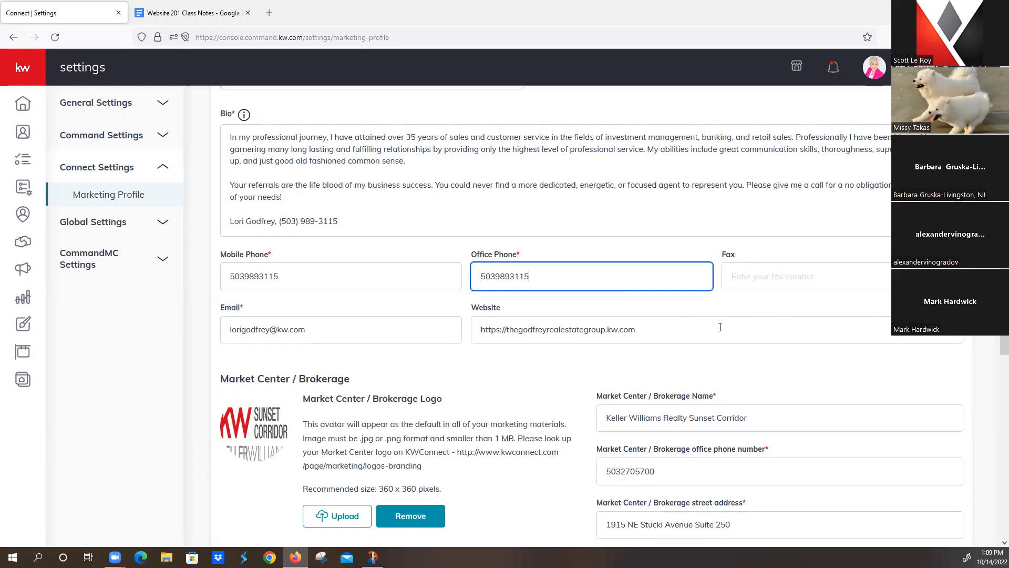
Step: Review the website address and the updated Office Phone number
triple_click(660, 331)
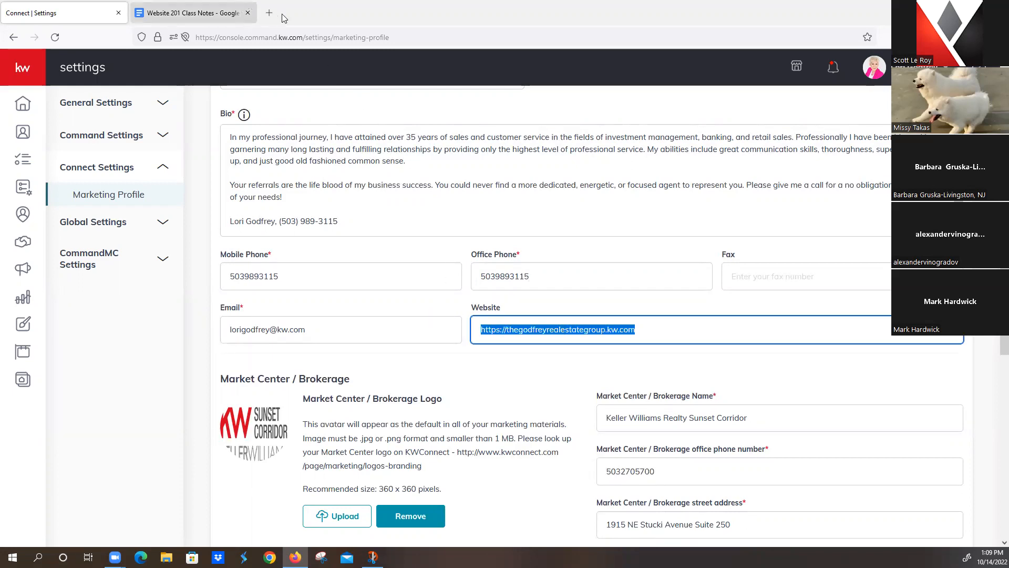
left_click(501, 367)
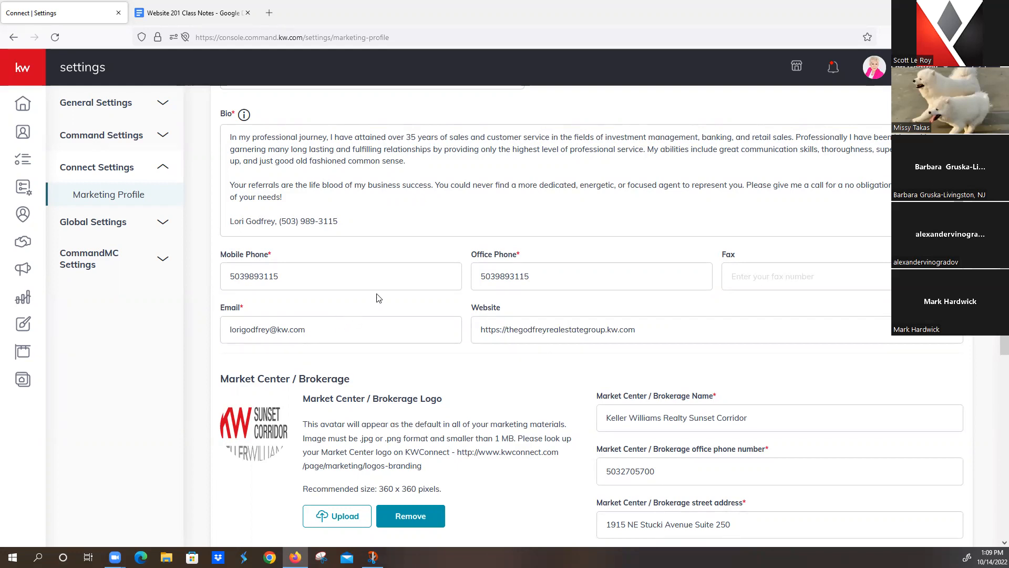
double_click(530, 279)
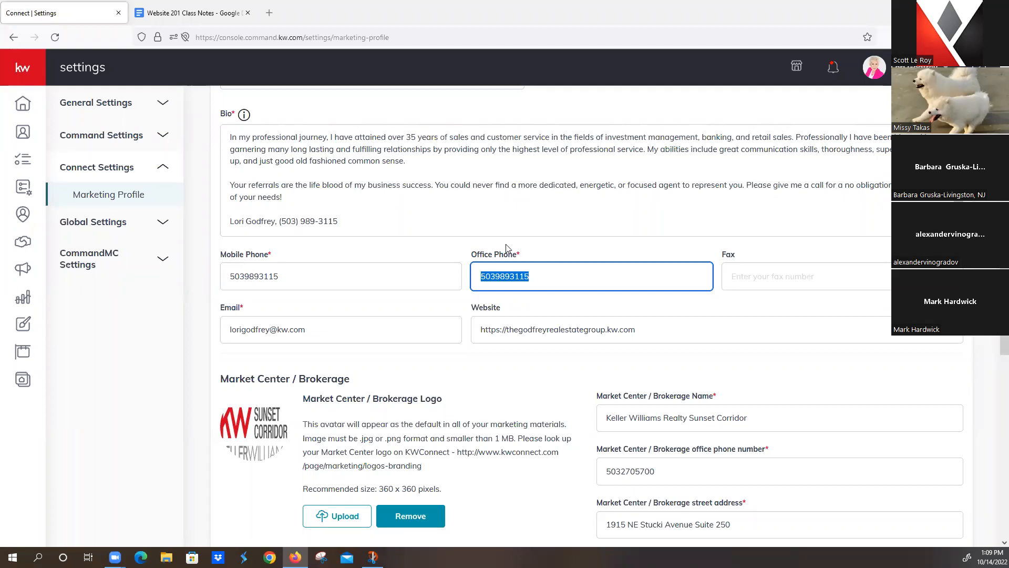
left_click(467, 285)
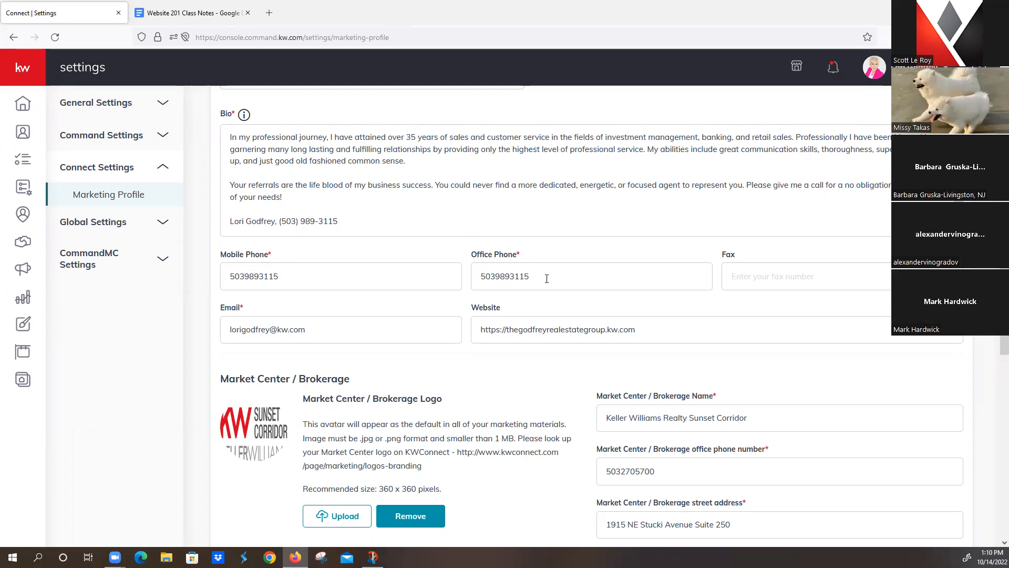
scroll(525, 268, "down", 1)
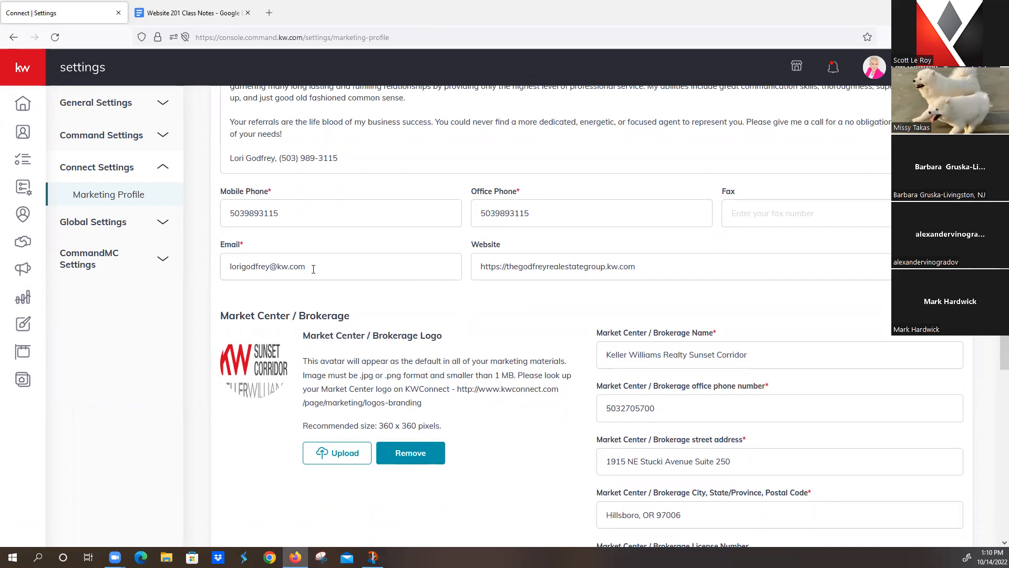
left_click(507, 266)
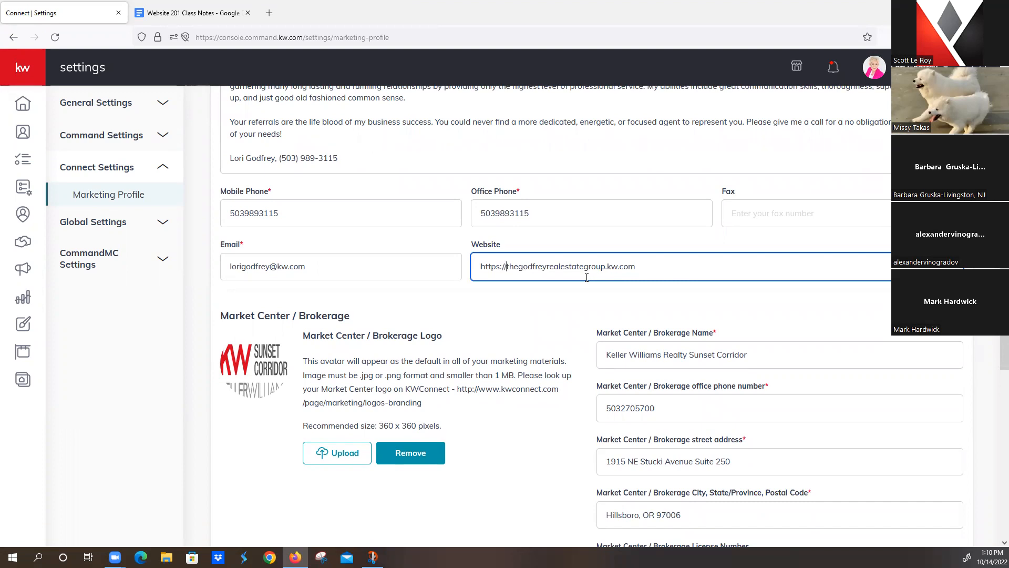
type("www.")
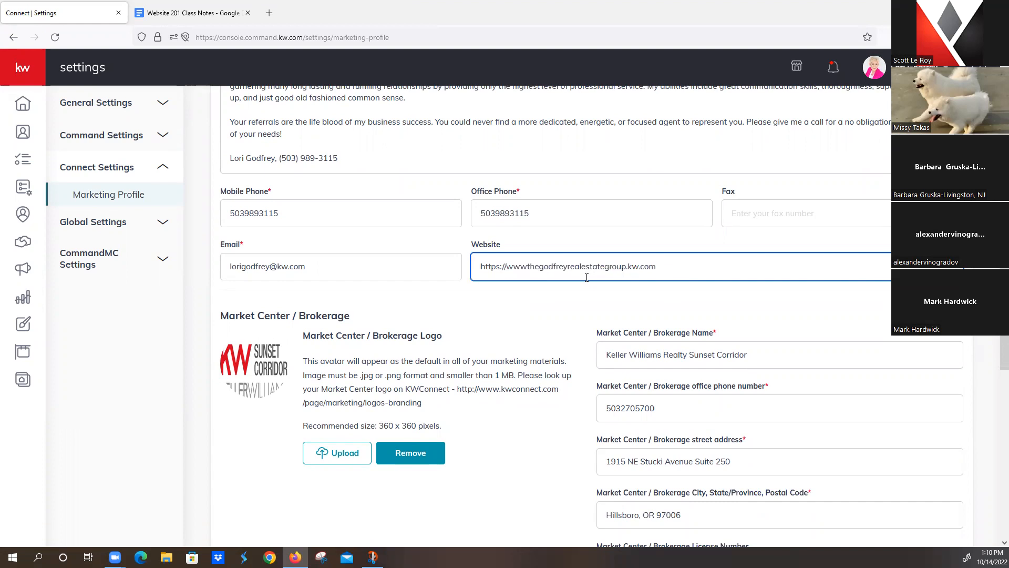
key("BackSpace")
key("BackSpace")
key("BackSpace")
key("BackSpace")
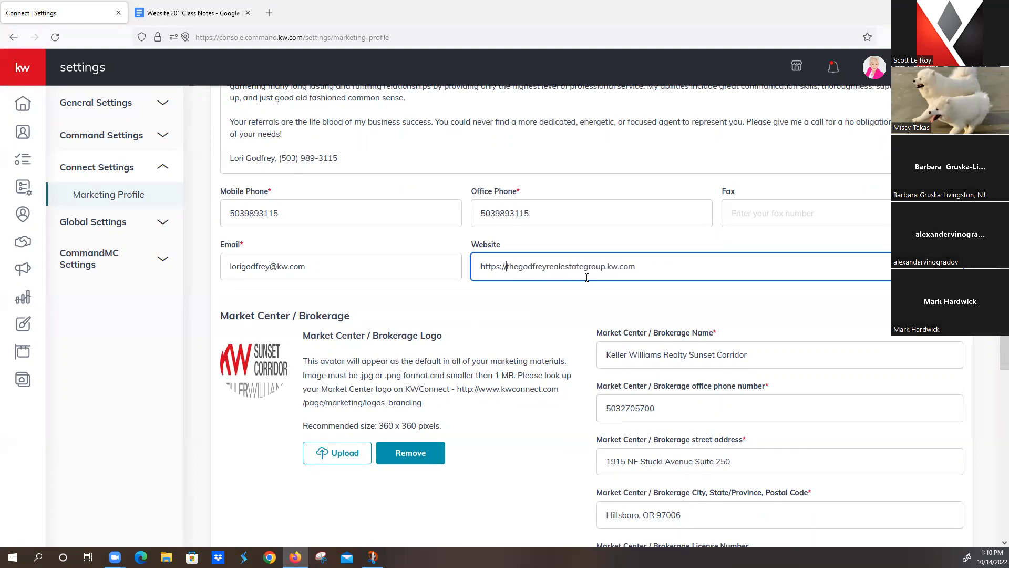
scroll(583, 278, "down", 3)
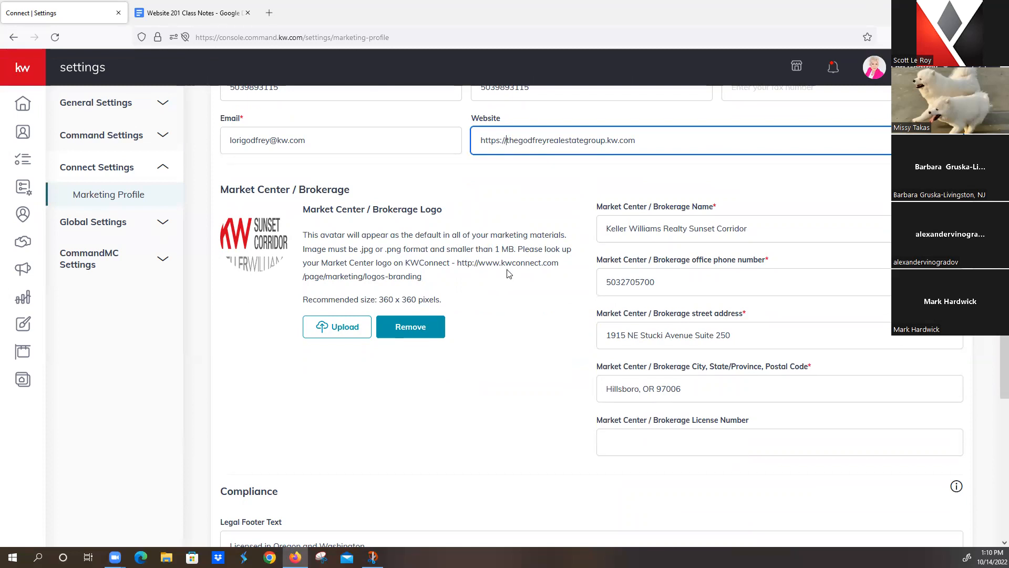
left_click_drag(457, 263, 536, 275)
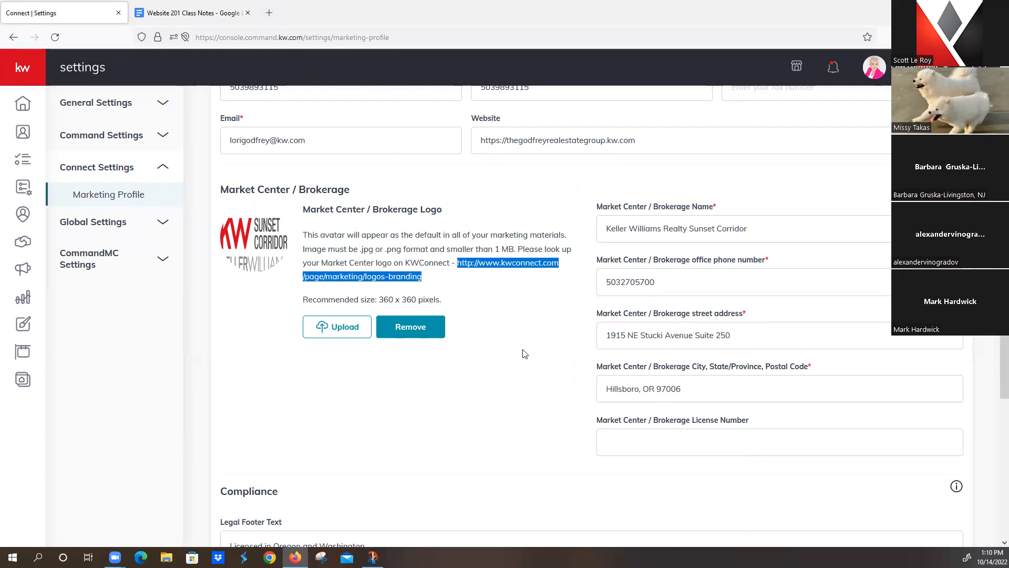
left_click(506, 332)
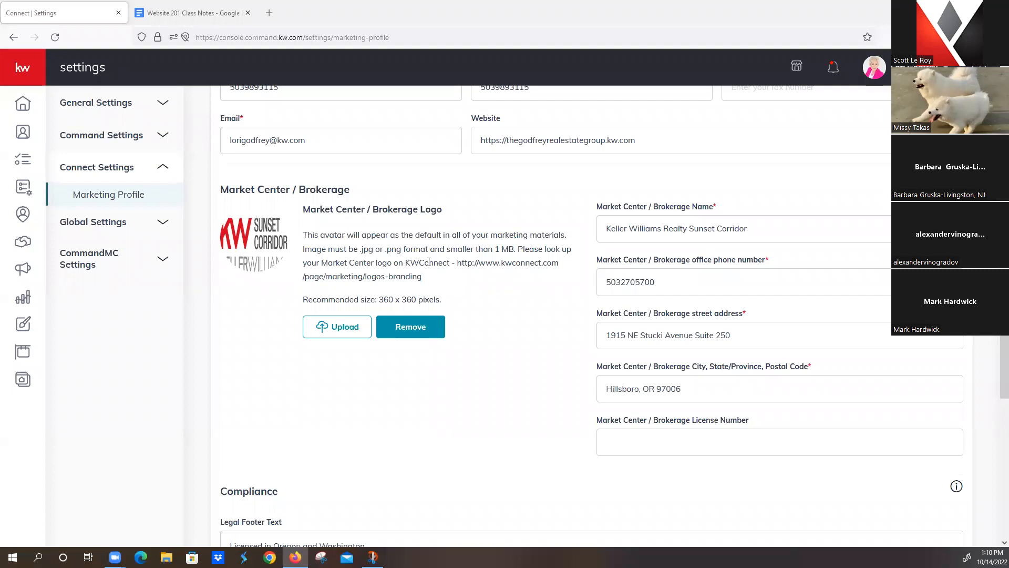
scroll(533, 375, "down", 2)
scroll(533, 375, "down", 3)
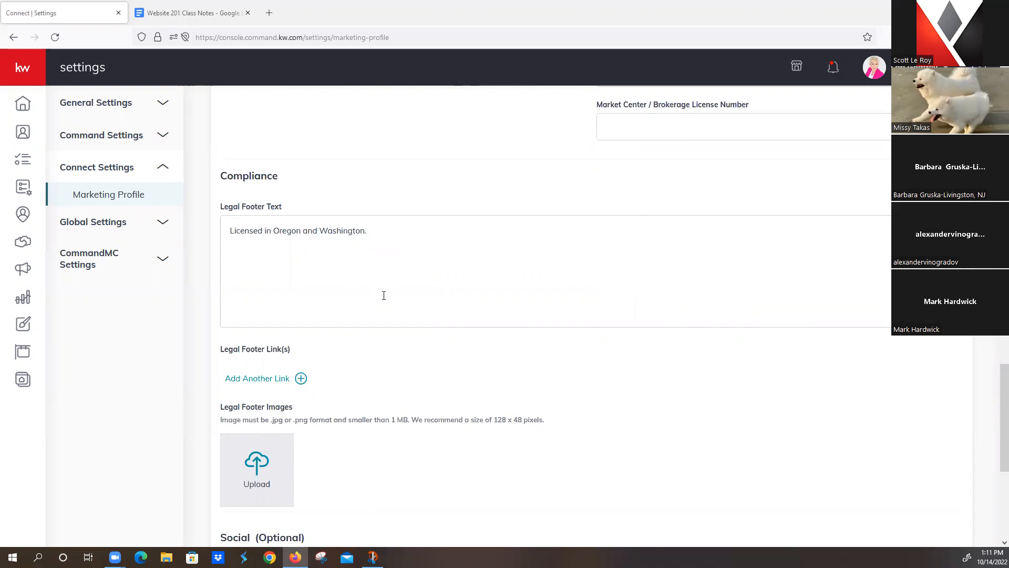
Step: Add another Legal Footer Link entry and click into its Link Title field
scroll(384, 295, "down", 2)
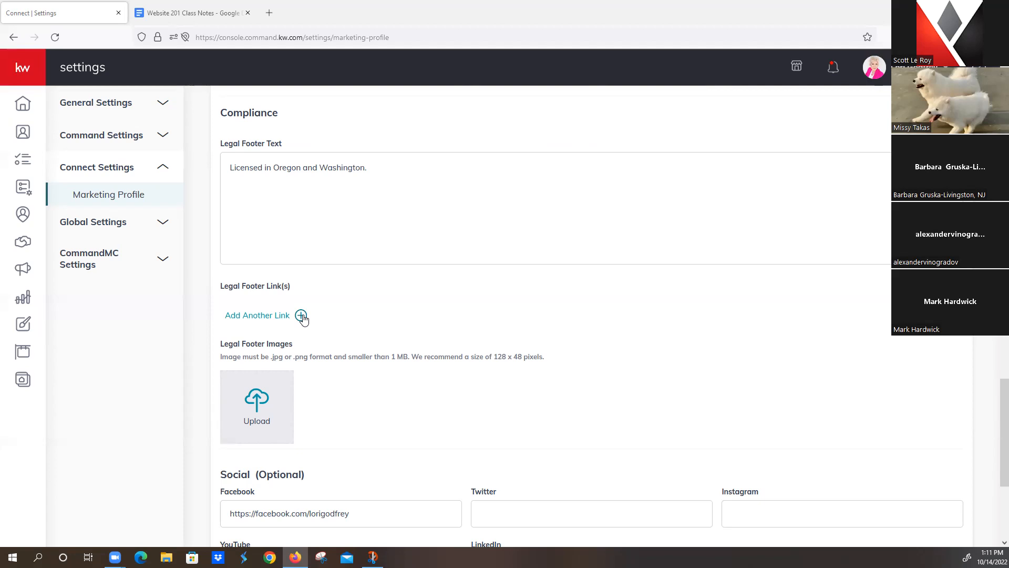
scroll(329, 308, "down", 1)
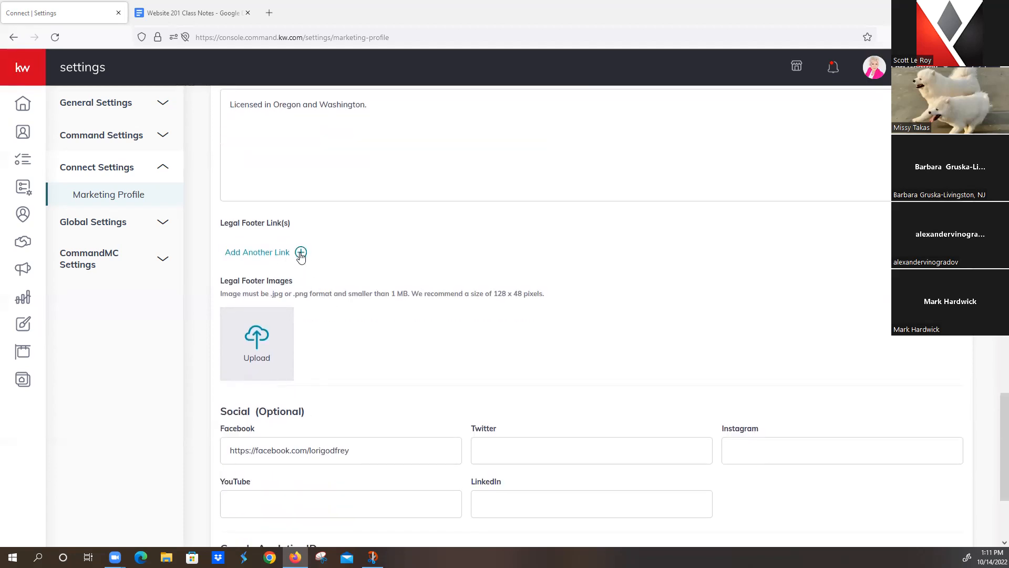
left_click(300, 254)
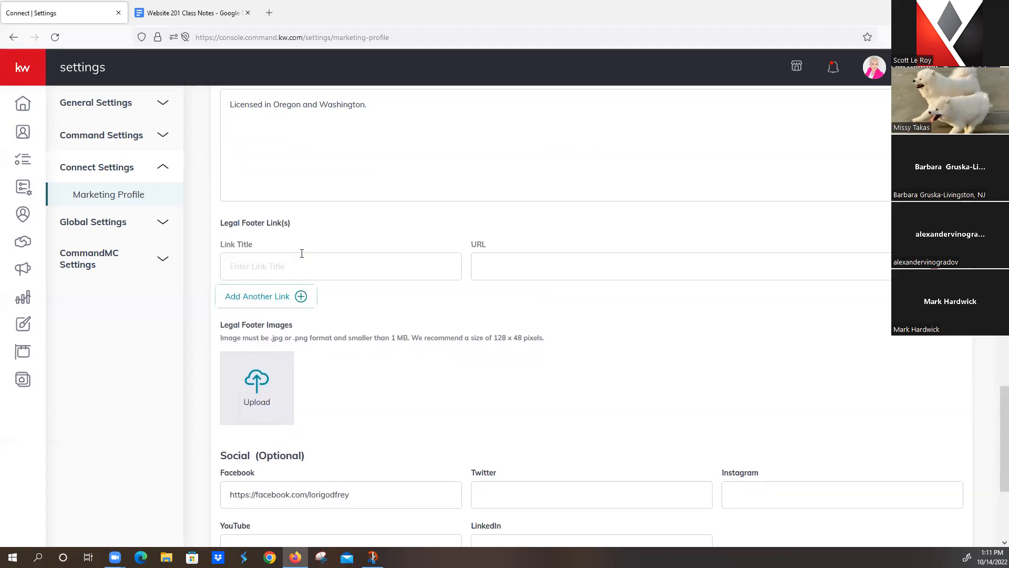
left_click(286, 265)
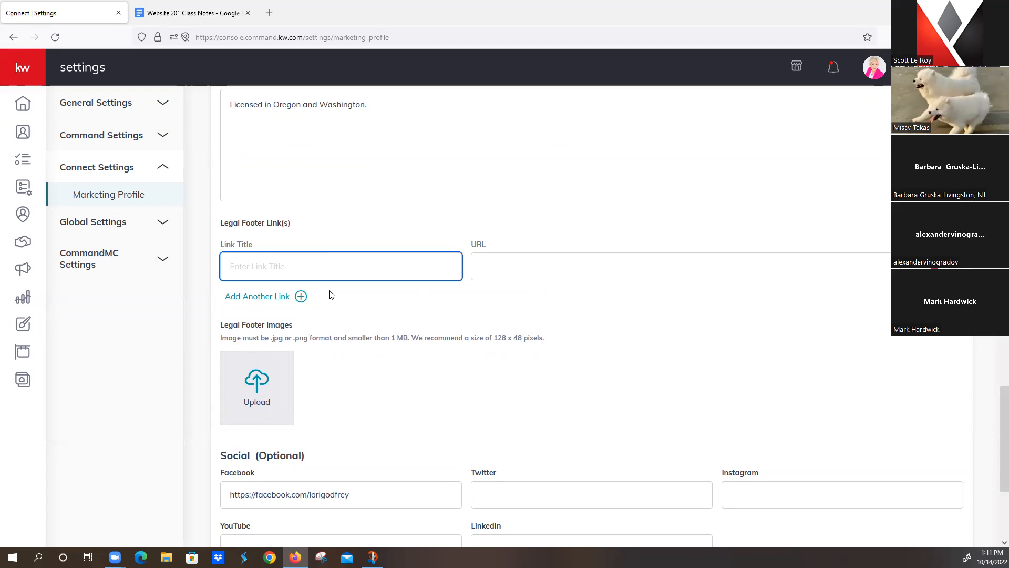
Step: Review the 128 x 48 pixels logo size note and the Facebook link under Social
scroll(376, 334, "down", 1)
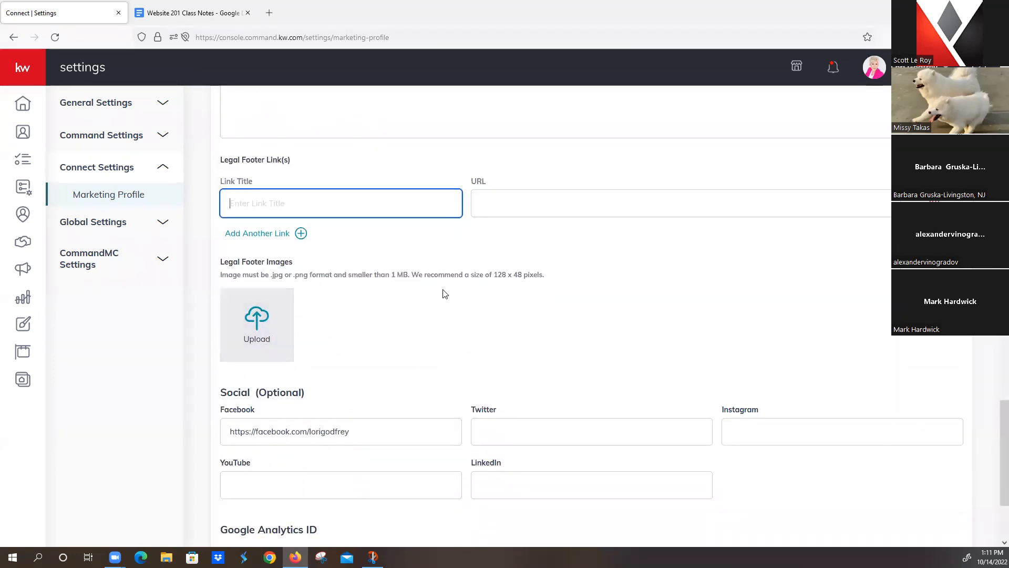
left_click_drag(493, 275, 554, 279)
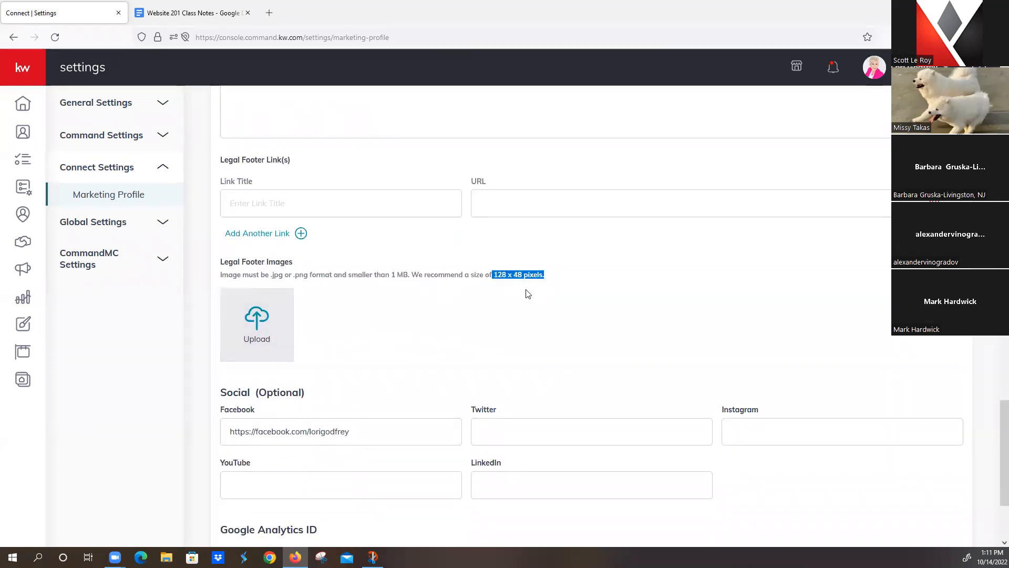
left_click(527, 295)
scroll(389, 333, "down", 2)
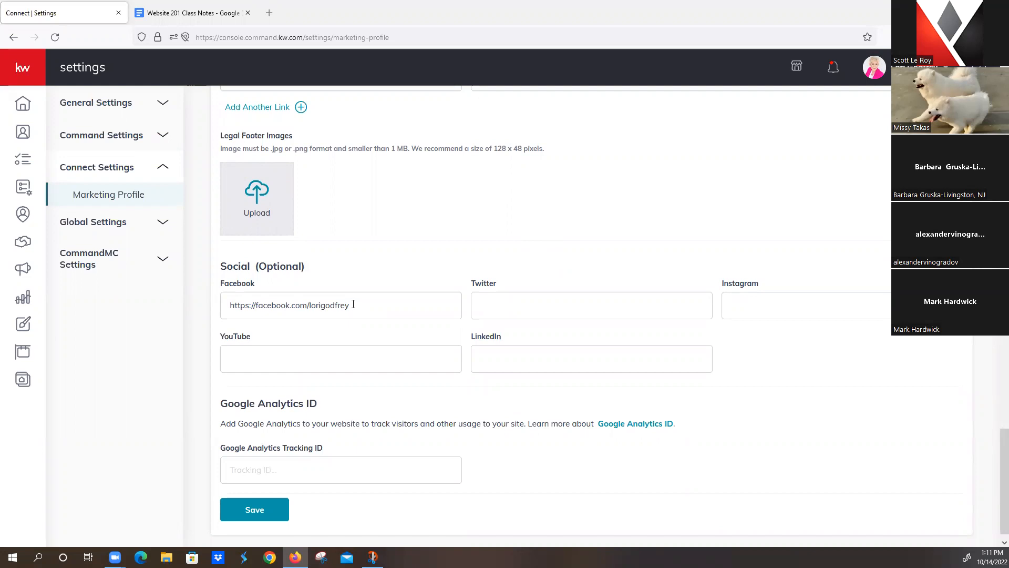
left_click_drag(353, 304, 224, 287)
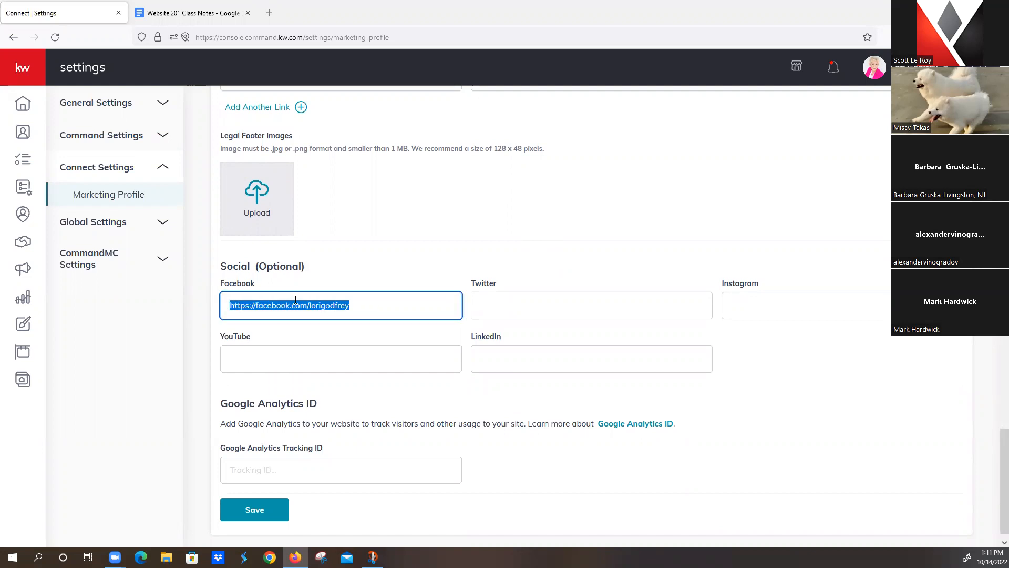
left_click(376, 273)
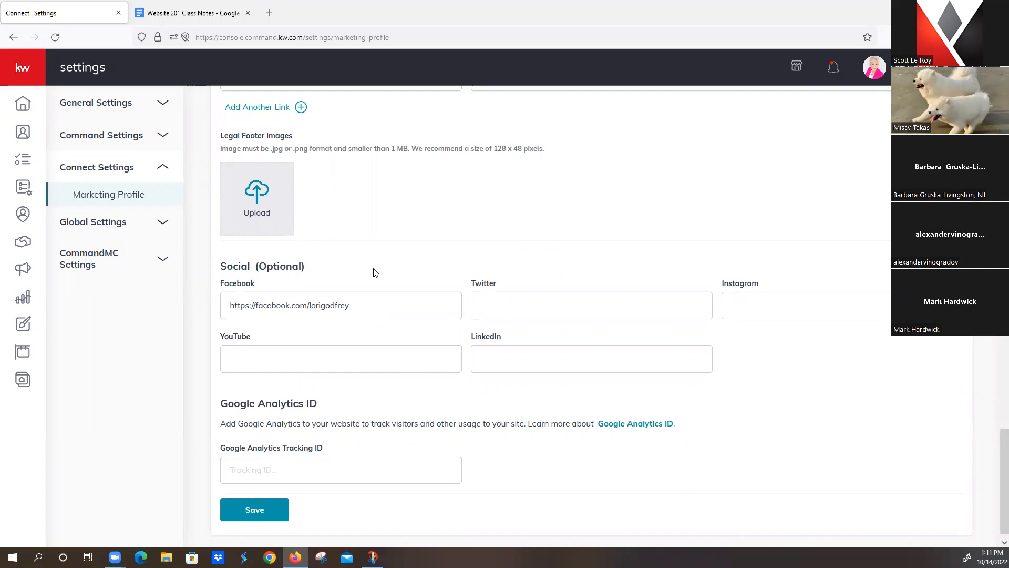
scroll(374, 273, "down", 1)
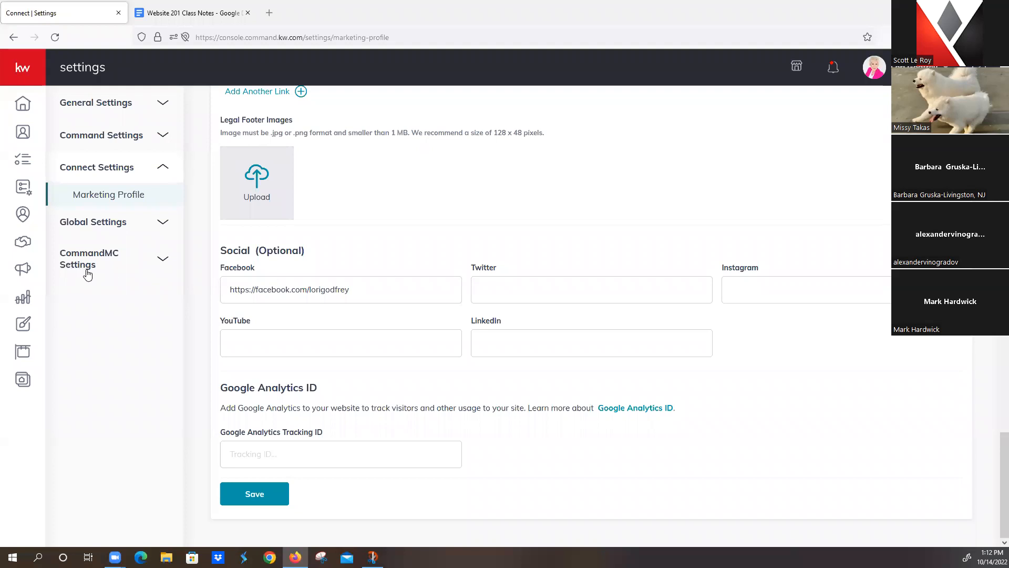
Step: Go to Consumer > Agent Site Pages from the left sidebar
left_click(23, 384)
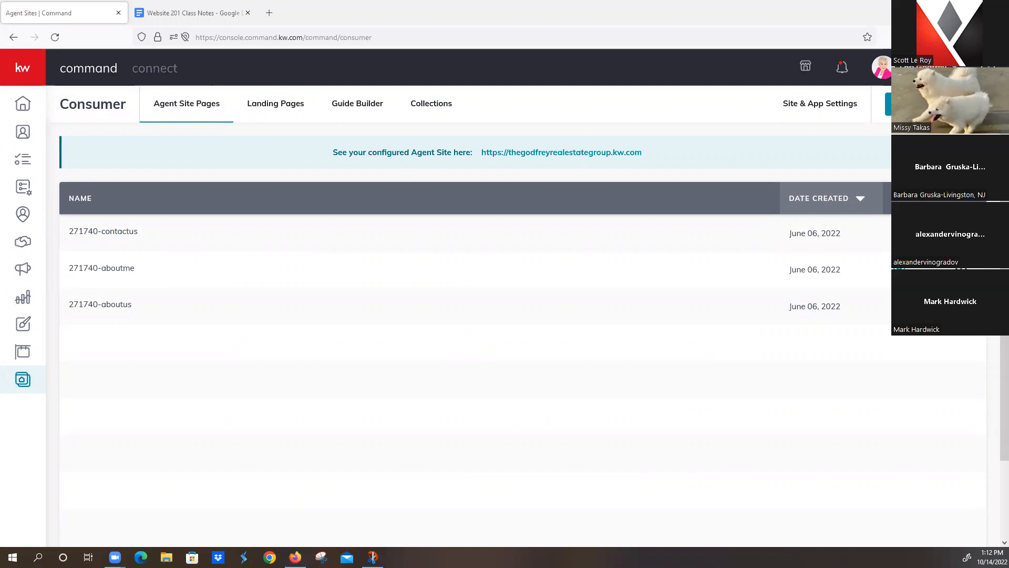
Step: Create a 'Download My App' sub-page with the Download My App widget and save it, declining settings
left_click(889, 103)
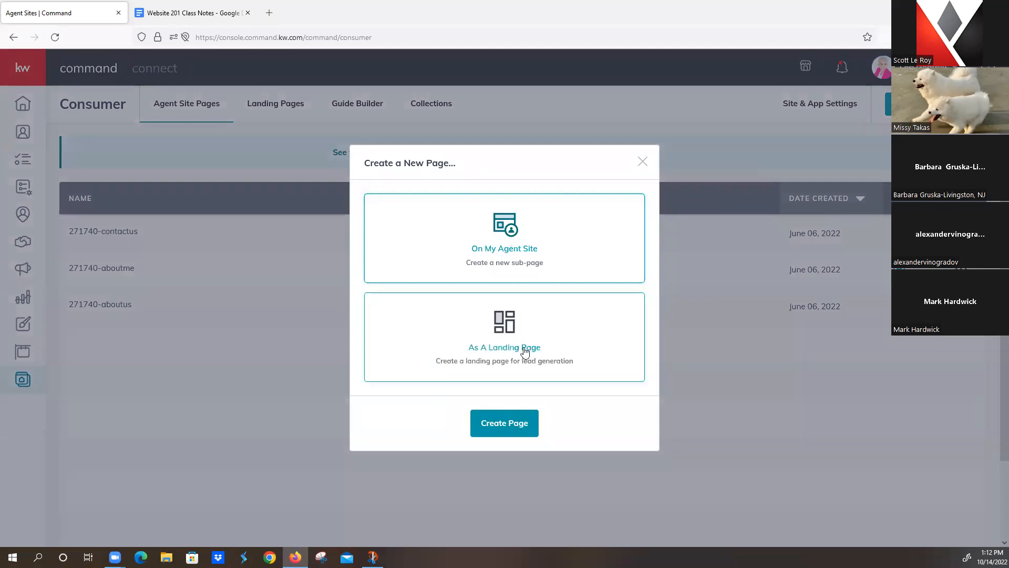
left_click(509, 426)
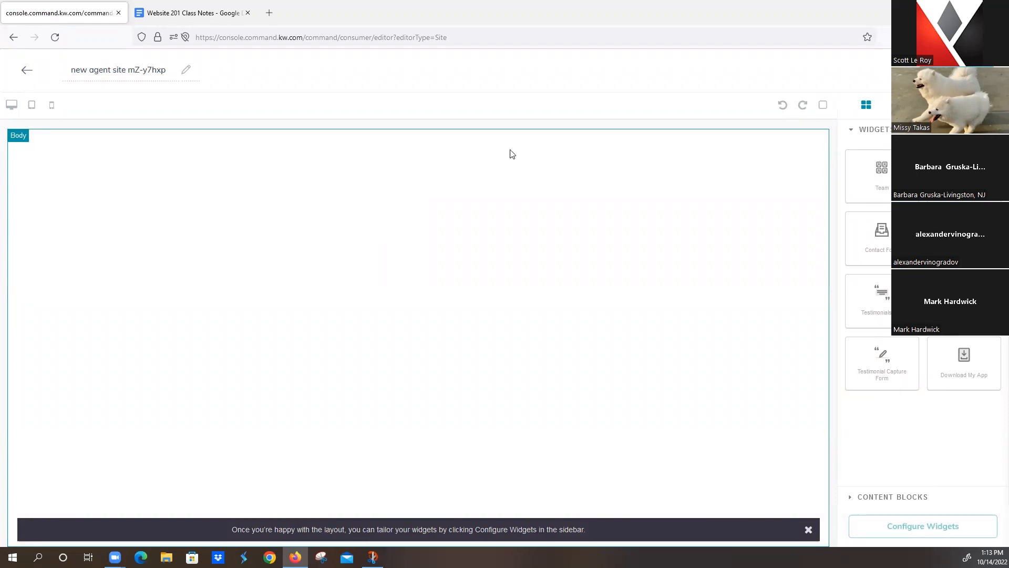
left_click(71, 68)
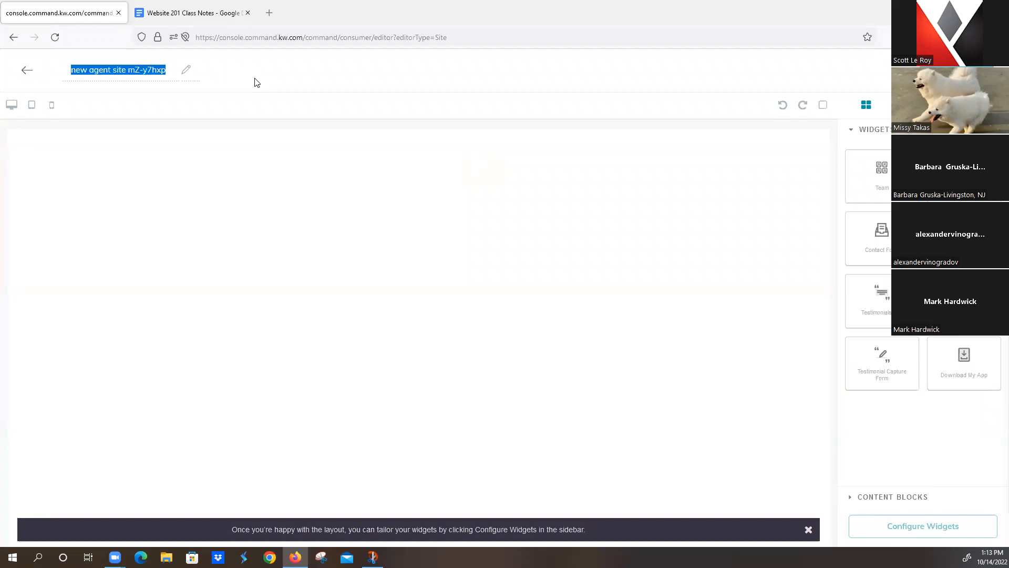
type("Download My App")
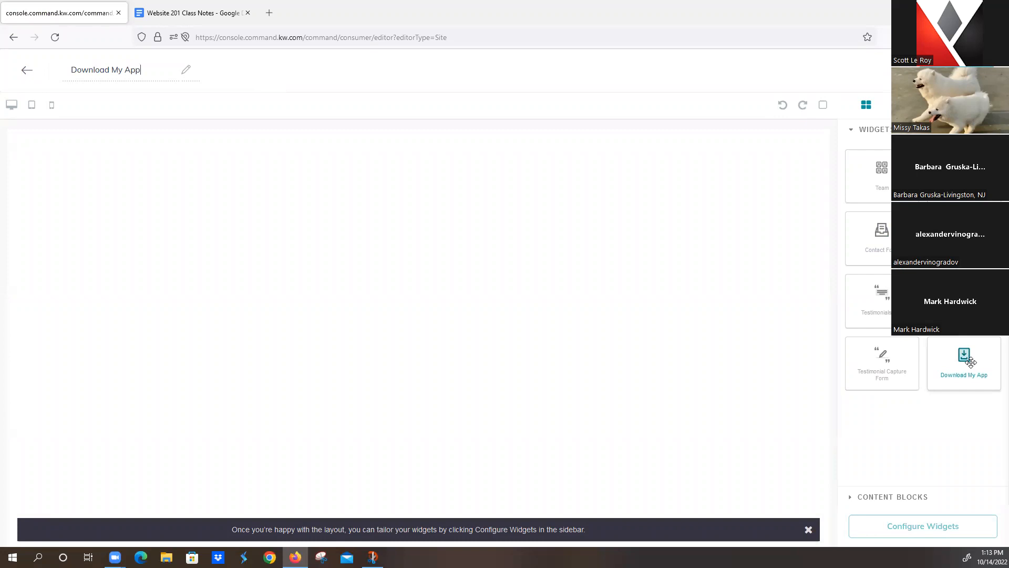
left_click_drag(970, 363, 582, 318)
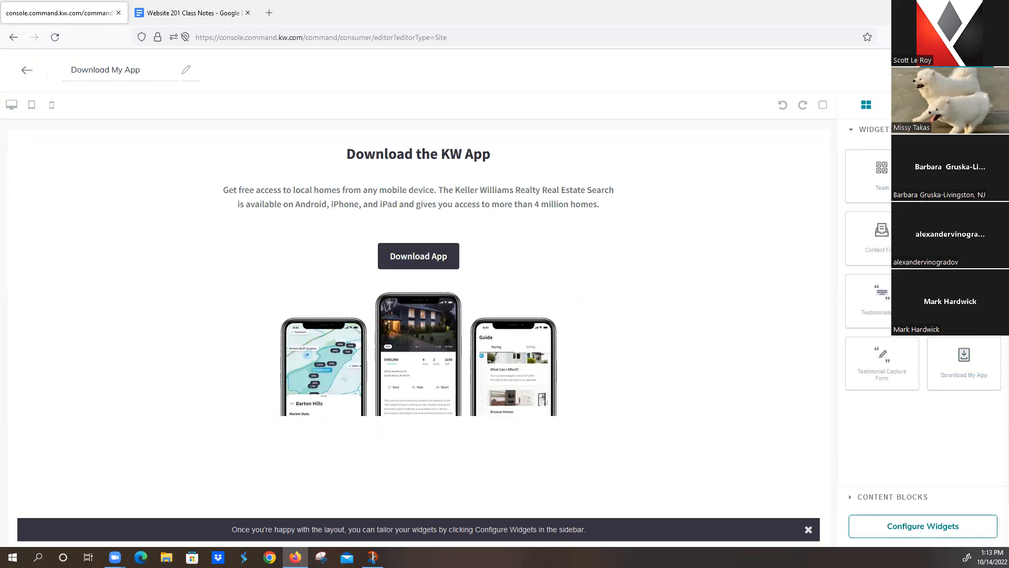
left_click(965, 70)
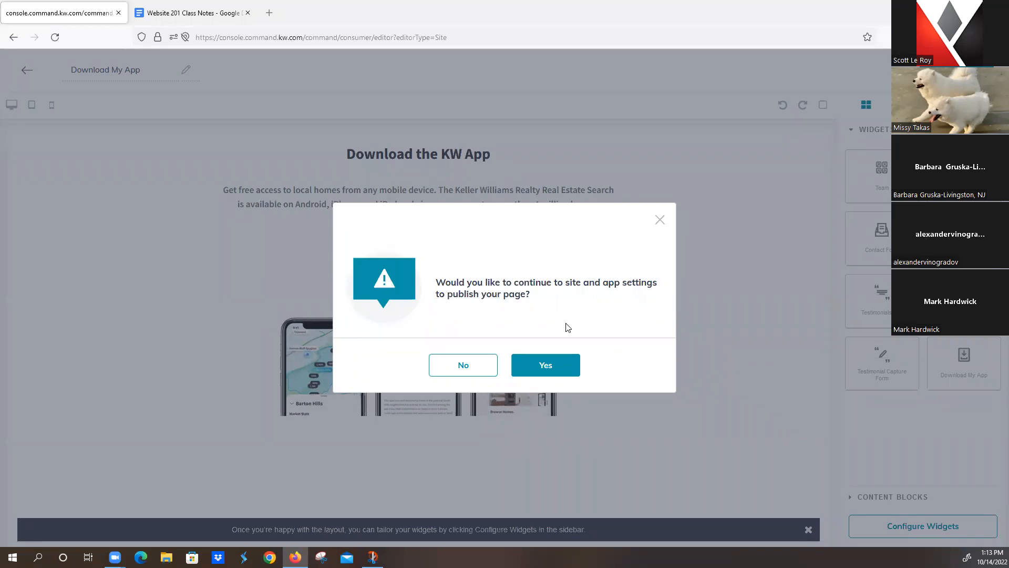
left_click(469, 367)
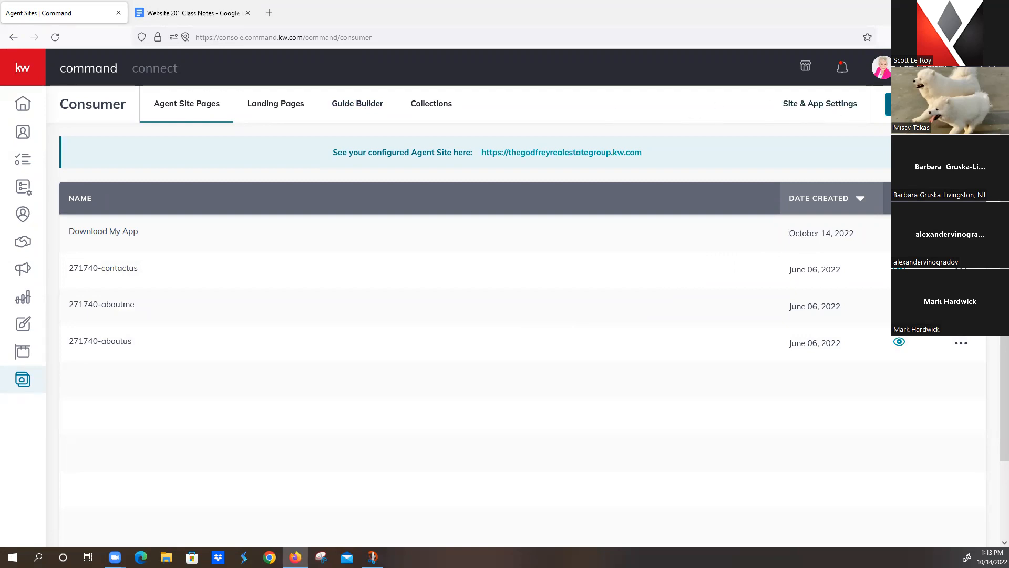
Step: Start another blank agent-site sub-page and bring up the class notes
left_click(936, 105)
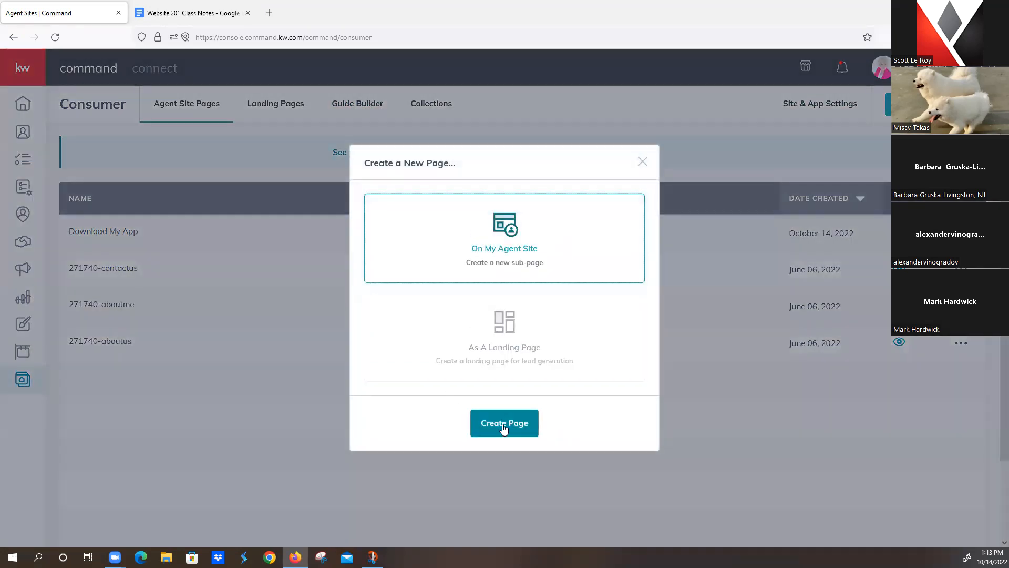
left_click(504, 424)
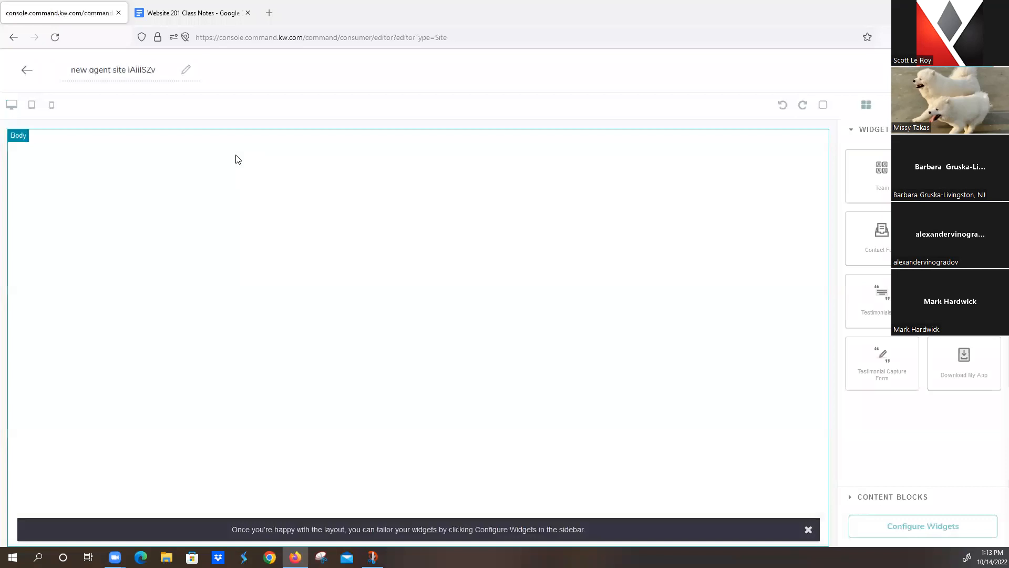
left_click(179, 12)
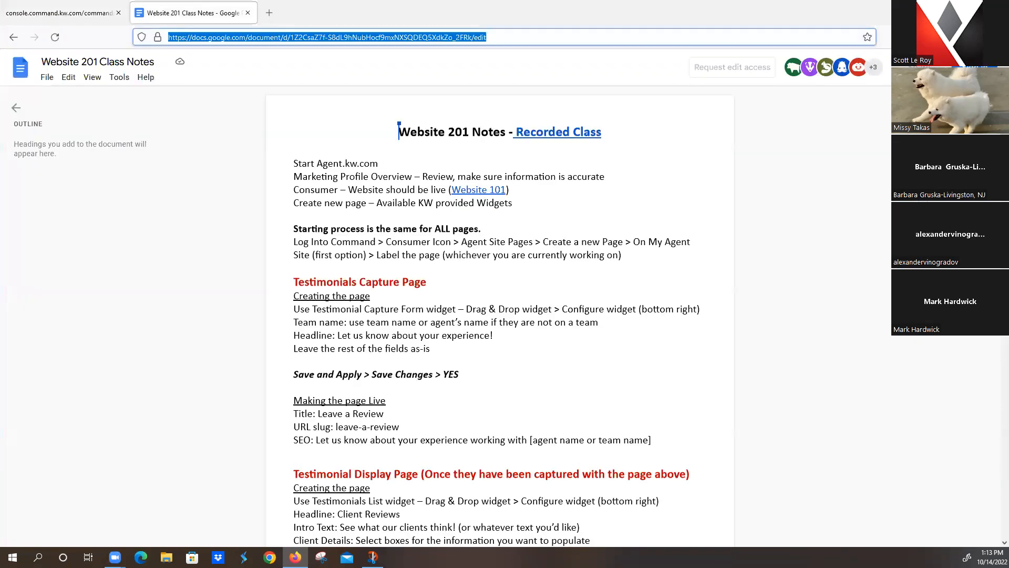
Step: Scroll the class notes to the Mortgage Calculator instructions, then go back to the blank page editor
left_click(722, 189)
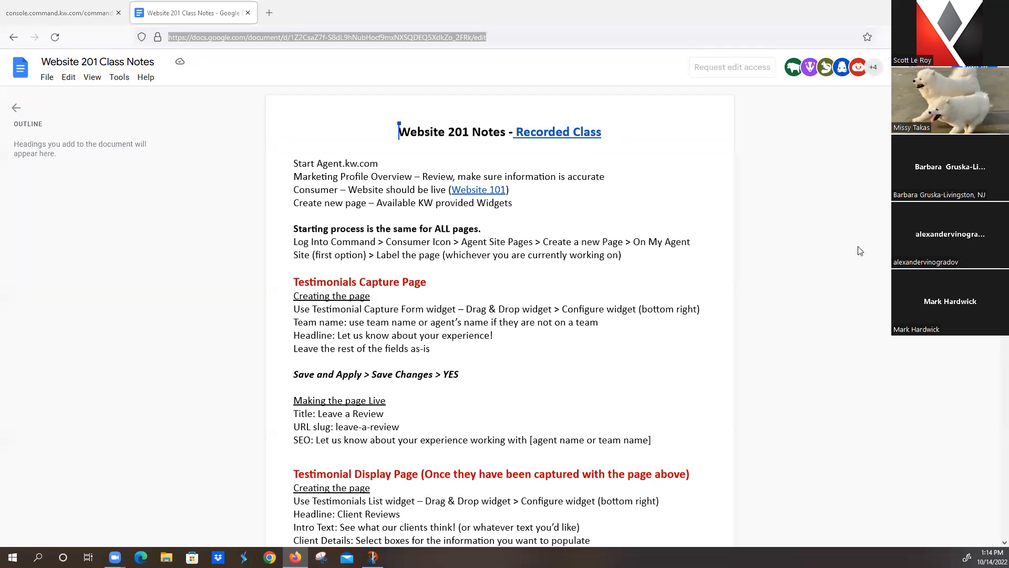
scroll(510, 294, "down", 10)
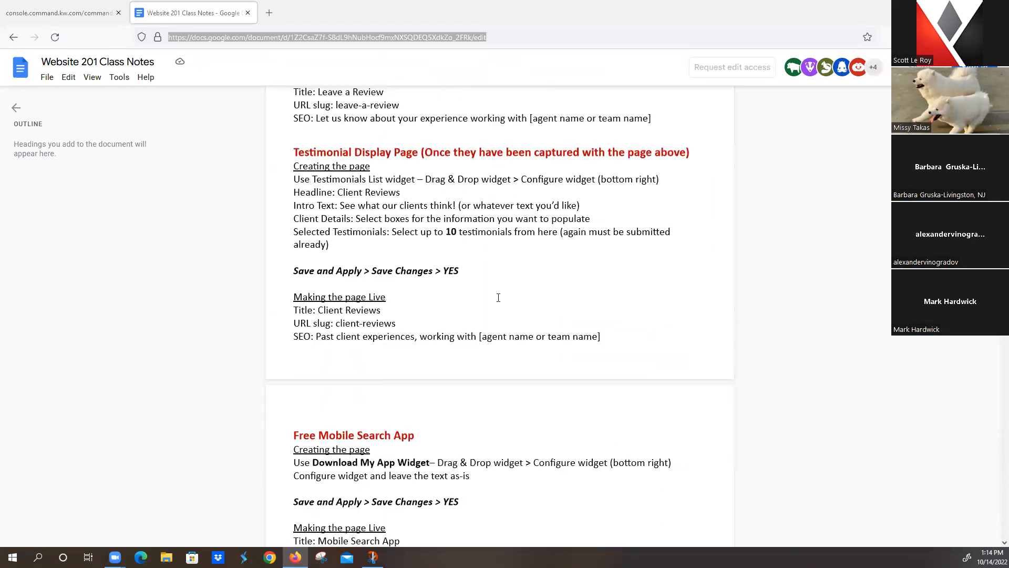
scroll(491, 299, "down", 1)
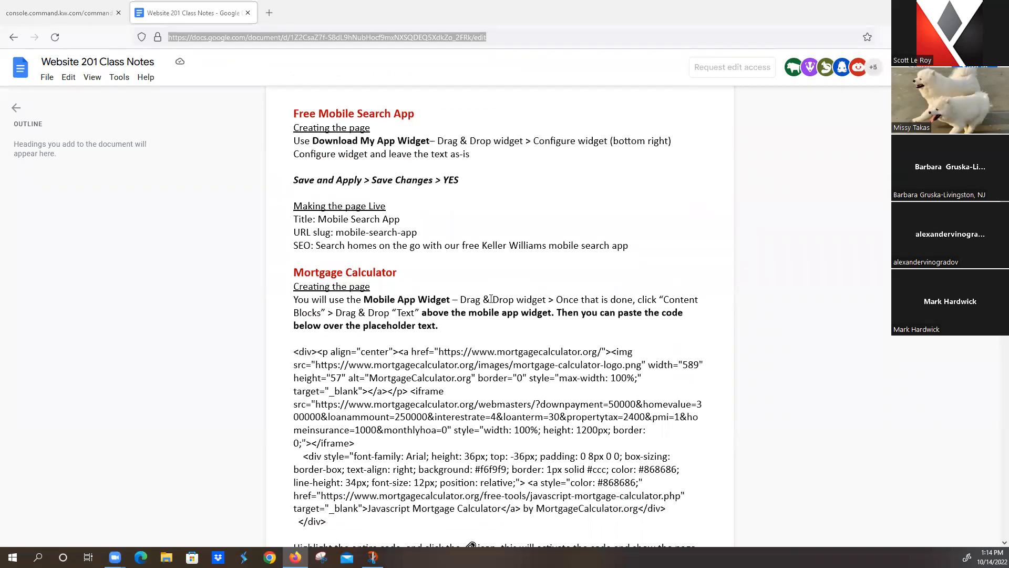
scroll(491, 300, "down", 1)
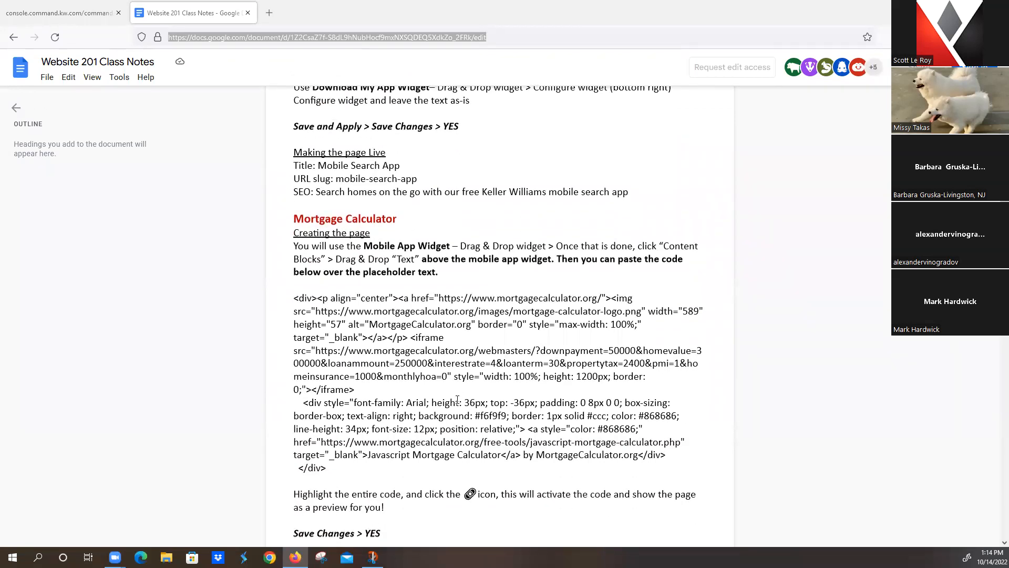
scroll(458, 401, "down", 2)
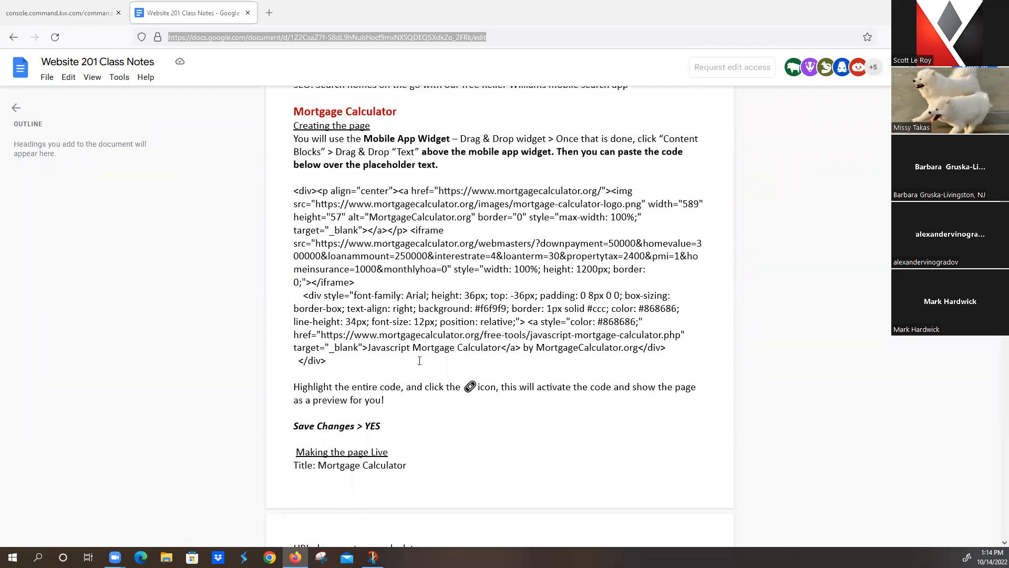
scroll(420, 361, "down", 1)
scroll(419, 361, "up", 2)
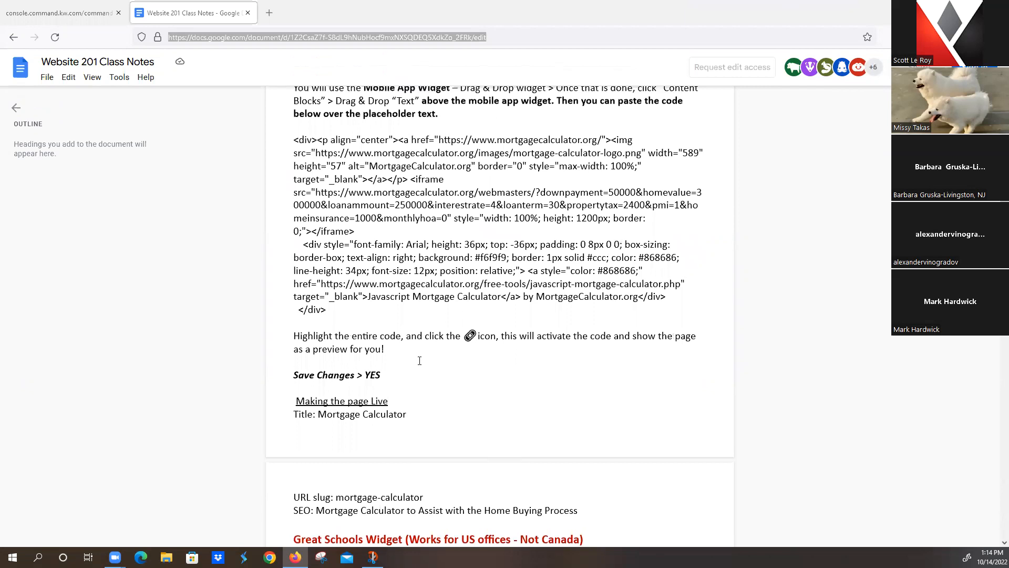
left_click(62, 10)
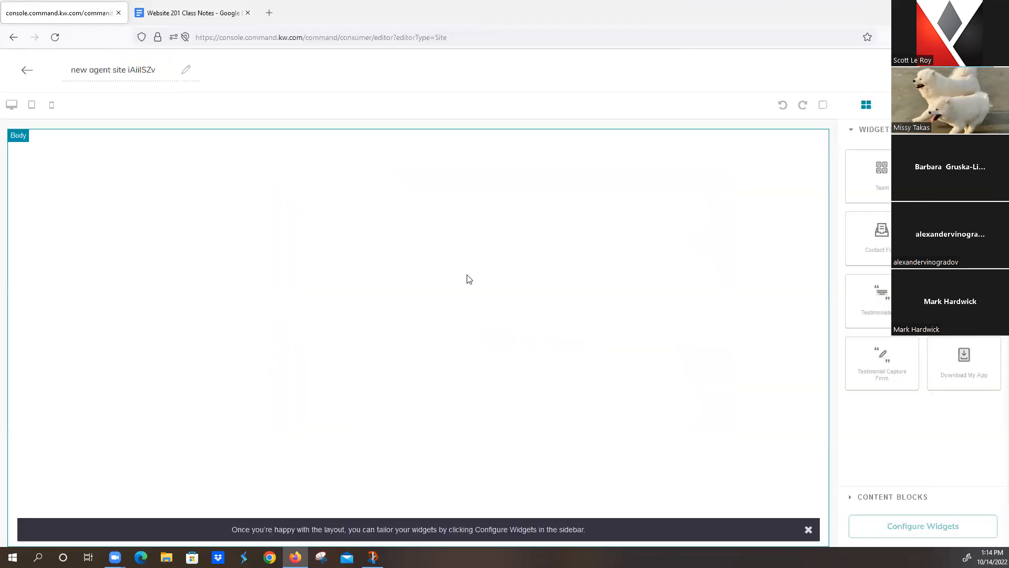
Step: Rename the new page to 'Mortgage Calculator'
left_click_drag(69, 70, 223, 71)
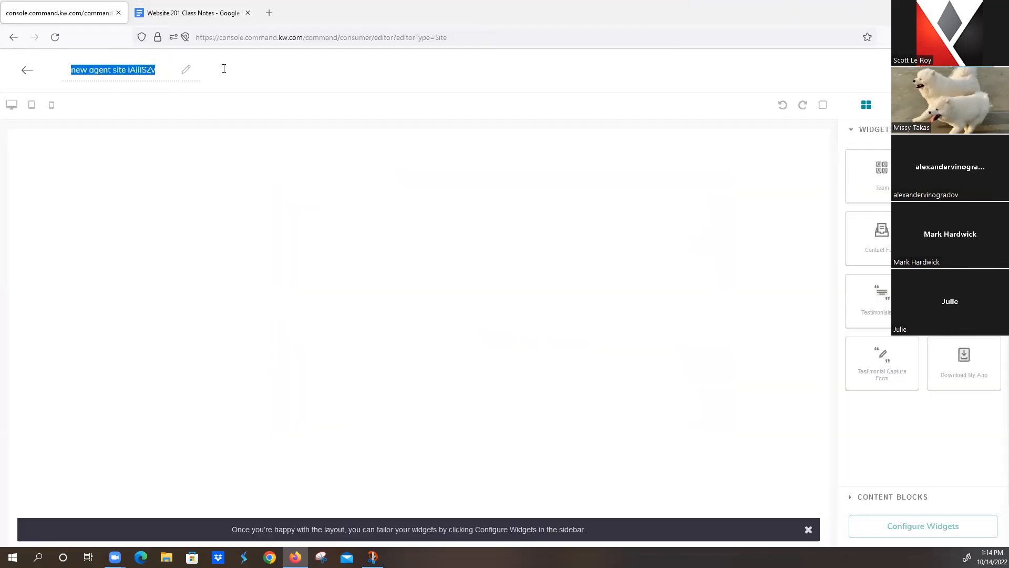
type("Mortga")
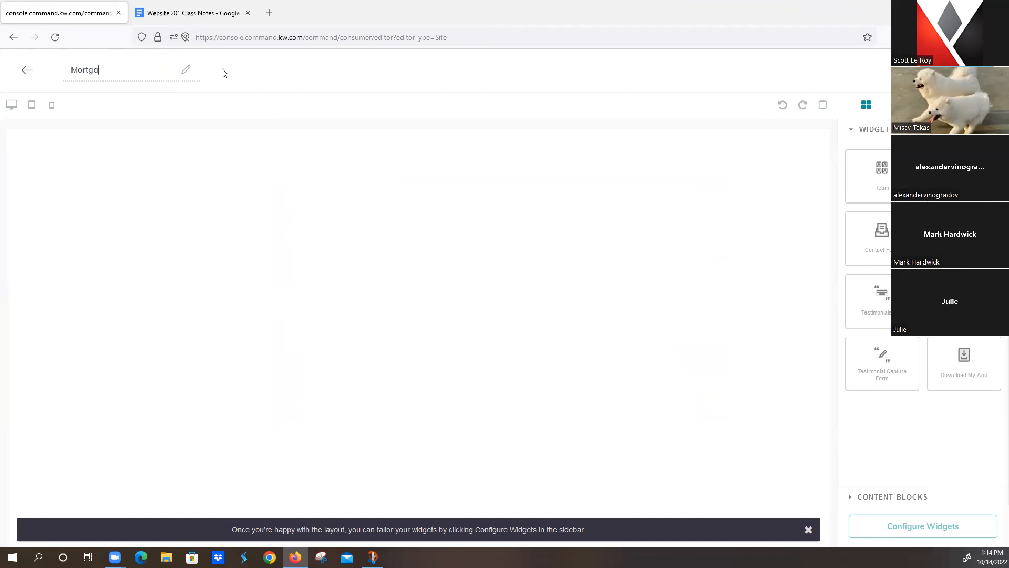
type("ge Calculator")
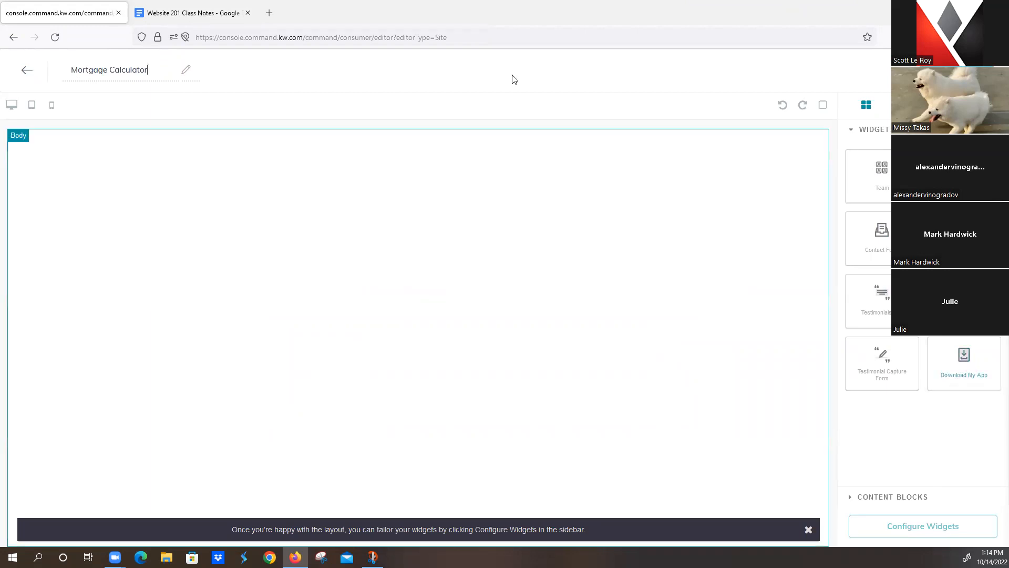
left_click(188, 12)
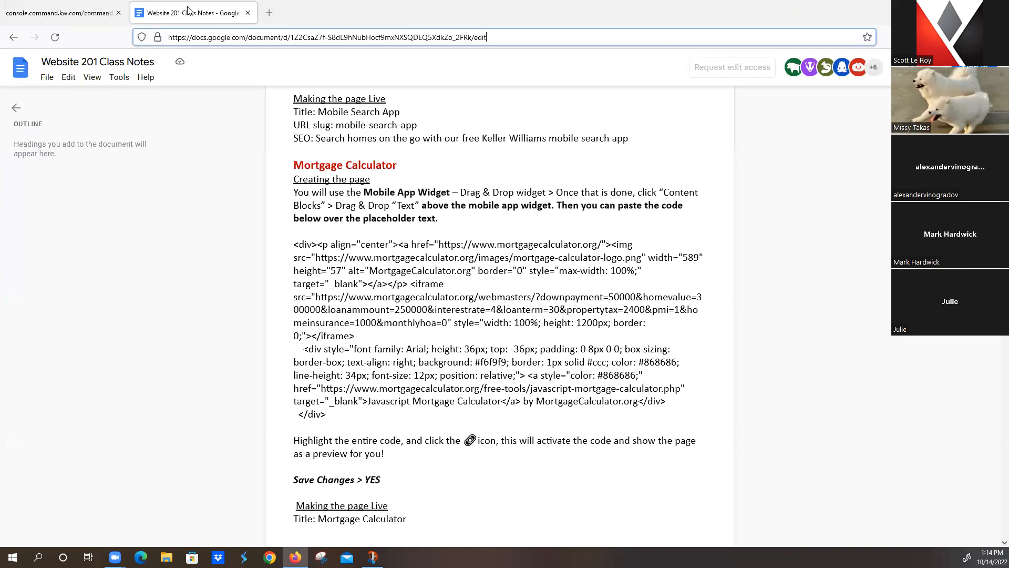
left_click(116, 13)
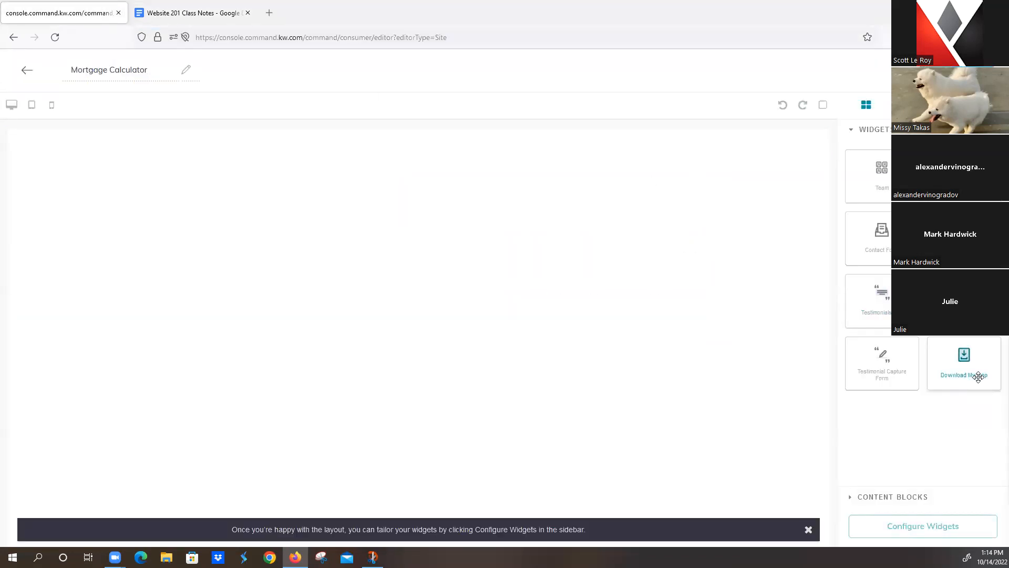
Step: Add the Download My App widget with a Text content block above it, clearing its placeholder text
left_click_drag(957, 362, 592, 351)
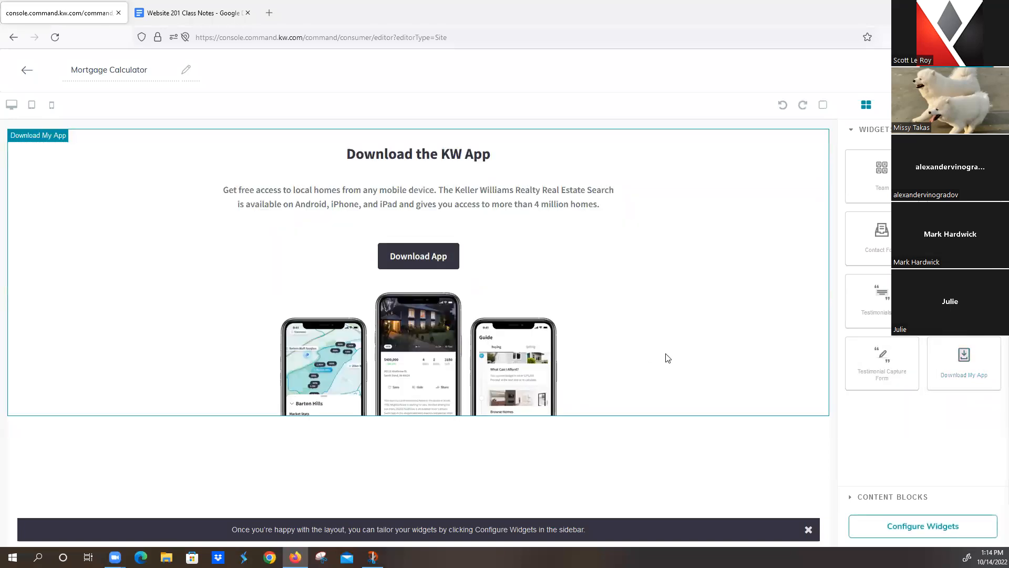
left_click(892, 498)
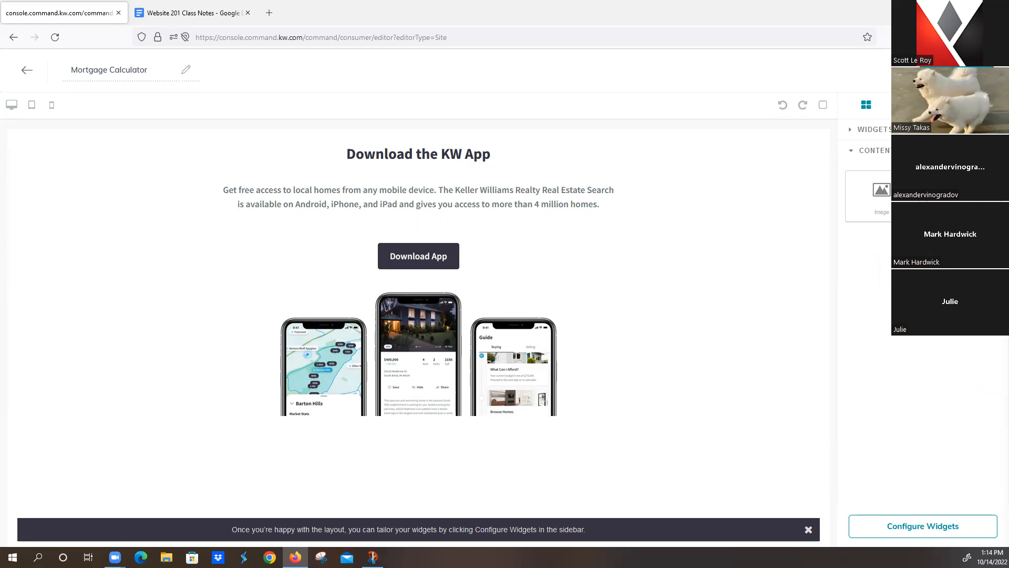
left_click_drag(870, 180, 595, 145)
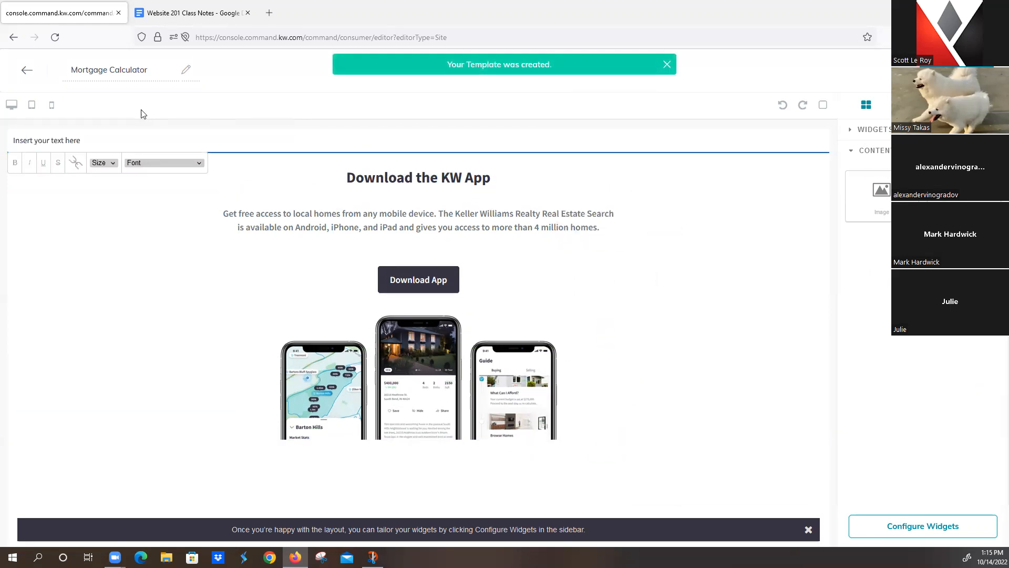
left_click_drag(118, 139, 6, 124)
type("Download My App")
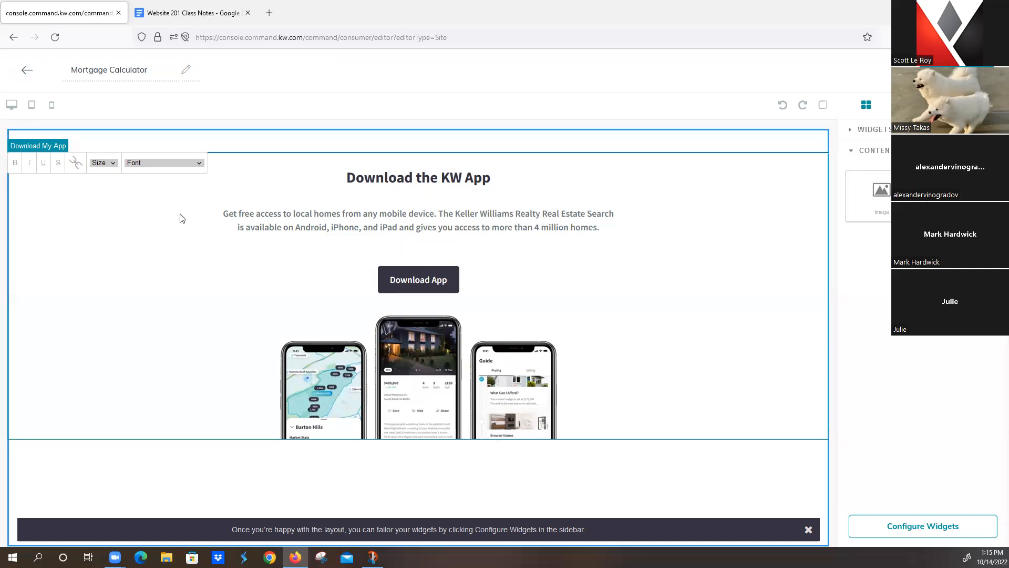
Step: Select the whole mortgage calculator HTML embed code in the class notes
left_click(191, 13)
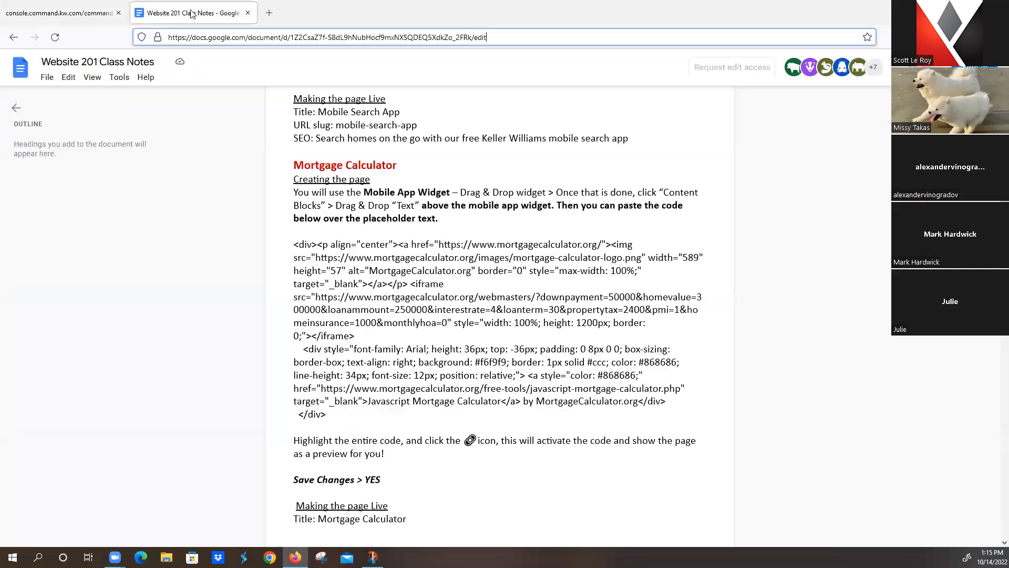
left_click_drag(292, 245, 667, 414)
key("ctrl+c")
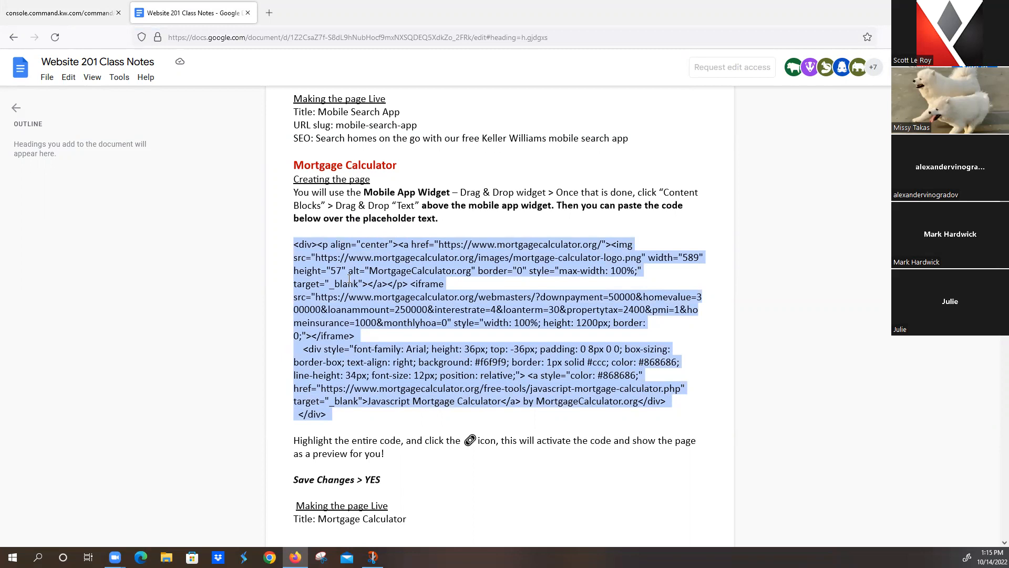
Step: Paste the embed code into the text block, convert it to live code, and save without settings
left_click(43, 13)
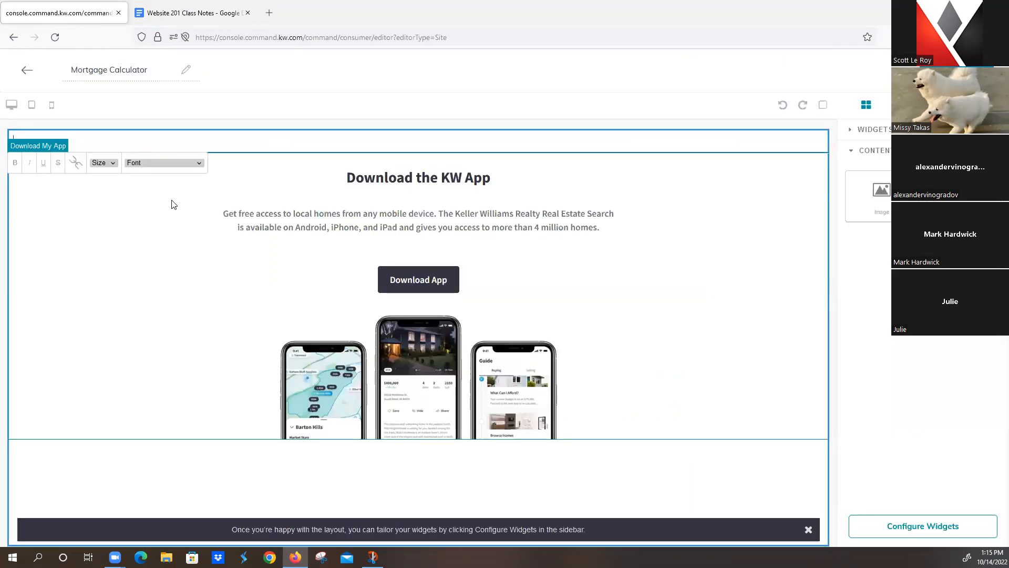
key("ctrl+v")
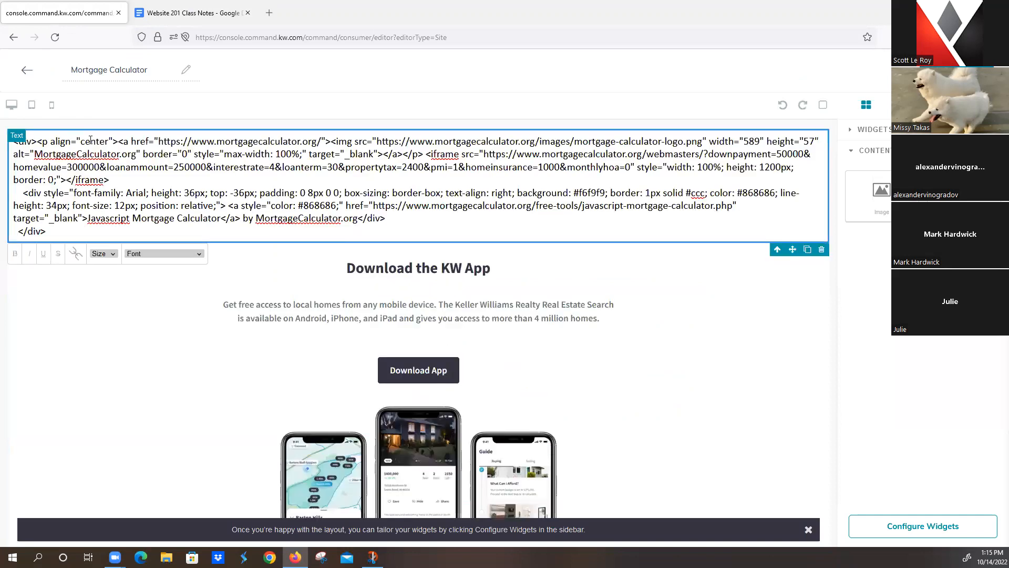
triple_click(178, 197)
left_click_drag(63, 235, 13, 130)
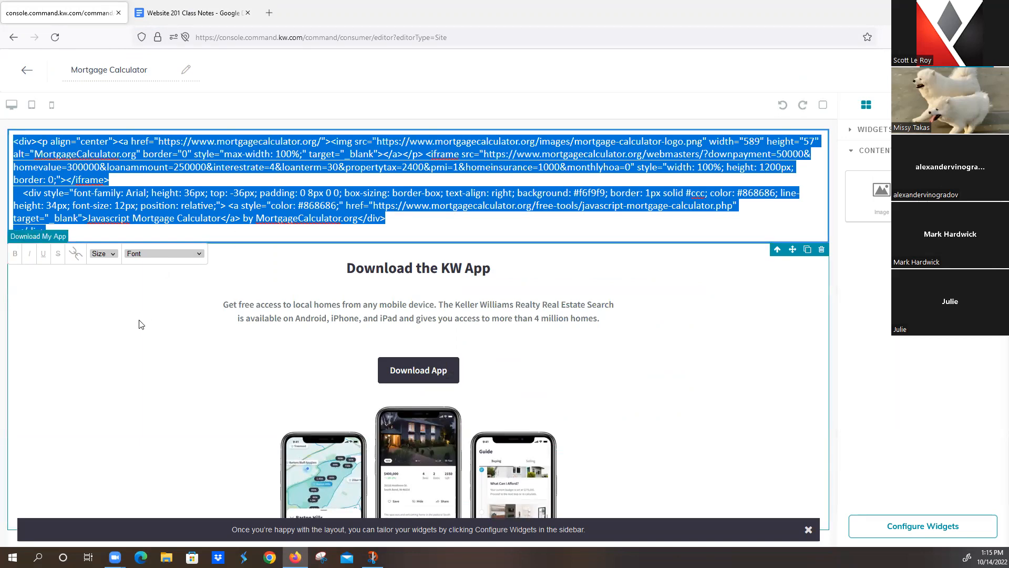
left_click(77, 261)
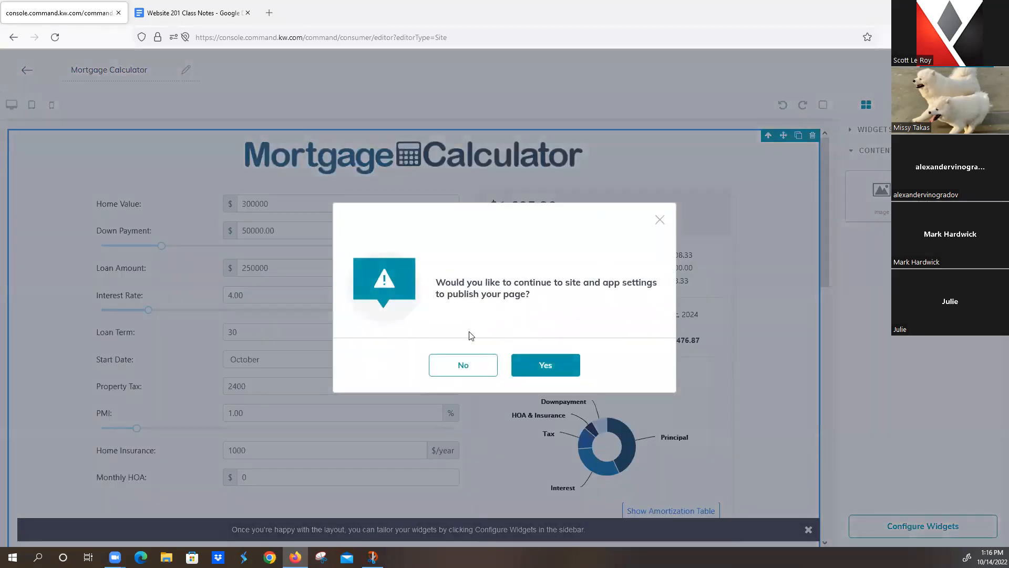
left_click(455, 373)
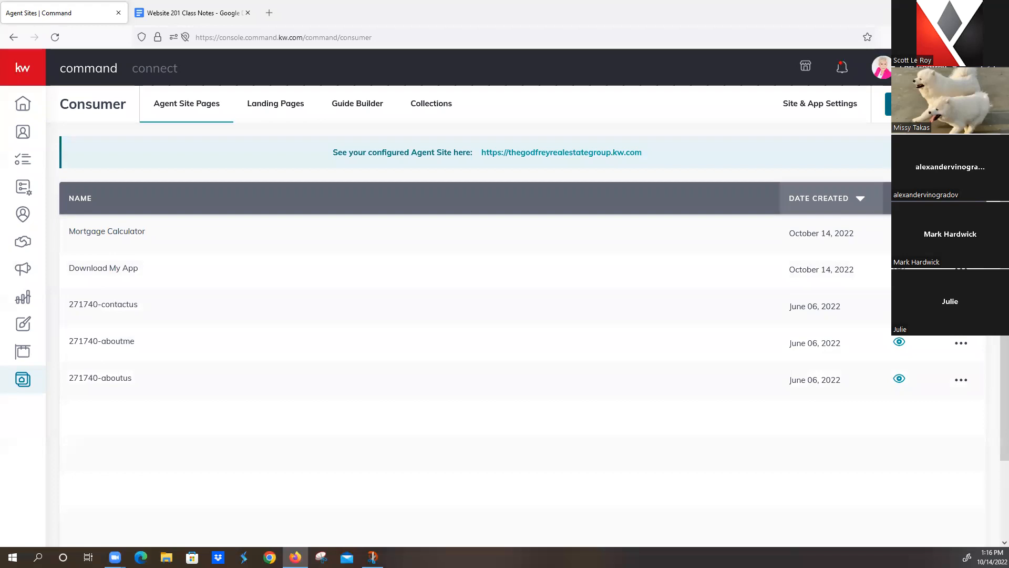
Step: Start another blank sub-page and scroll the class notes to the Great Schools Widget section
left_click(893, 104)
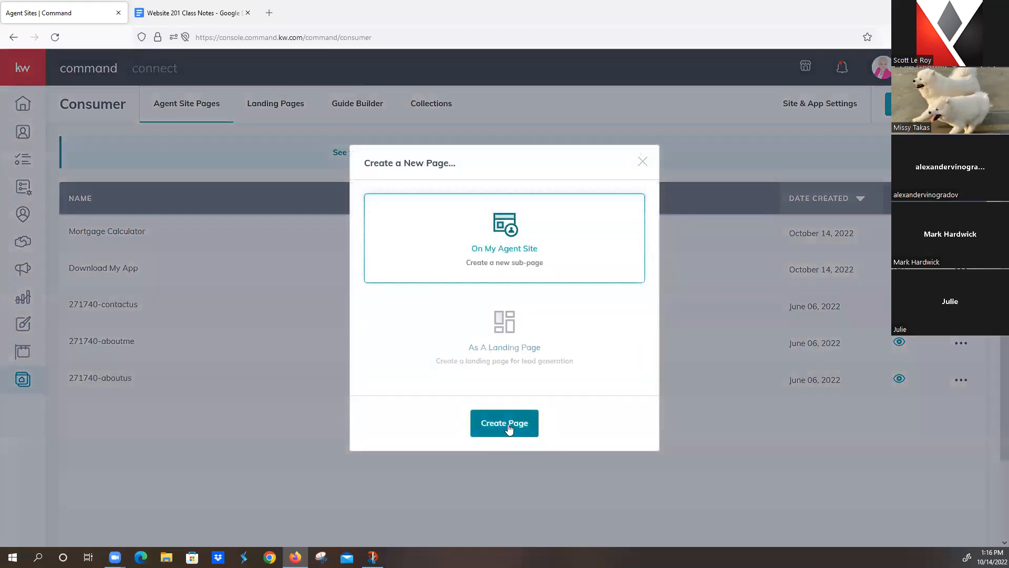
left_click(508, 425)
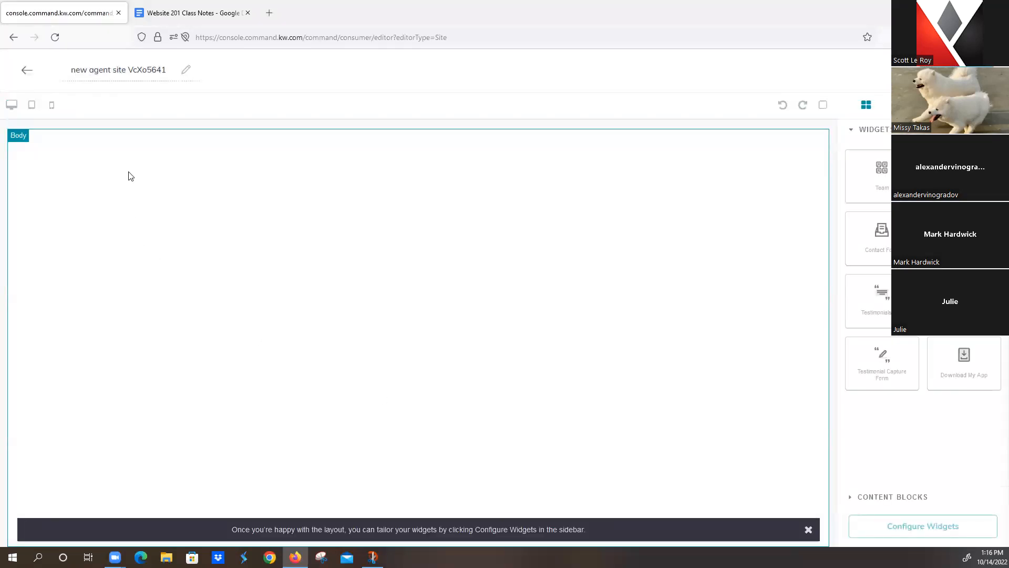
left_click(193, 12)
scroll(437, 349, "down", 8)
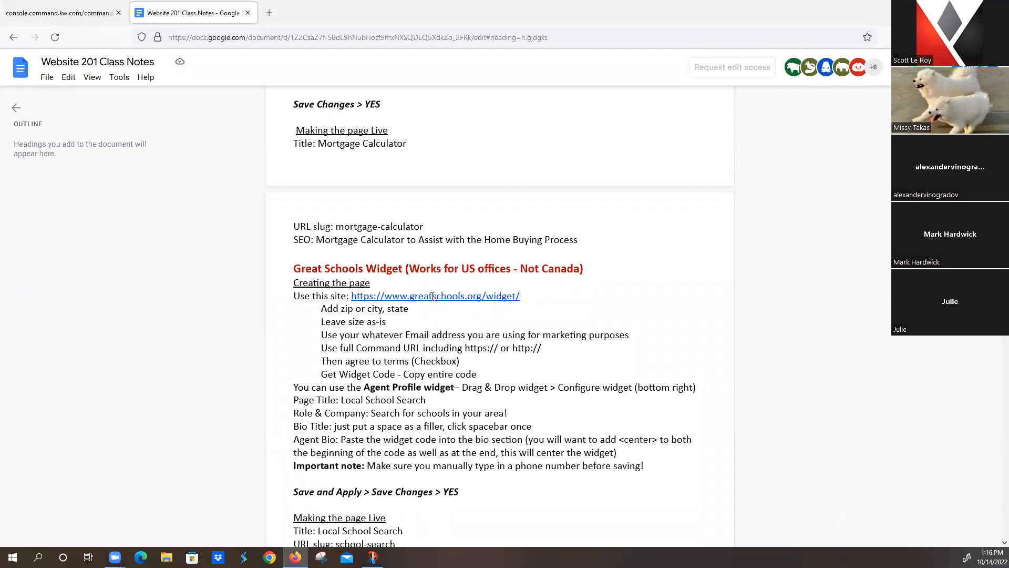
Step: Open the greatschools.org/widget page in a new tab from the class notes link
left_click(405, 297)
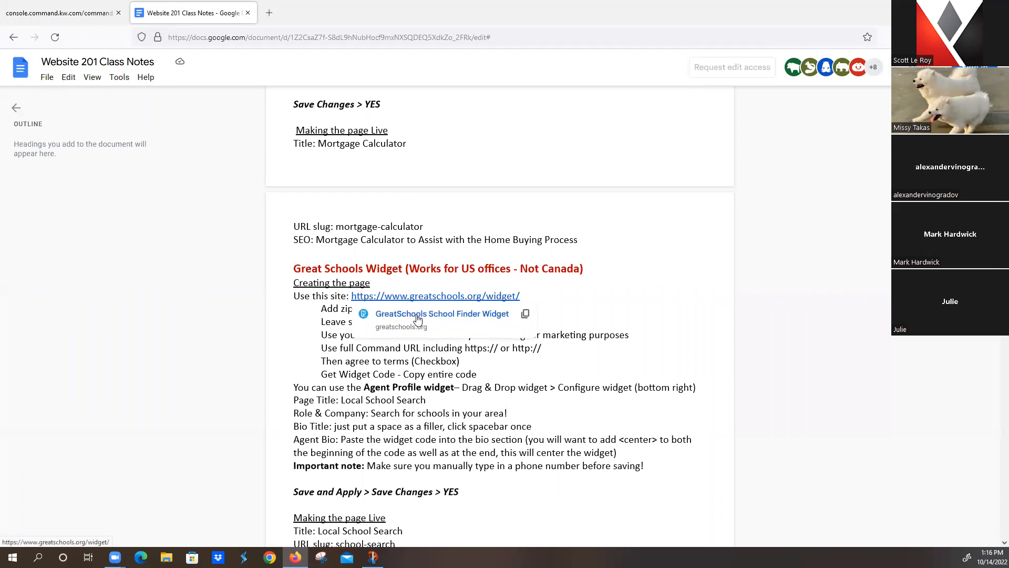
left_click(417, 315)
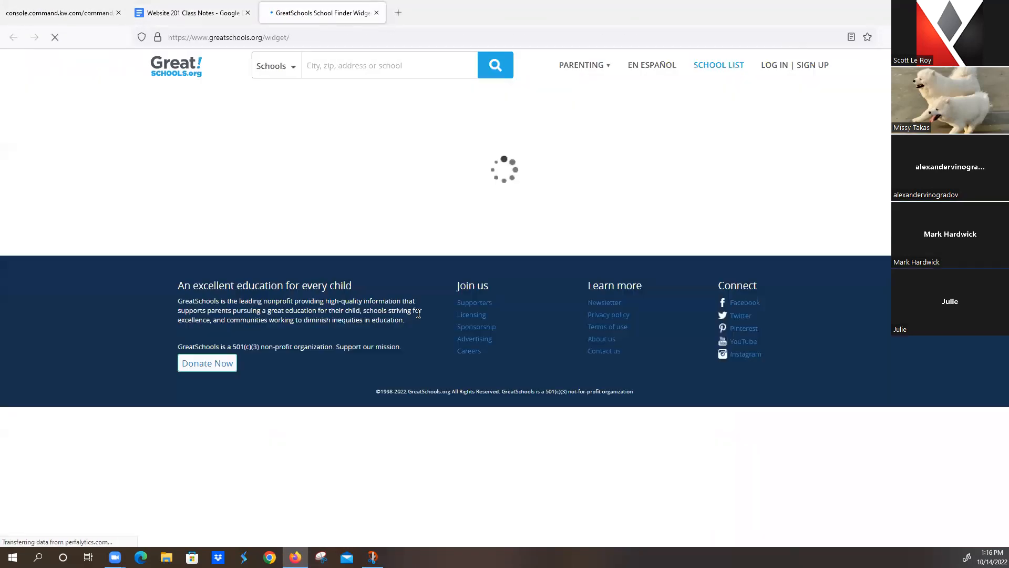
left_click(192, 18)
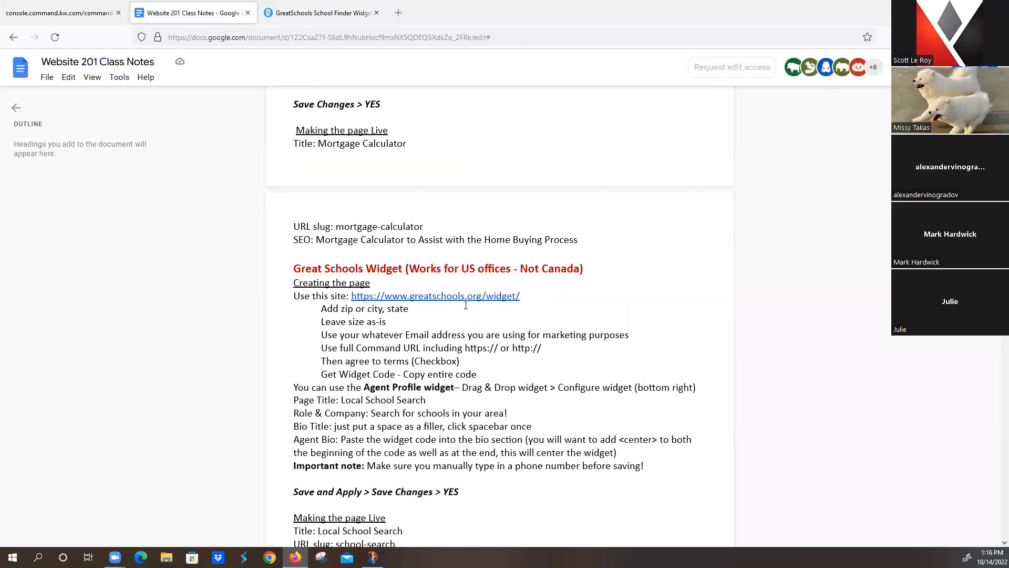
left_click(337, 16)
Step: Enter 'Palm Coast, FL' as the widget location and fill in the marketing e-mail address
left_click(347, 203)
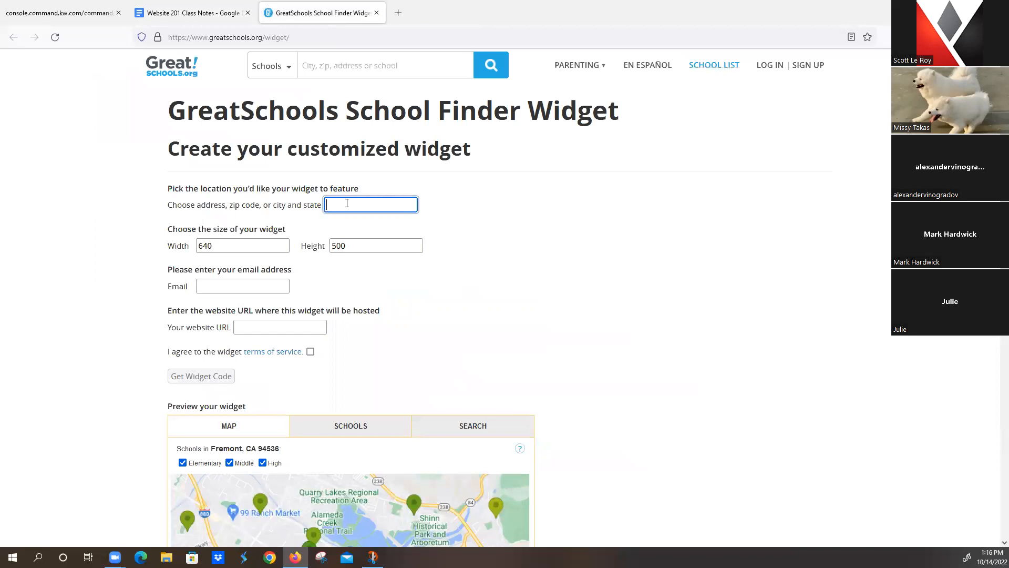
type("Palm Coast, FL")
left_click(204, 285)
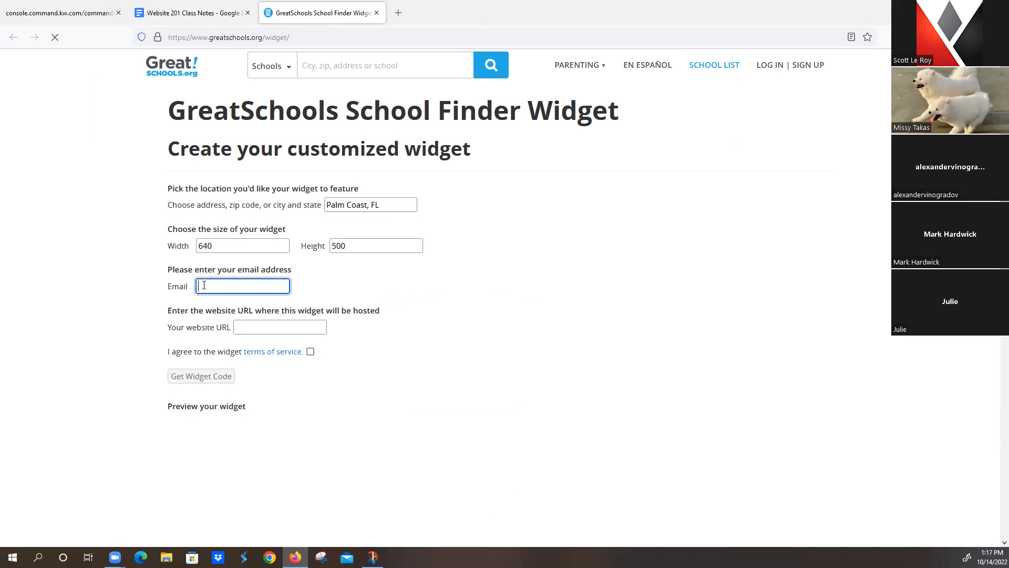
left_click(68, 15)
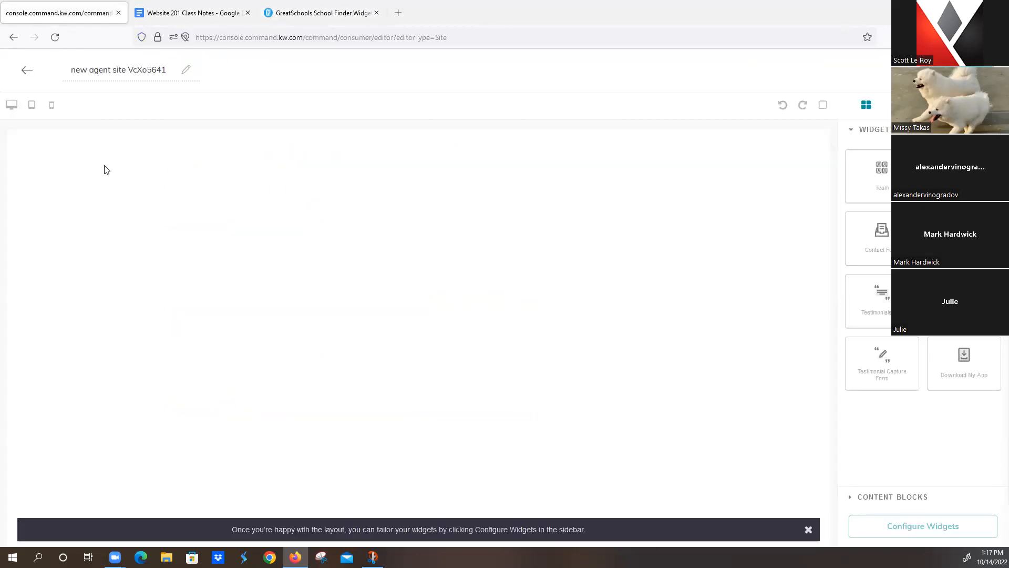
left_click(298, 11)
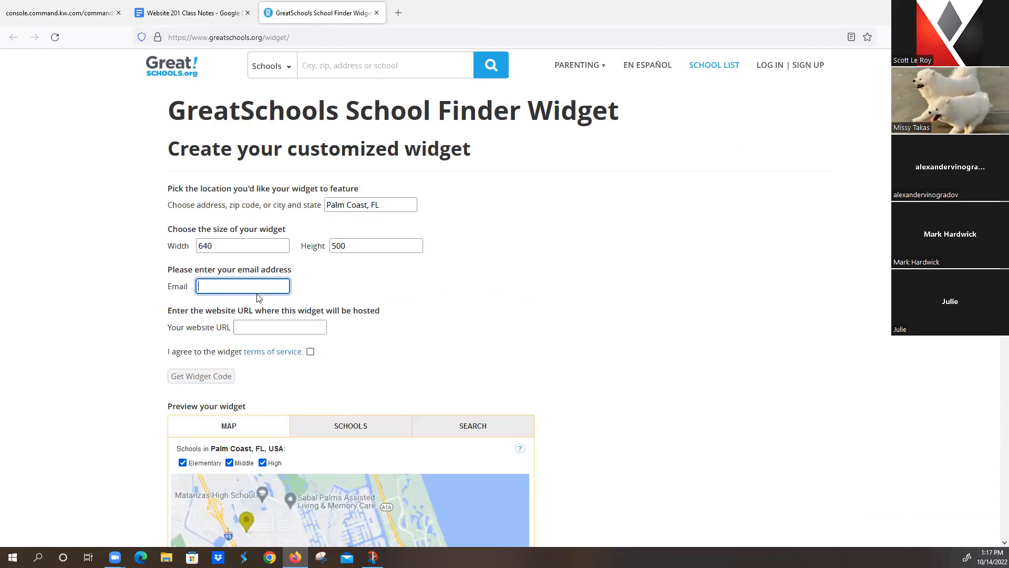
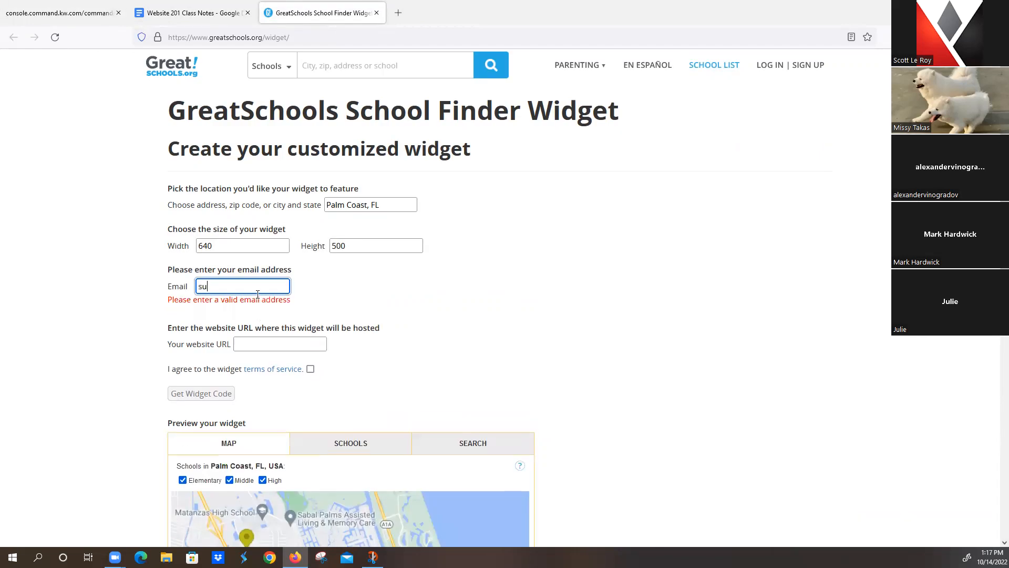
key("Tab")
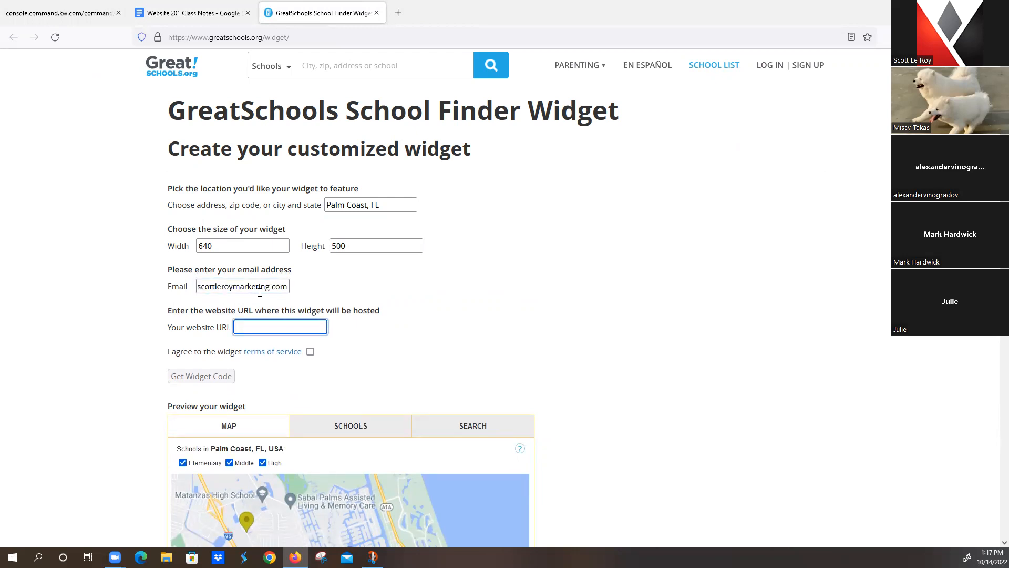
Step: Load the KW Command dashboard at agent.kw.com in a new tab
left_click(399, 14)
type("agent")
key("Return")
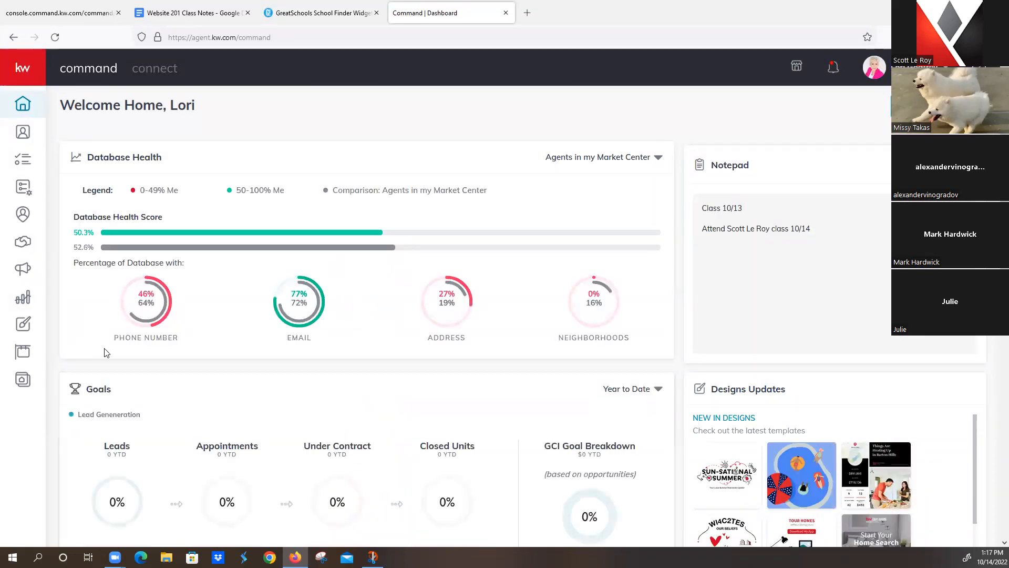
Step: Copy the configured Agent Site link from Agent Site Pages and go back to the GreatSchools form
left_click(22, 379)
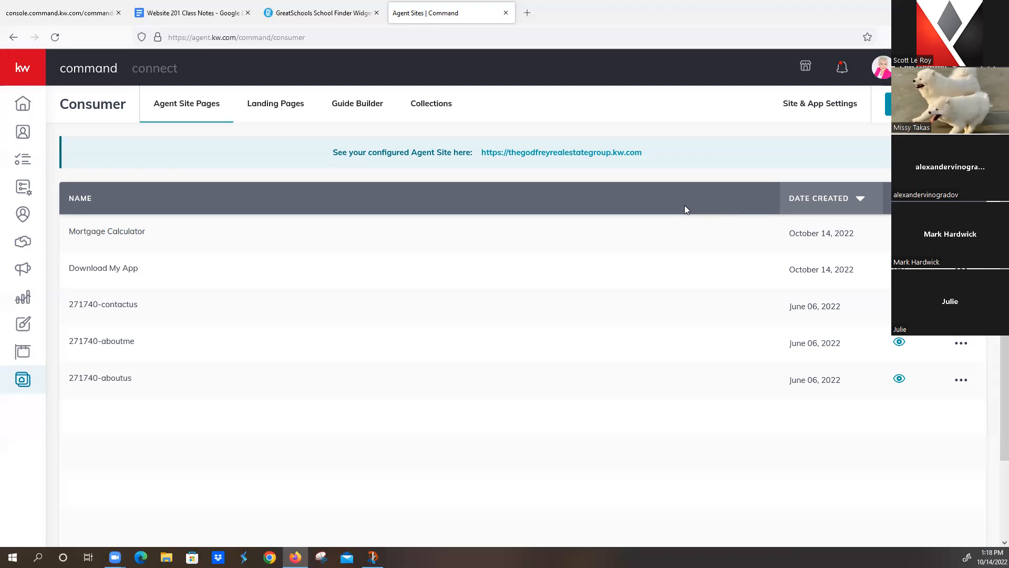
right_click(586, 158)
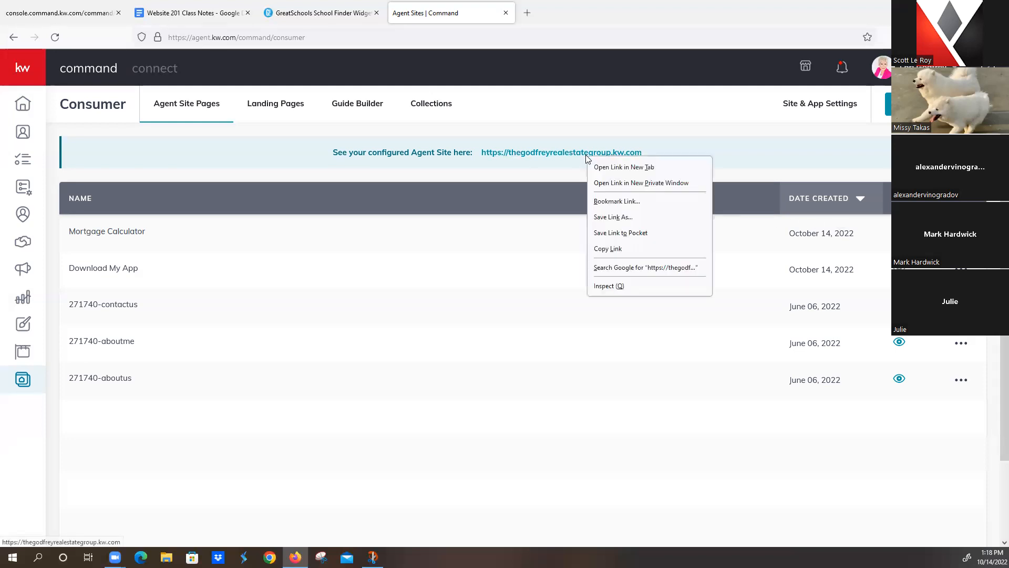
left_click(608, 248)
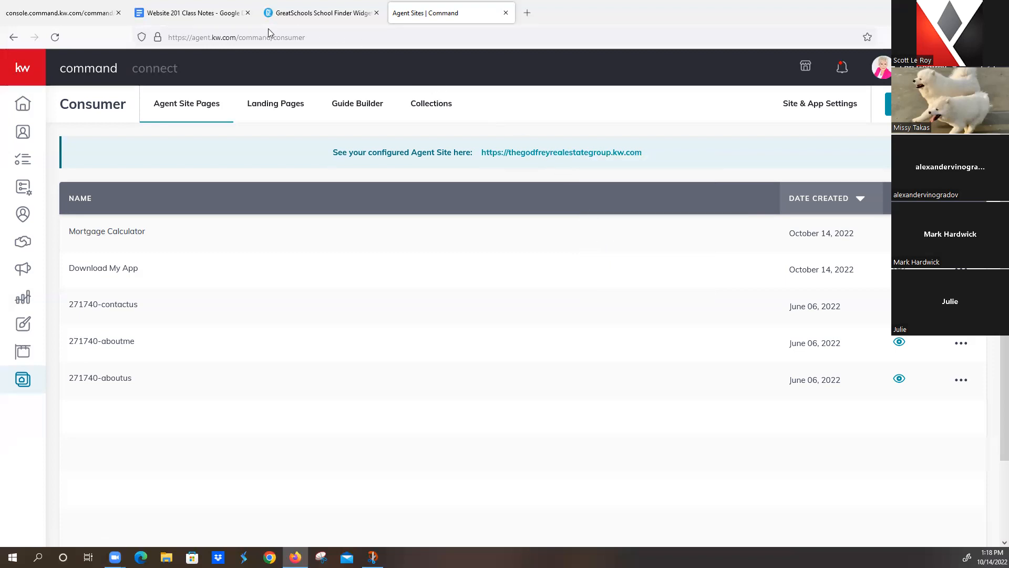
left_click(294, 14)
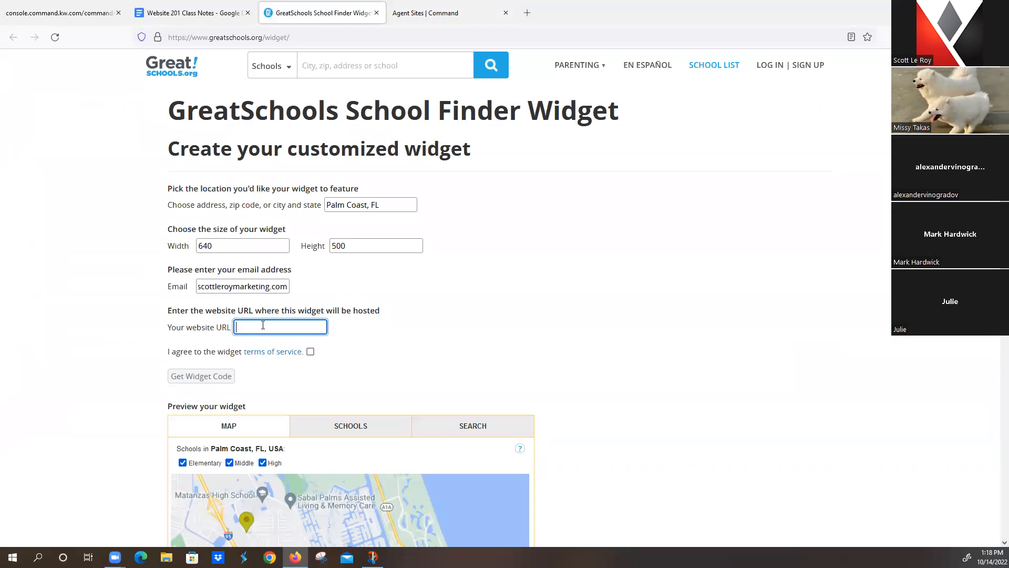
Step: Paste the agent site URL, accept the terms, and get the GreatSchools widget code
key("ctrl+v")
left_click(310, 351)
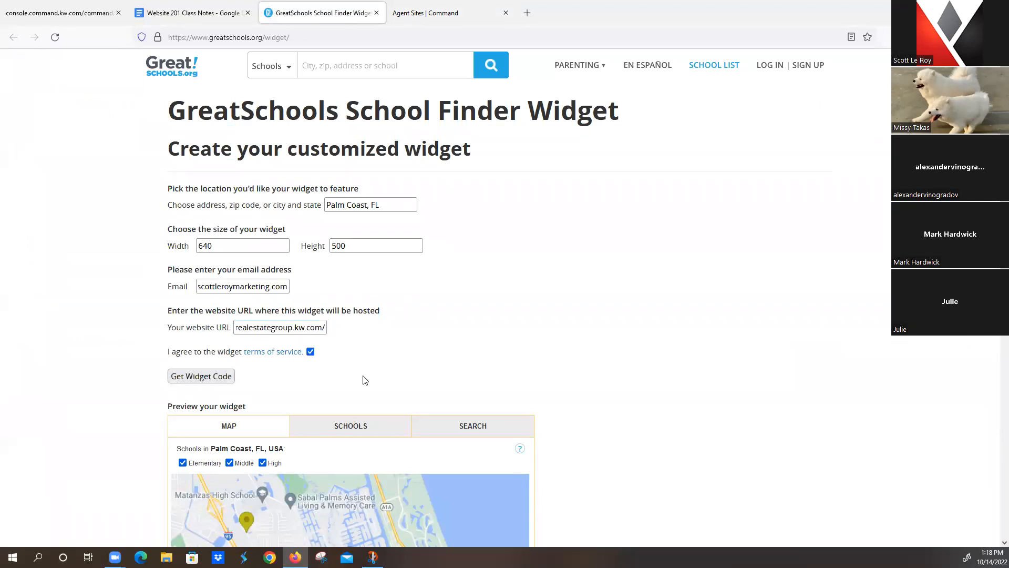
scroll(368, 374, "down", 2)
left_click(203, 249)
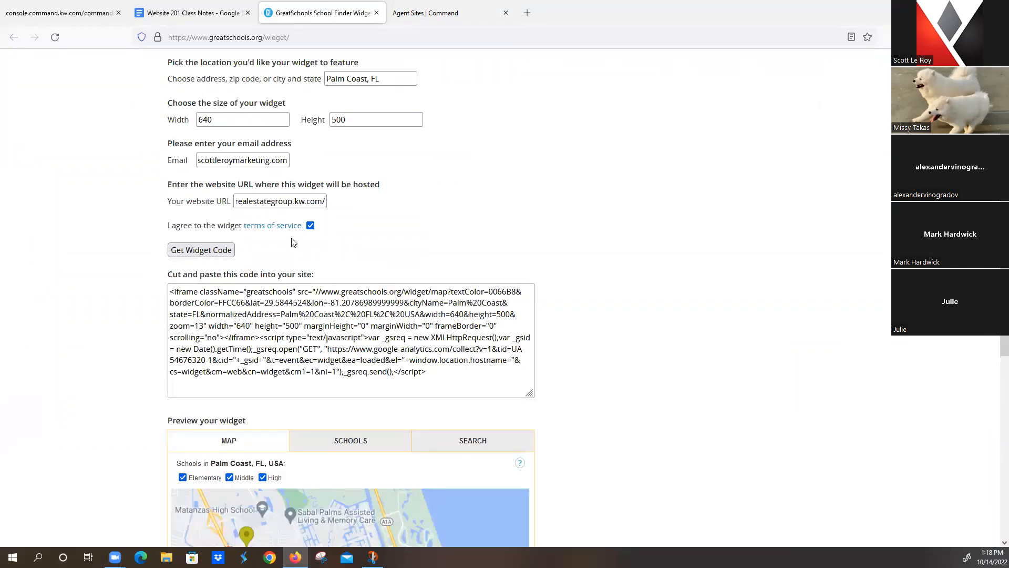
left_click(64, 15)
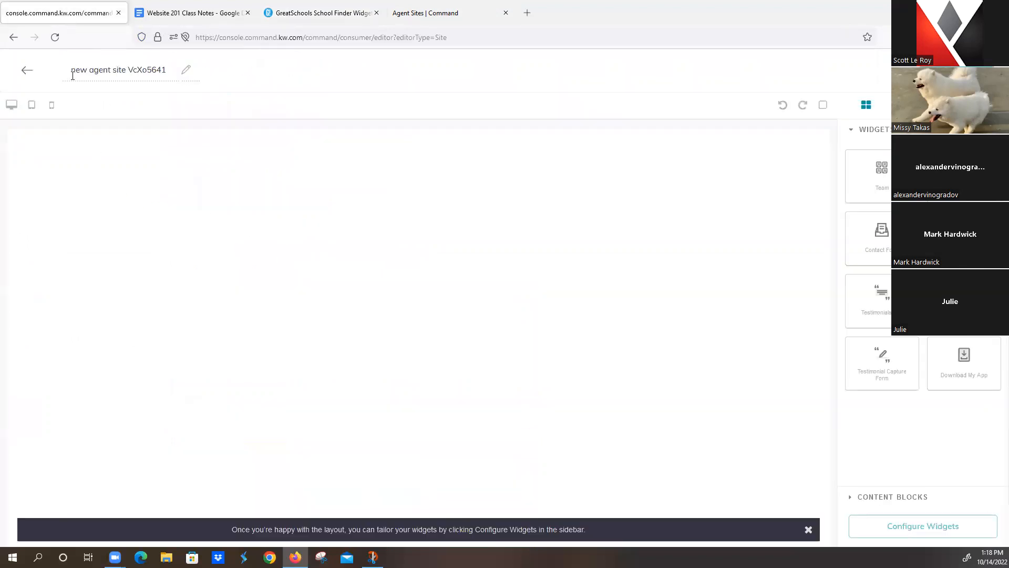
Step: Title the page 'Local School Search', drop in an Agent Profile widget, and open its configuration form
left_click(151, 74)
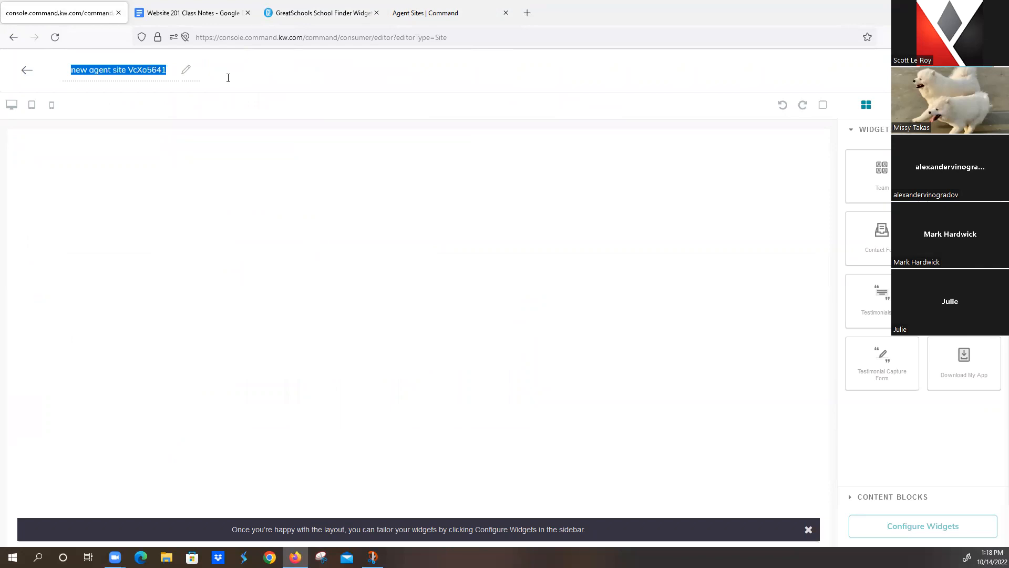
type("Local School Search")
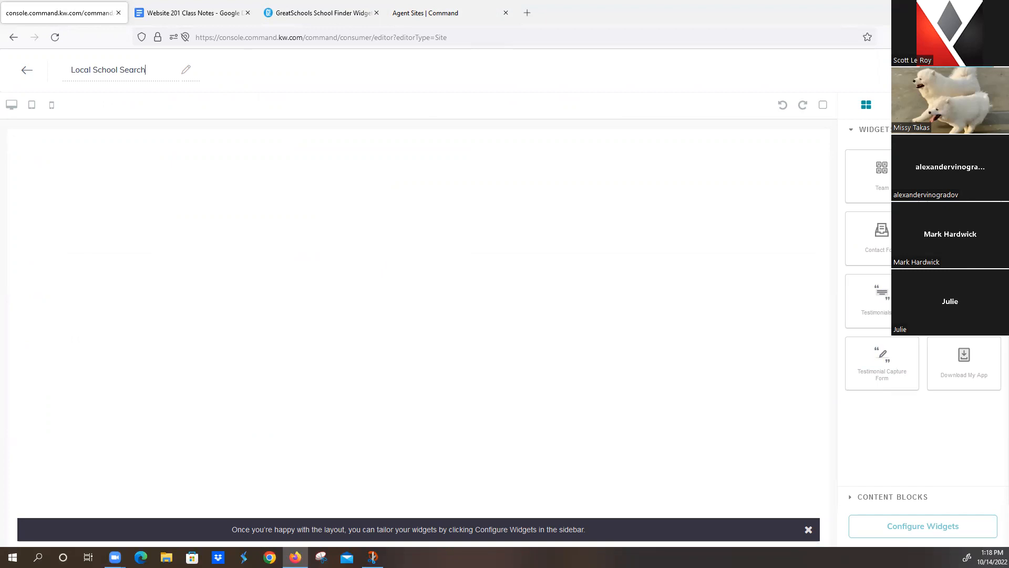
left_click_drag(888, 210, 532, 220)
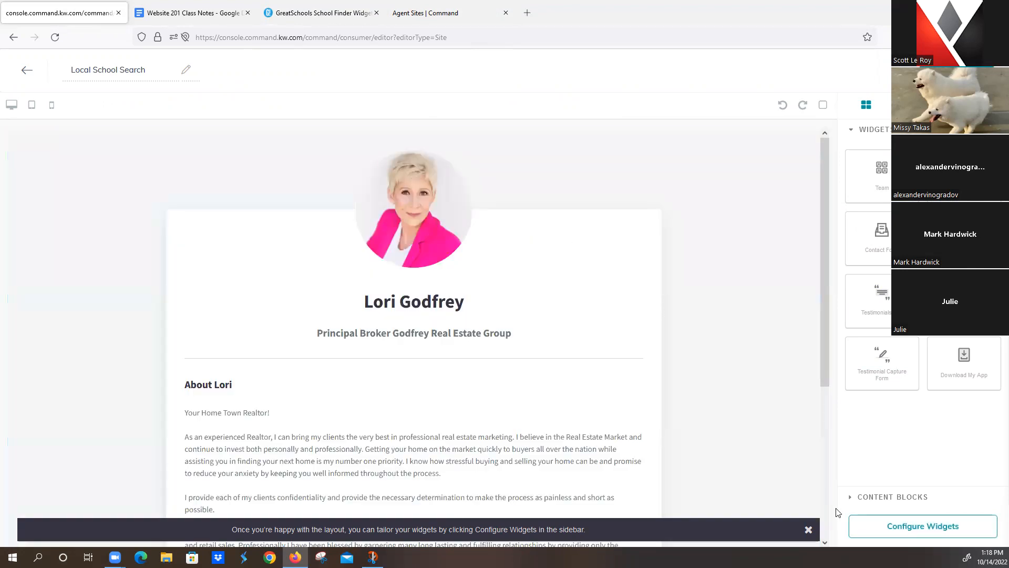
left_click(895, 528)
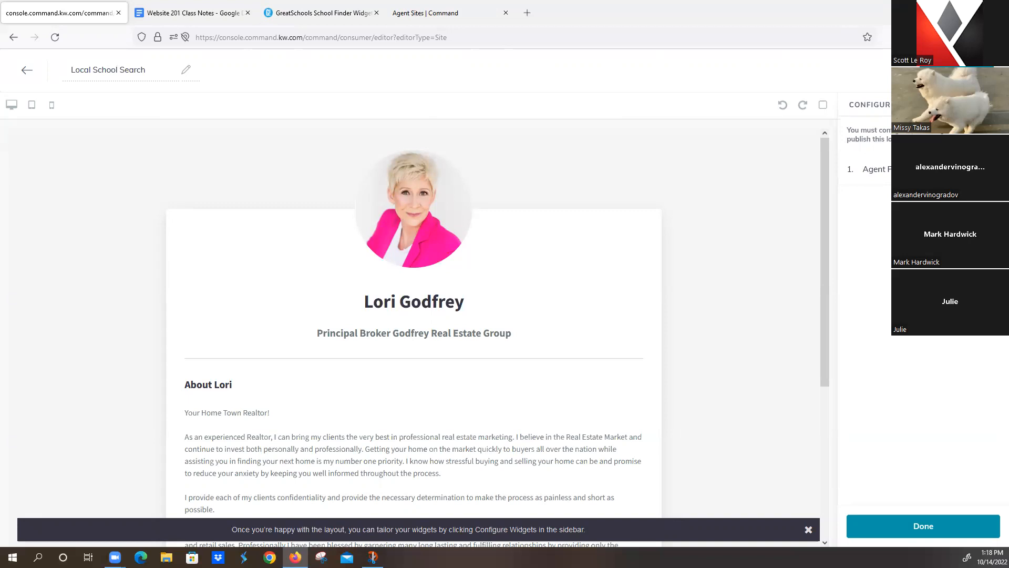
left_click(879, 172)
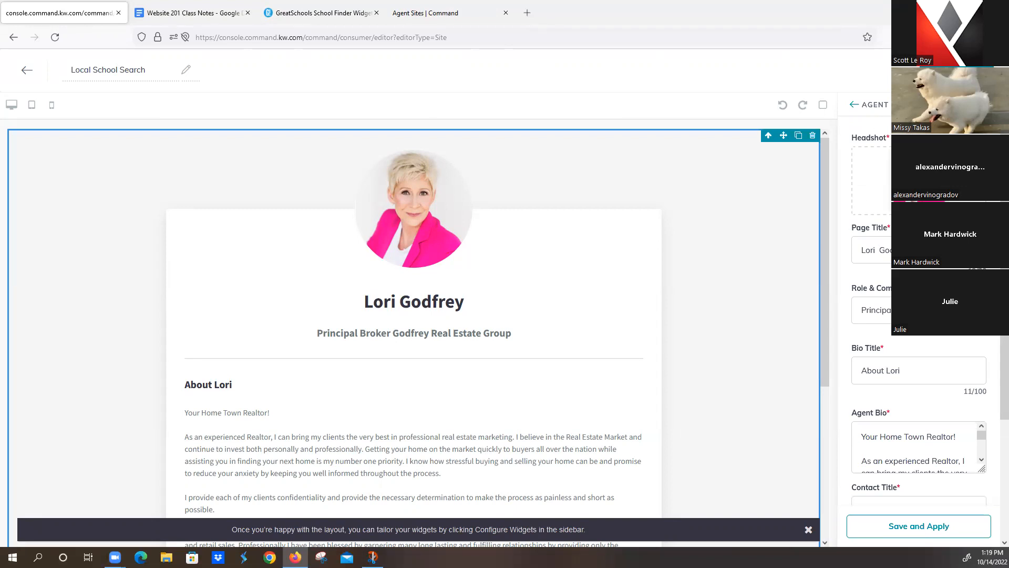
Step: Copy 'Local School Search' from the class notes and paste it as the page title
left_click(210, 17)
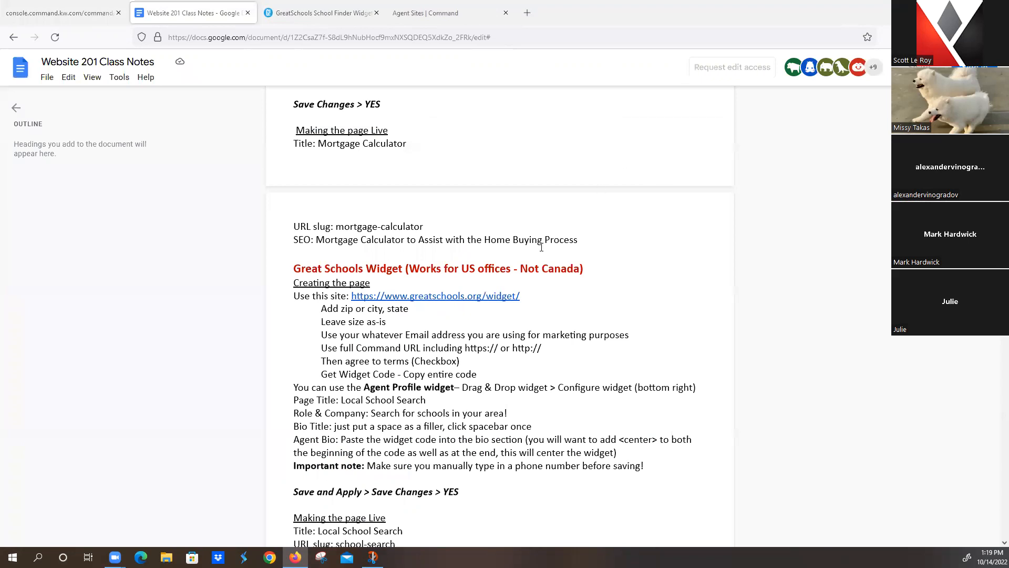
scroll(432, 363, "down", 1)
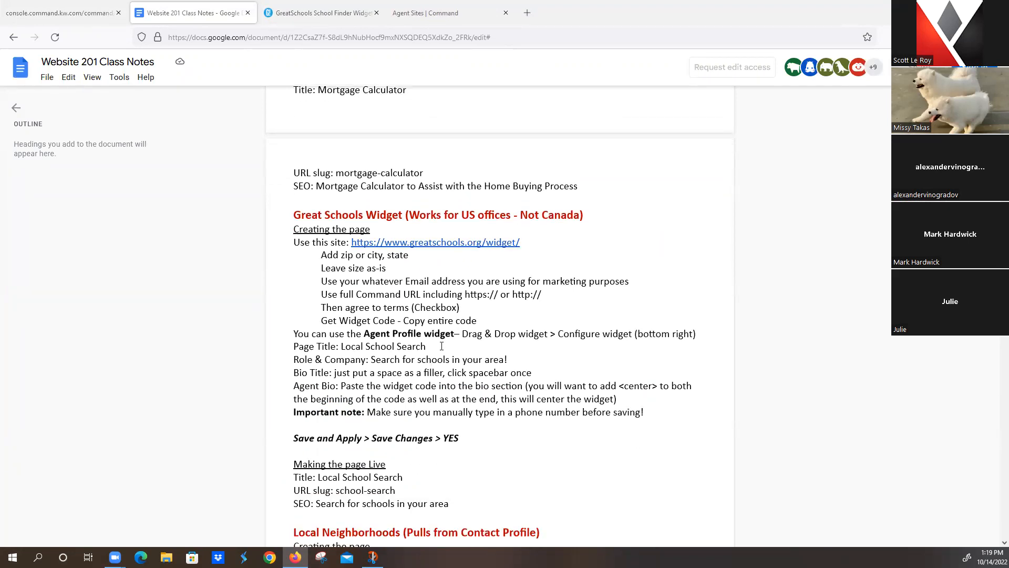
left_click_drag(342, 348, 426, 349)
key("ctrl+c")
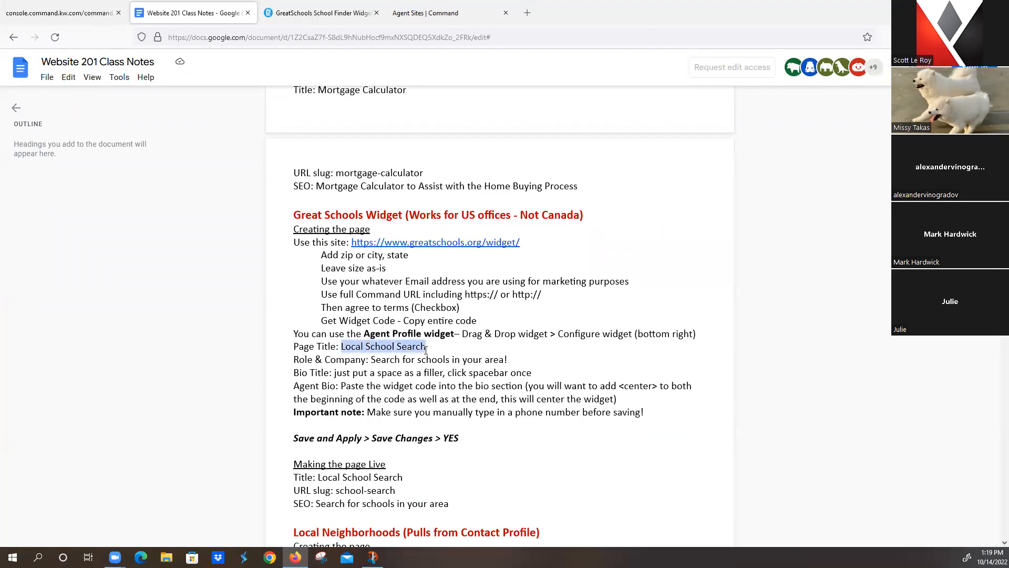
left_click(58, 18)
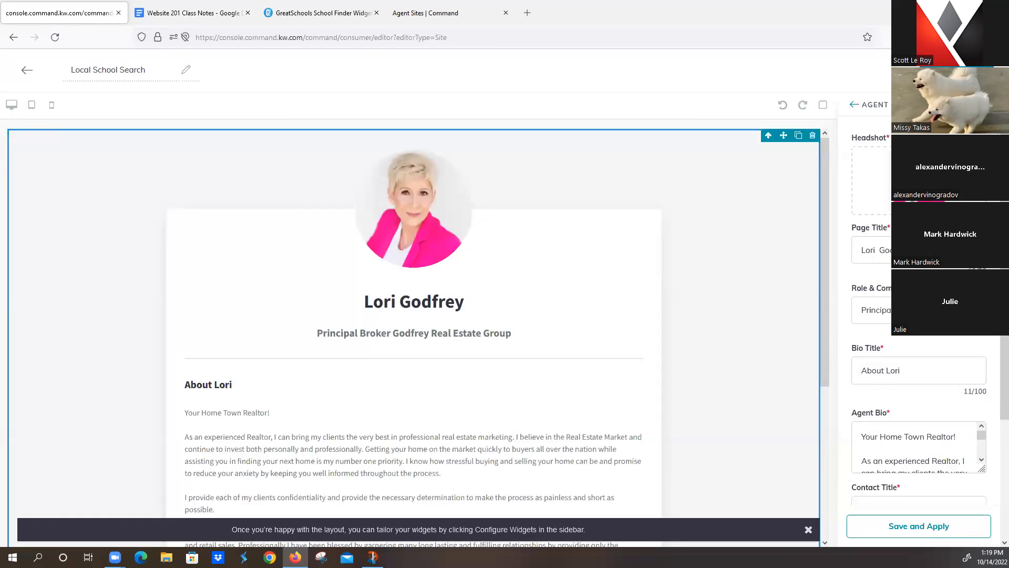
left_click_drag(922, 252, 784, 253)
key("ctrl+v")
Step: Replace the Role & Company line with 'Search for schools in your area!' and clear the bio title
left_click(185, 13)
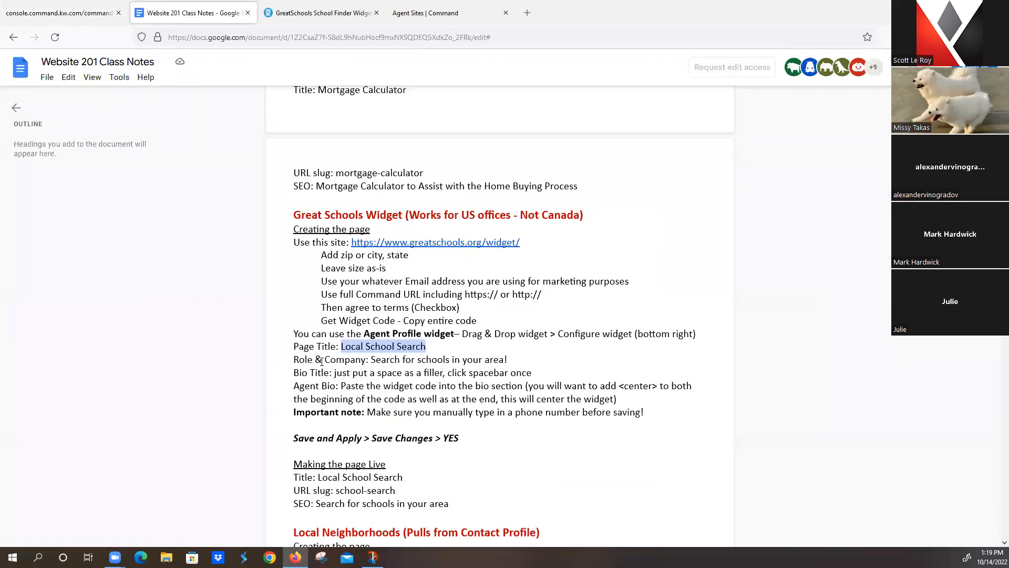
left_click_drag(371, 359, 512, 359)
key("ctrl+c")
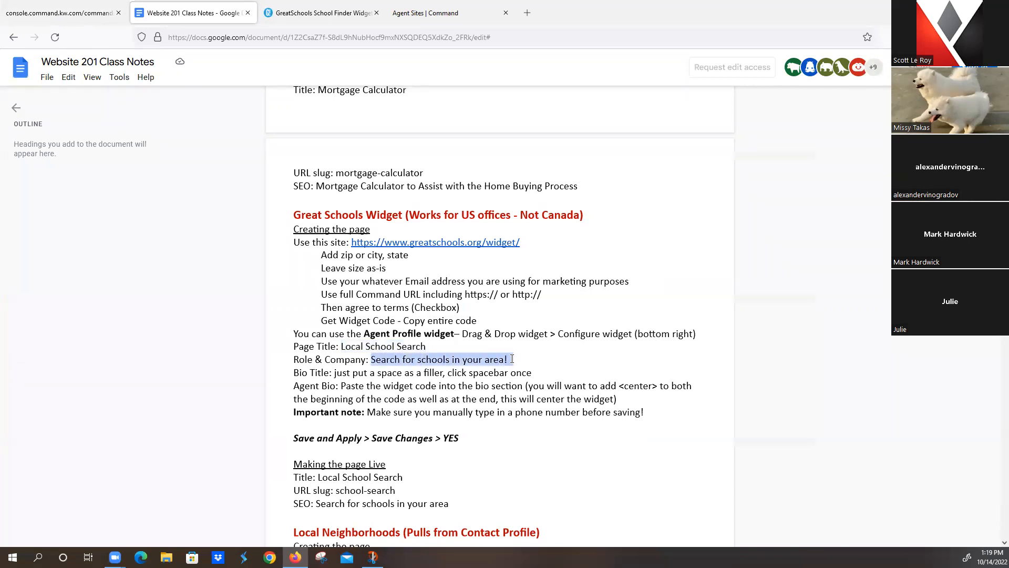
left_click(33, 13)
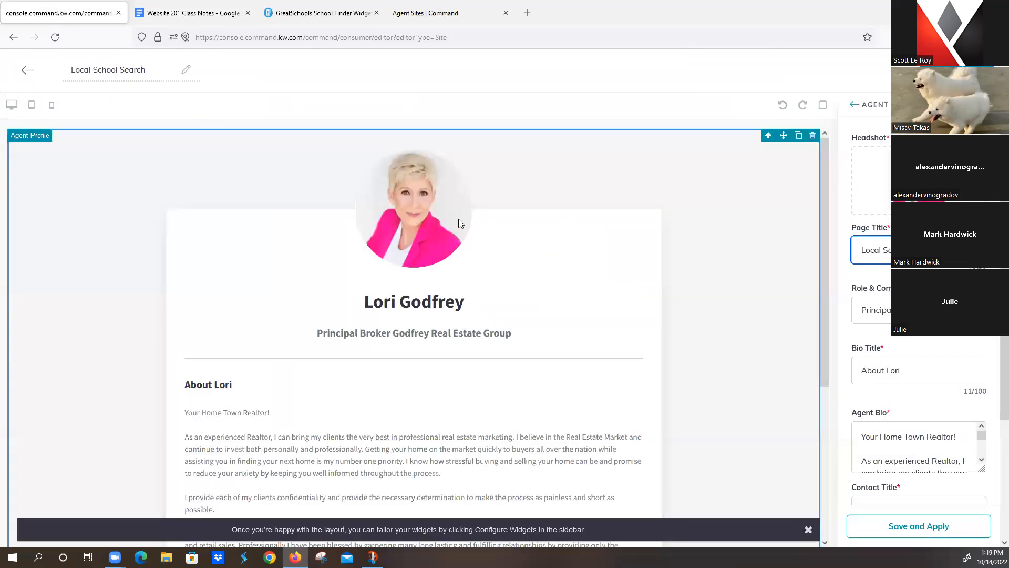
triple_click(886, 307)
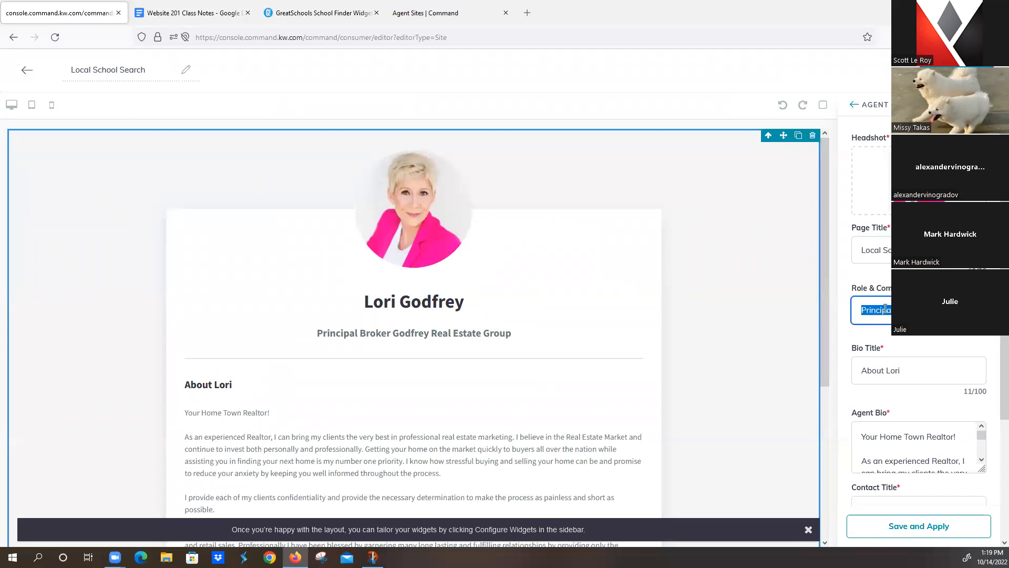
key("ctrl+v")
triple_click(917, 369)
key("BackSpace")
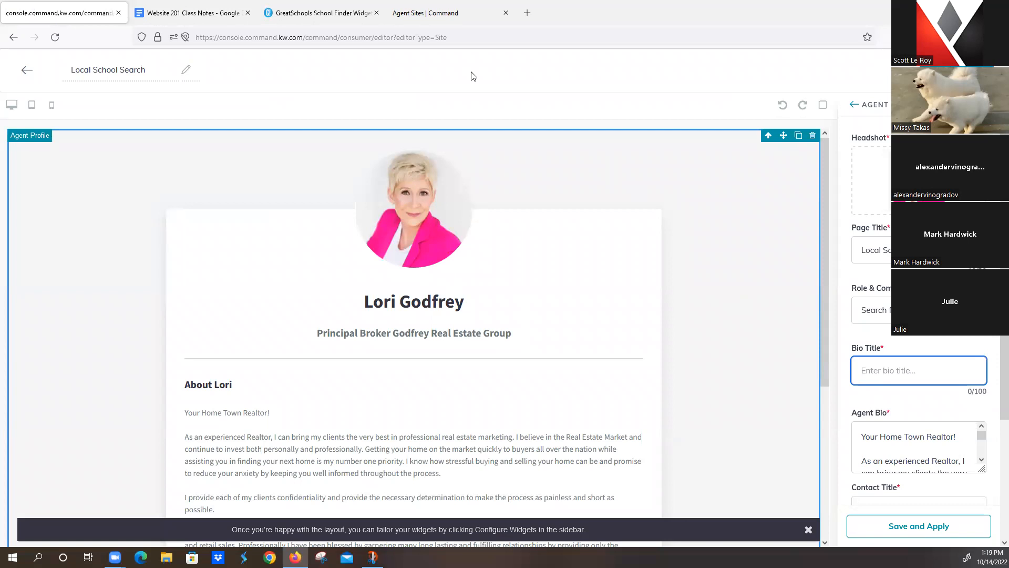
Step: Select and delete all of the existing agent bio text
left_click(187, 12)
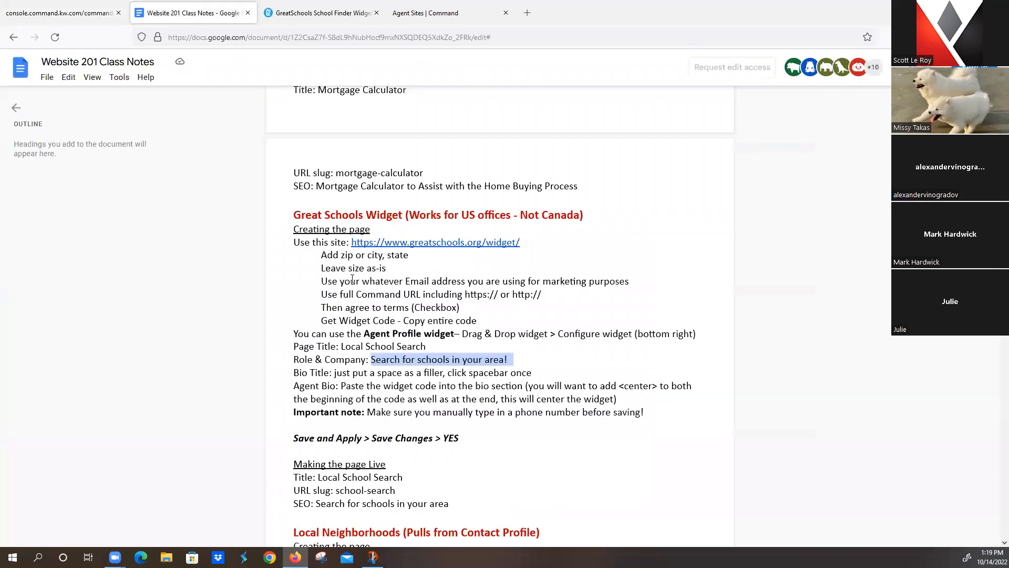
left_click(61, 12)
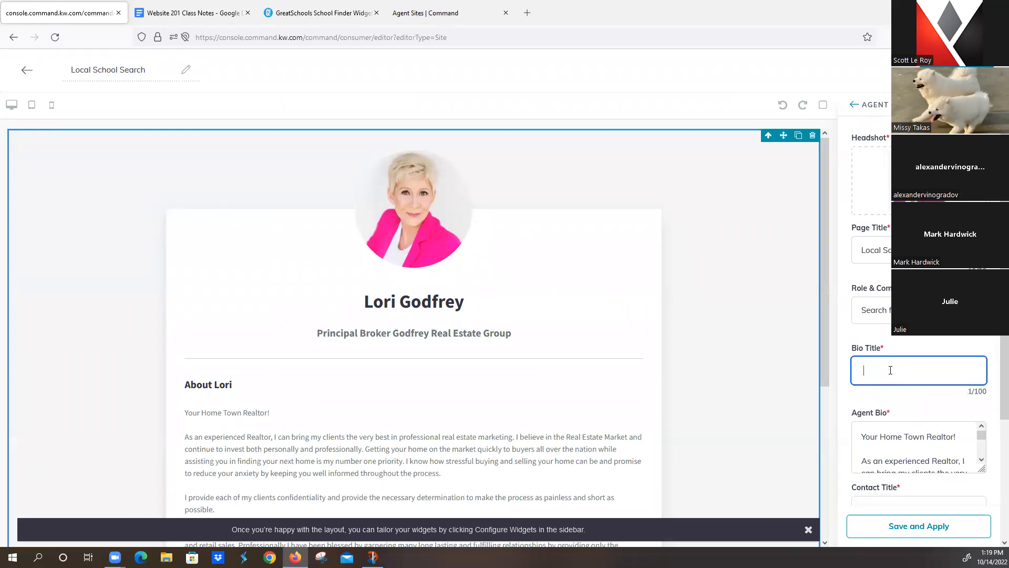
scroll(890, 370, "down", 3)
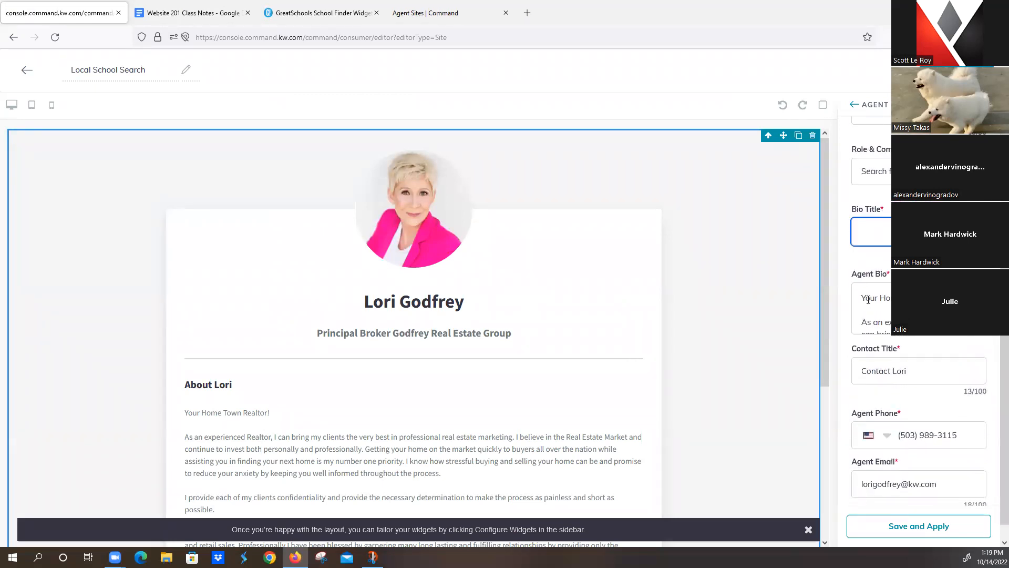
left_click_drag(863, 299, 998, 375)
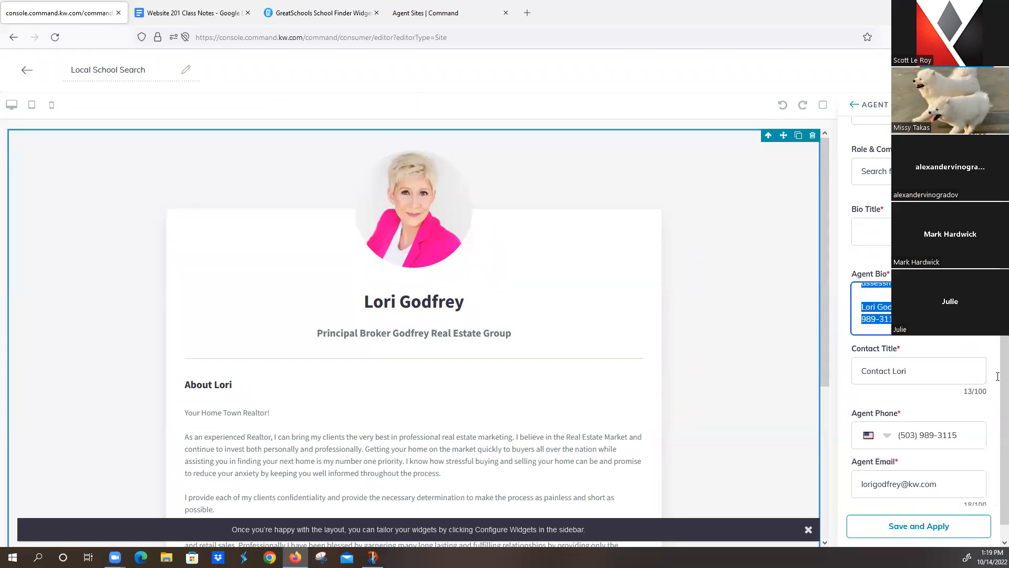
key("BackSpace")
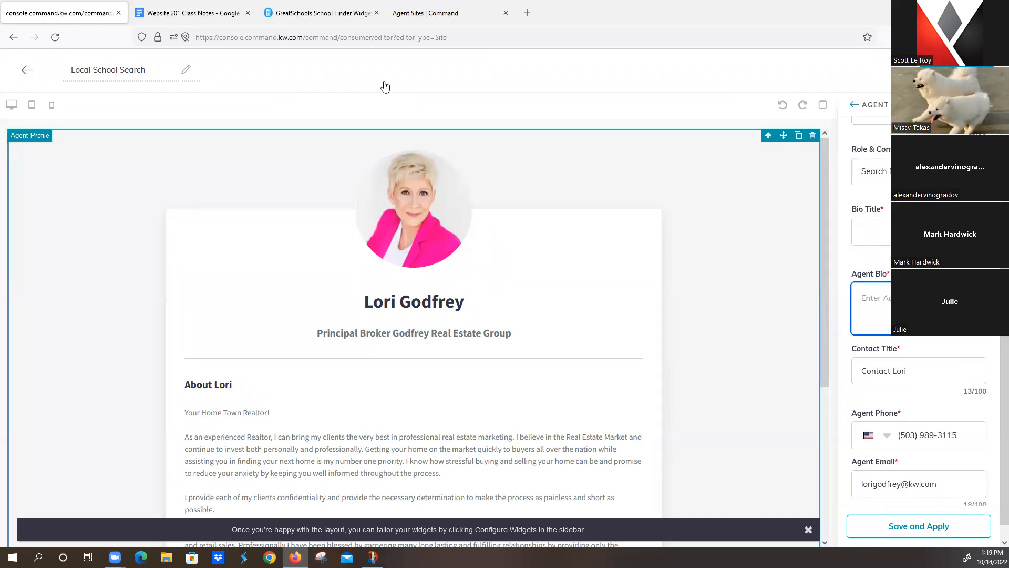
Step: Copy the GreatSchools widget code and paste it into the Agent Bio
left_click(205, 8)
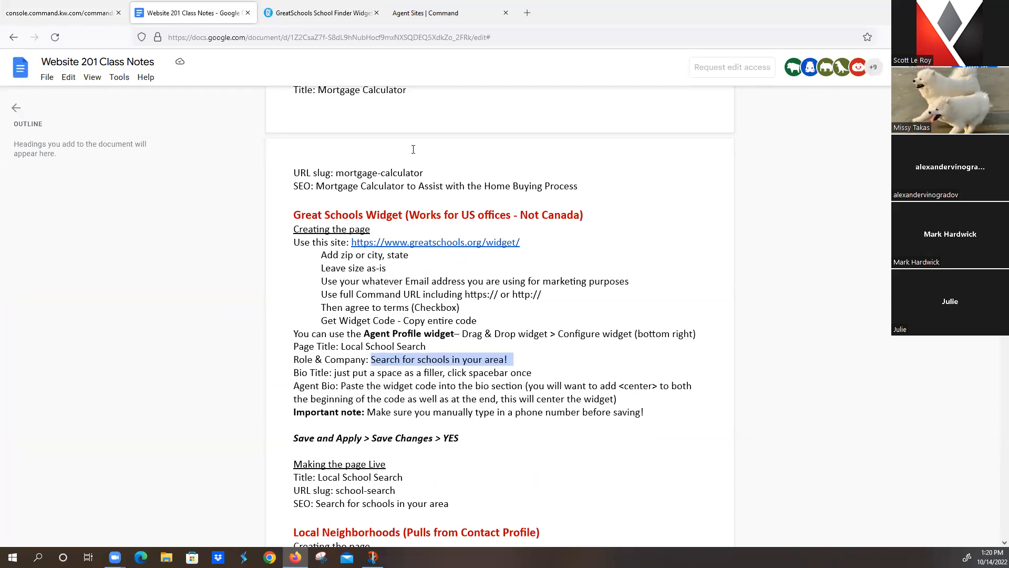
left_click(322, 15)
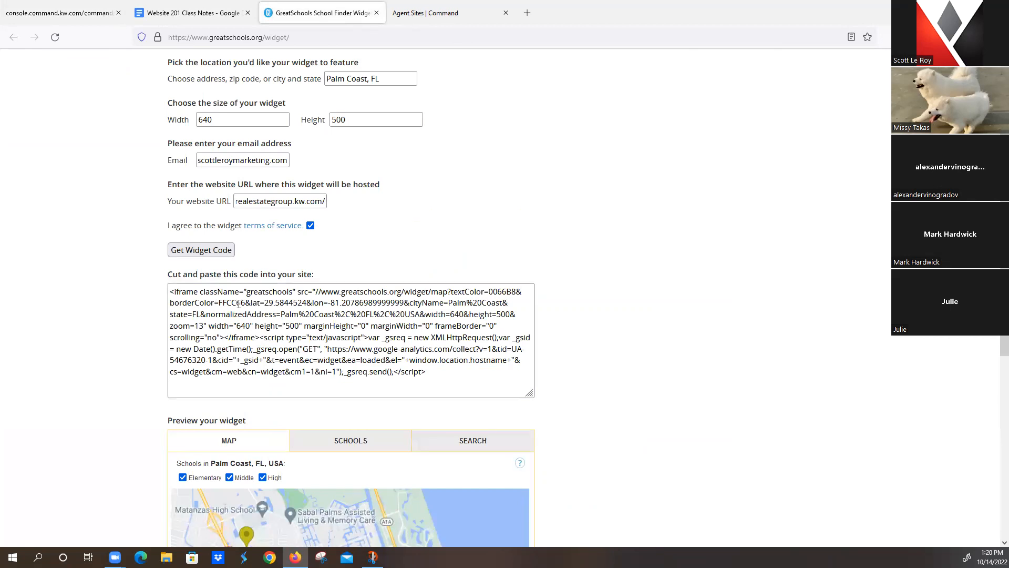
triple_click(269, 315)
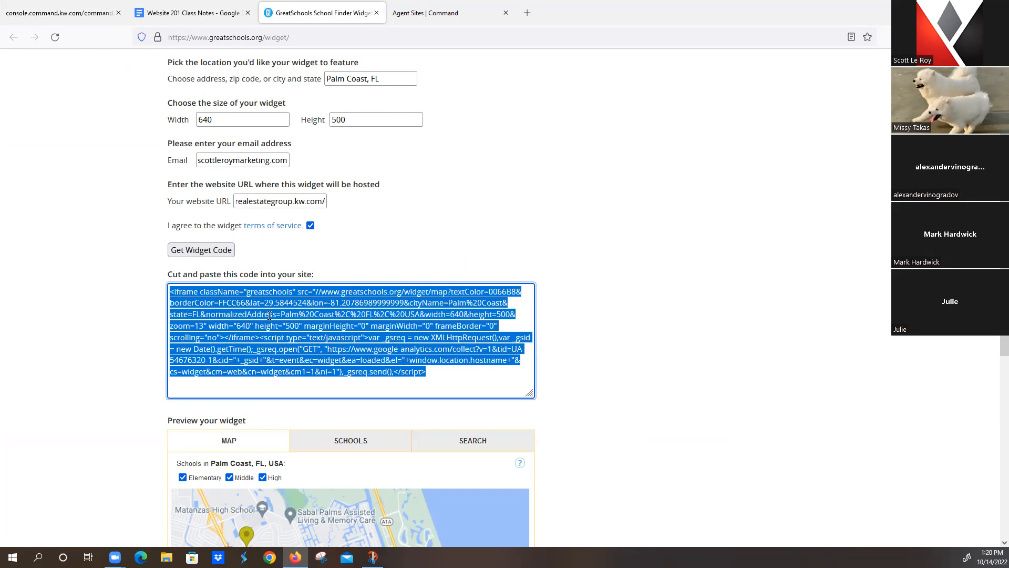
left_click(64, 18)
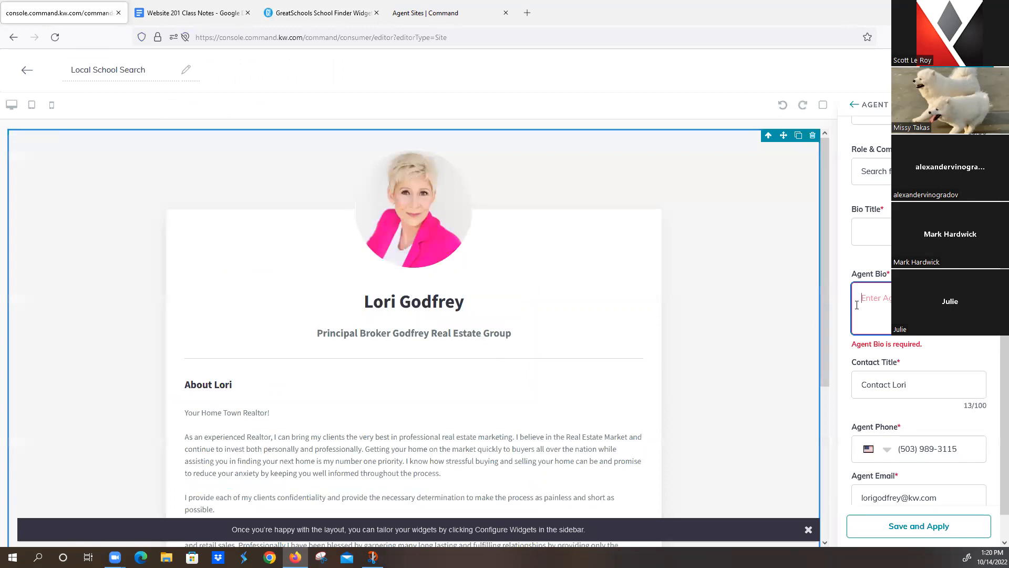
key("ctrl+v")
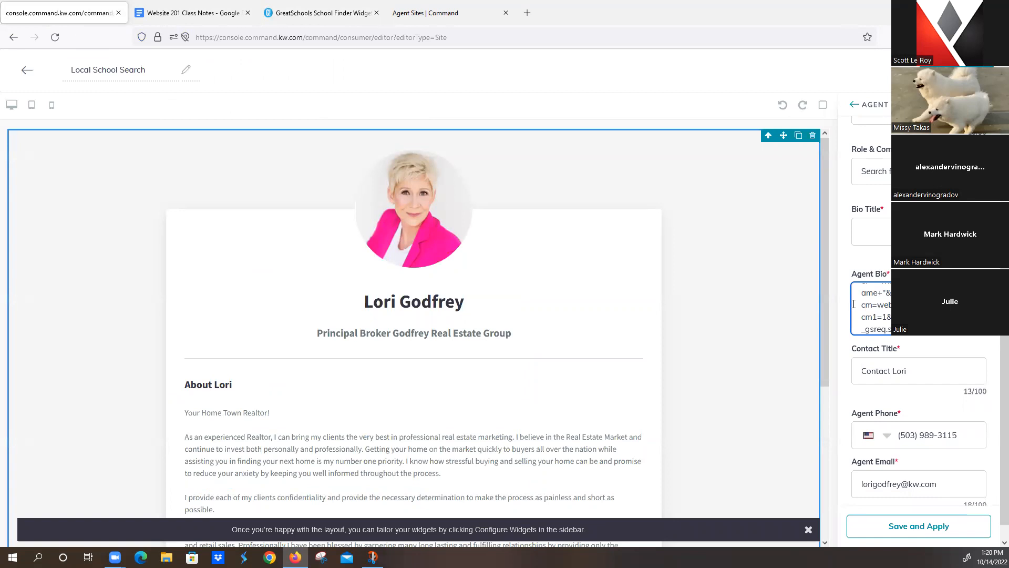
Step: Keep the phone number's country set to United States
left_click(180, 10)
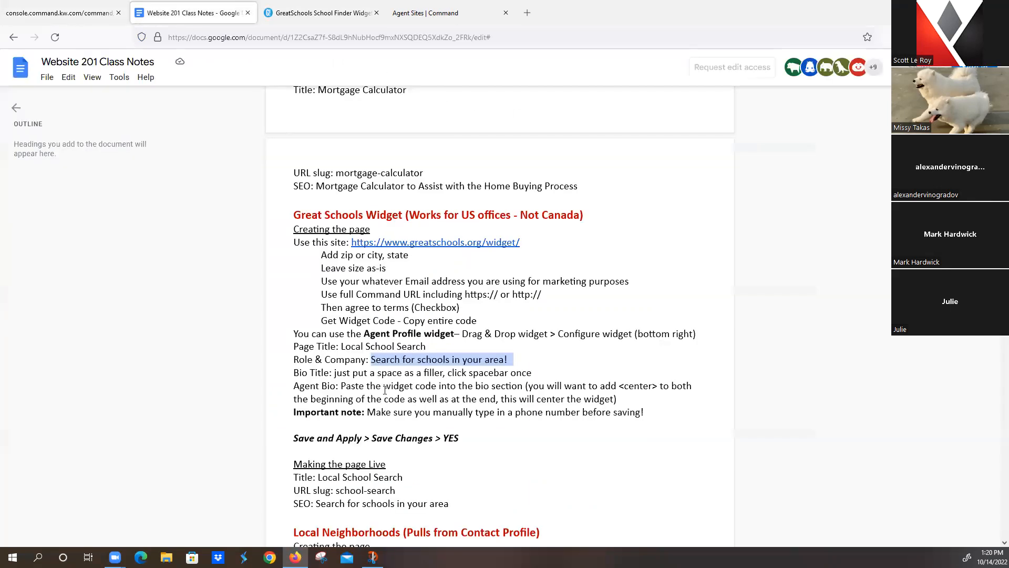
left_click(72, 12)
scroll(941, 432, "down", 2)
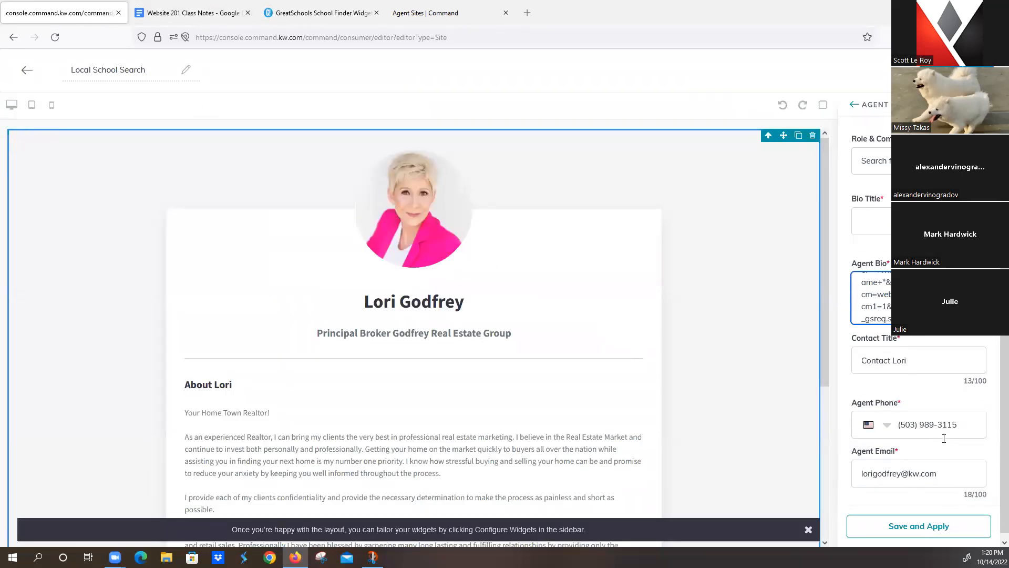
left_click(885, 419)
left_click(909, 380)
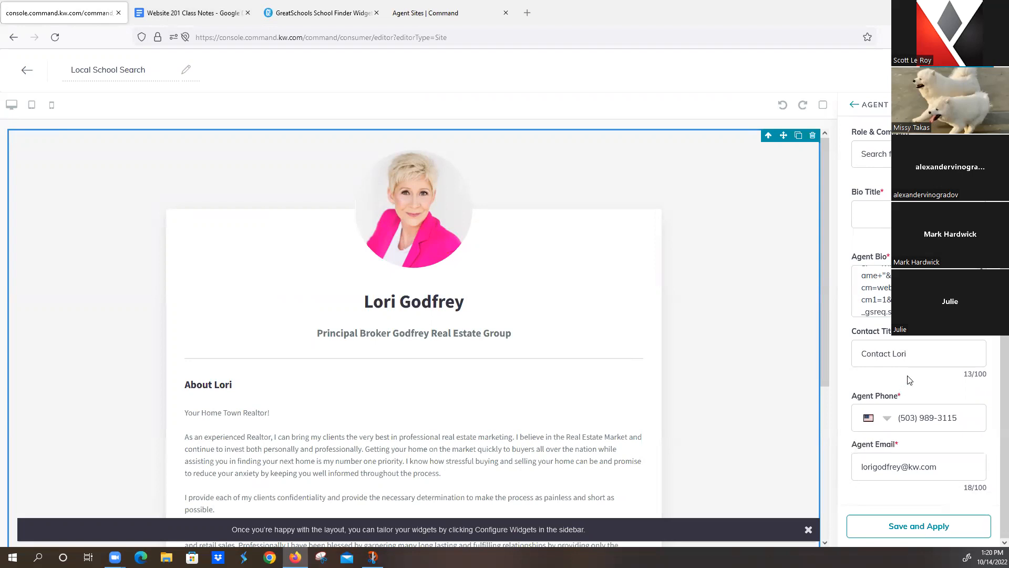
Step: Apply the profile changes so the page shows the schools map
left_click(929, 528)
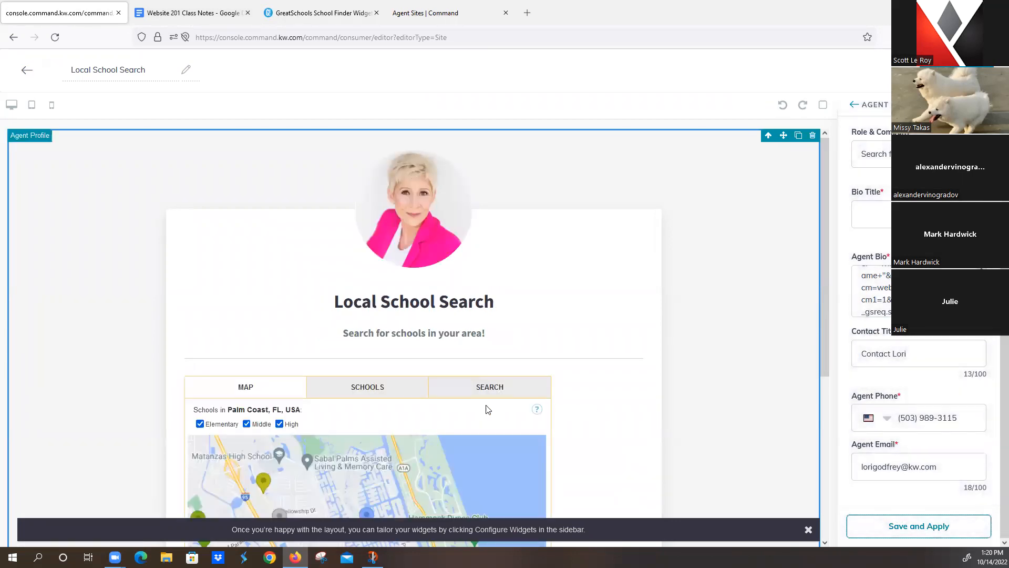
scroll(444, 374, "down", 3)
scroll(443, 356, "up", 3)
scroll(887, 306, "up", 5)
Step: Wrap the Agent Bio widget code in <center> tags and apply the change
left_click(862, 281)
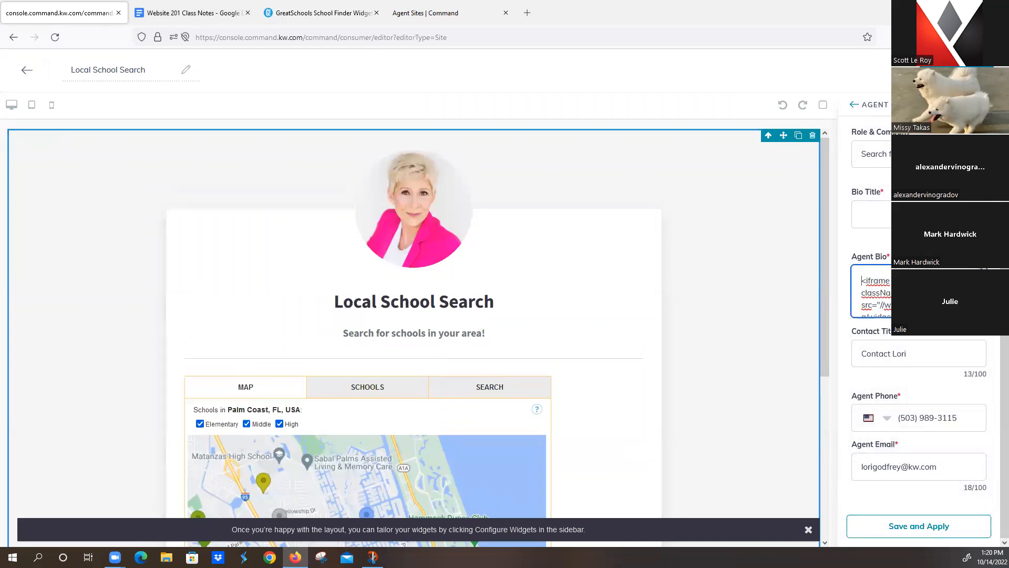
type("<center>")
scroll(873, 293, "down", 7)
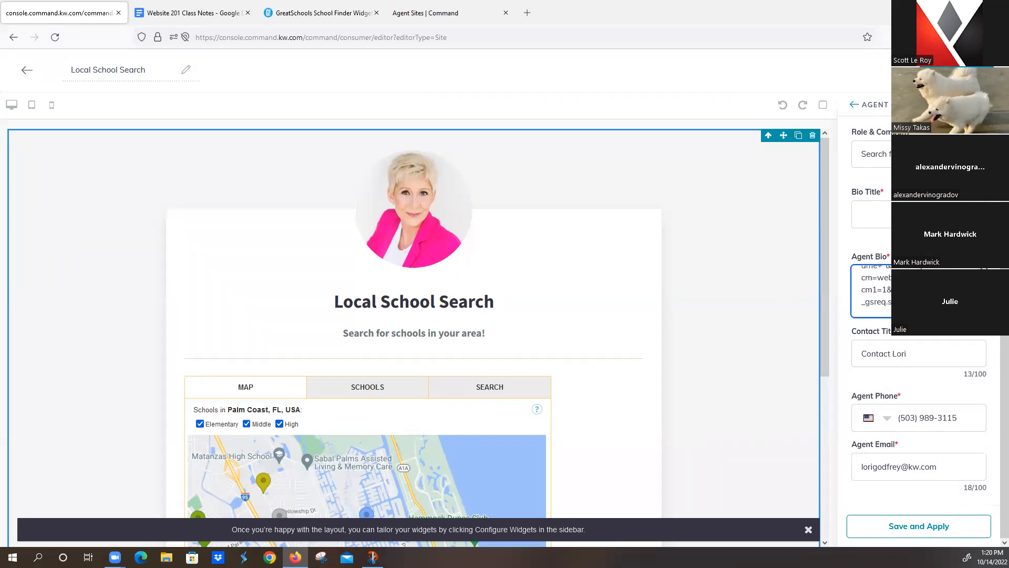
type("<center")
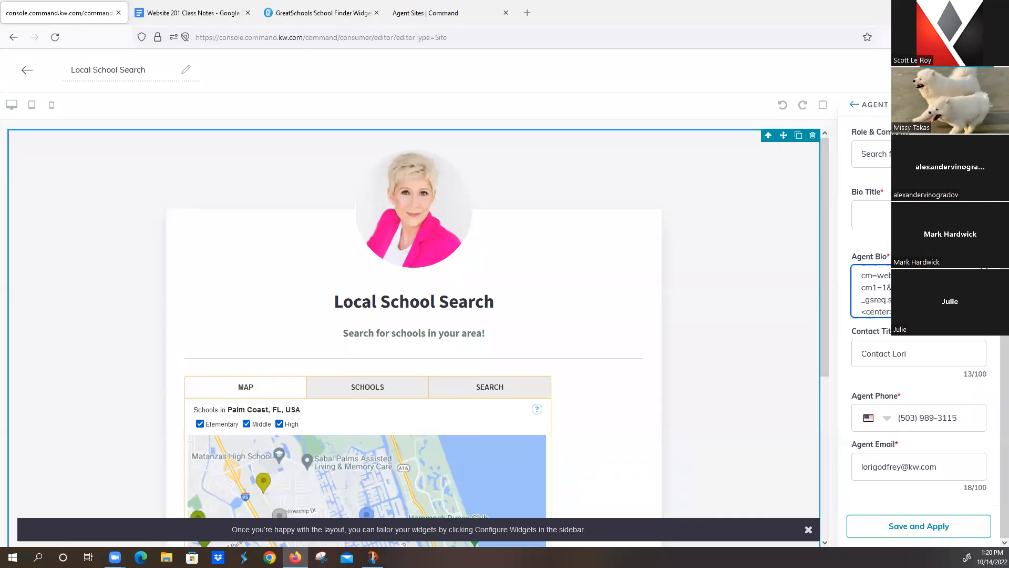
scroll(893, 297, "up", 9)
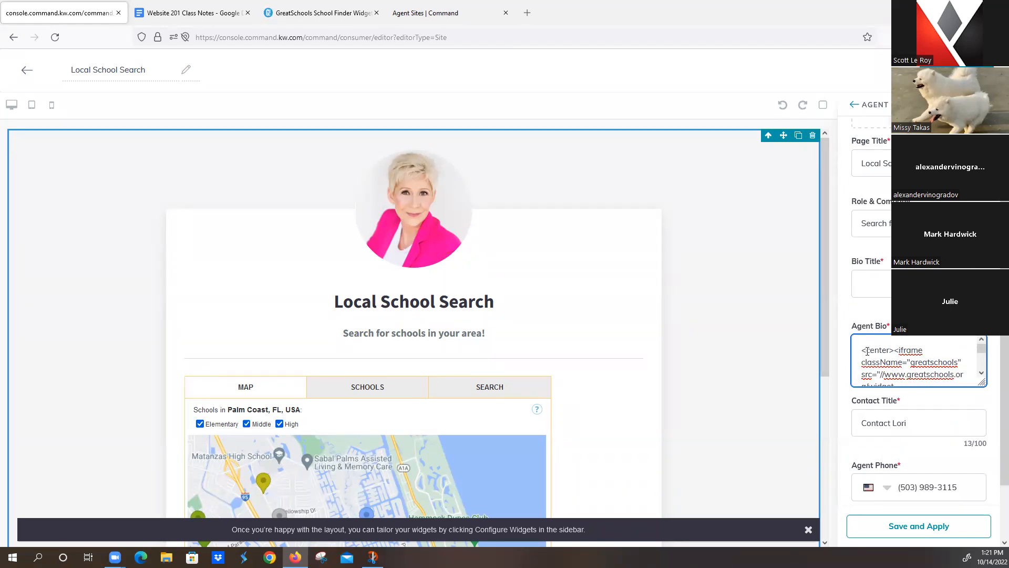
left_click_drag(863, 351, 895, 352)
scroll(905, 358, "down", 3)
scroll(906, 357, "down", 5)
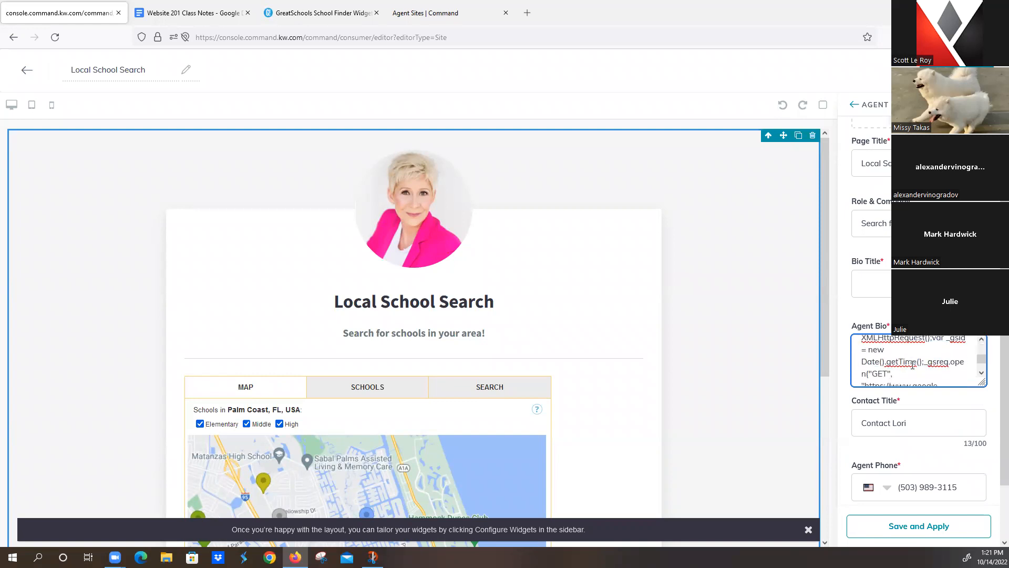
left_click(924, 525)
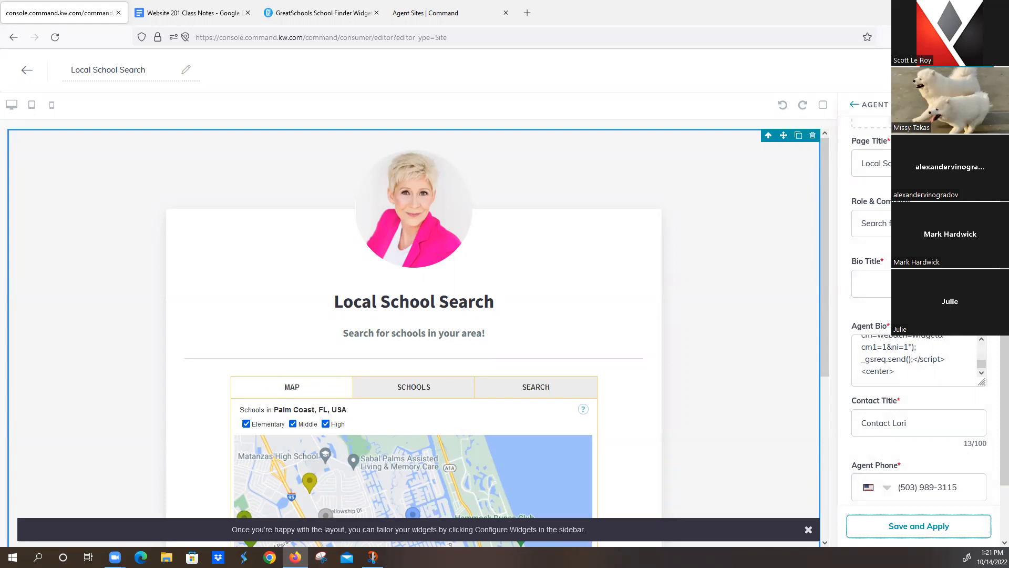
left_click(207, 14)
left_click(265, 34)
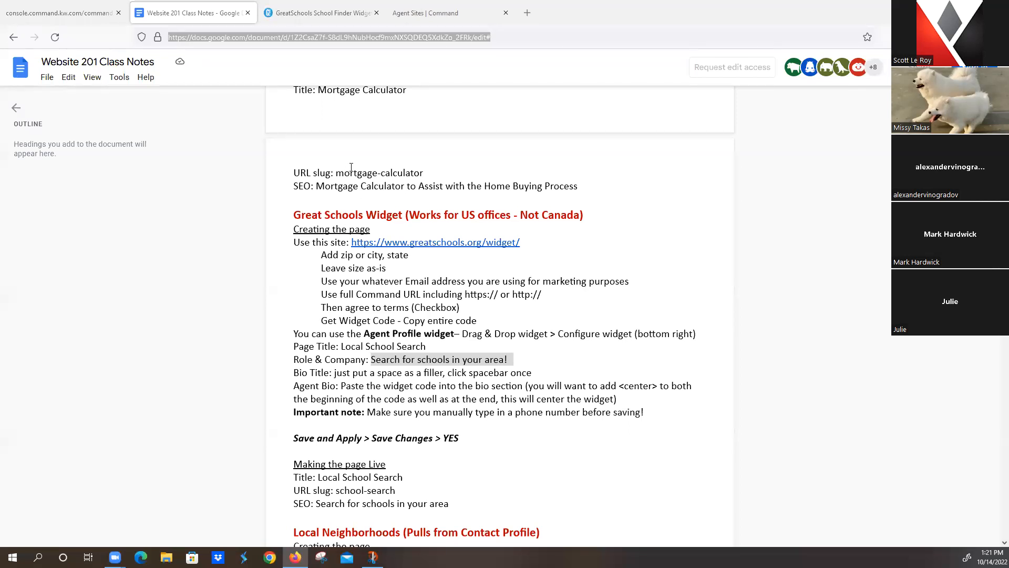
left_click(322, 13)
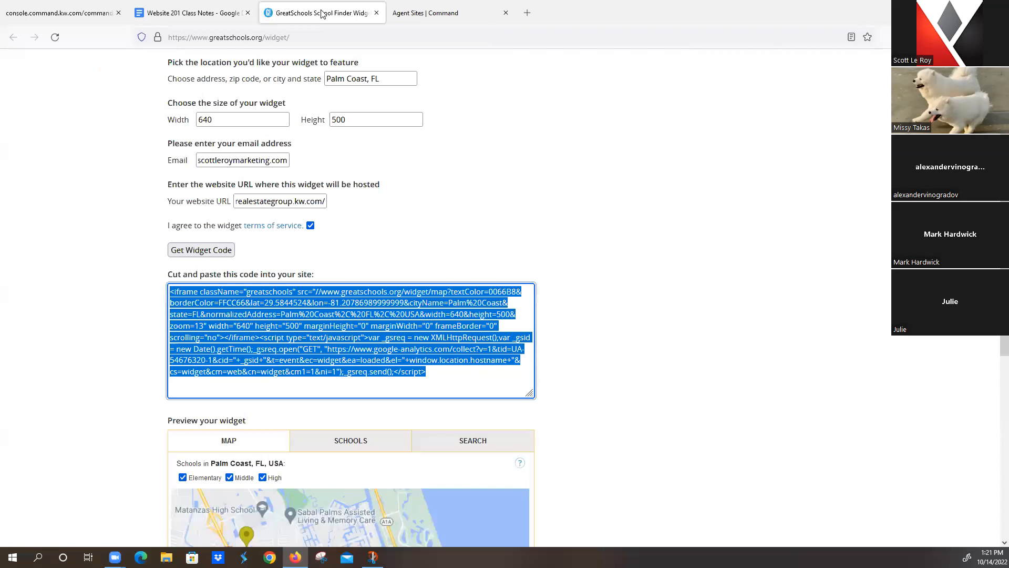
scroll(502, 207, "down", 3)
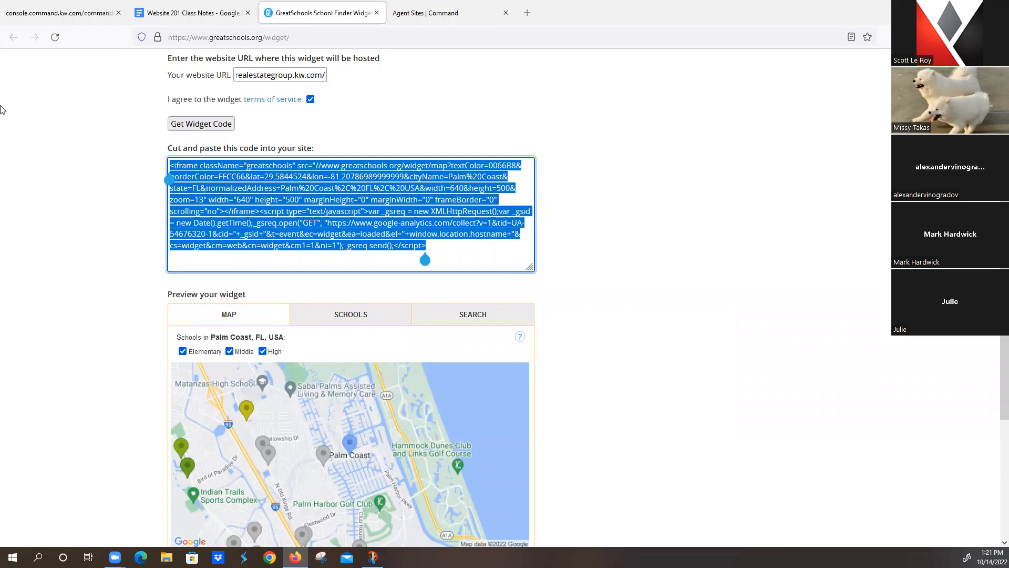
left_click(59, 16)
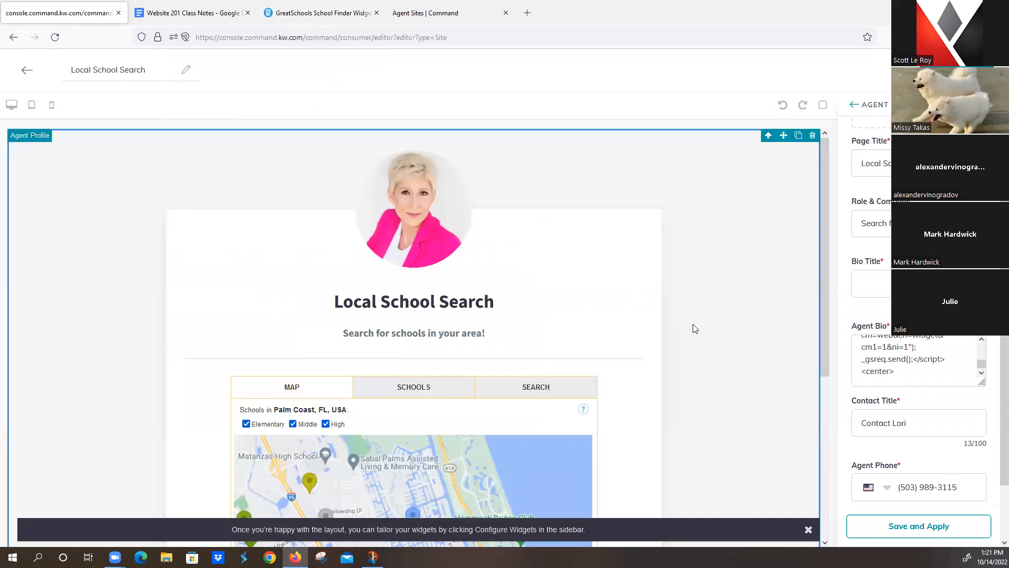
scroll(702, 341, "down", 3)
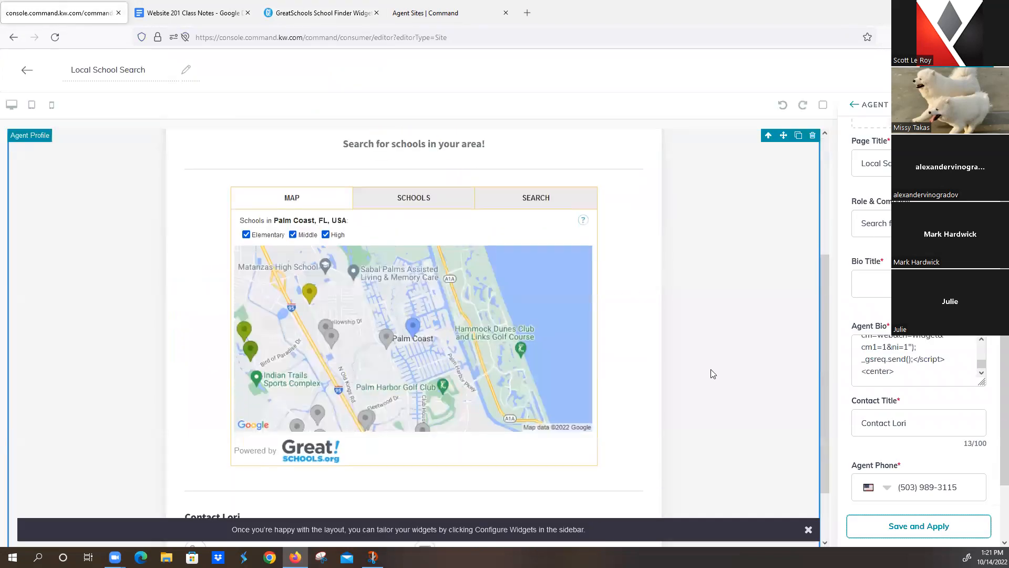
scroll(764, 374, "down", 1)
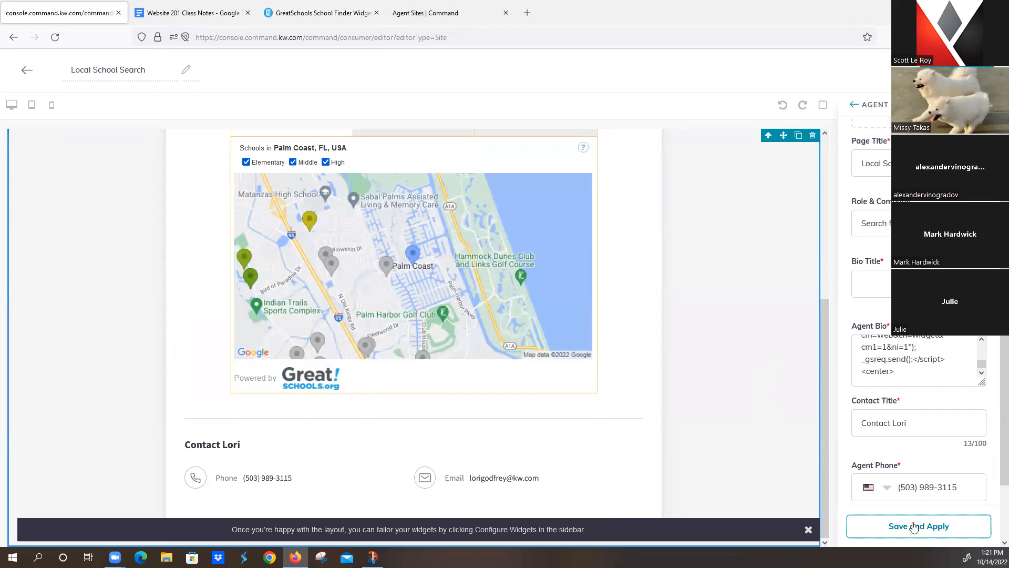
Step: Save Local School Search without publishing, then create a new sub-page On My Agent Site
left_click(914, 526)
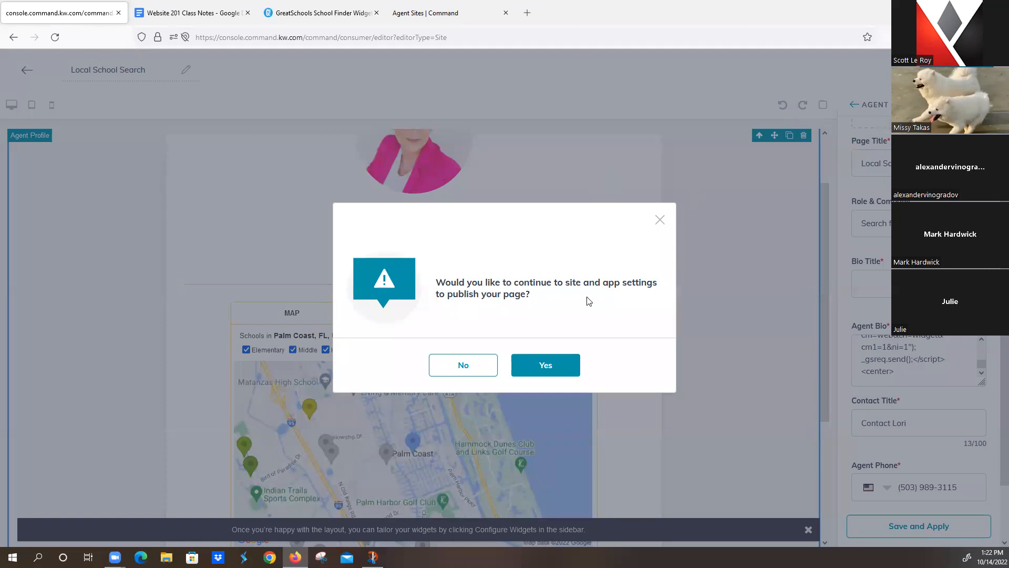
left_click(463, 368)
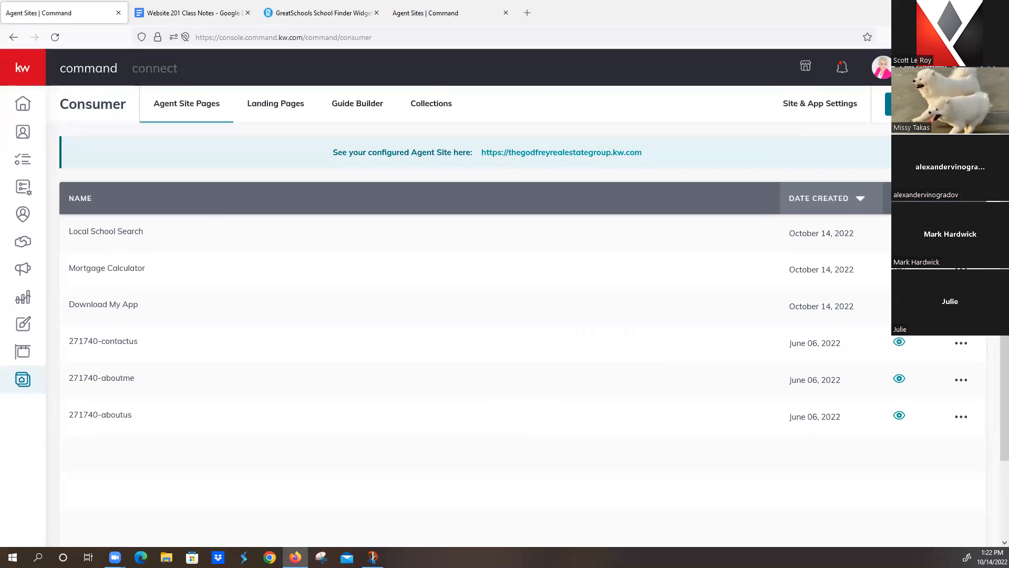
left_click(935, 104)
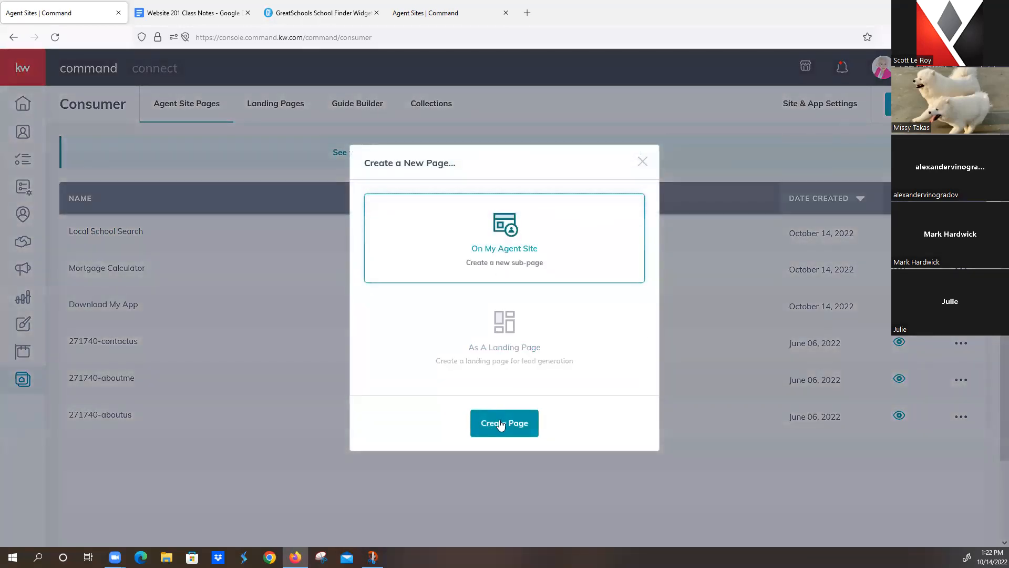
left_click(509, 424)
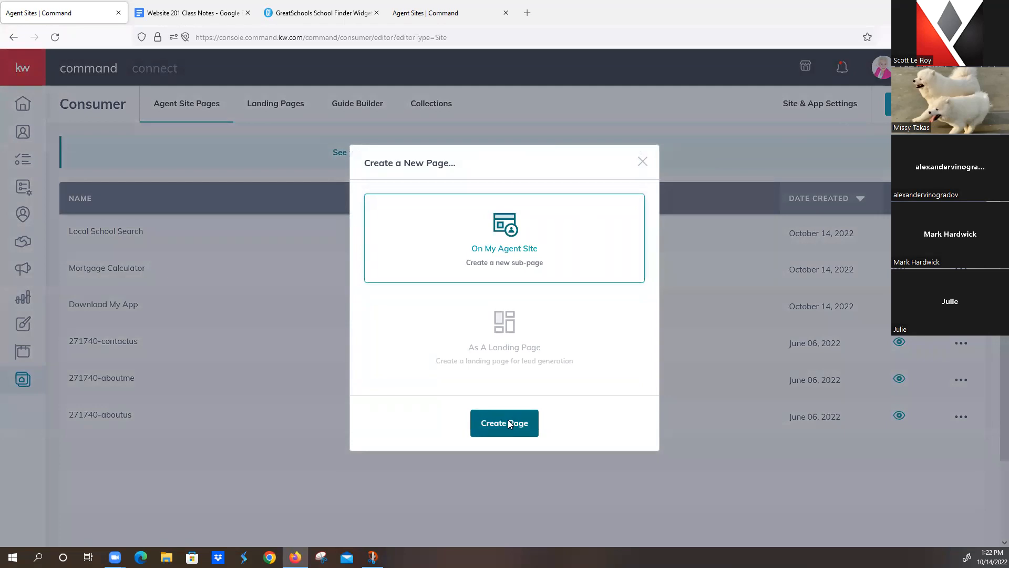
Step: Review the Keller Covered instructions in the class notes and the agent site pages list
left_click(203, 15)
scroll(487, 345, "down", 10)
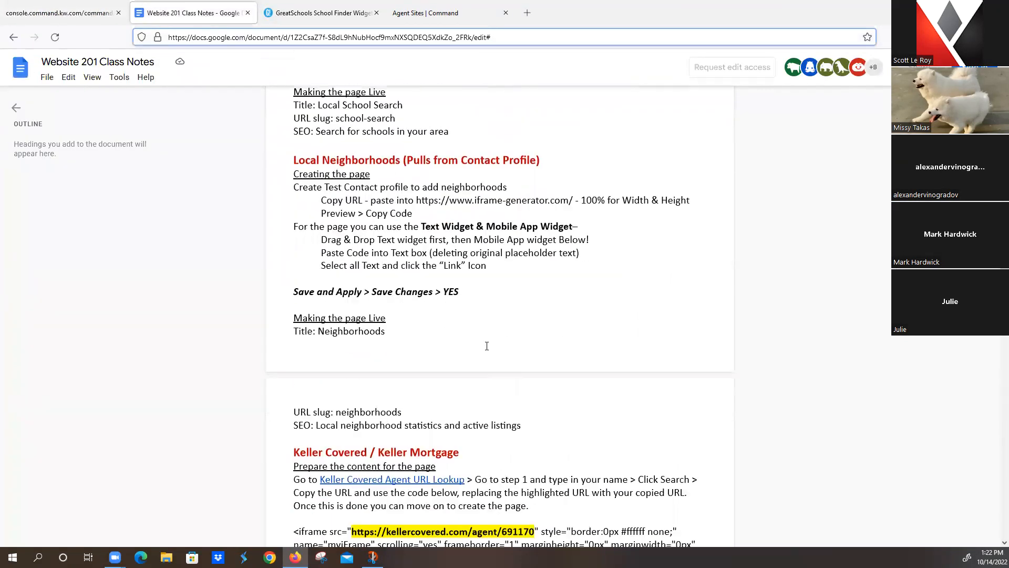
scroll(486, 346, "down", 5)
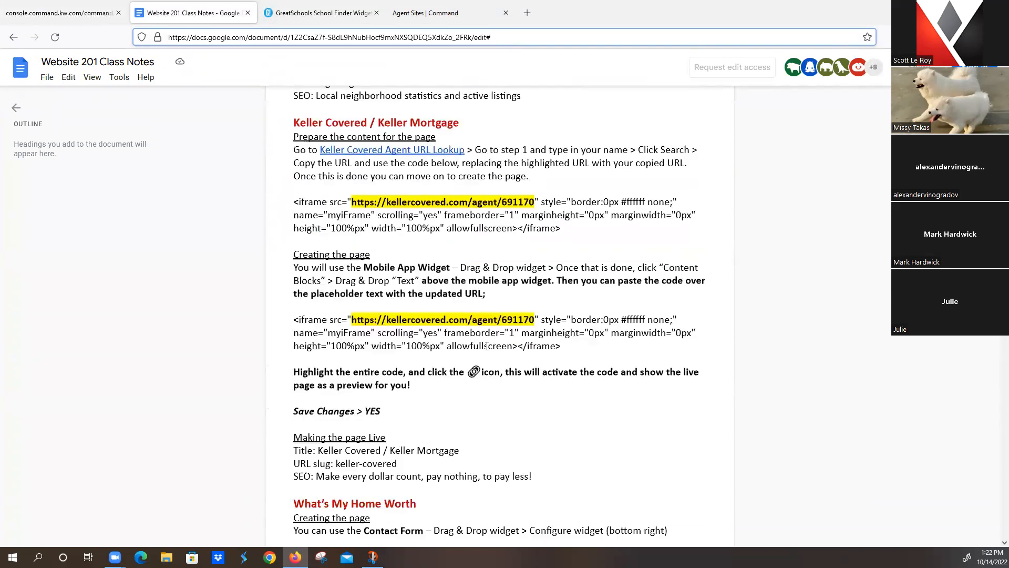
scroll(487, 346, "up", 3)
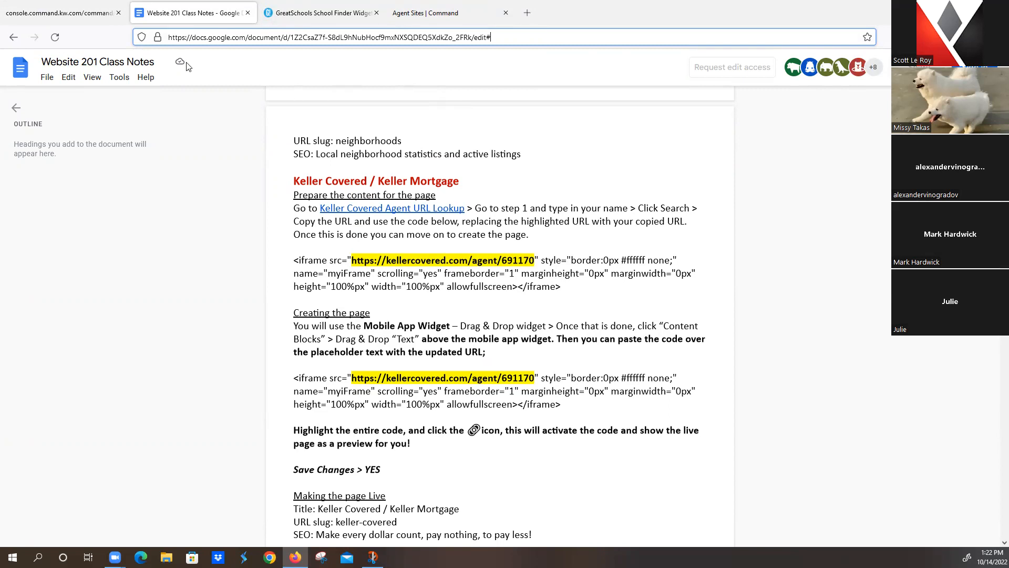
left_click(426, 13)
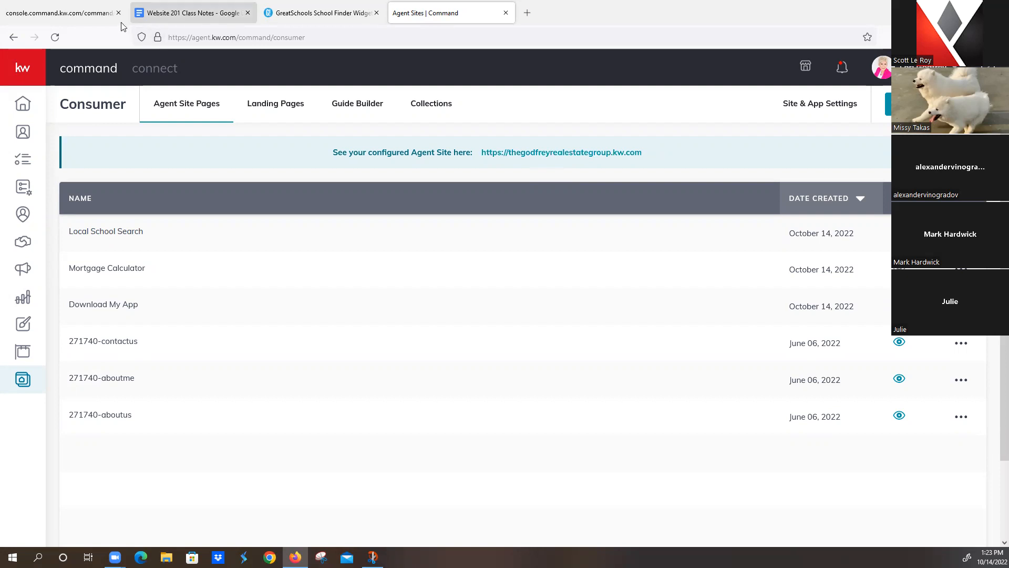
left_click(165, 12)
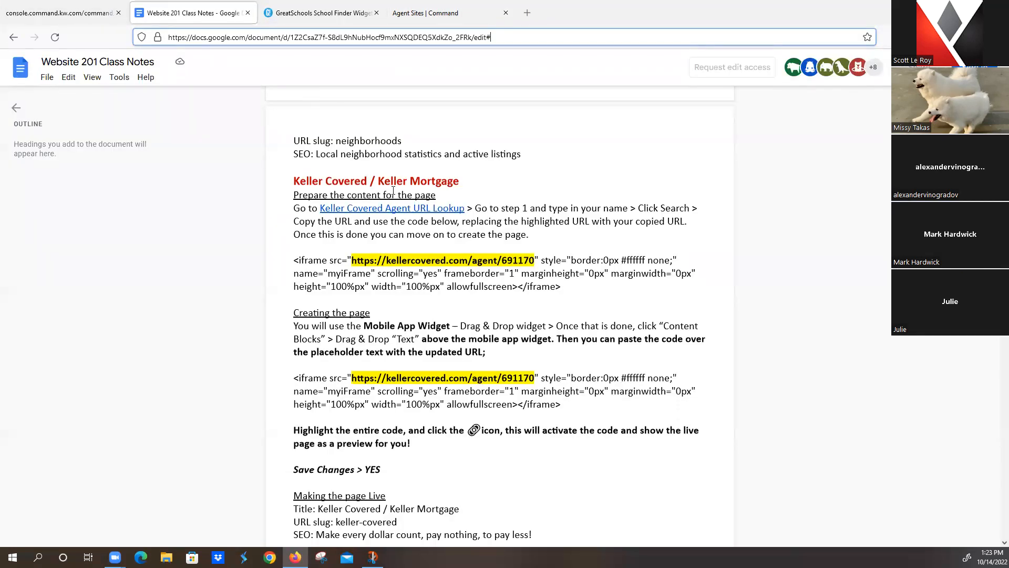
Step: Replace the placeholder page name with 'Keller Covered/Keller Mortgage'
left_click(57, 13)
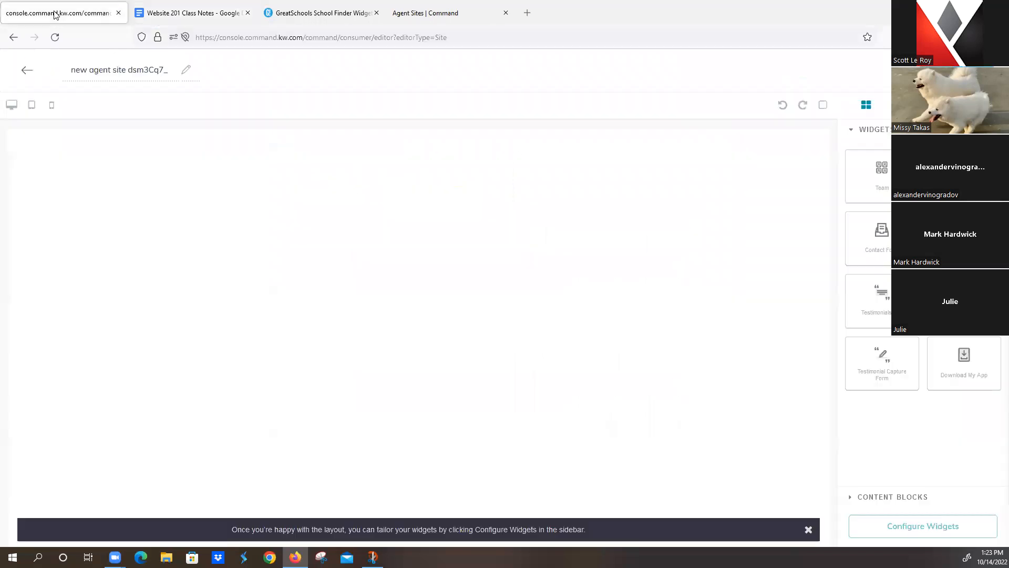
left_click_drag(65, 70, 273, 88)
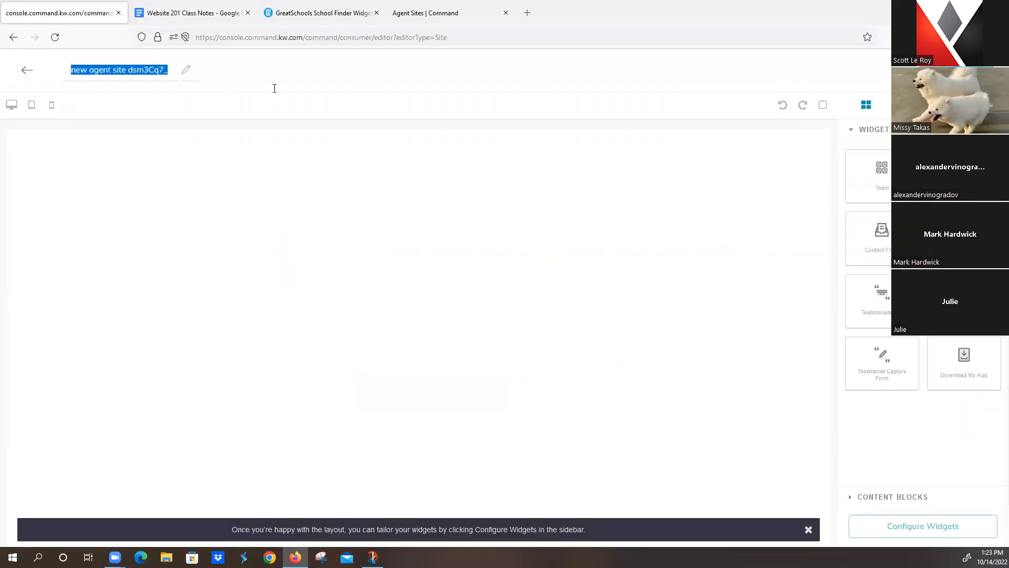
type("Keller")
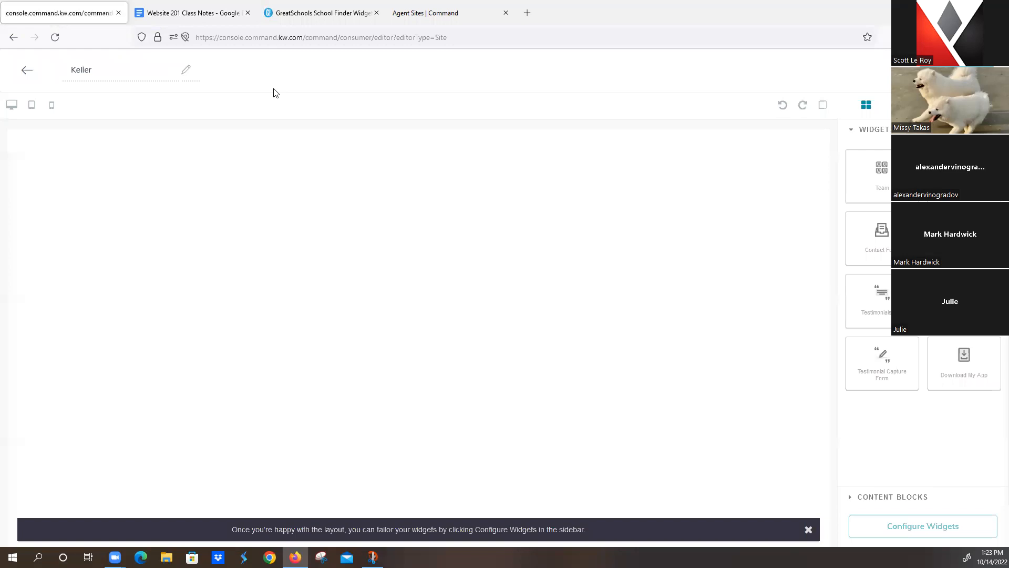
type(" Covered/Keller Mortgage")
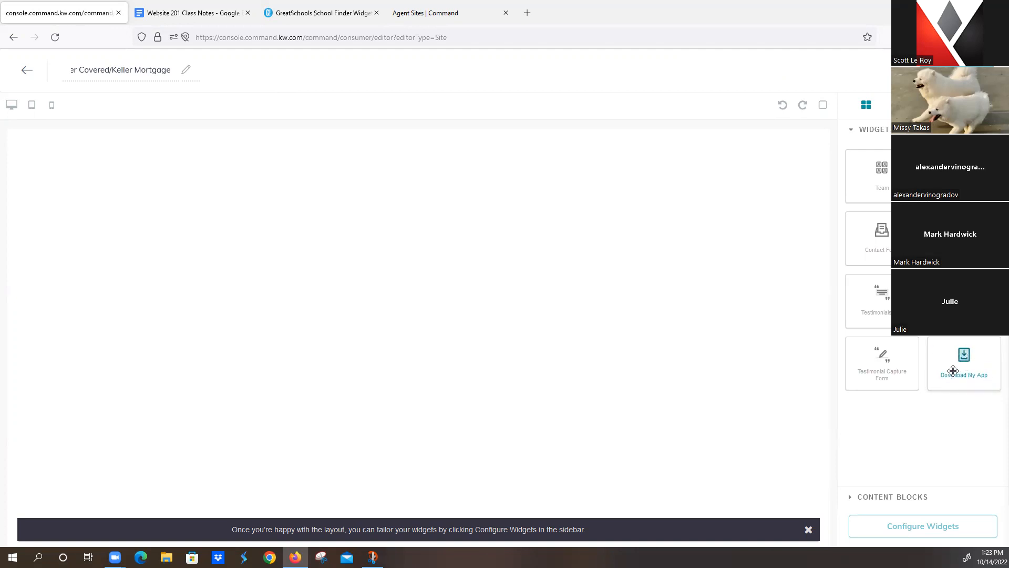
Step: Add the Download My App widget and an emptied Text block above it
left_click_drag(966, 365, 580, 453)
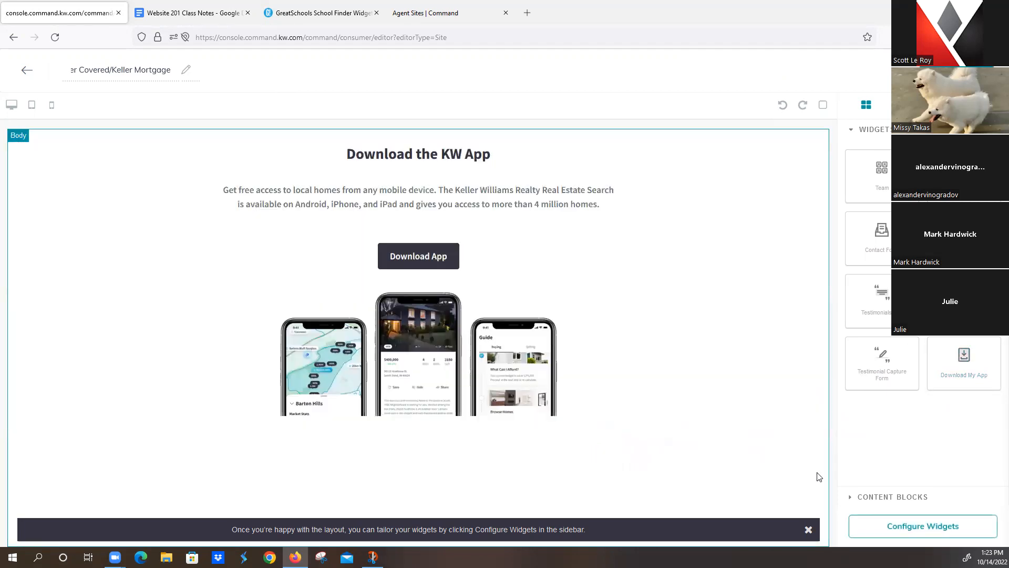
left_click(885, 500)
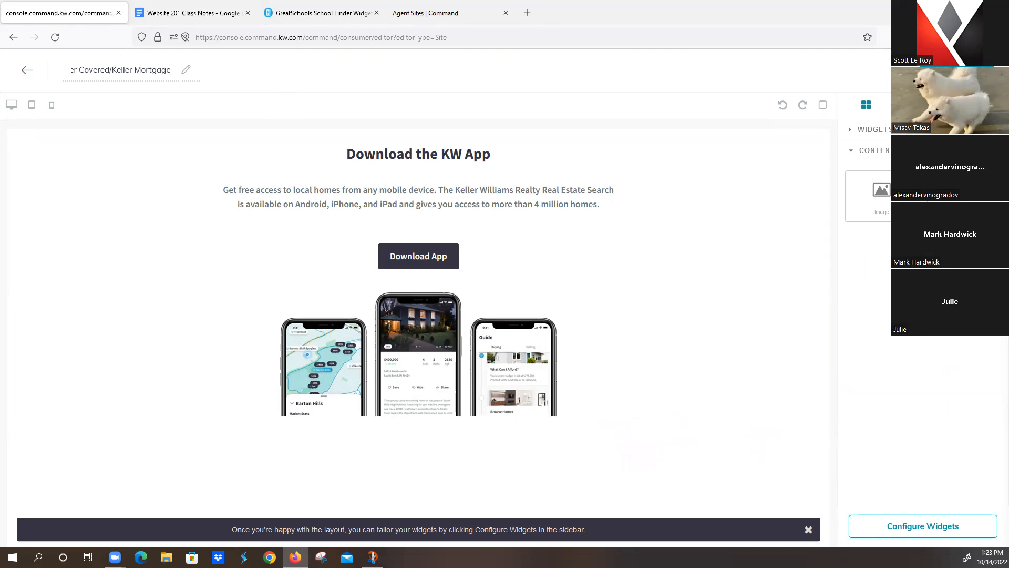
left_click_drag(926, 194, 531, 137)
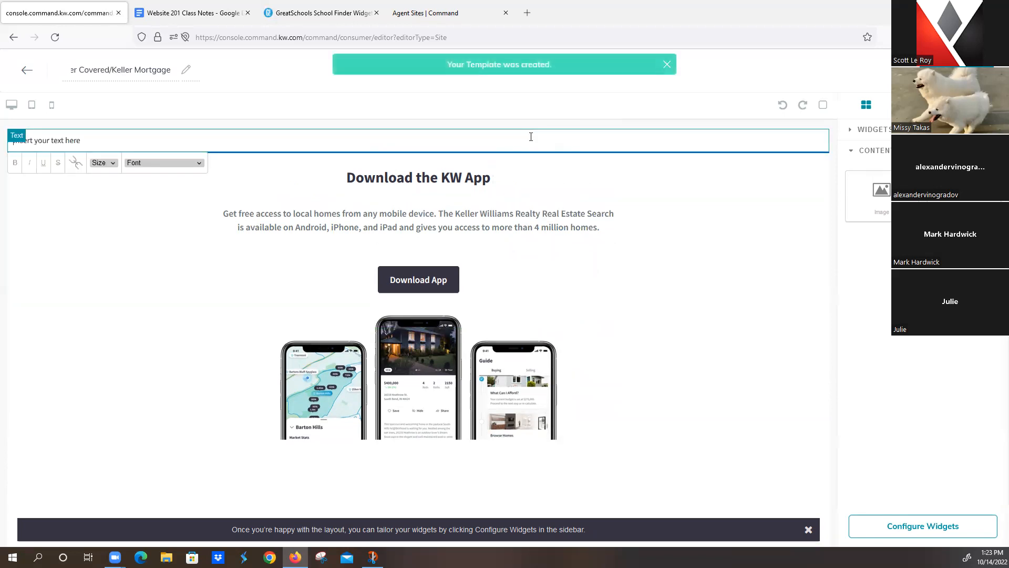
left_click_drag(111, 139, 2, 136)
type("Download My App")
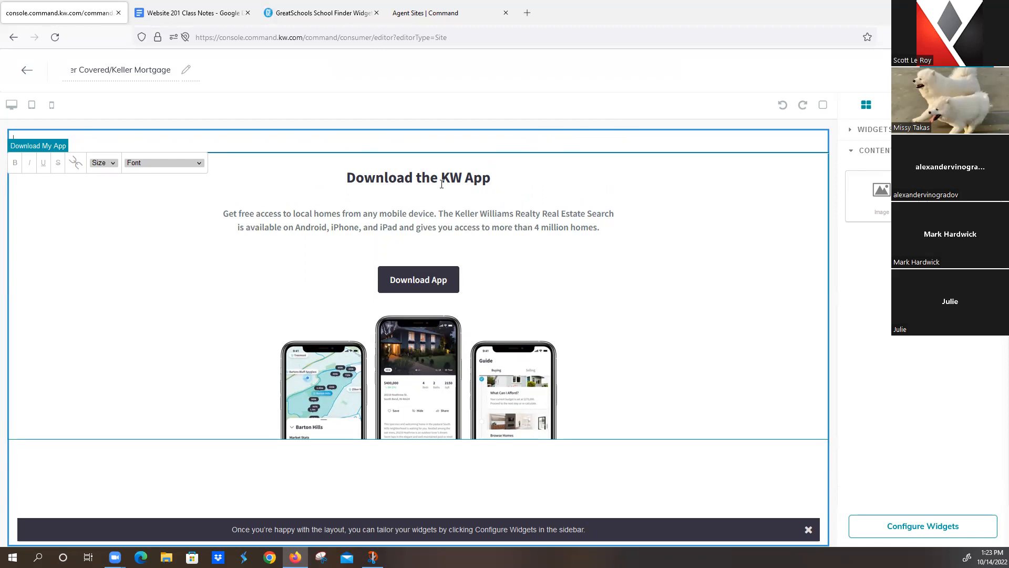
Step: Follow the Keller Covered Agent URL Lookup link from the class notes into a new tab
left_click(204, 15)
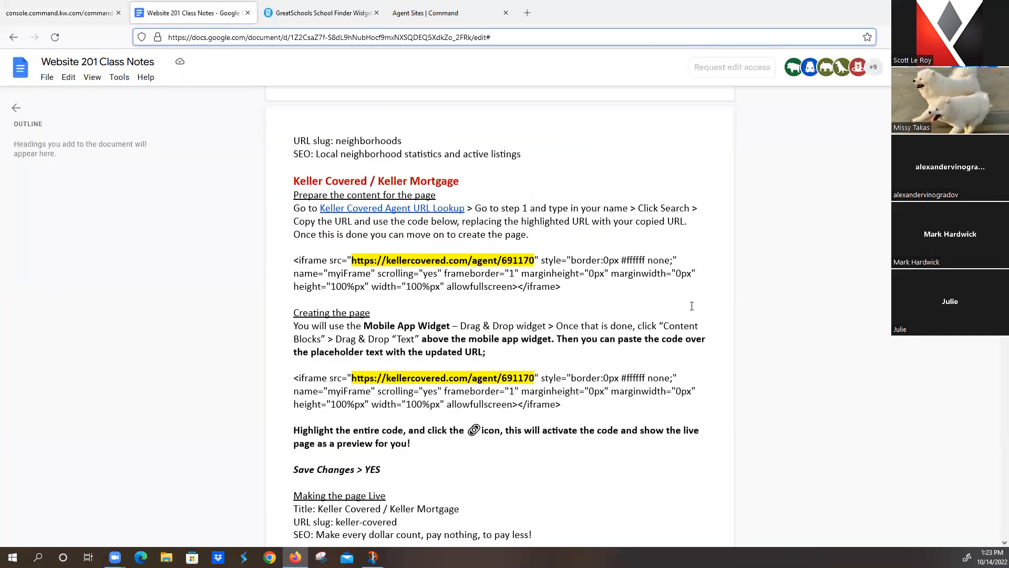
left_click(348, 208)
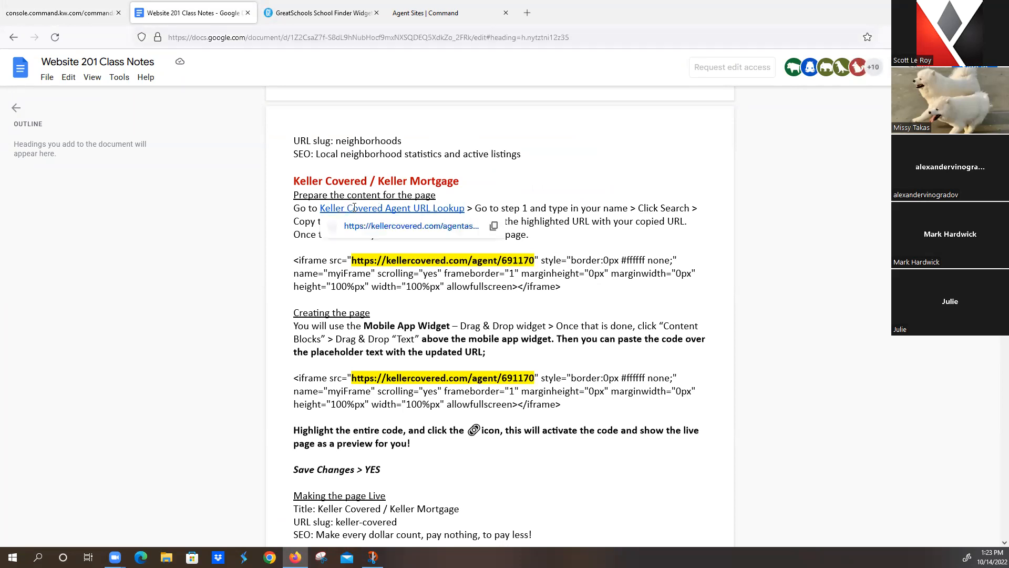
left_click(399, 227)
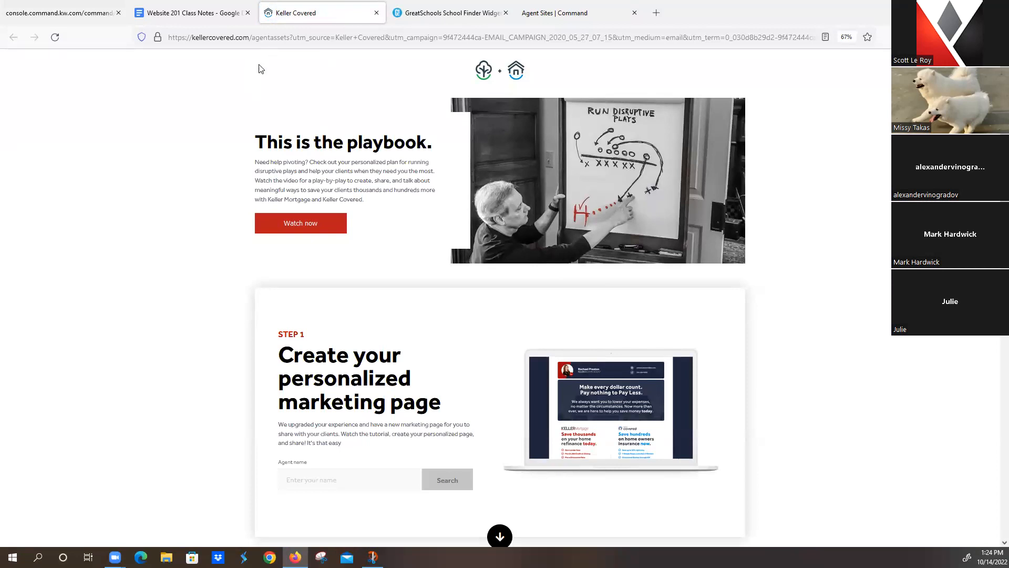
Step: Search the agent's name on Keller Covered and copy their personalized page URL
left_click(995, 38)
left_click(972, 287)
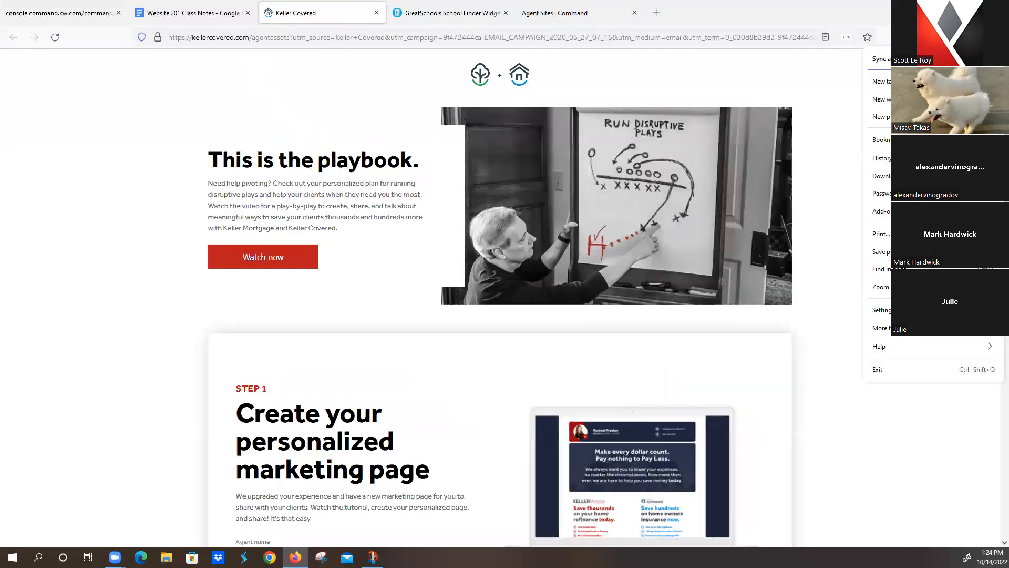
left_click(972, 287)
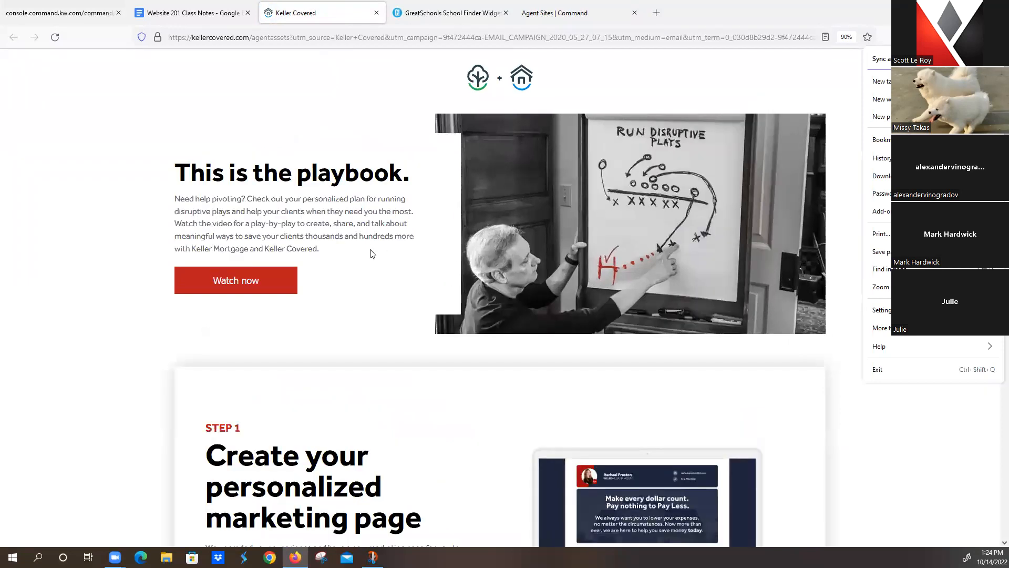
scroll(370, 252, "down", 3)
scroll(370, 255, "down", 2)
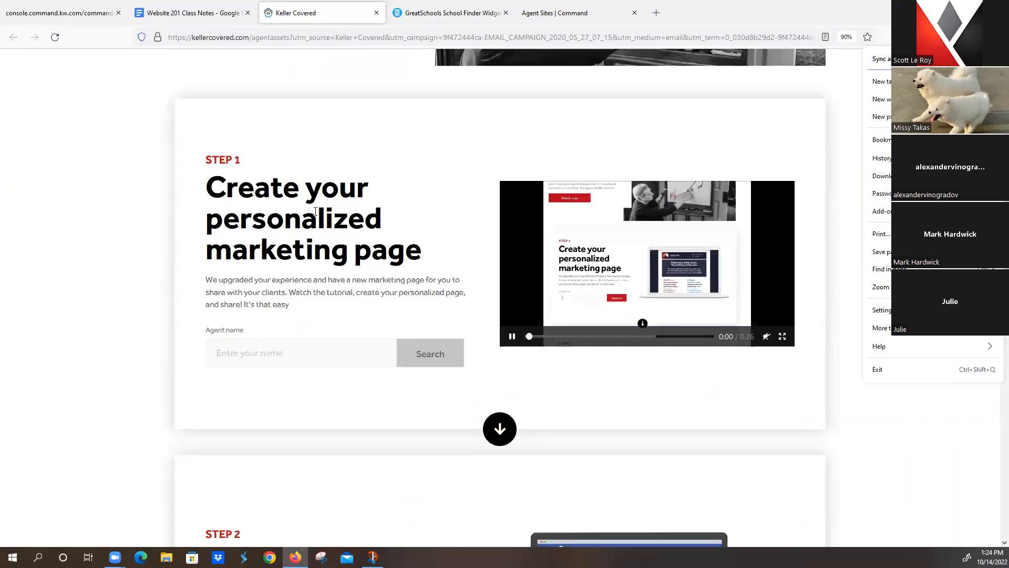
left_click(278, 355)
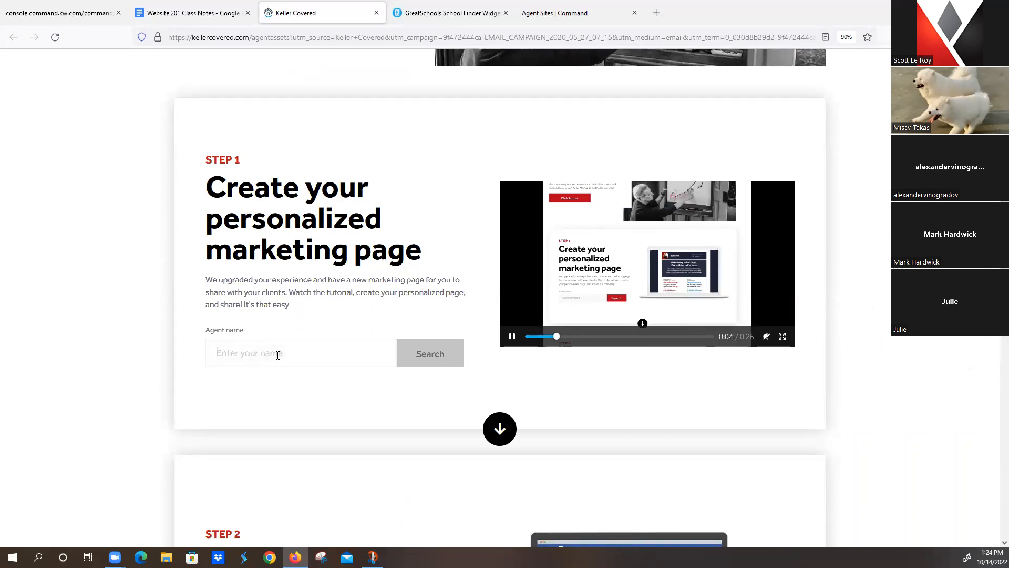
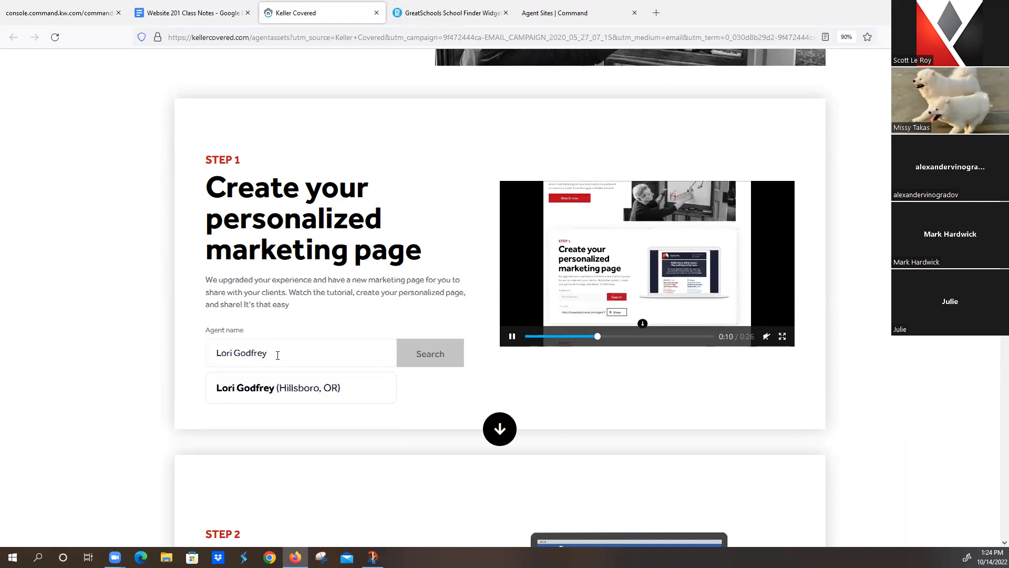
left_click(287, 389)
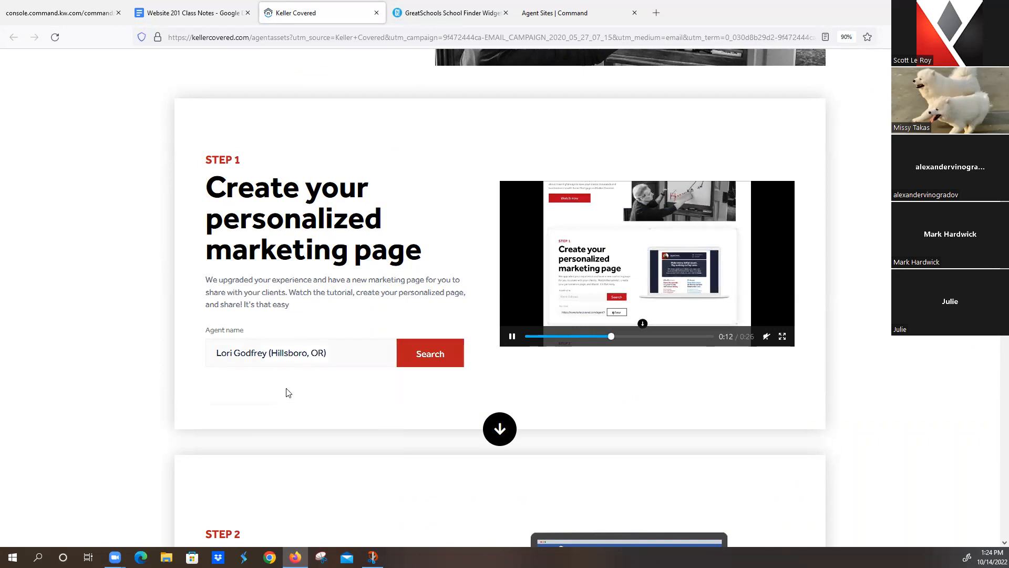
left_click(430, 356)
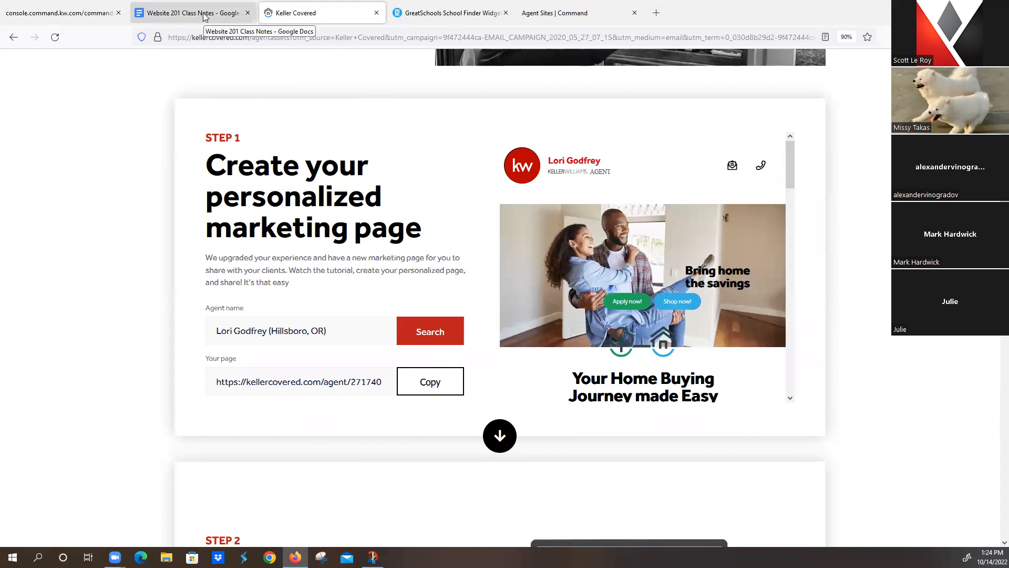
left_click(429, 390)
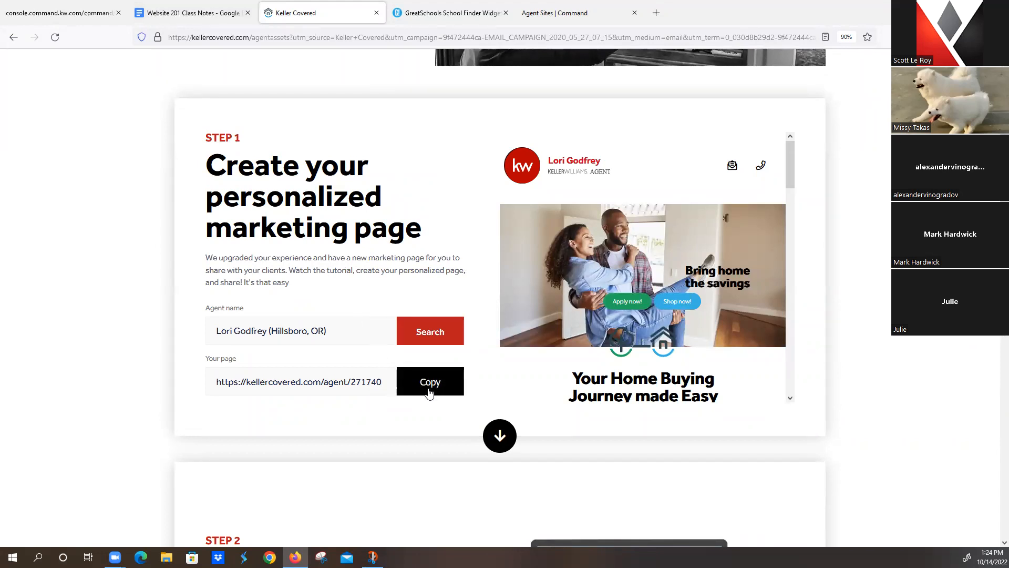
left_click(194, 17)
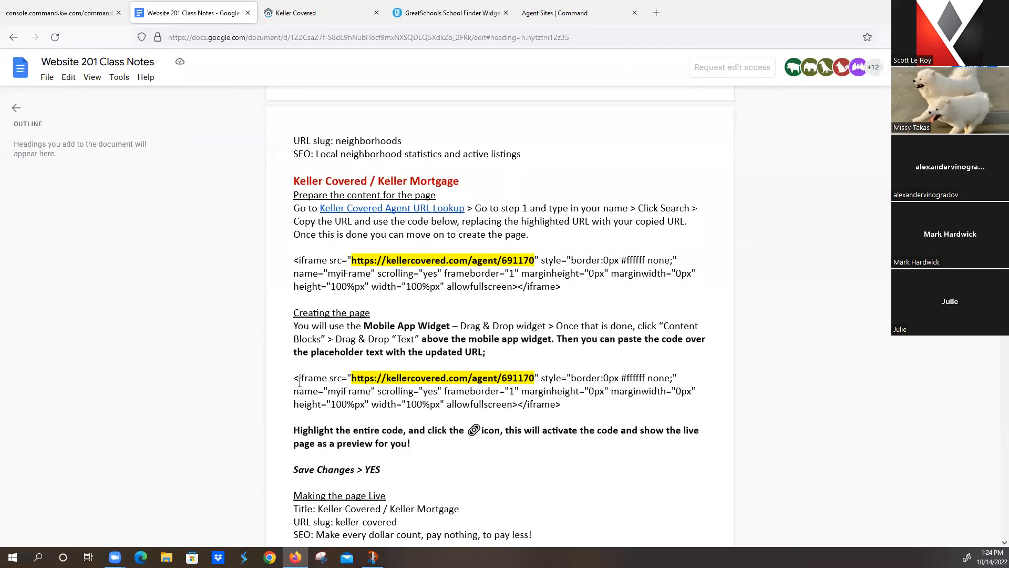
Step: Select the second iframe embed code in the notes and return to the page editor
left_click_drag(293, 378, 611, 404)
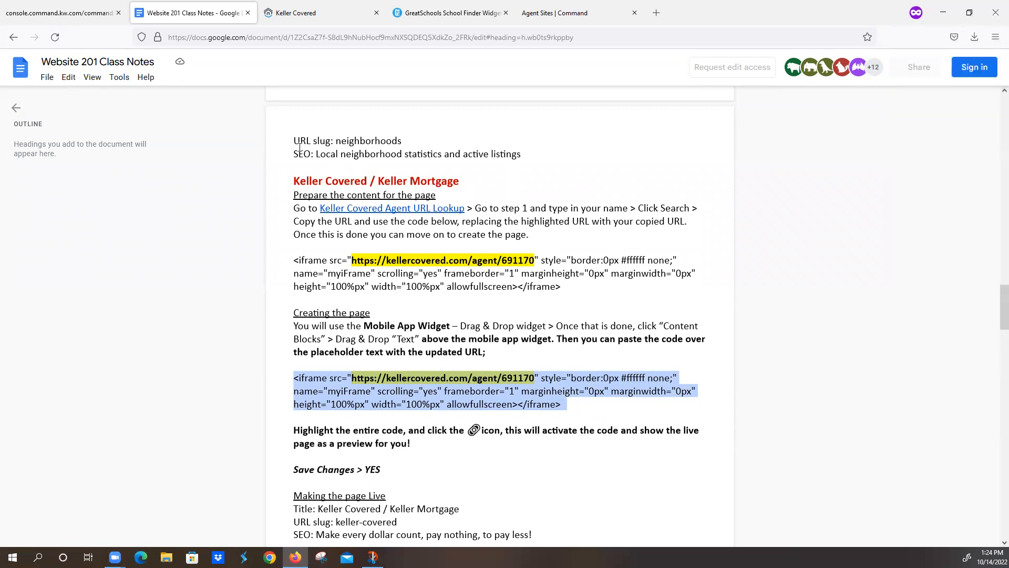
left_click(60, 12)
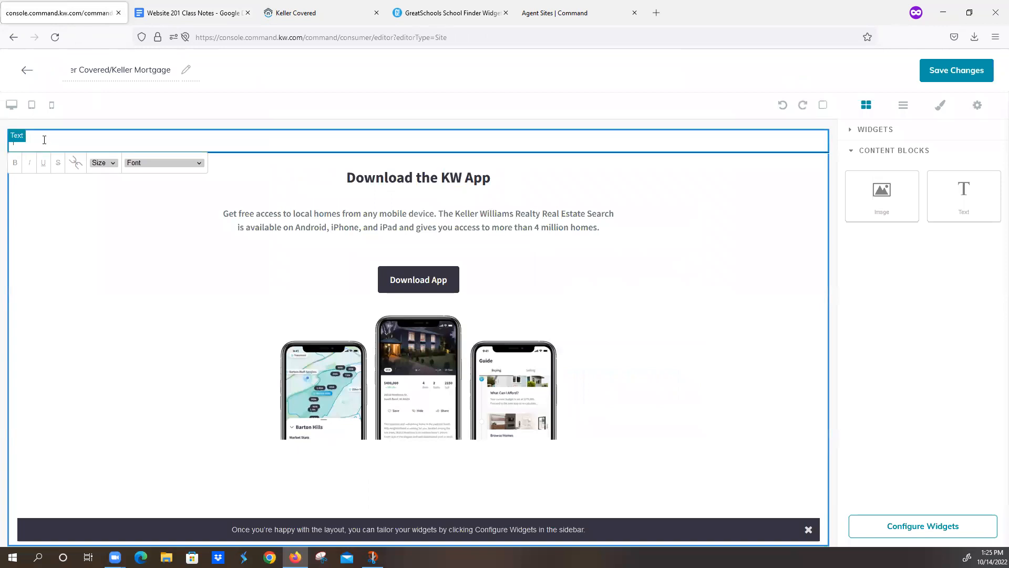
Step: Paste the Keller Covered iframe code into the text block and copy the agent's personalized Keller Covered URL
key("ctrl+v")
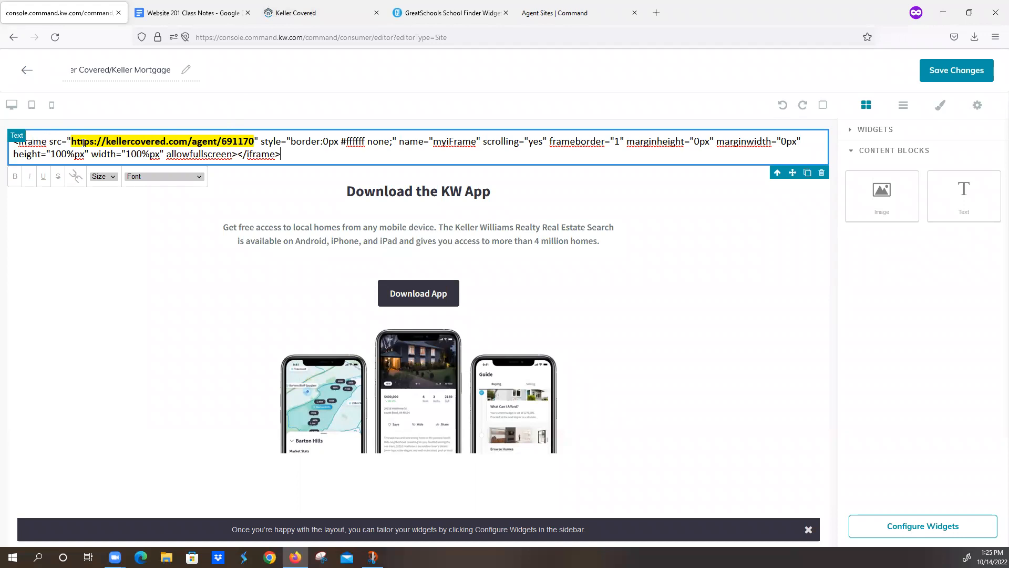
left_click(344, 14)
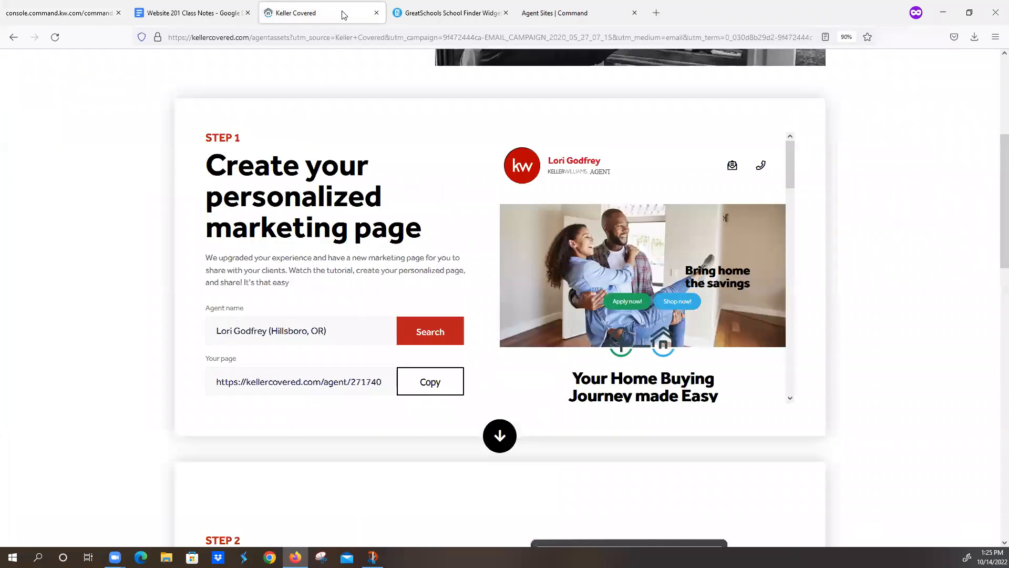
left_click(427, 384)
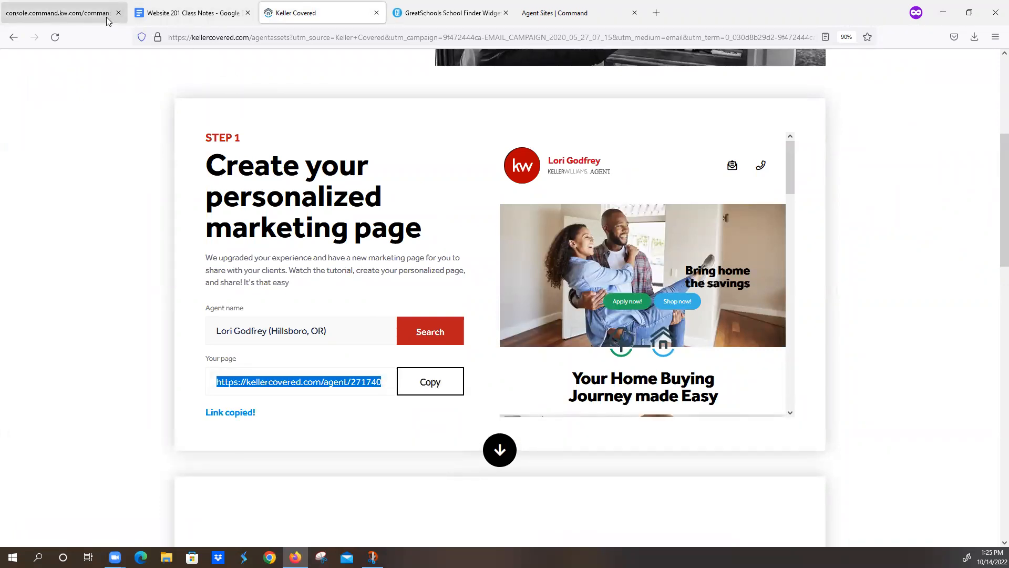
left_click(77, 17)
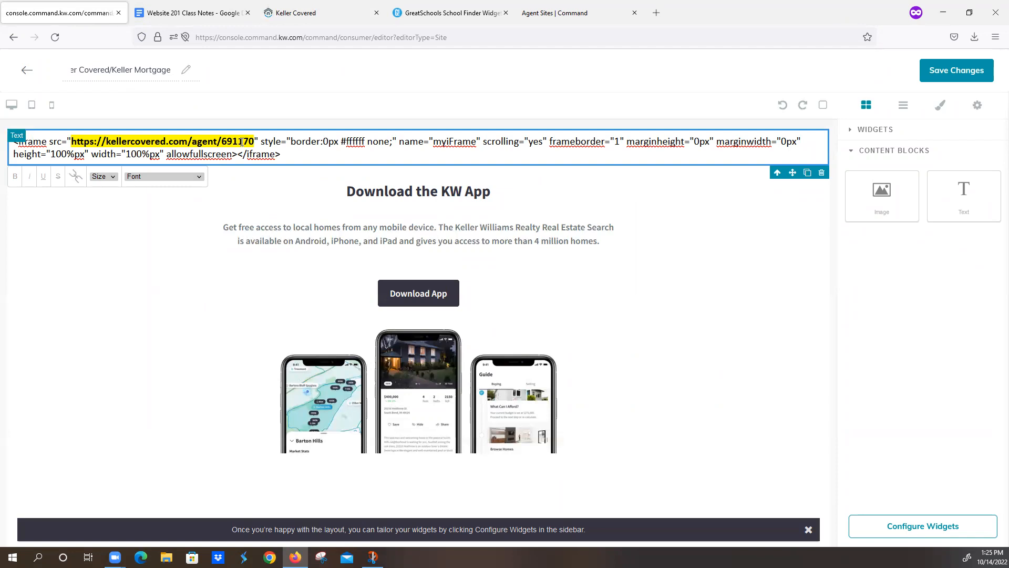
Step: Swap the sample URL in the iframe code for the agent's own URL and embed it as a live page
left_click_drag(254, 141, 72, 141)
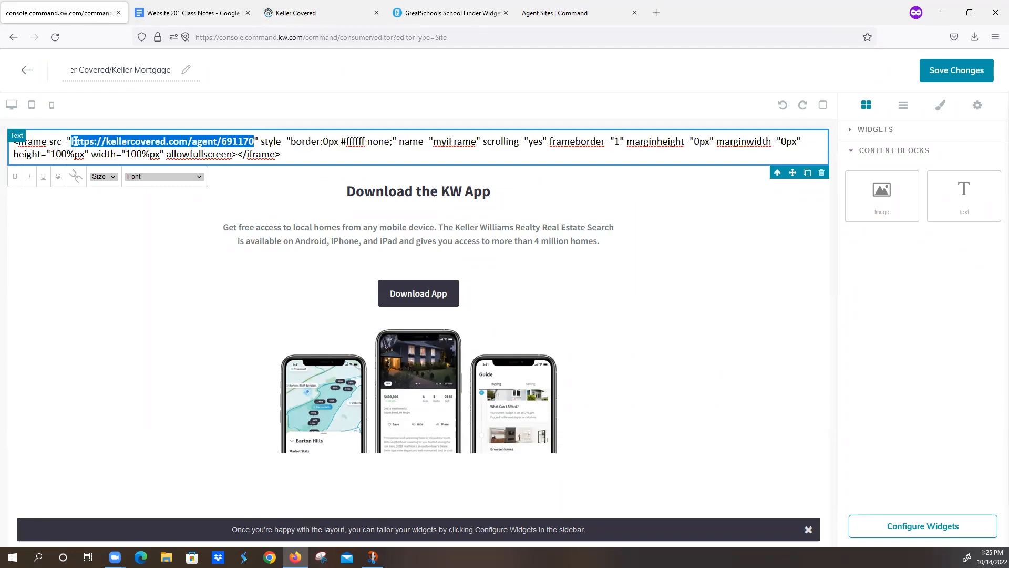
key("ctrl+v")
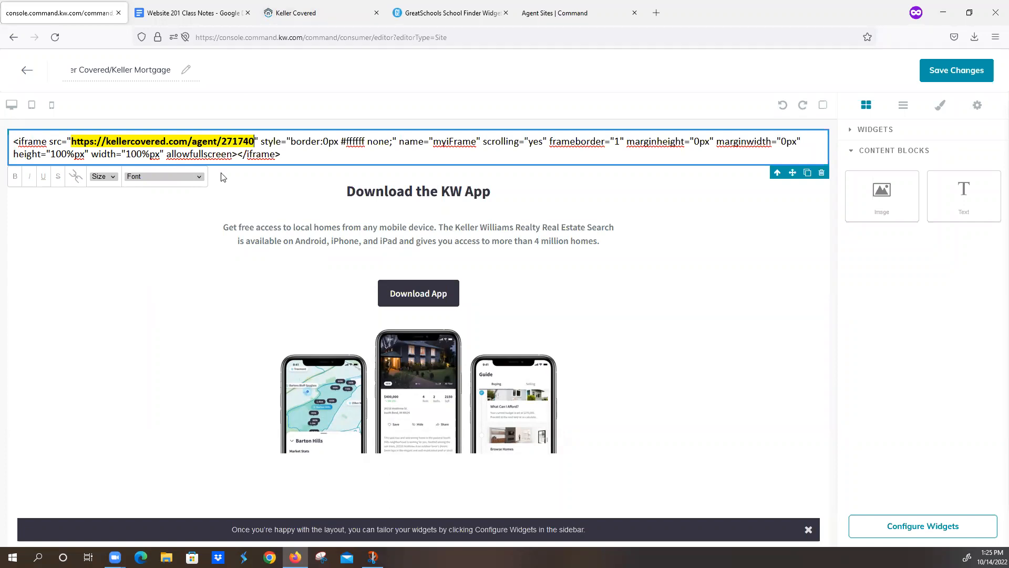
triple_click(228, 154)
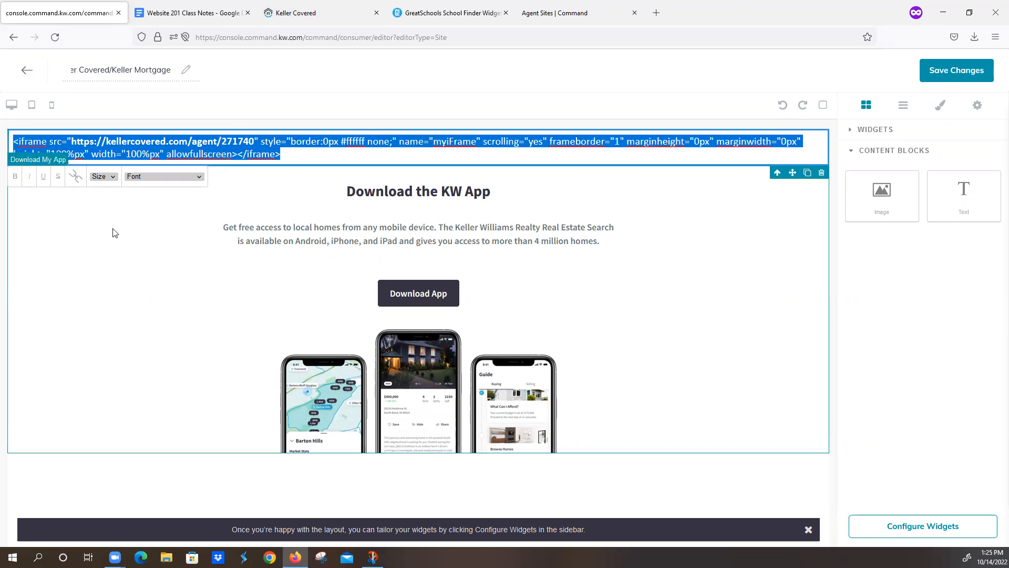
left_click(76, 181)
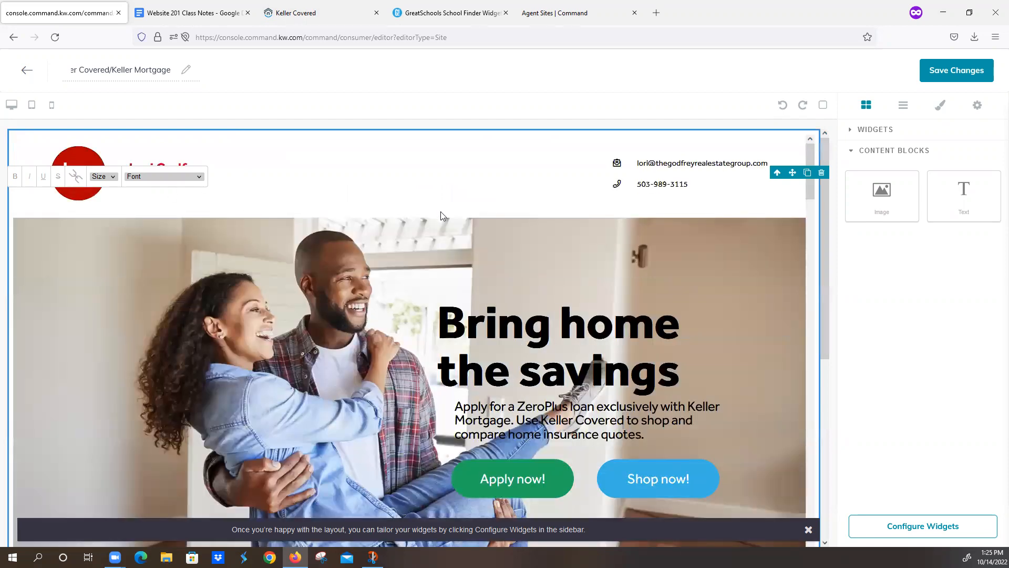
Step: Save the Keller Covered page without publishing it, then go to the Website 201 class notes
scroll(471, 289, "down", 5)
scroll(472, 289, "down", 15)
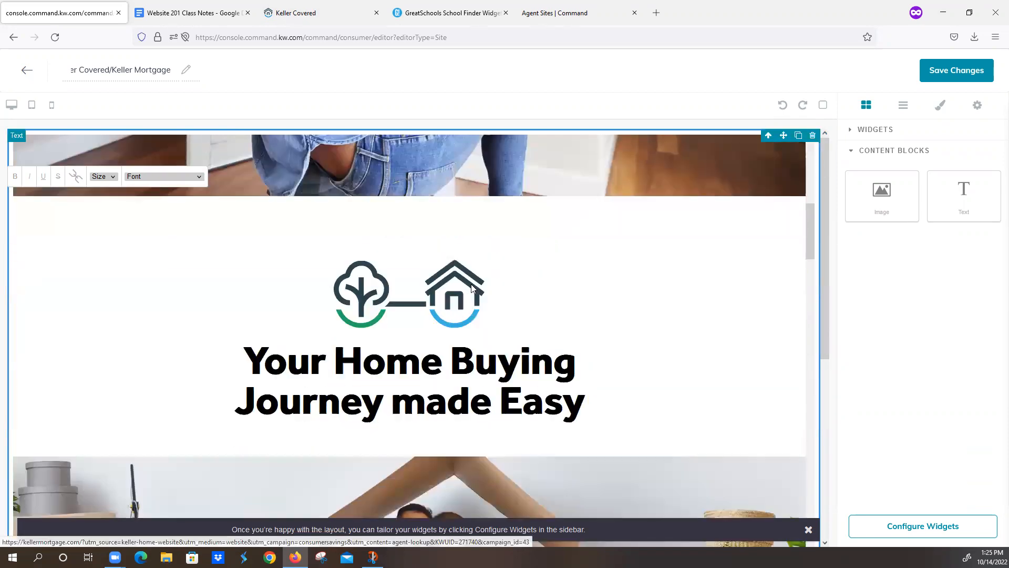
scroll(510, 305, "down", 15)
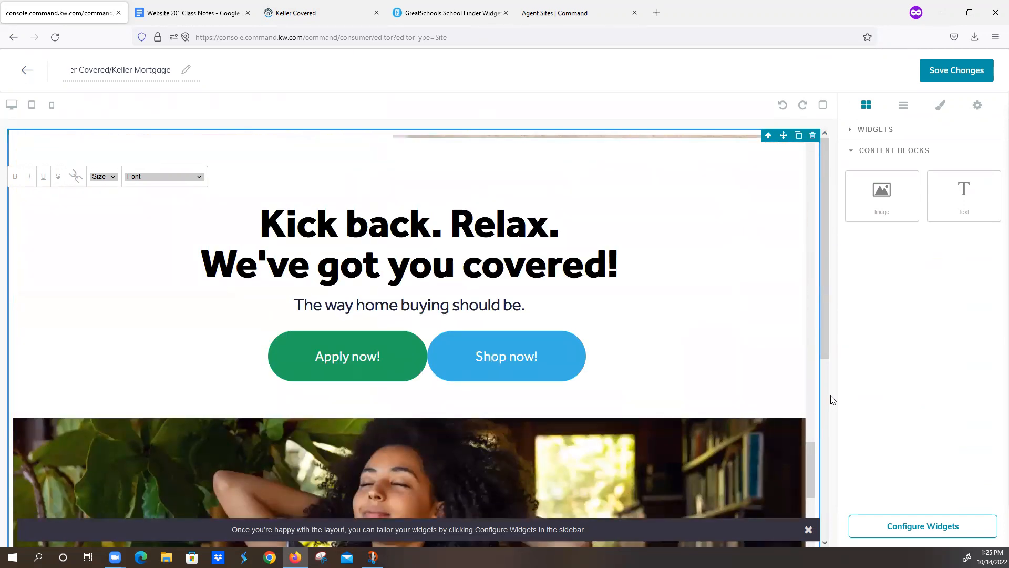
scroll(830, 398, "down", 1)
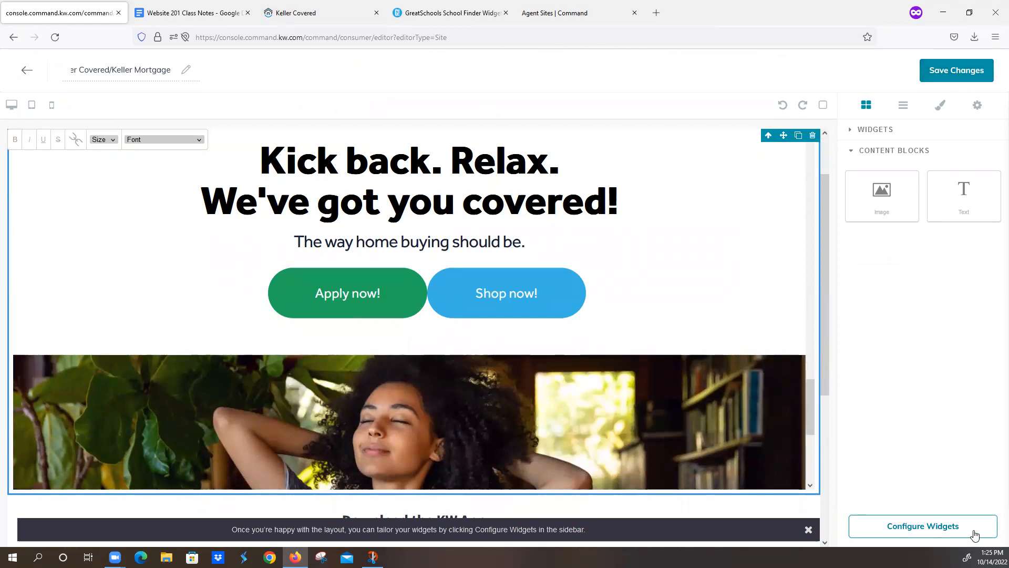
left_click(965, 75)
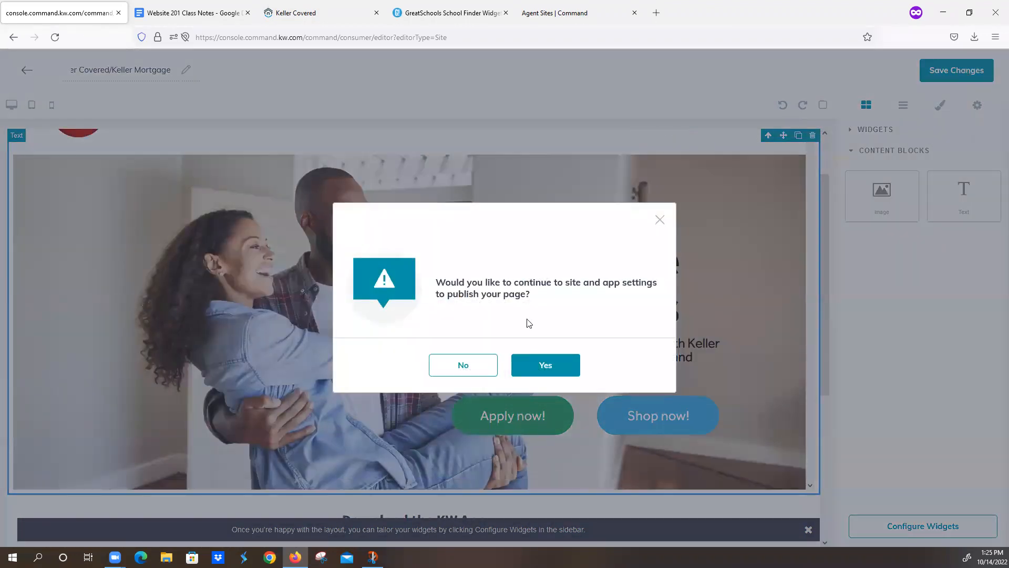
left_click(462, 365)
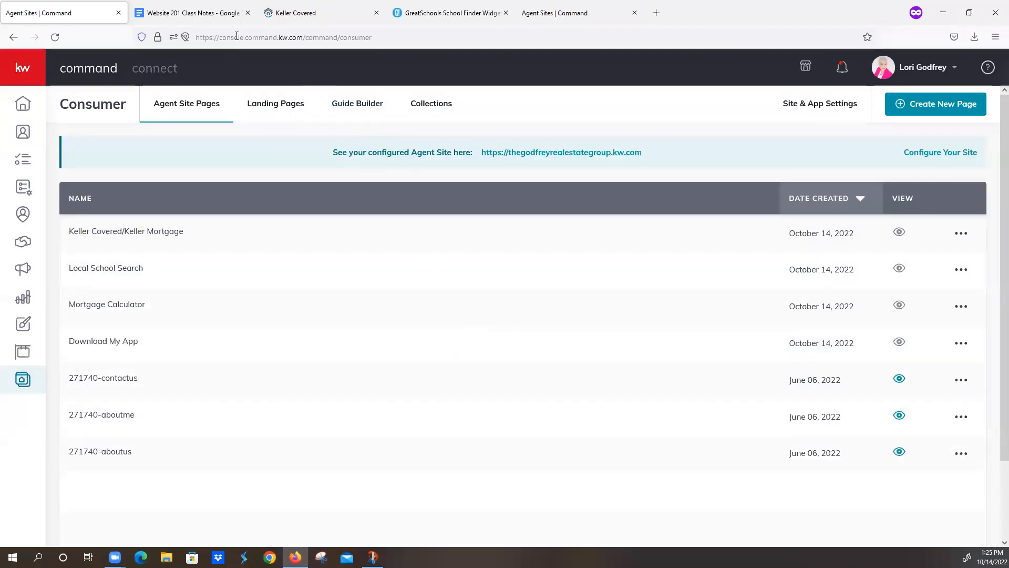
left_click(210, 13)
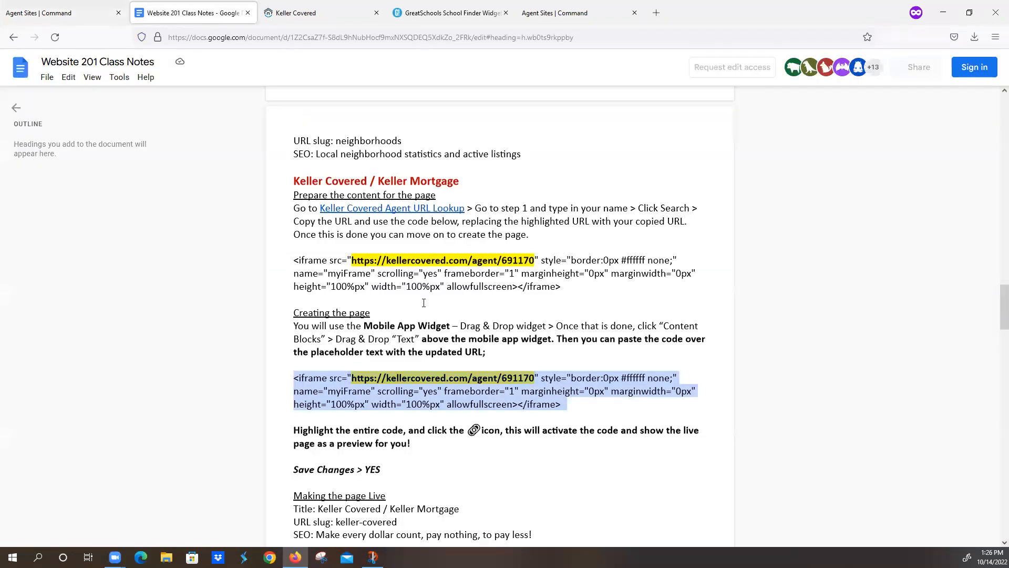
Step: Find the What's My Home Worth section in the class notes, then go back to the Agent Site Pages list
scroll(424, 303, "down", 7)
scroll(424, 303, "down", 3)
scroll(424, 302, "up", 2)
scroll(423, 303, "down", 1)
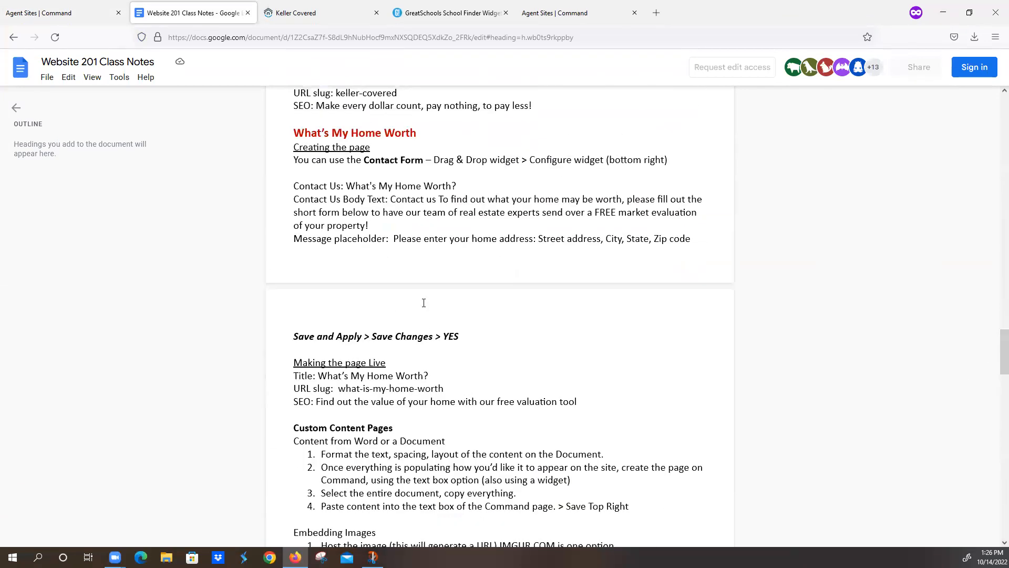
scroll(424, 302, "up", 1)
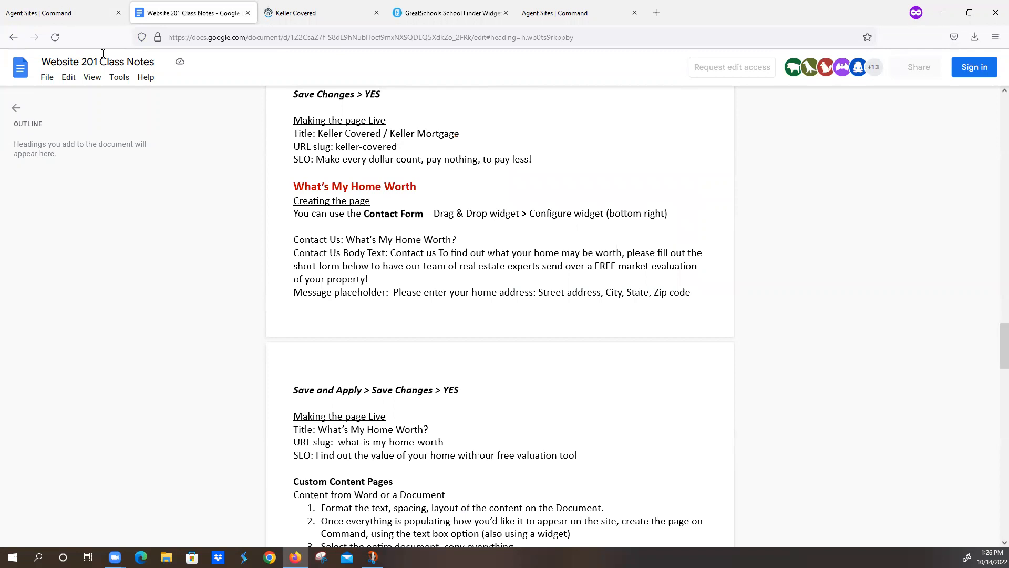
left_click(63, 12)
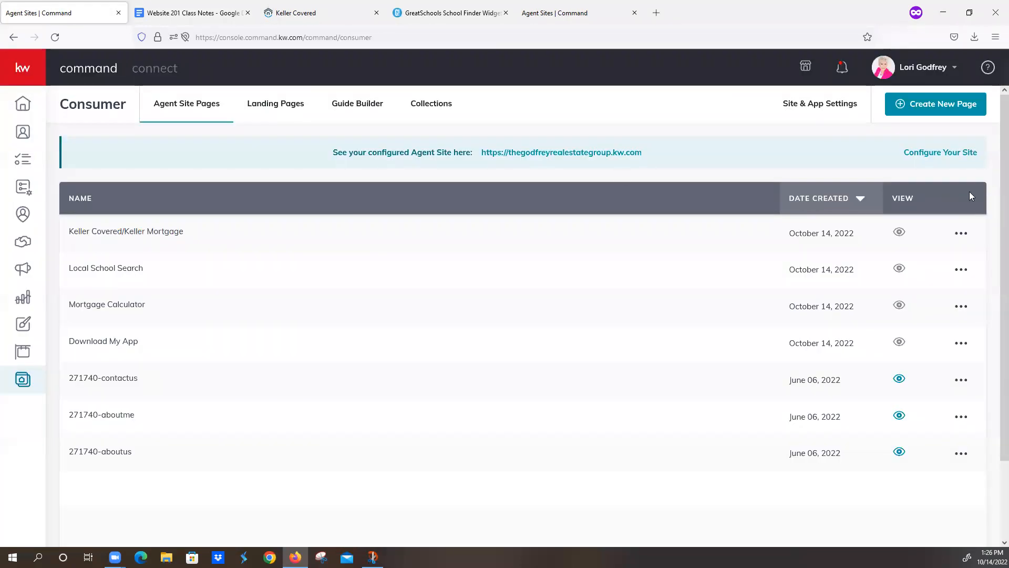
Step: Create a new agent site sub-page titled What's My Home Worth
left_click(952, 105)
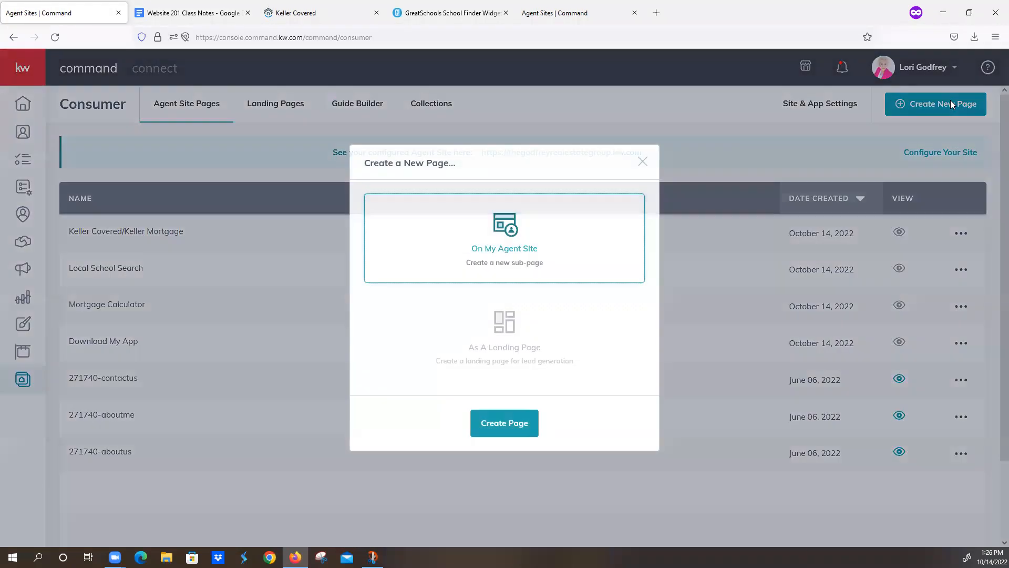
left_click(505, 423)
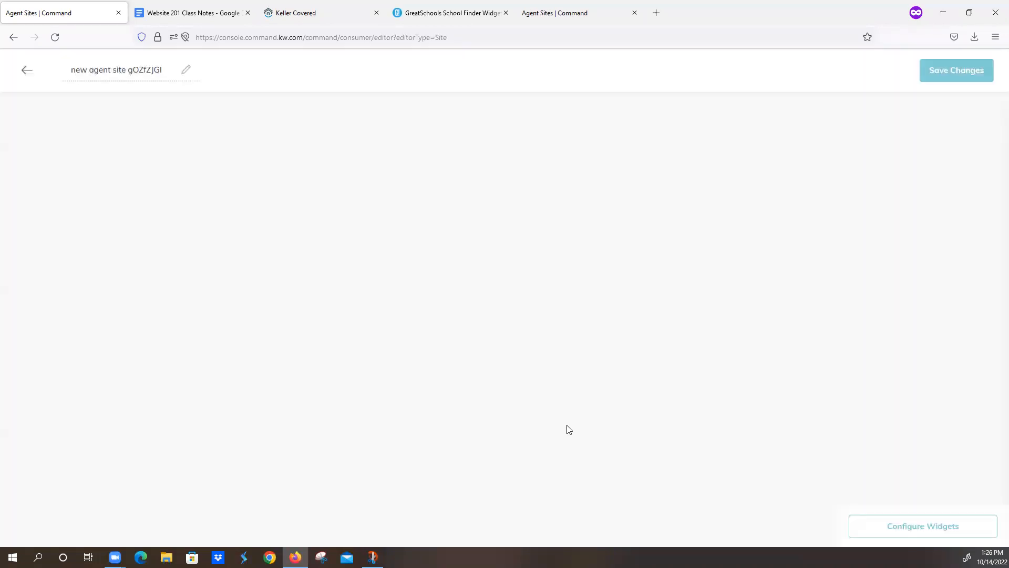
left_click_drag(72, 70, 203, 62)
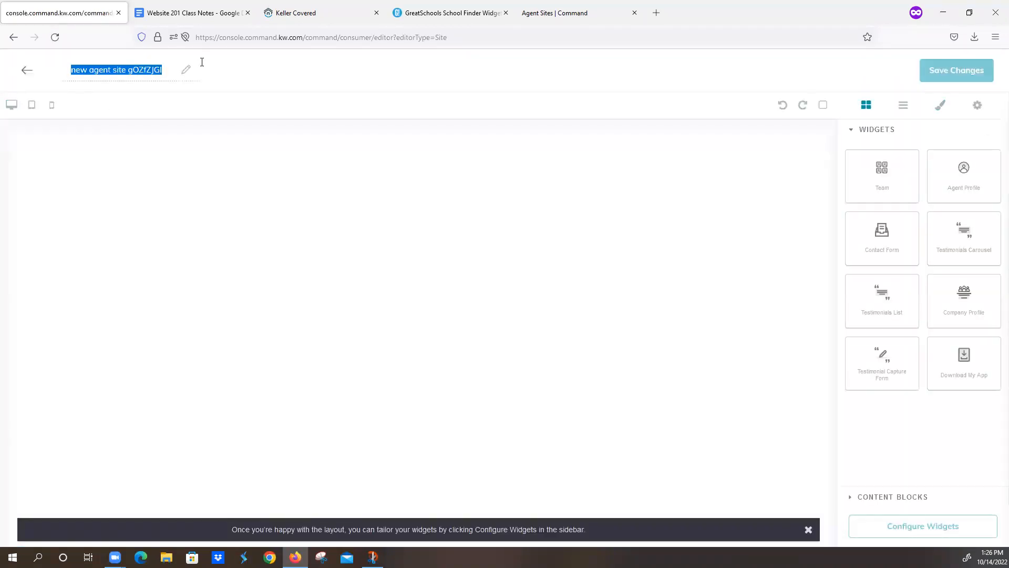
type("What's My Home Worth")
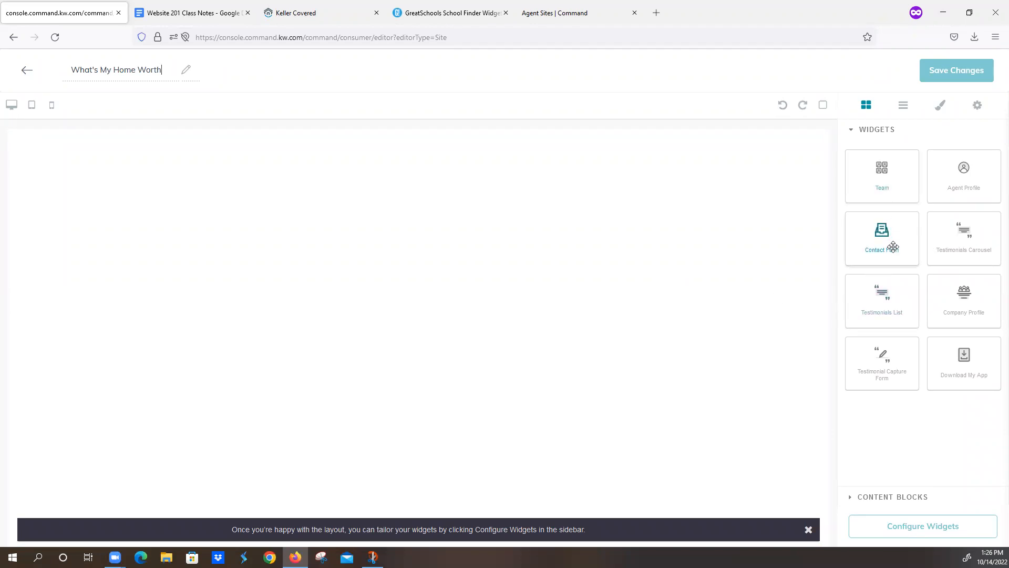
Step: Add a contact form to the page and set its heading to 'What's My Home Worth?'
left_click_drag(892, 243, 632, 251)
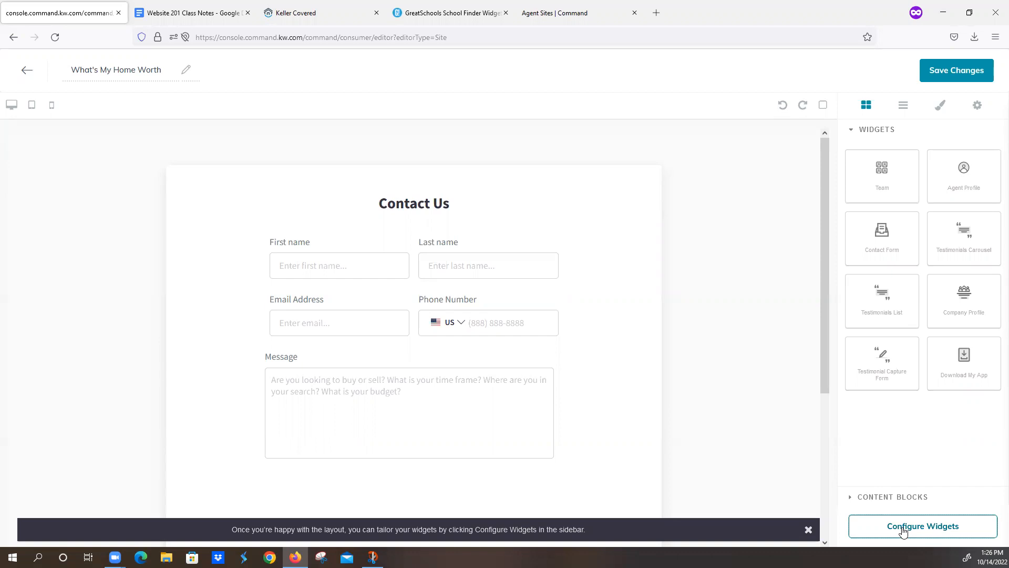
left_click(900, 529)
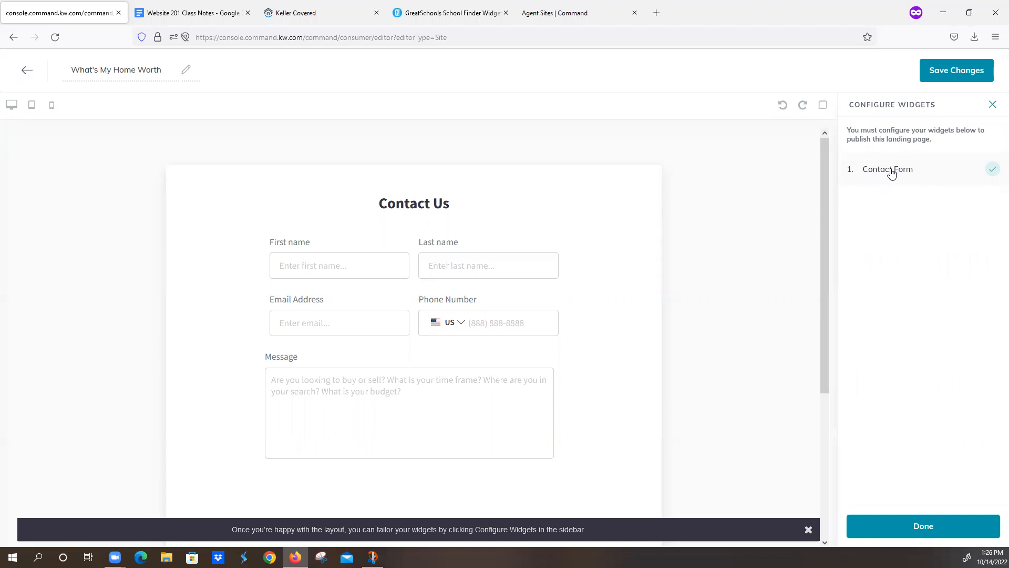
left_click(893, 171)
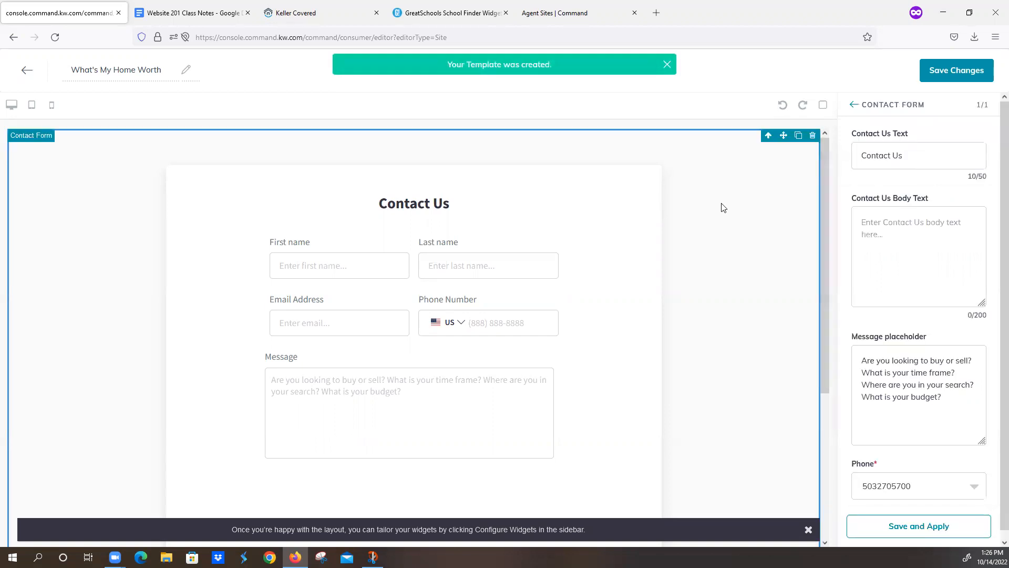
left_click(189, 15)
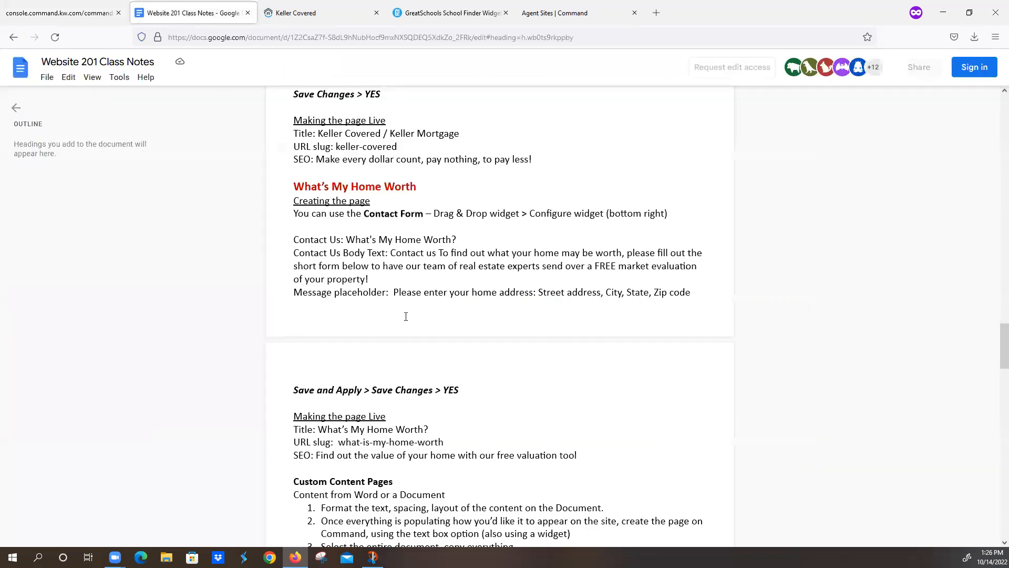
scroll(435, 340, "up", 2)
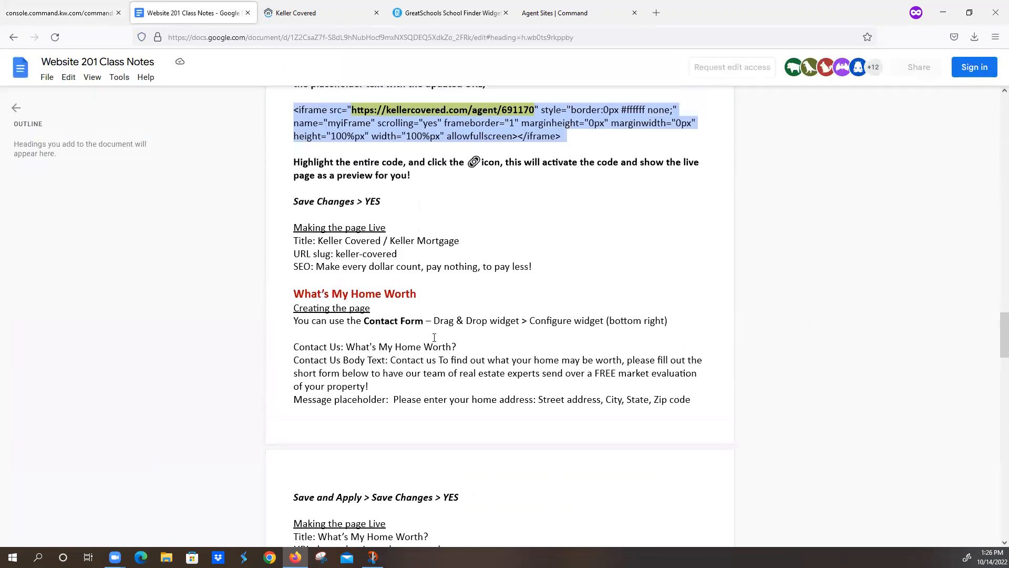
left_click_drag(346, 347, 460, 343)
key("ctrl+c")
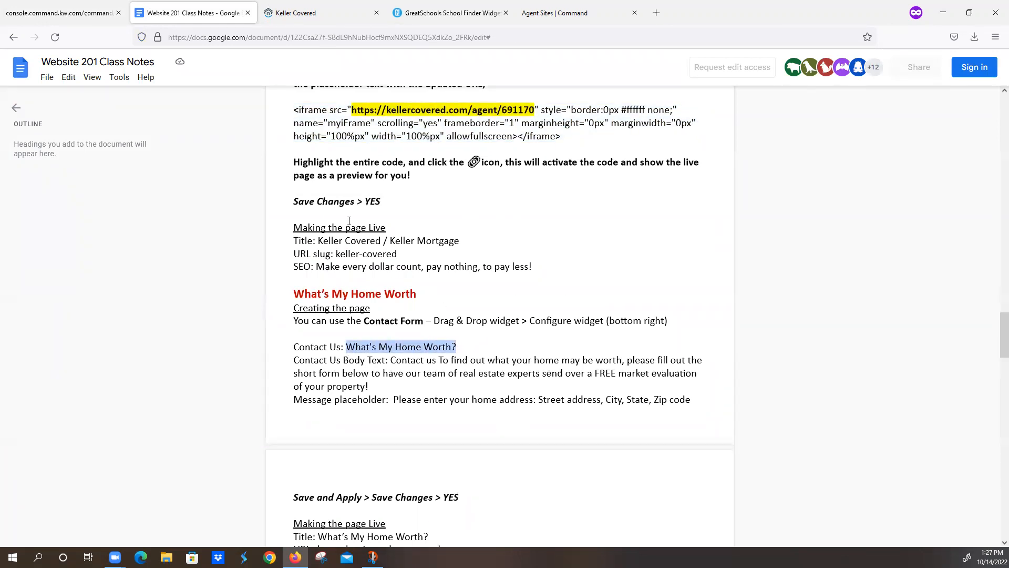
left_click(58, 13)
triple_click(911, 159)
key("ctrl+v")
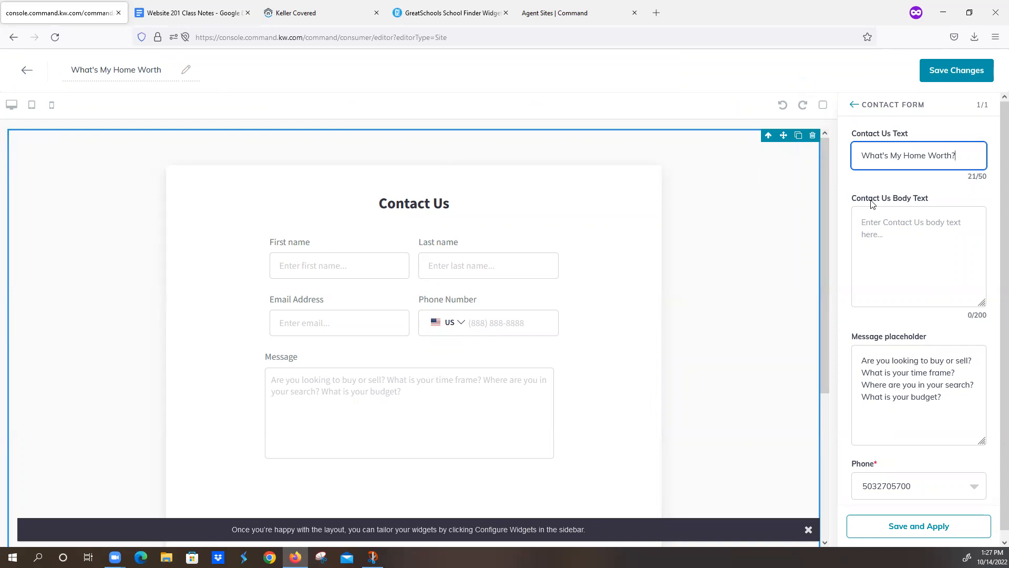
Step: Paste the home-valuation paragraph from the notes as body text and delete the default message placeholder
left_click(209, 22)
left_click_drag(391, 359, 585, 380)
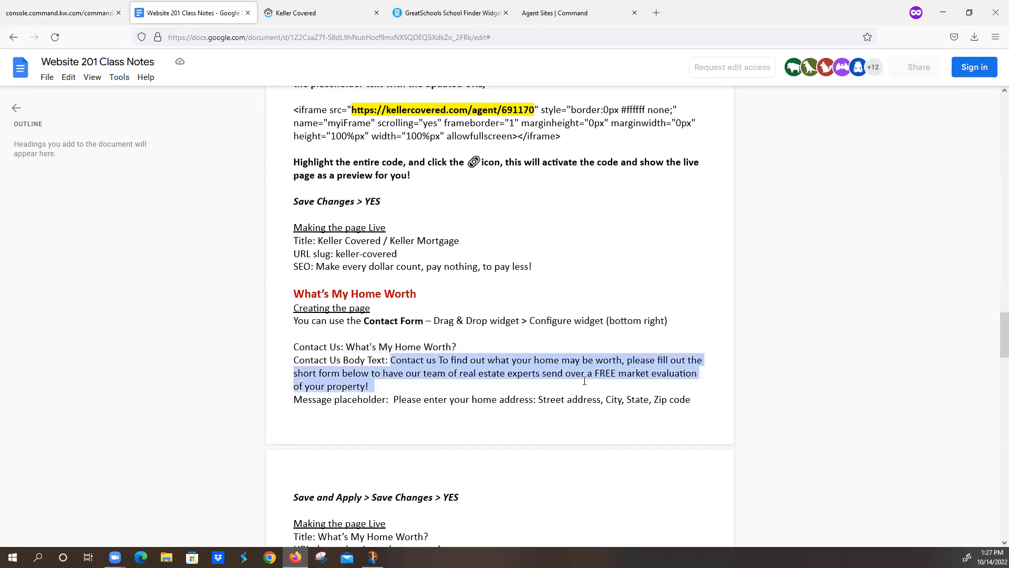
left_click(60, 14)
left_click(932, 210)
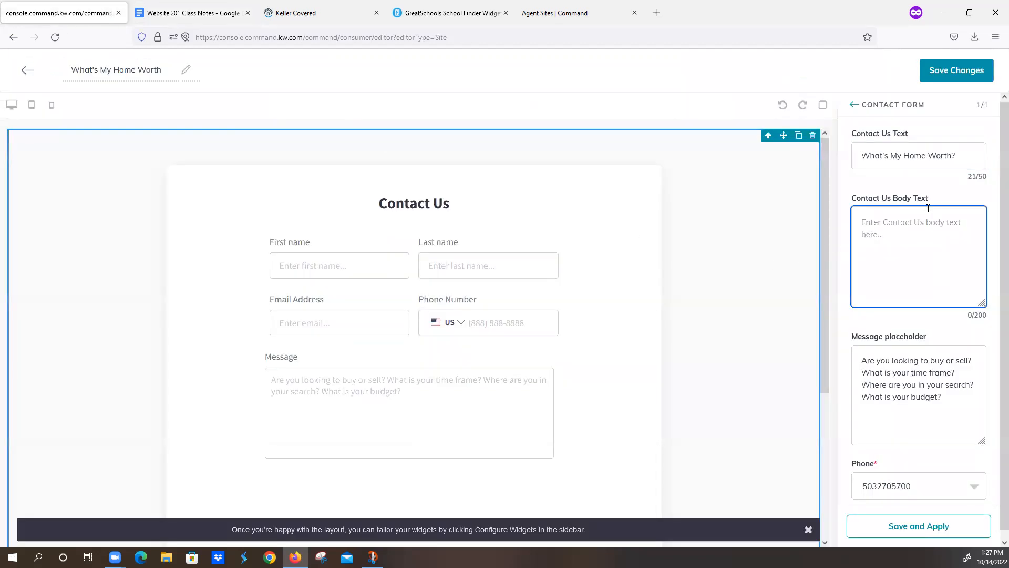
type("Contact us To find out what your home may be worth, please fill out the short form below to have our team of real estate experts send over a FREE market evaluation of your property!")
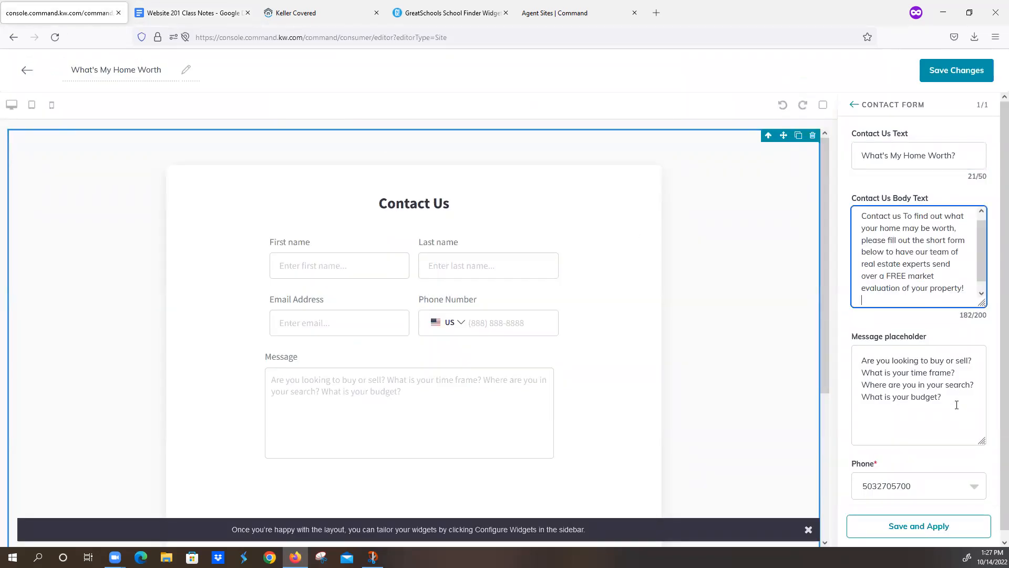
left_click_drag(959, 395, 840, 337)
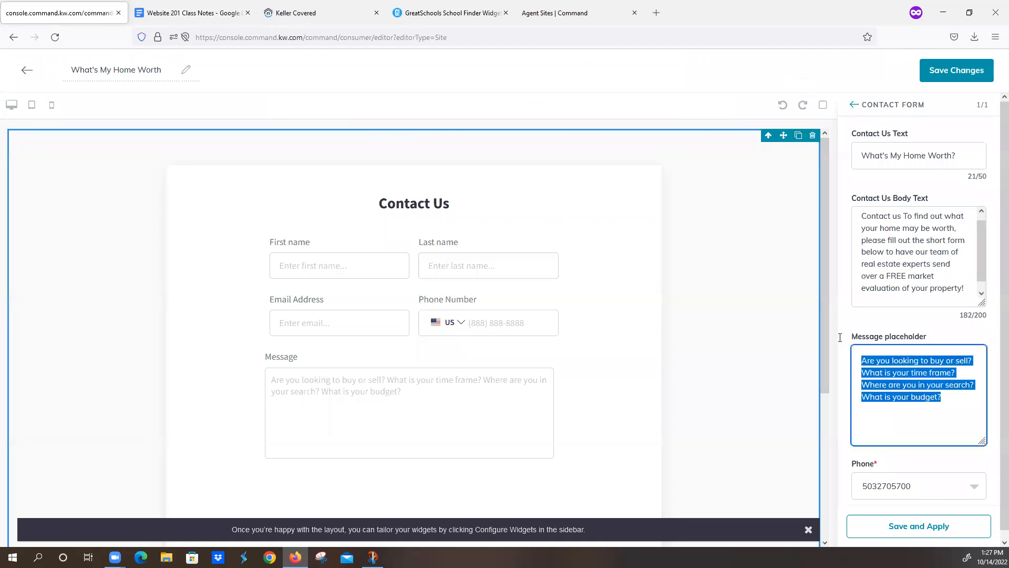
key("BackSpace")
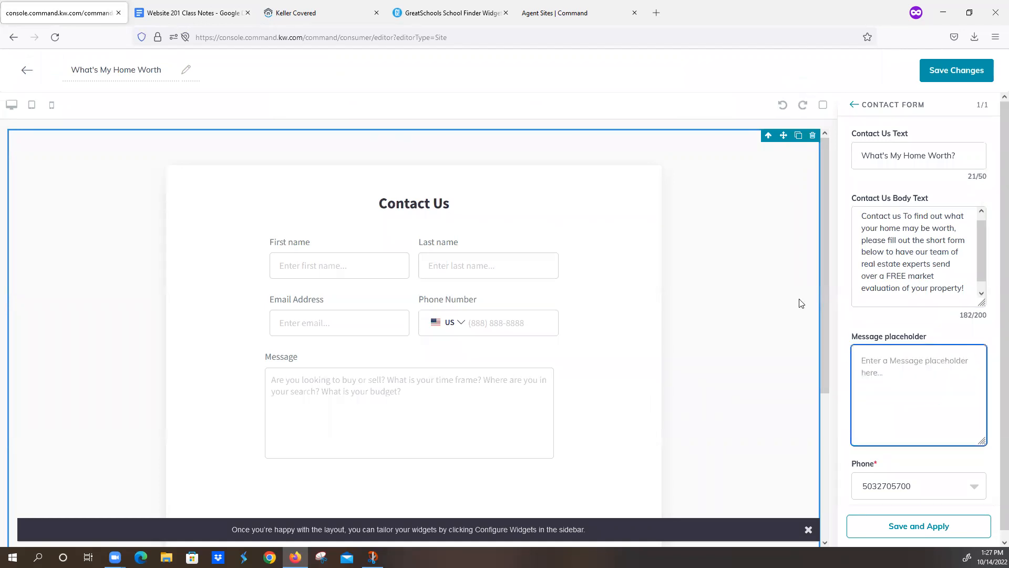
Step: Copy the home address placeholder line from the class notes
left_click(218, 12)
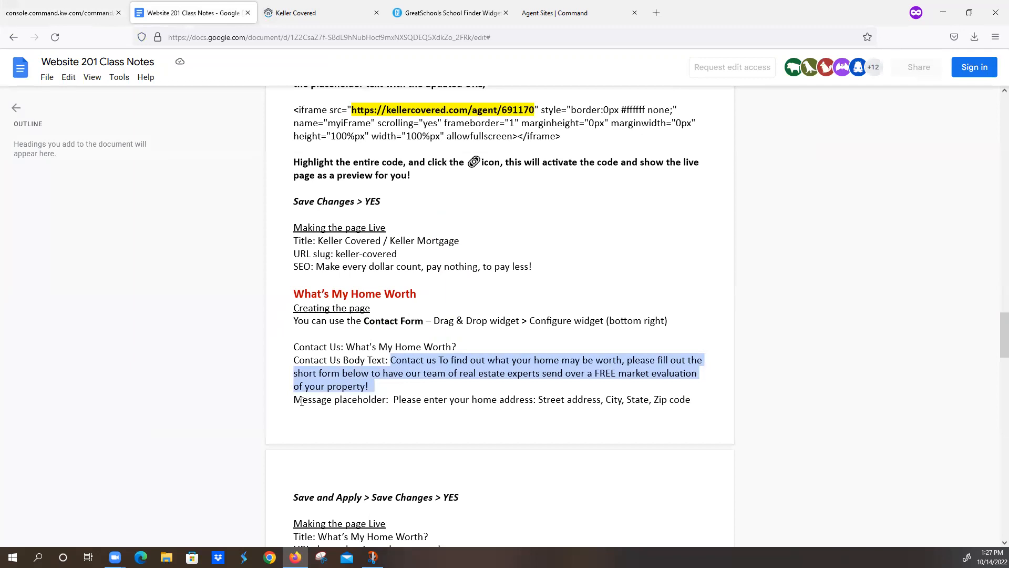
left_click_drag(394, 400, 691, 403)
key("ctrl+c")
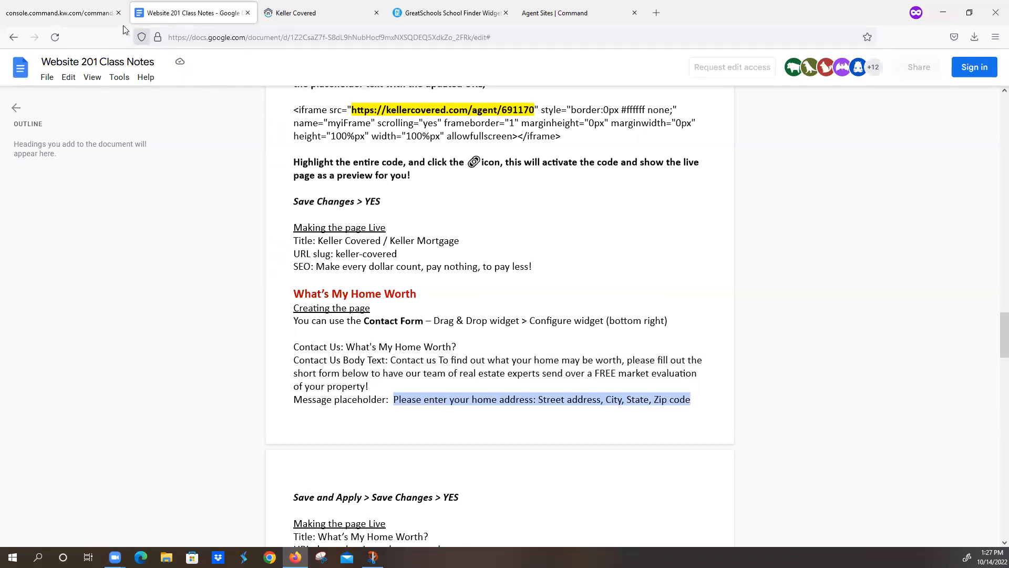
left_click(76, 13)
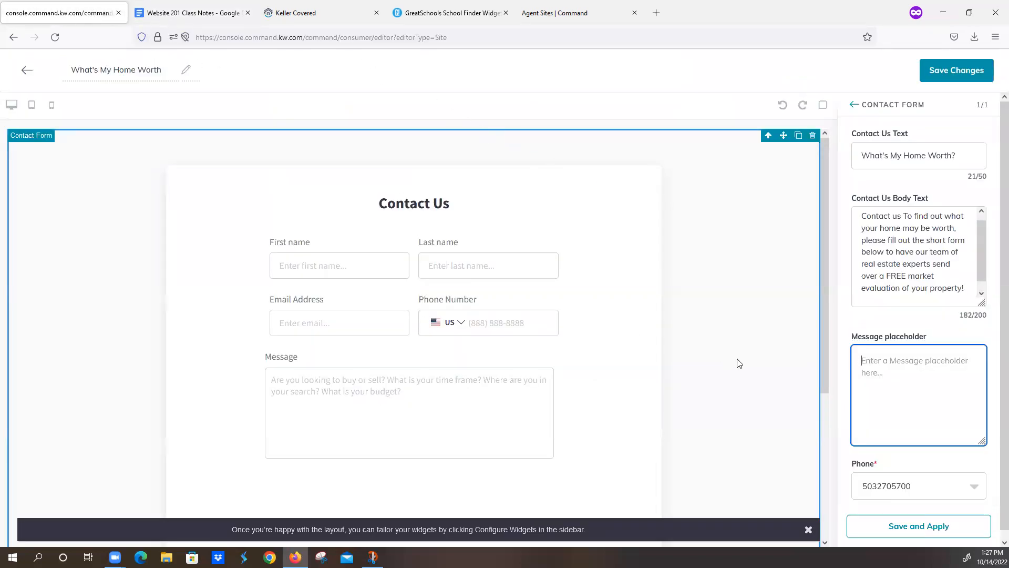
Step: Use the home address prompt as the message placeholder, pick the second phone number, and apply the form
key("ctrl+v")
scroll(910, 410, "down", 1)
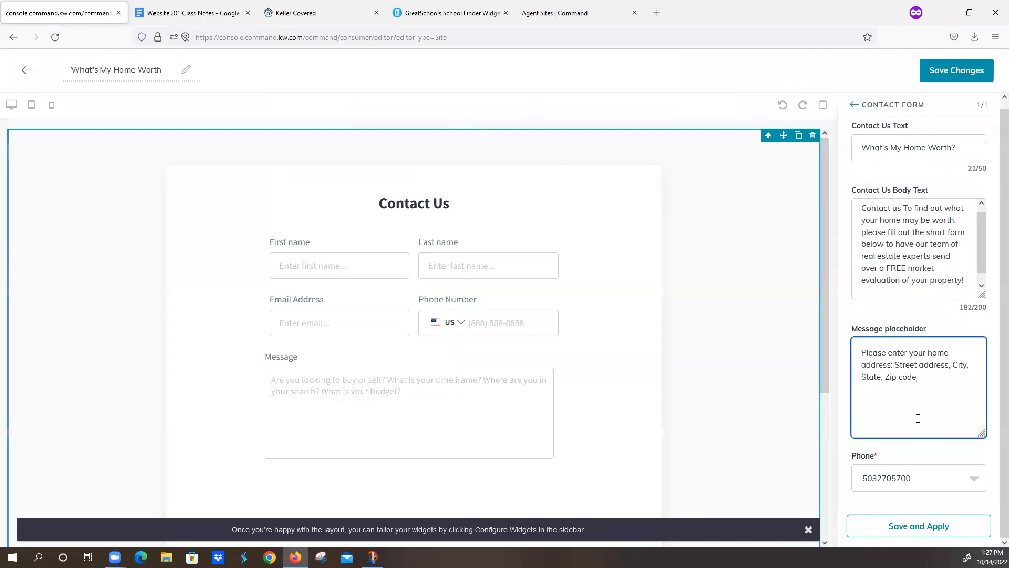
left_click(976, 481)
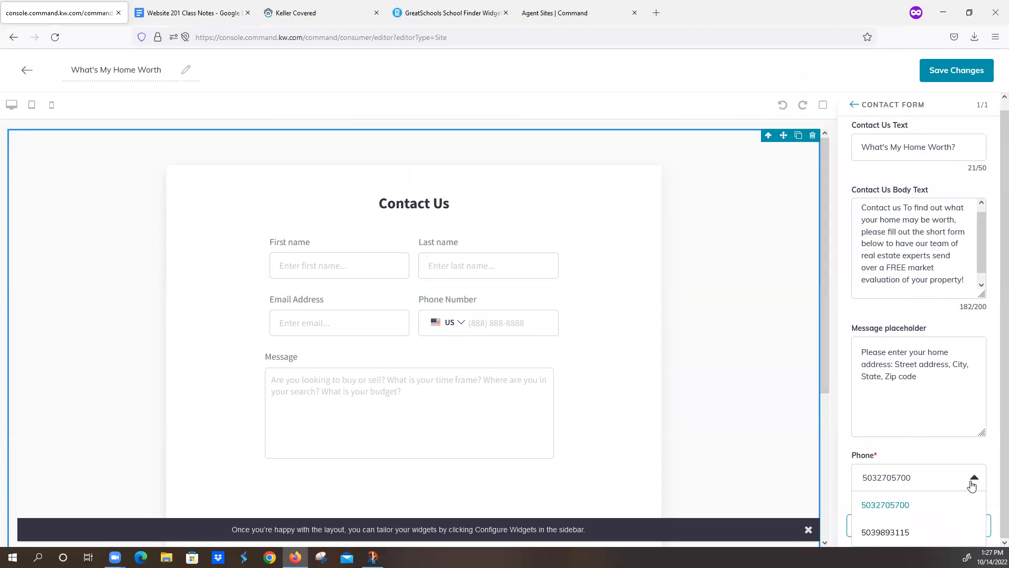
left_click(925, 504)
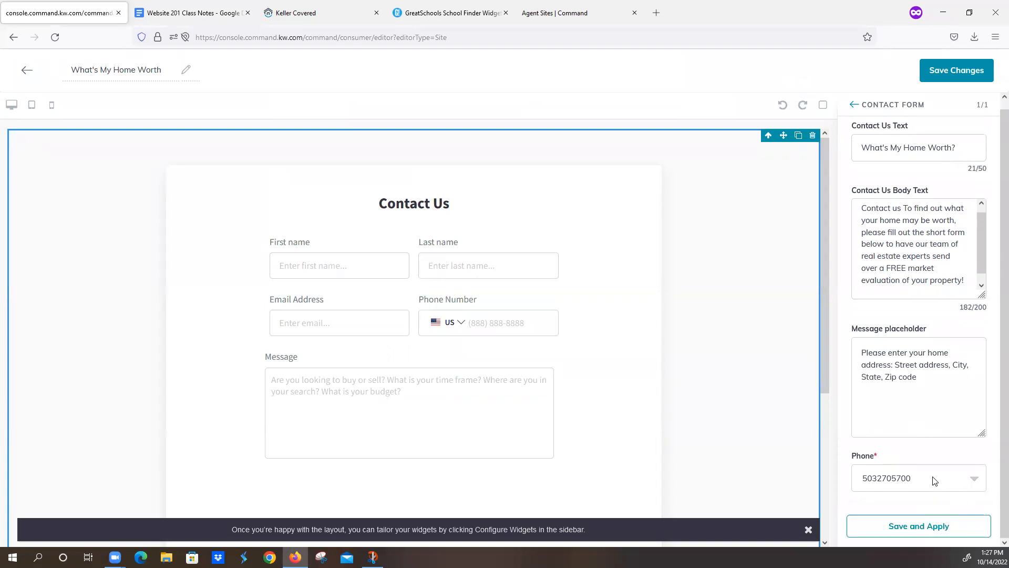
left_click(974, 479)
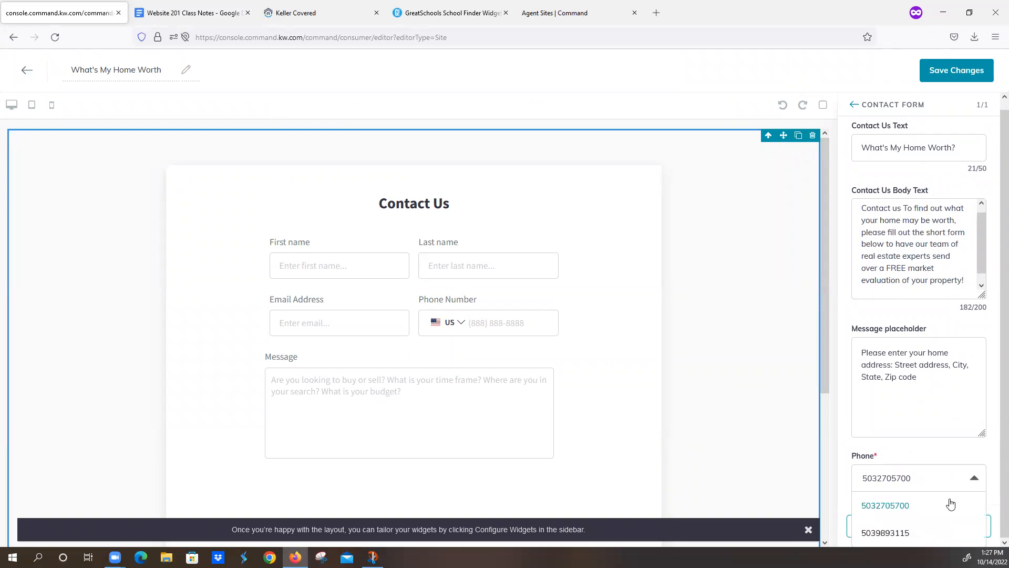
left_click(911, 534)
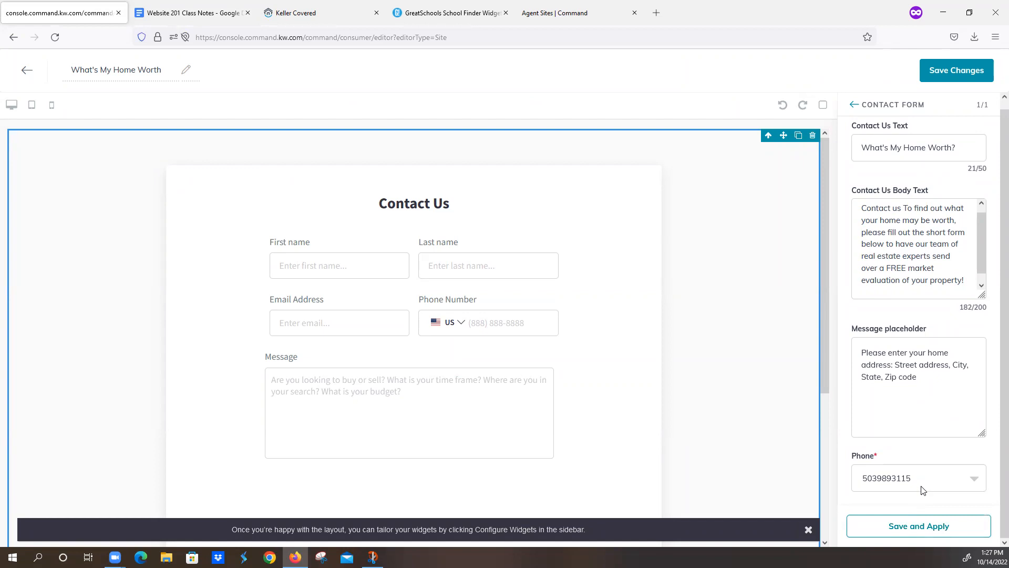
left_click(915, 527)
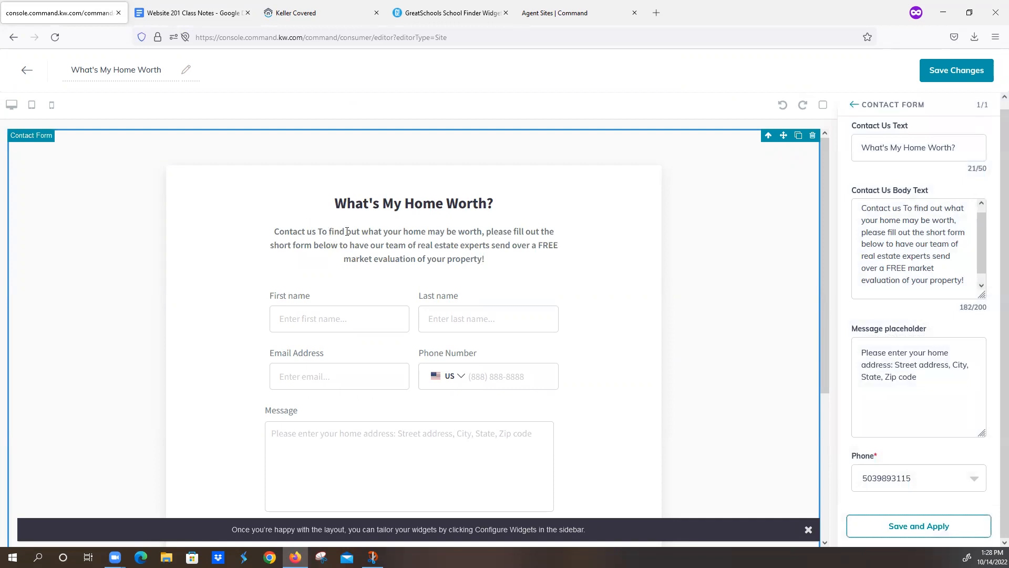
Step: Change 'To' to lowercase 'to' in the body text and apply again
left_click(910, 208)
key("BackSpace")
type("t")
left_click(918, 527)
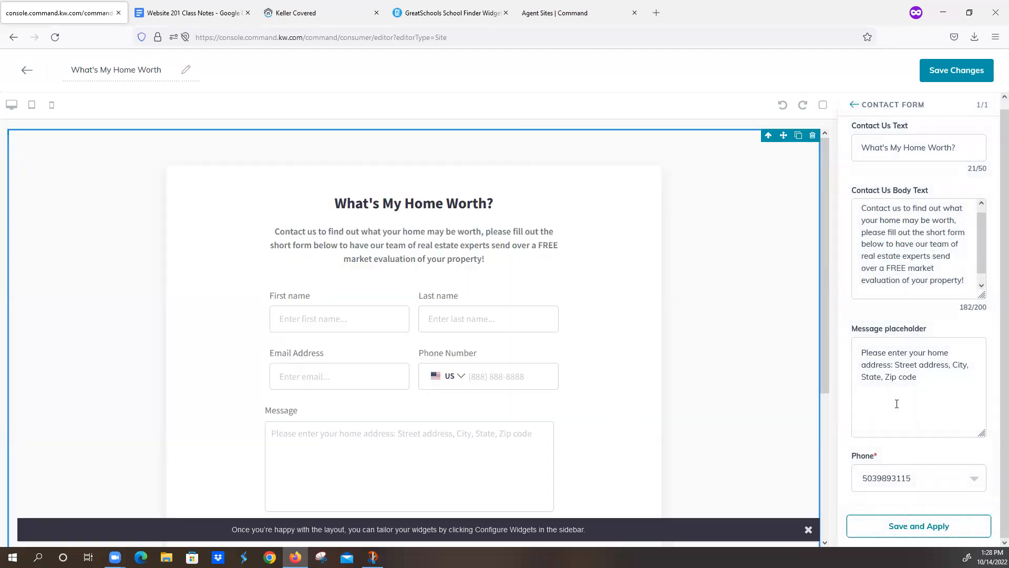
Step: Save the What's My Home Worth page unpublished, glance at the class notes, and return to Agent Site Pages
left_click(946, 72)
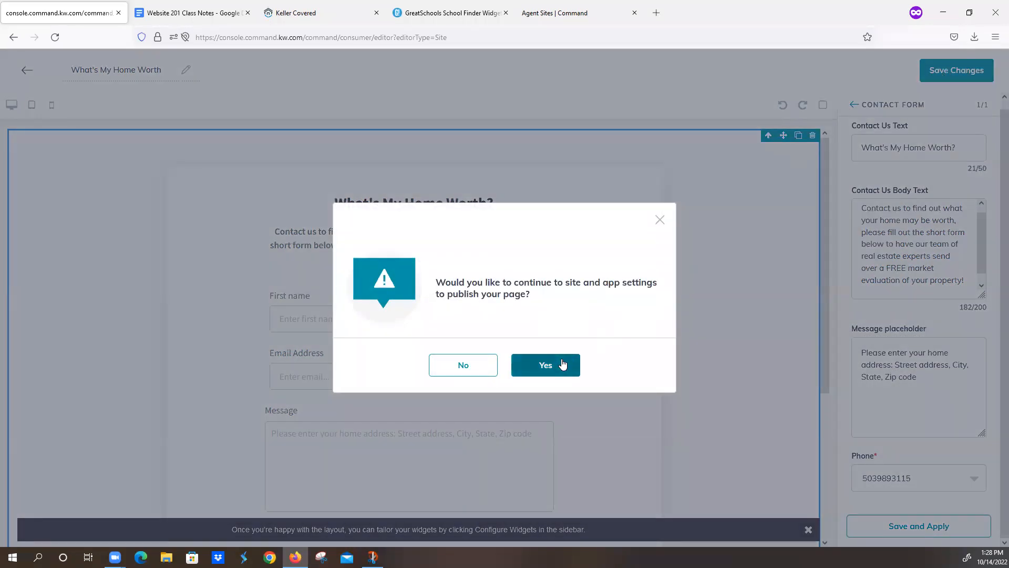
left_click(464, 368)
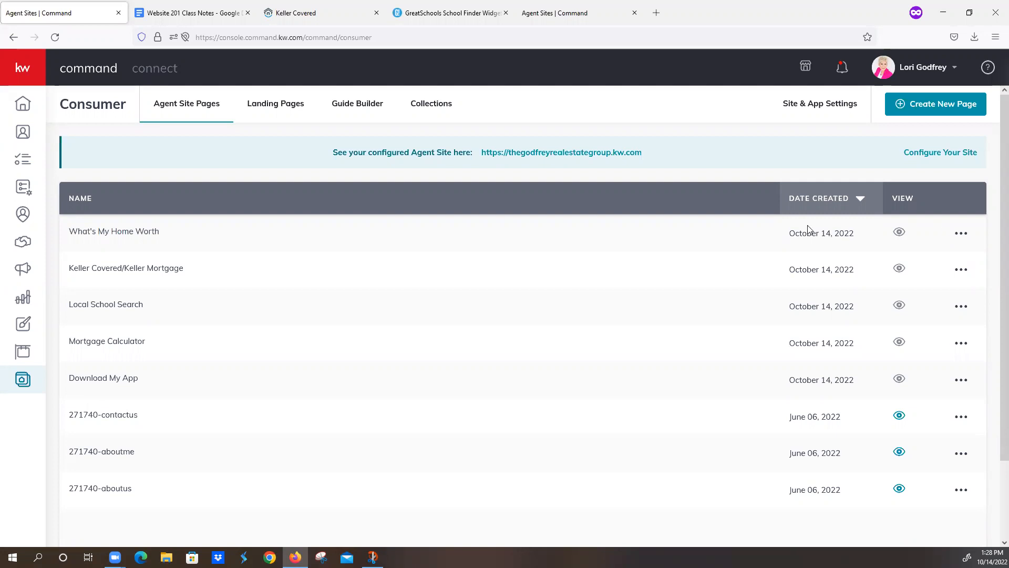
left_click(192, 13)
scroll(518, 243, "up", 20)
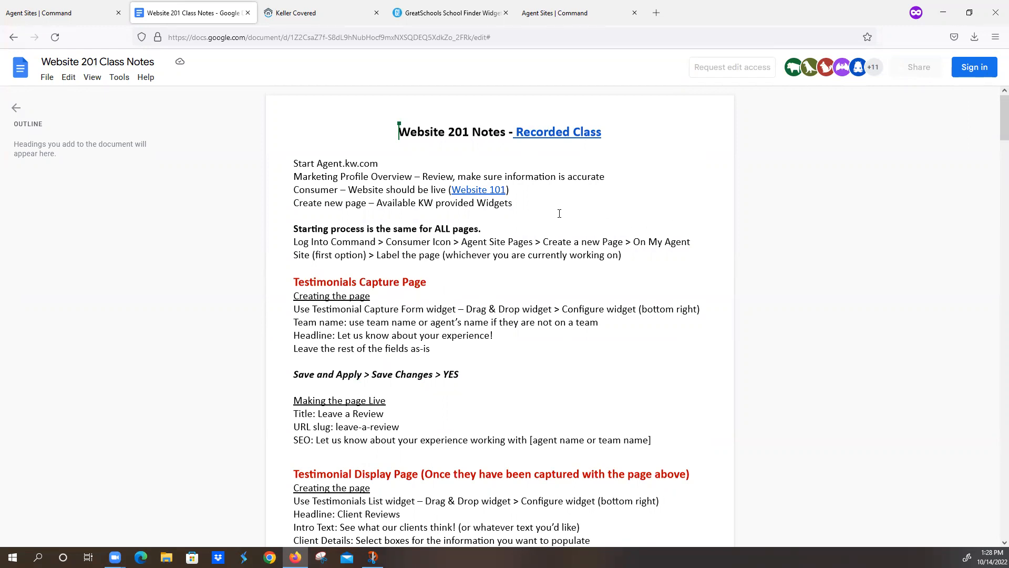
left_click(67, 17)
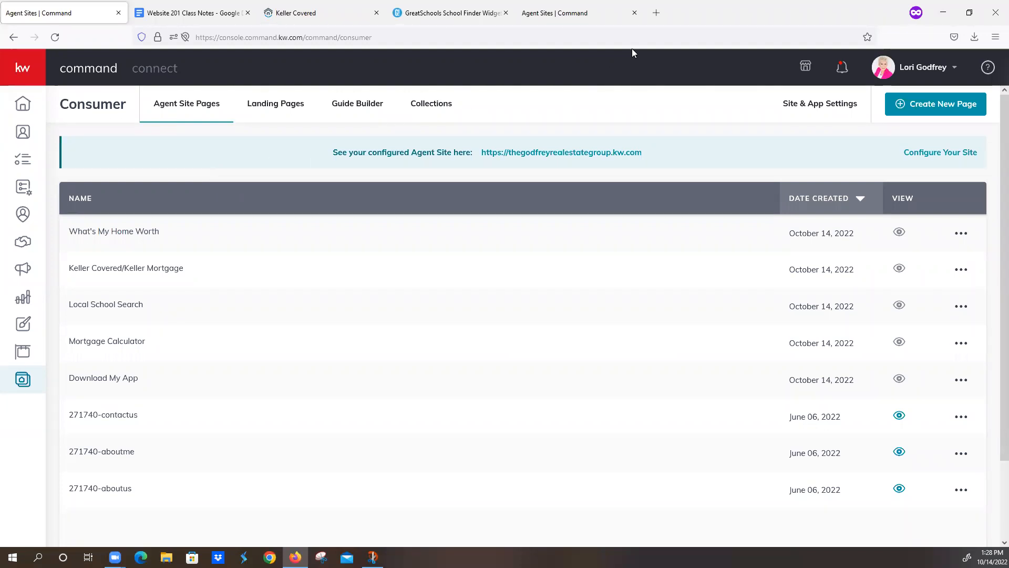
Step: Load google.com in a new private browsing tab
left_click(656, 13)
type("google")
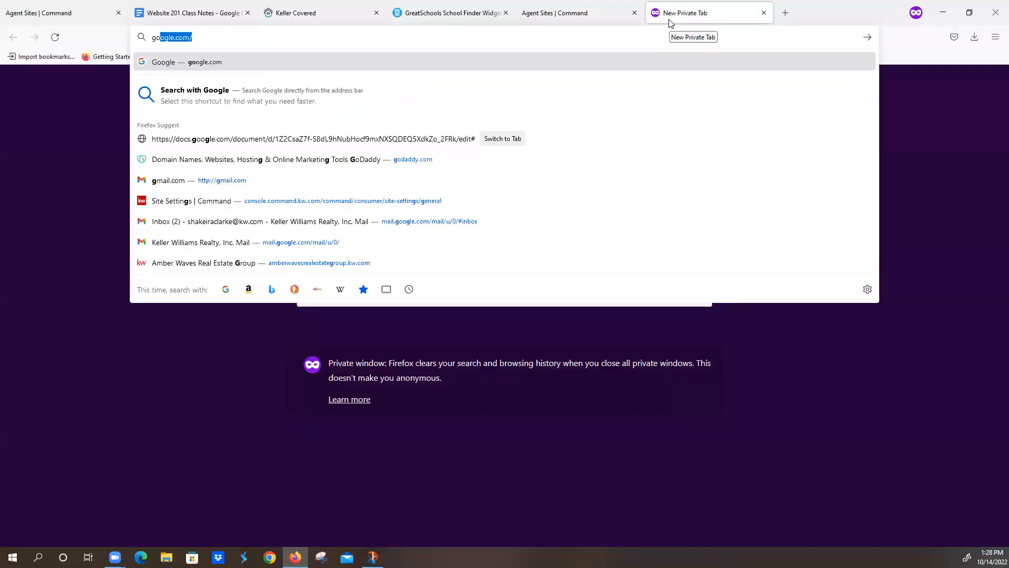
key("Return")
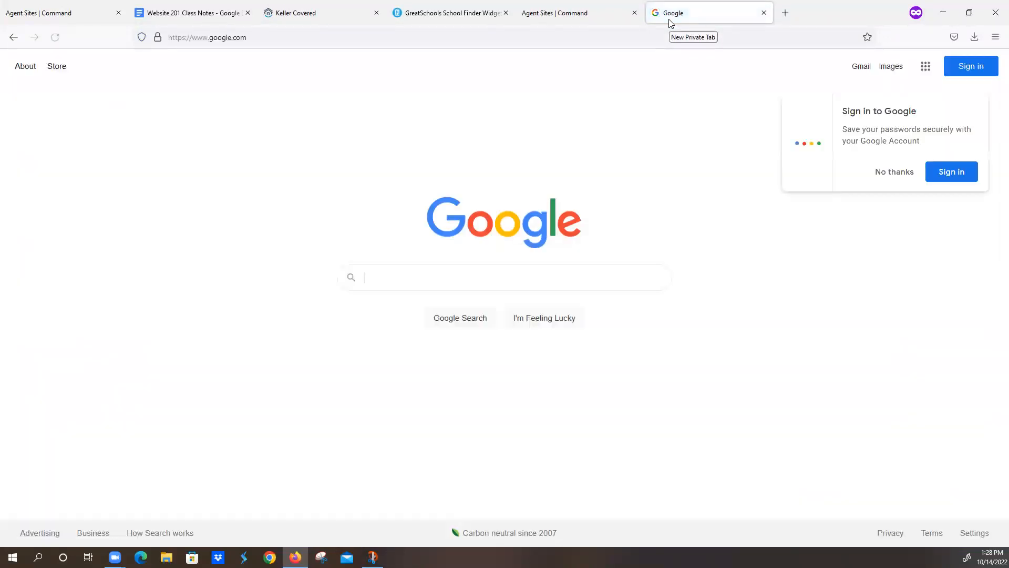
Step: Sign in with the saved Google account by entering the account password
left_click(972, 72)
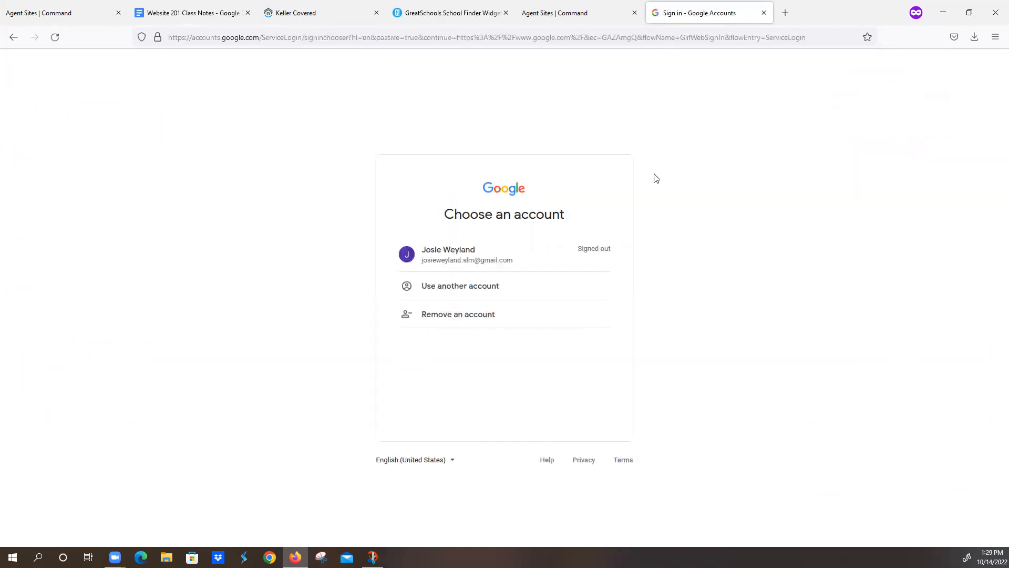
left_click(477, 255)
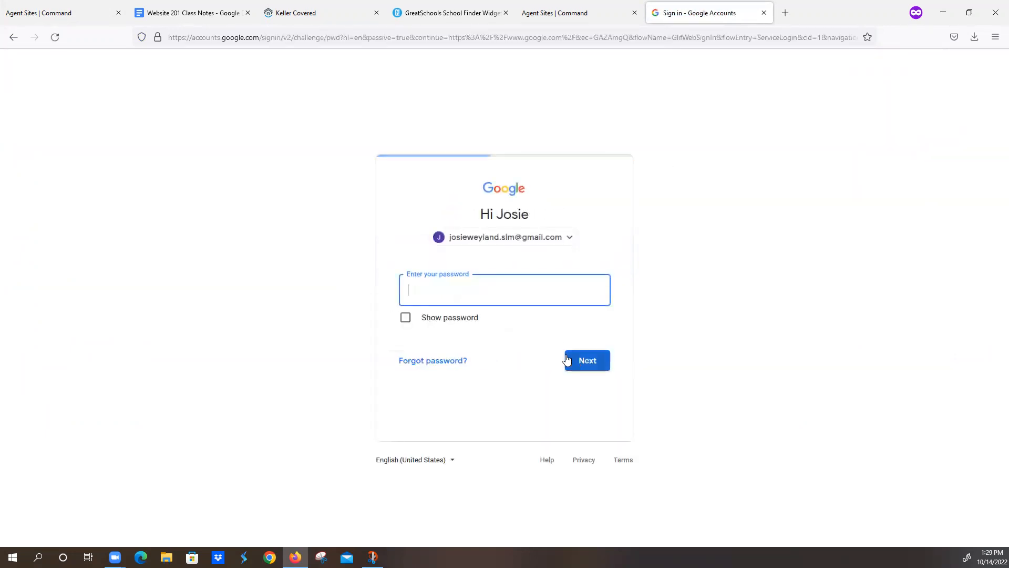
type("••")
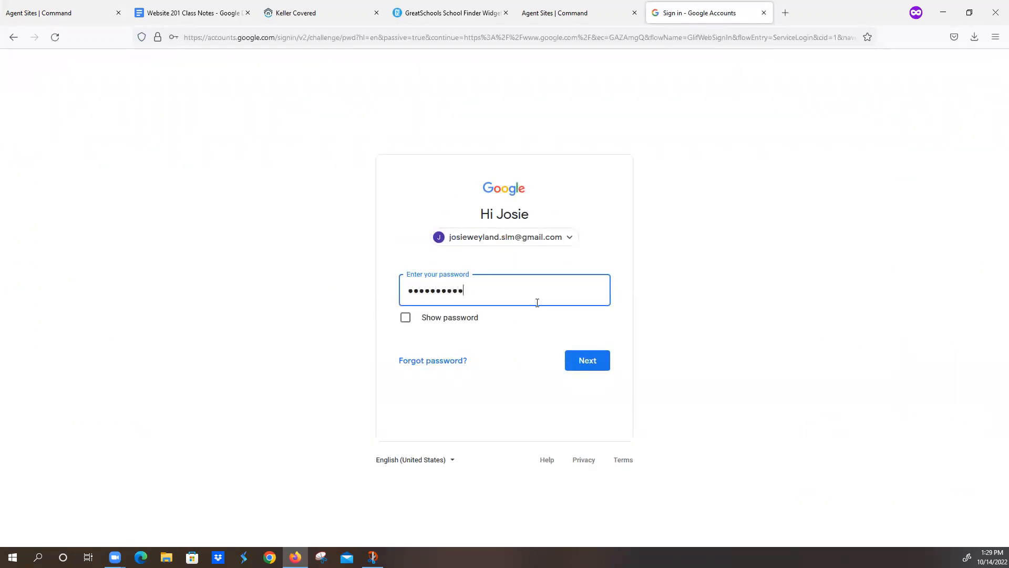
type("•••••••••••")
key("Return")
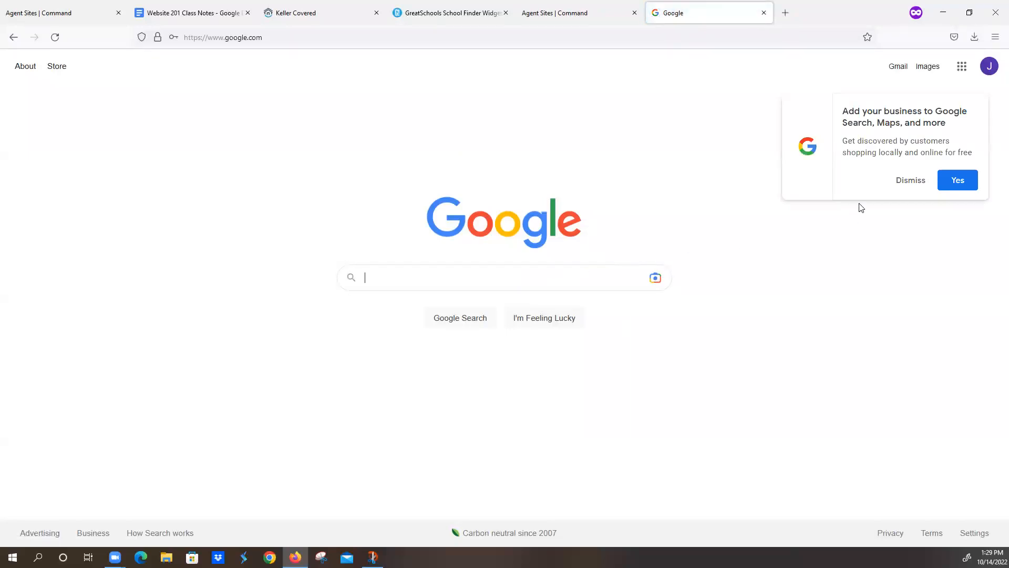
Step: Go to Google Docs from the apps grid, briefly opening the Copy of RECENT TRANSACTIONS document
left_click(962, 66)
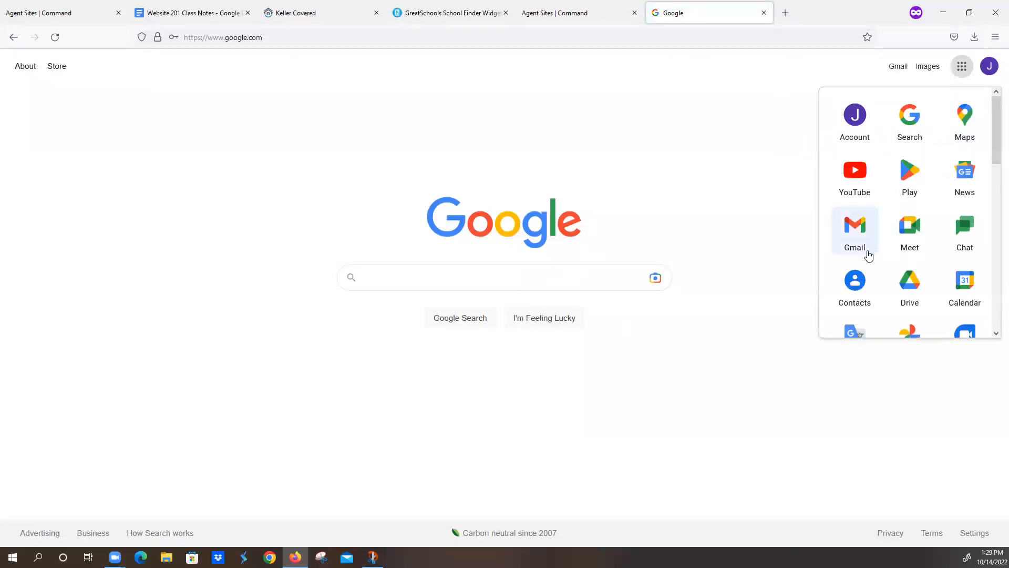
scroll(868, 255, "down", 3)
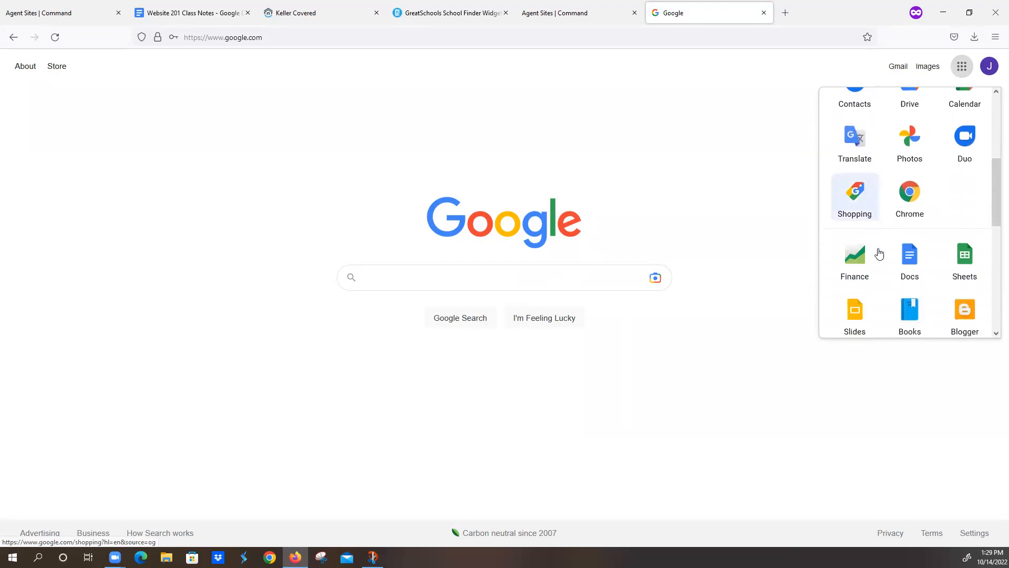
left_click(910, 258)
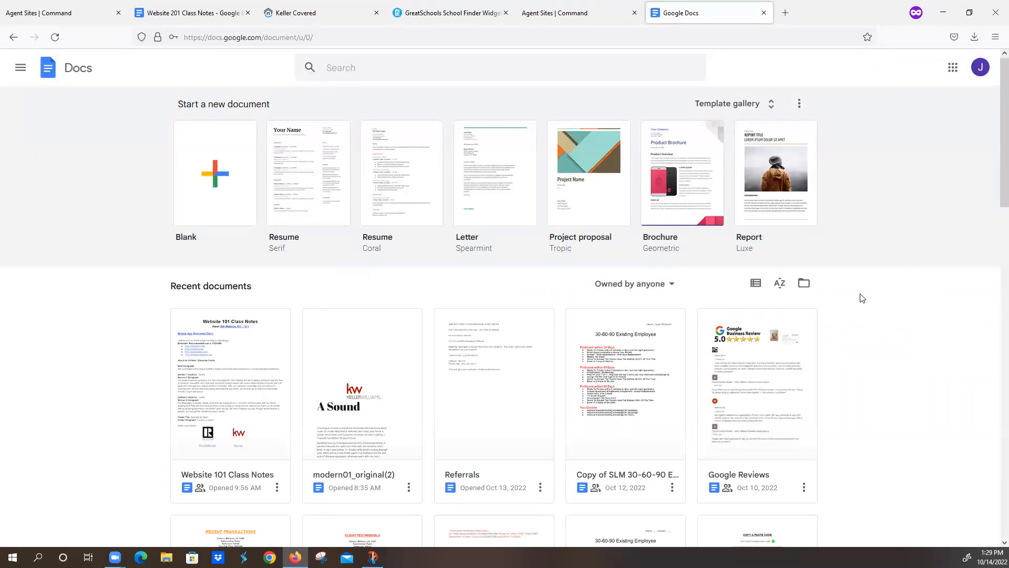
scroll(862, 299, "down", 5)
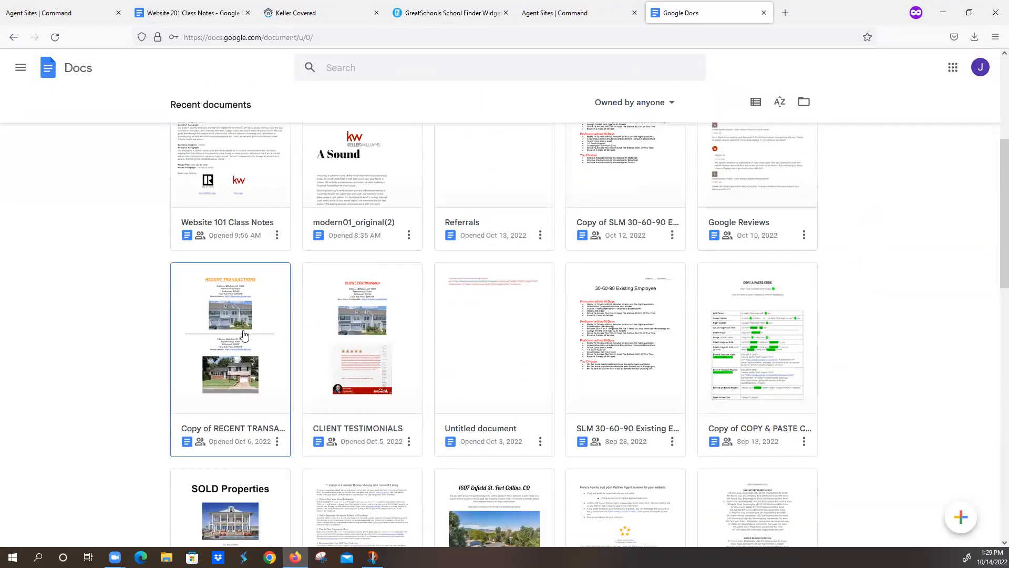
left_click(245, 333)
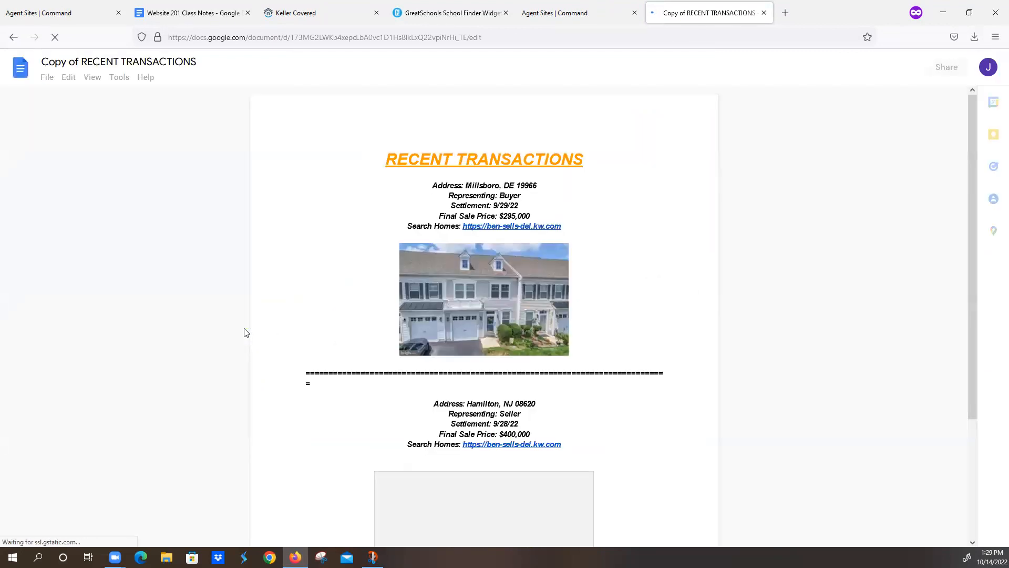
left_click(23, 80)
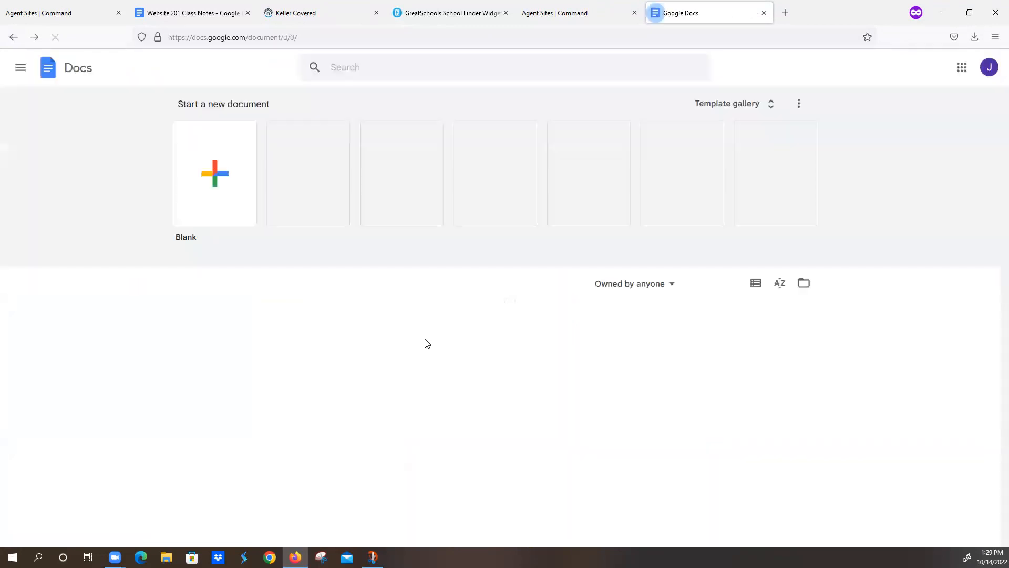
Step: Open the Website 201 - Custom page document from the recent documents
scroll(430, 373, "down", 5)
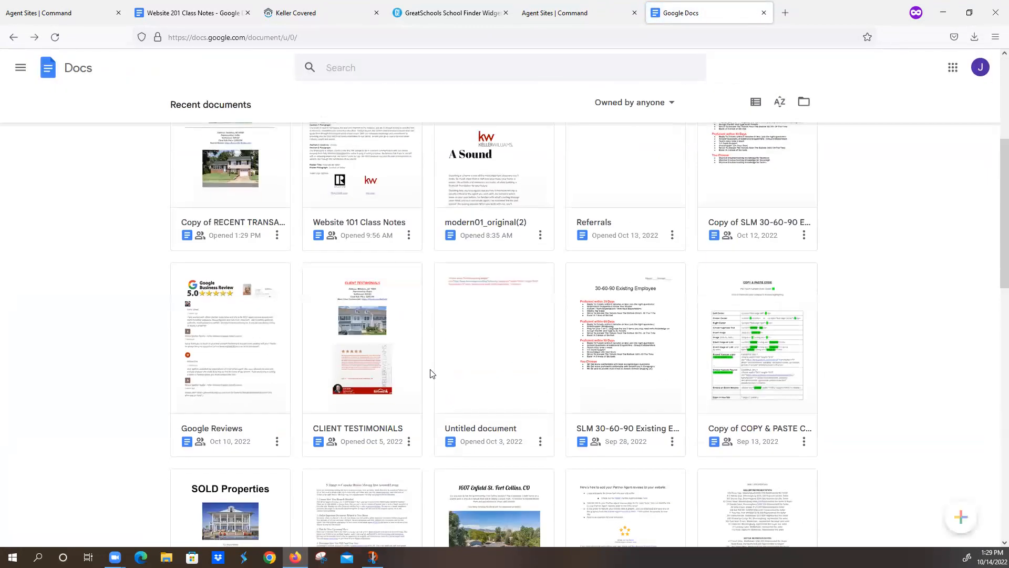
scroll(430, 372, "down", 7)
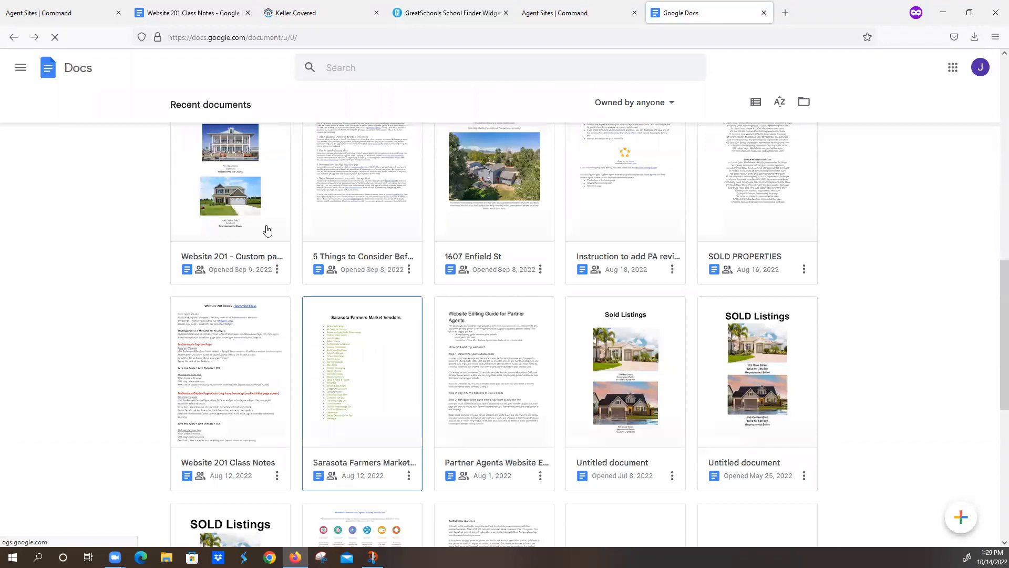
left_click(220, 167)
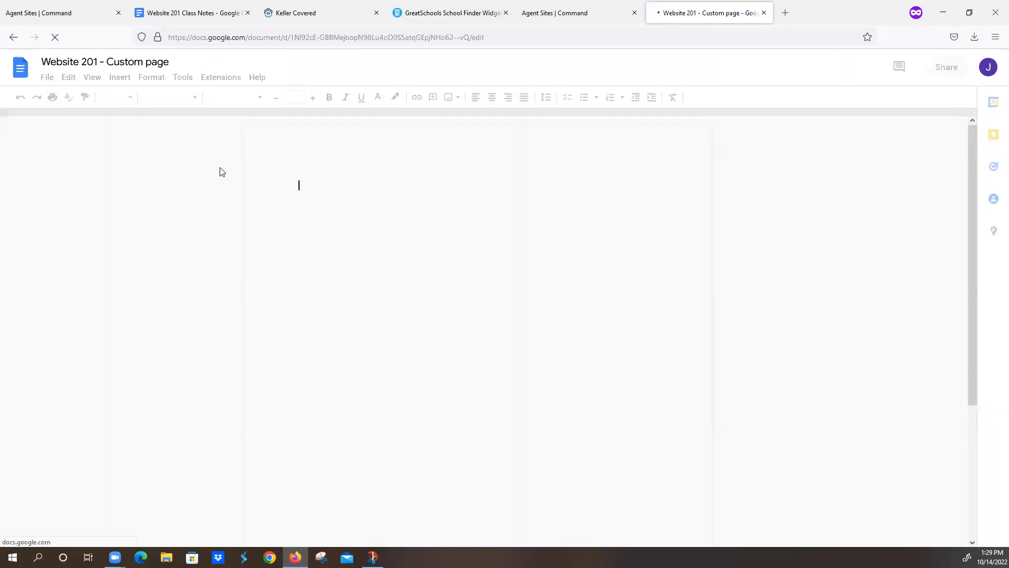
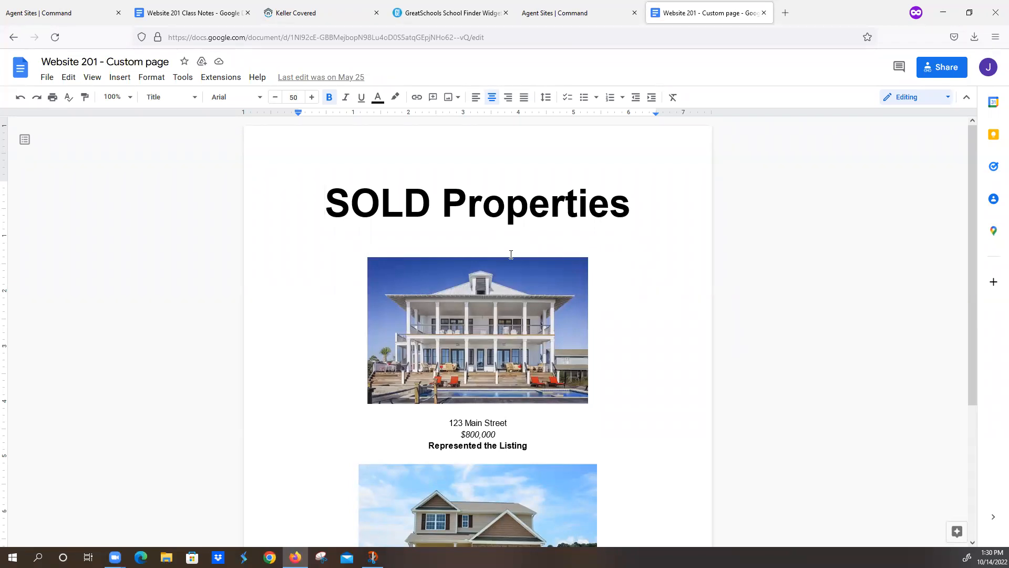
Step: Scroll through the SOLD Properties listings in the Website 201 - Custom page doc, then return to Agent Site Pages
scroll(489, 290, "down", 2)
scroll(488, 298, "down", 2)
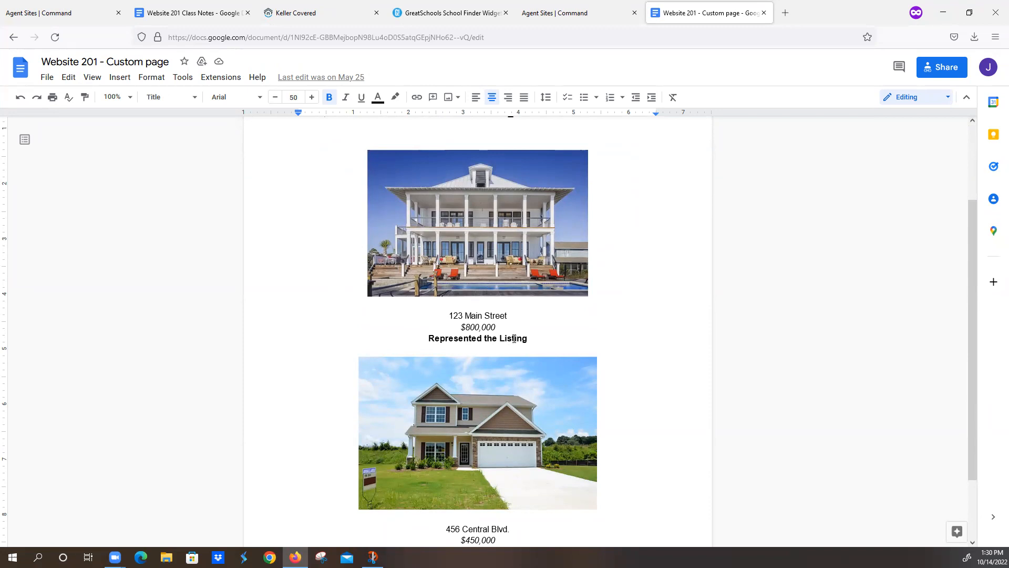
scroll(514, 339, "down", 3)
scroll(516, 346, "up", 3)
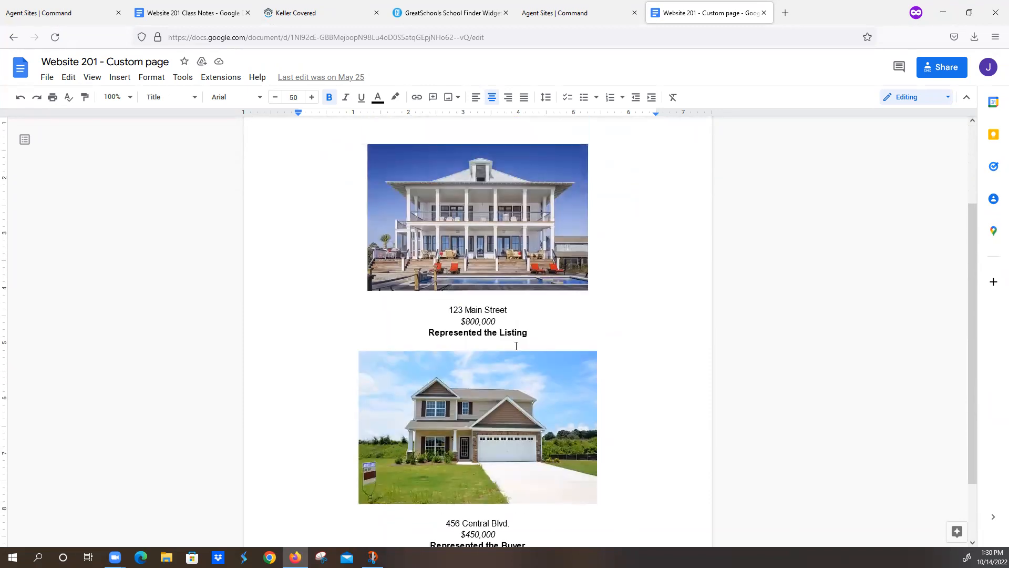
scroll(516, 346, "up", 3)
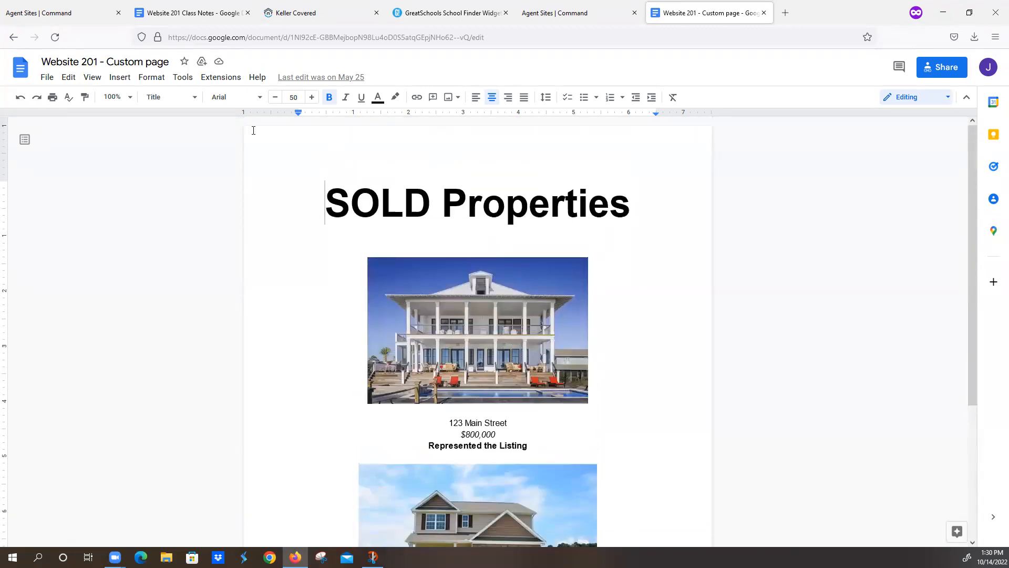
left_click(84, 10)
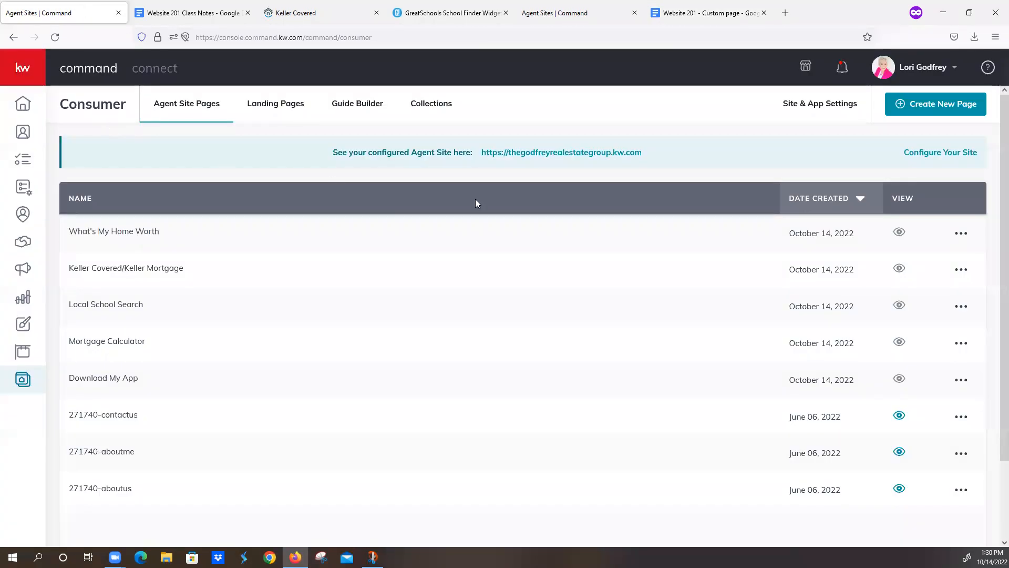
Step: Create an agent site page, retitle it 'SOLD Properties', and drop in the Download My App widget
left_click(926, 107)
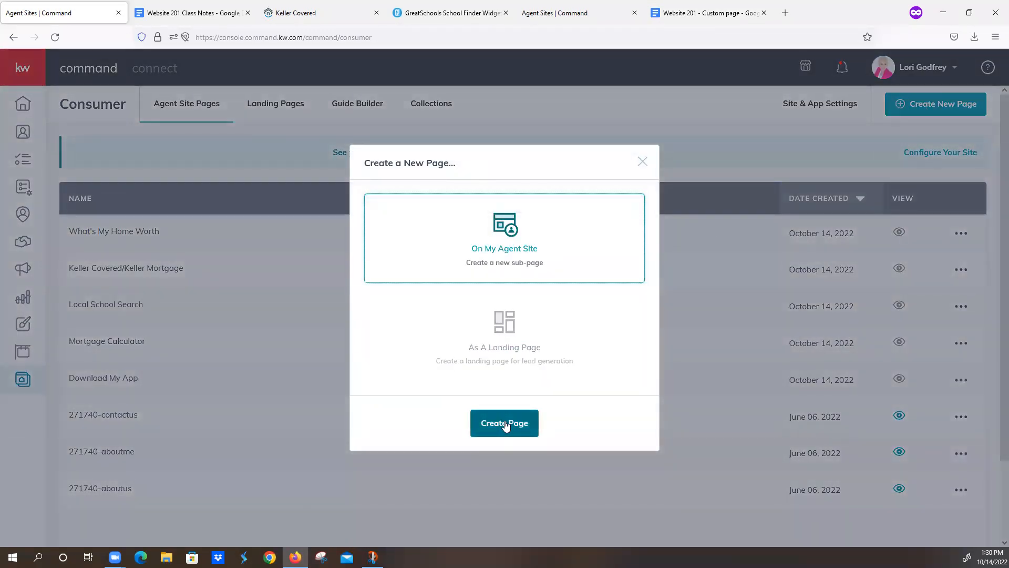
left_click(505, 424)
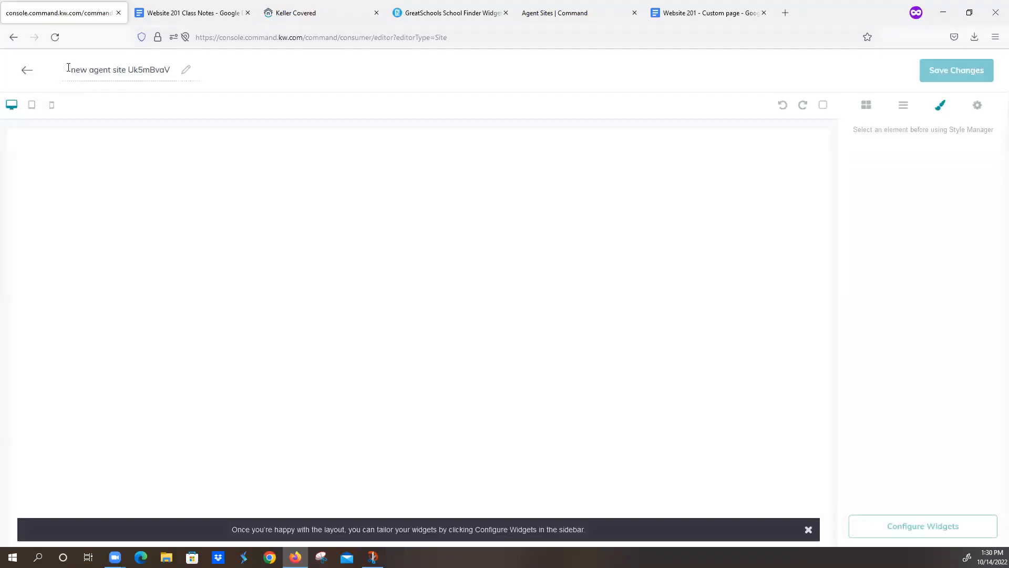
left_click_drag(68, 67, 205, 65)
key("BackSpace")
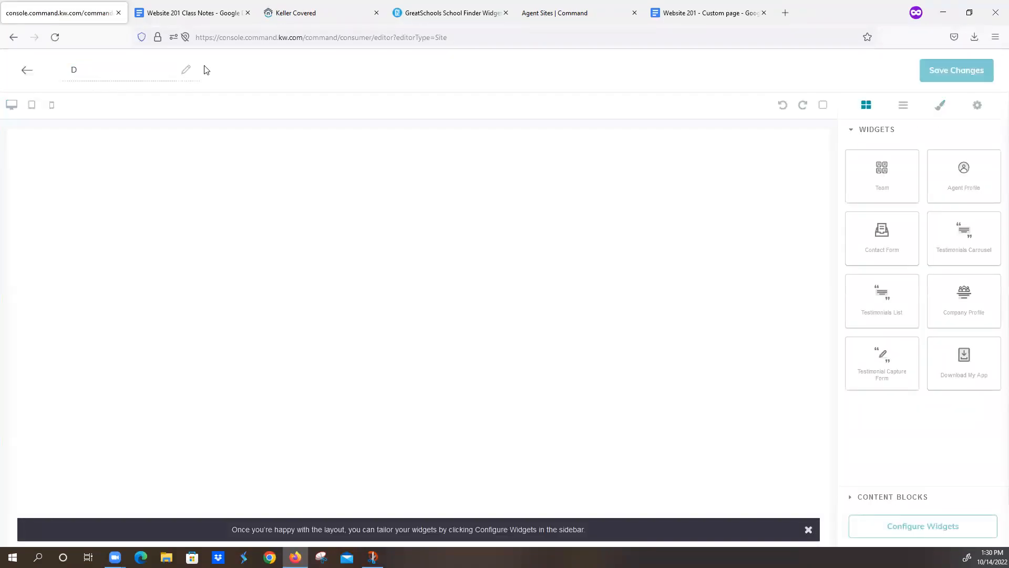
type("SIO")
left_click_drag(965, 363, 640, 416)
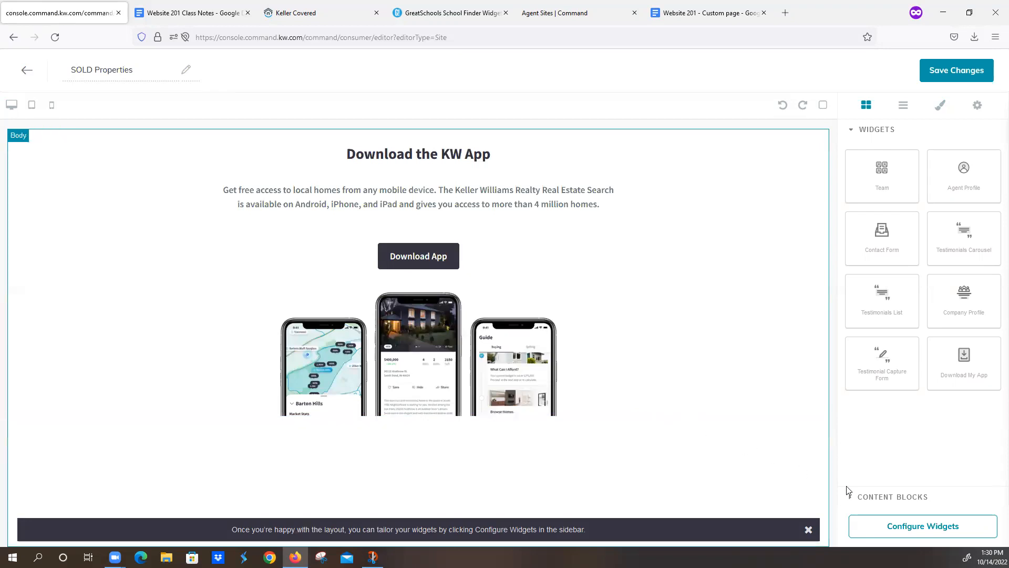
left_click(874, 498)
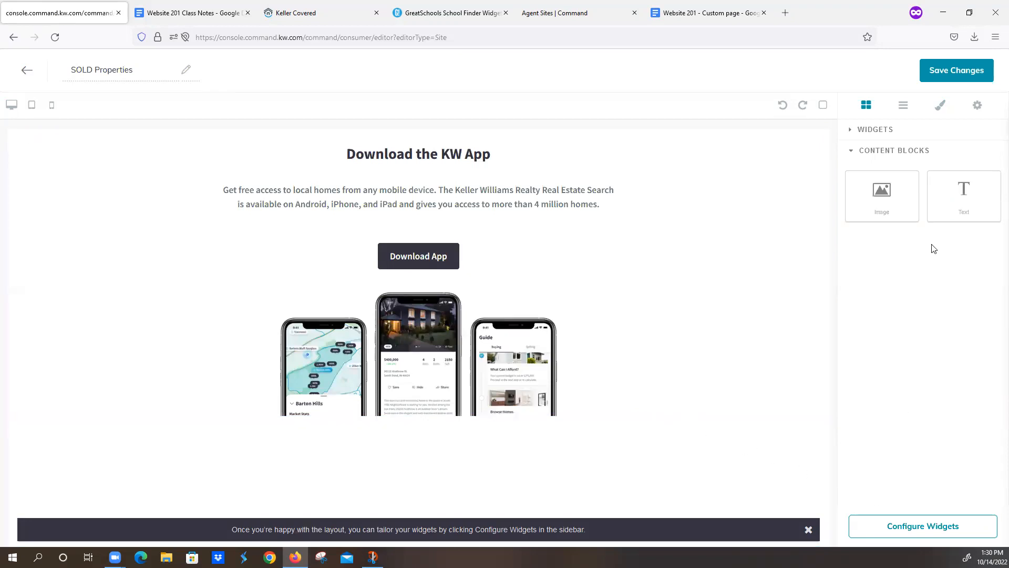
Step: Insert a Text content block at the top of the page and clear its placeholder text
left_click_drag(964, 197, 435, 136)
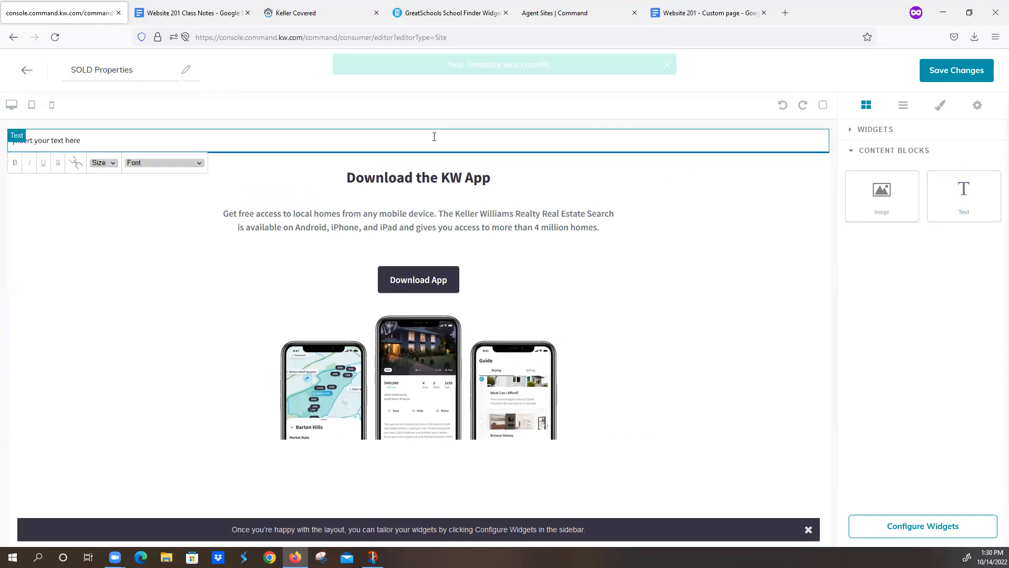
left_click_drag(118, 142, 3, 135)
key("BackSpace")
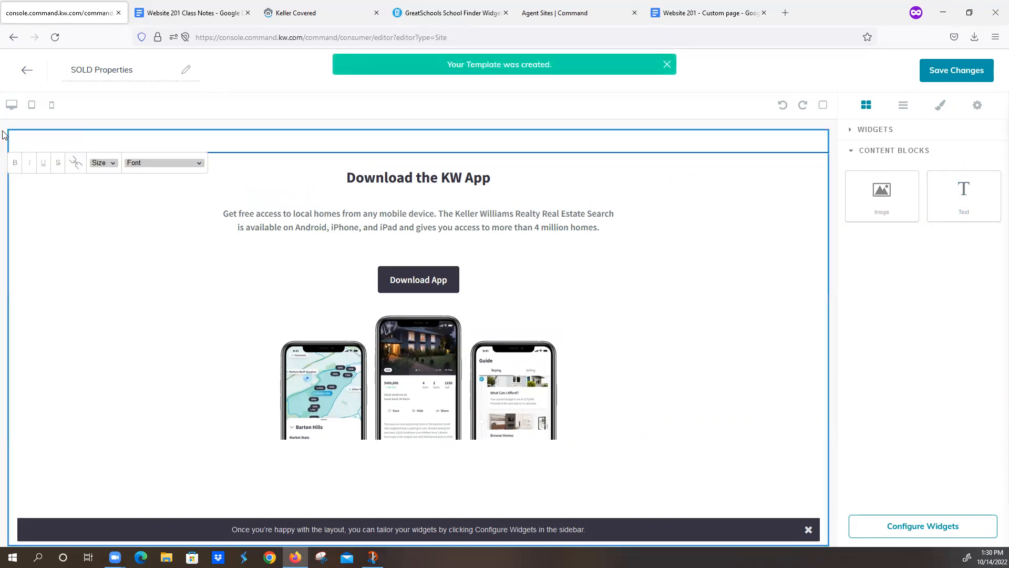
type("Download My App")
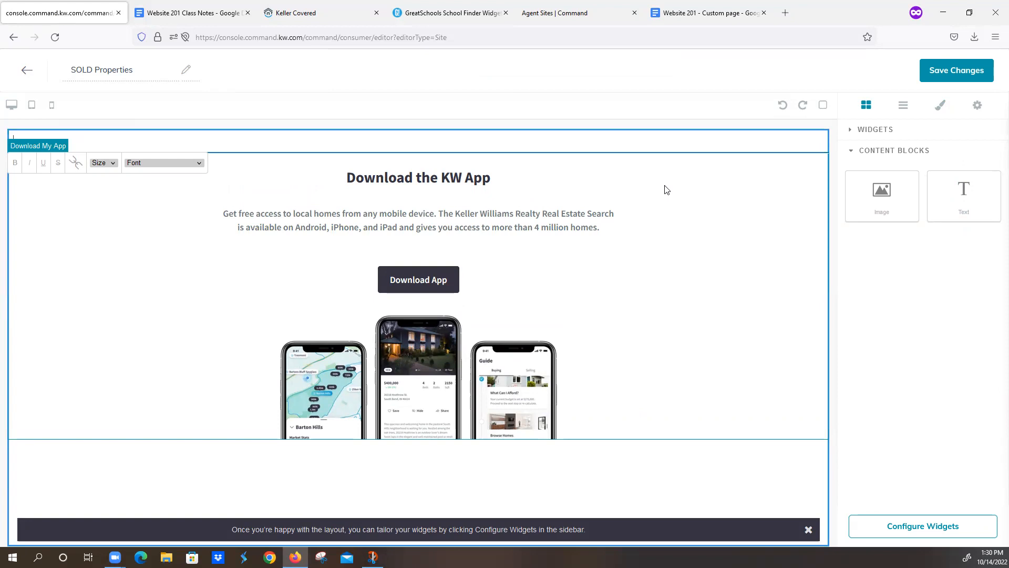
left_click(695, 16)
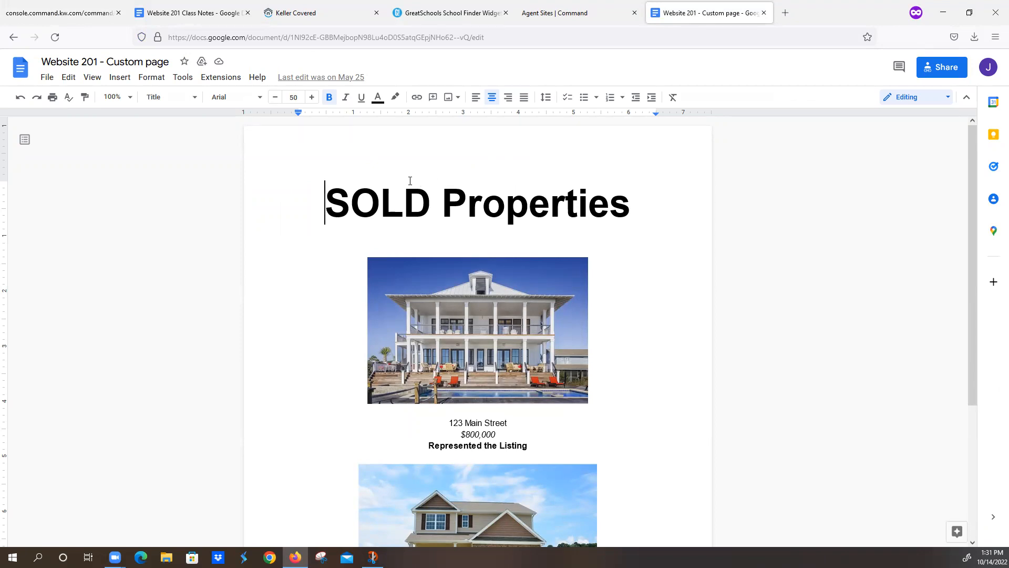
Step: Select all the SOLD Properties document content and go back to the KW Command page editor
key("ctrl+a")
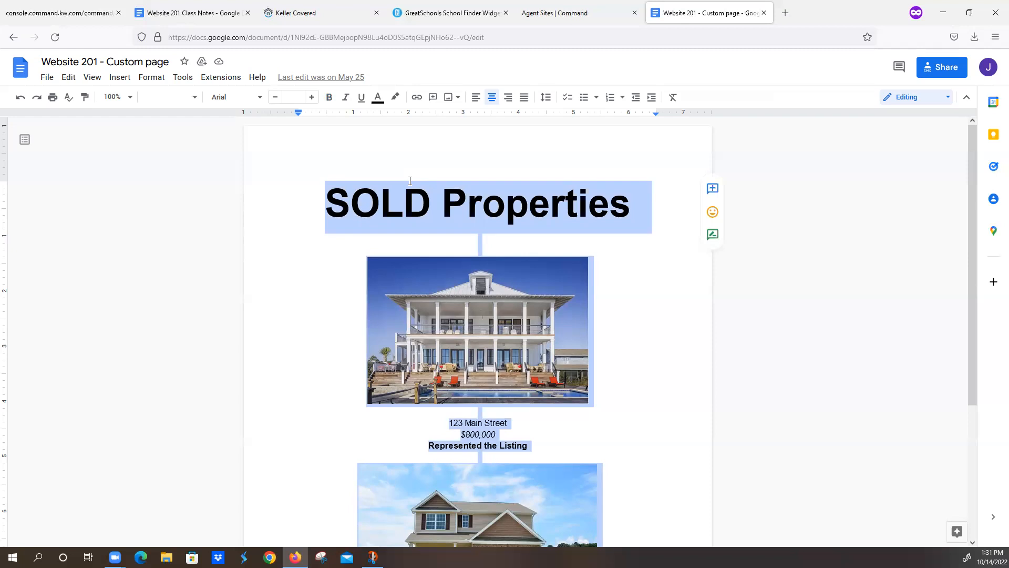
left_click(84, 16)
Step: Paste the SOLD Properties listings into the text block, save the page, and confirm publishing
left_click(52, 136)
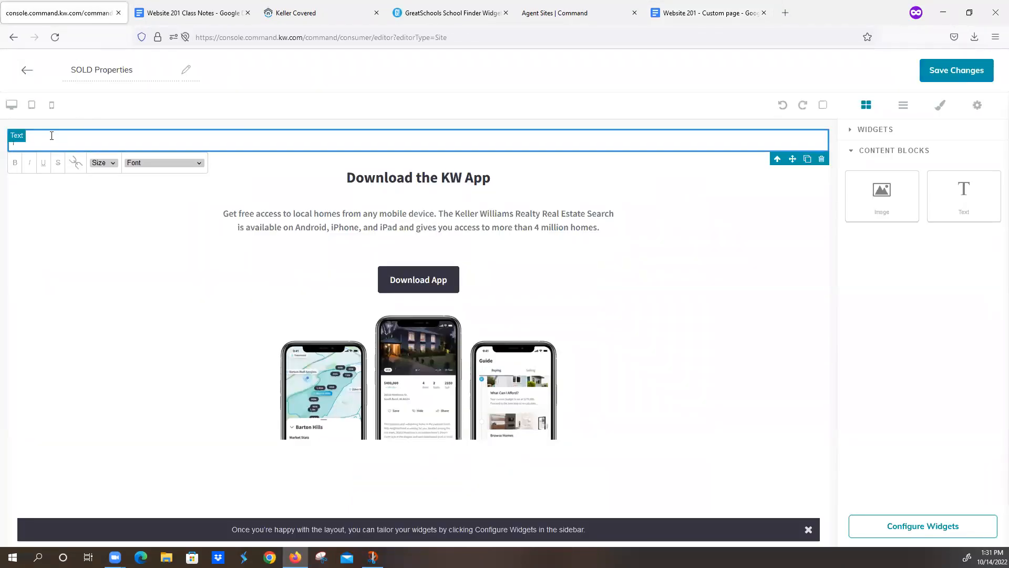
key("ctrl+v")
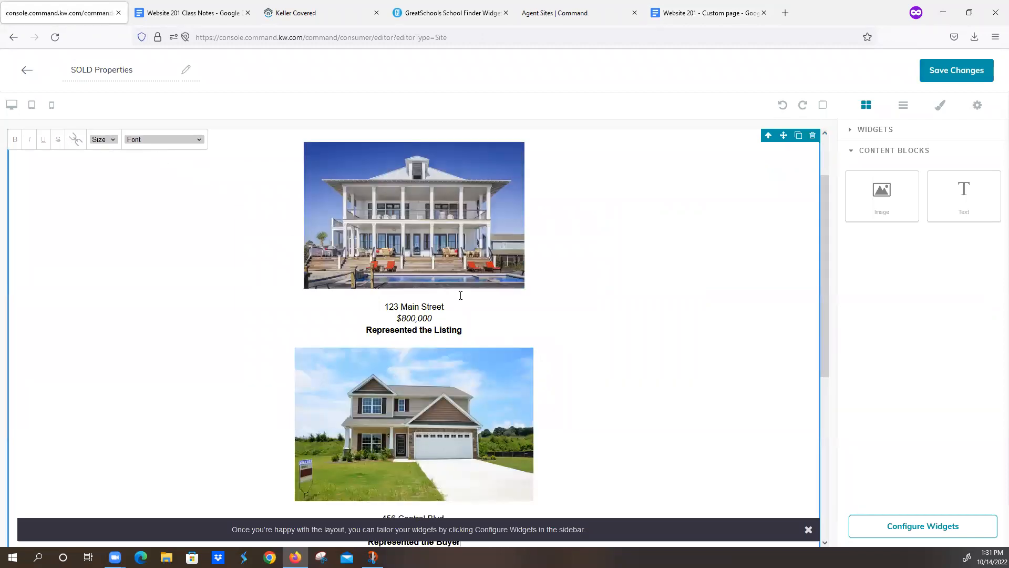
scroll(689, 345, "up", 3)
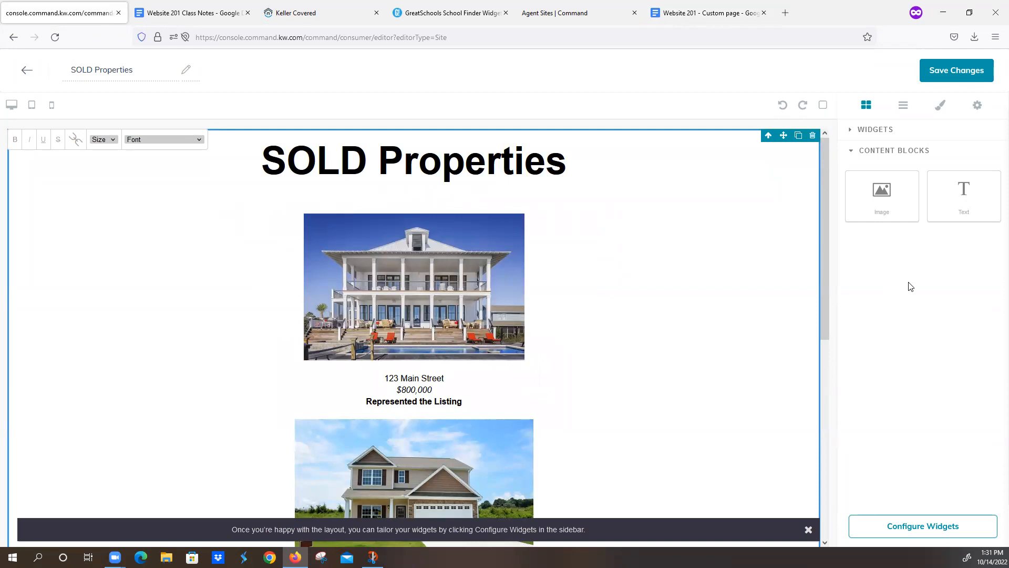
left_click(962, 72)
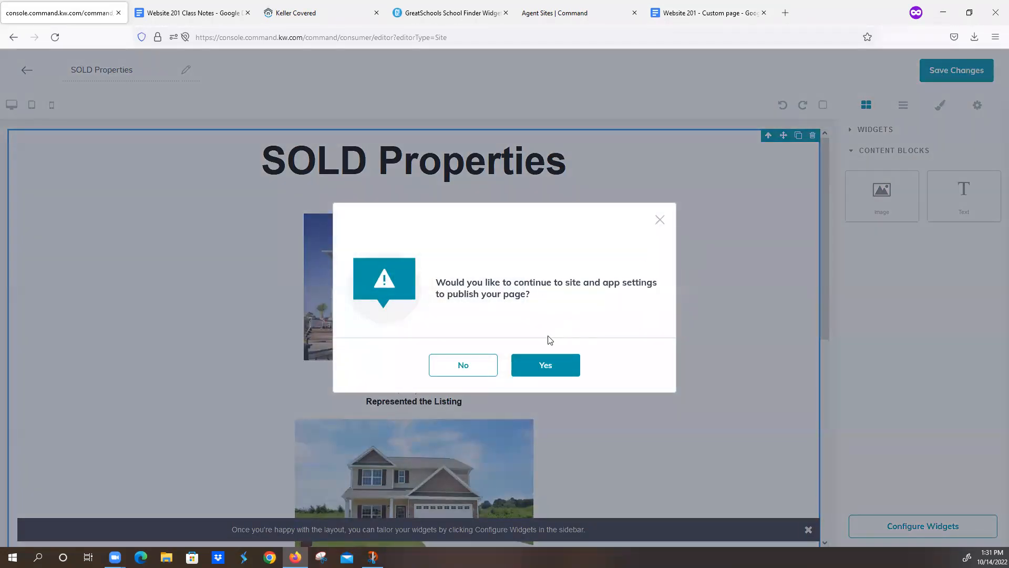
left_click(546, 360)
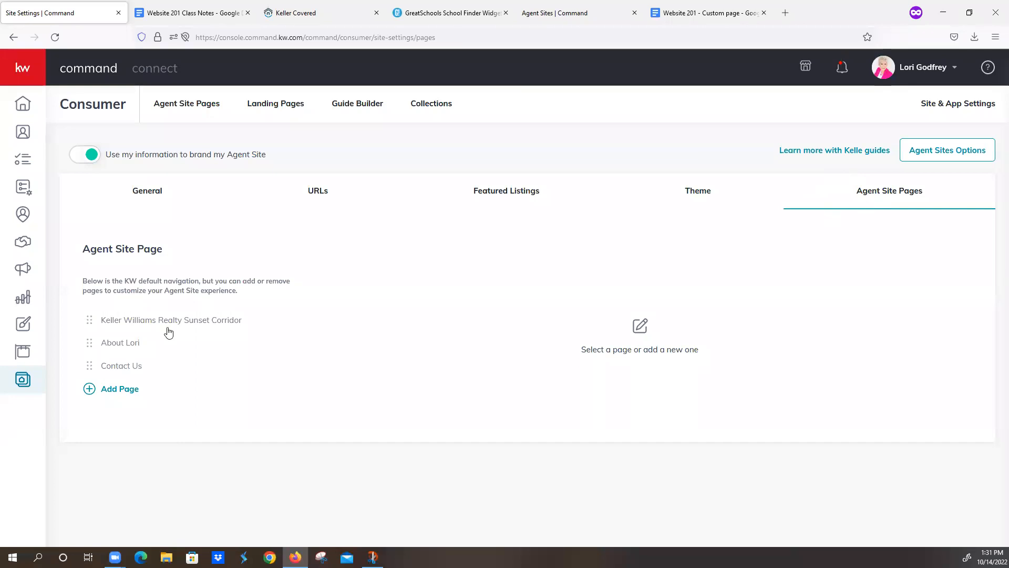
Step: Add a Download My App navigation page titled 'Download My App' with slug download-my-app
left_click(89, 391)
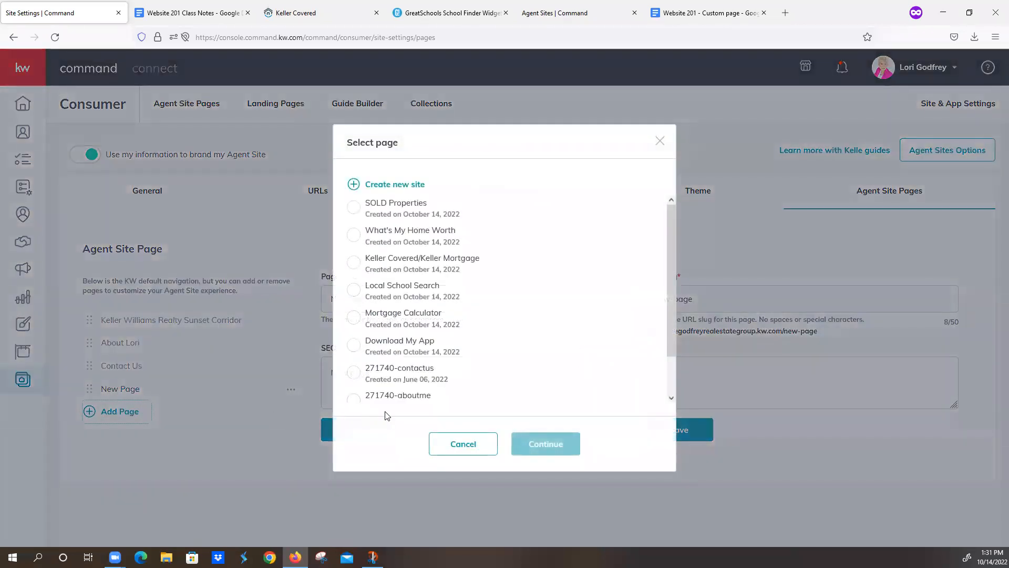
left_click(354, 346)
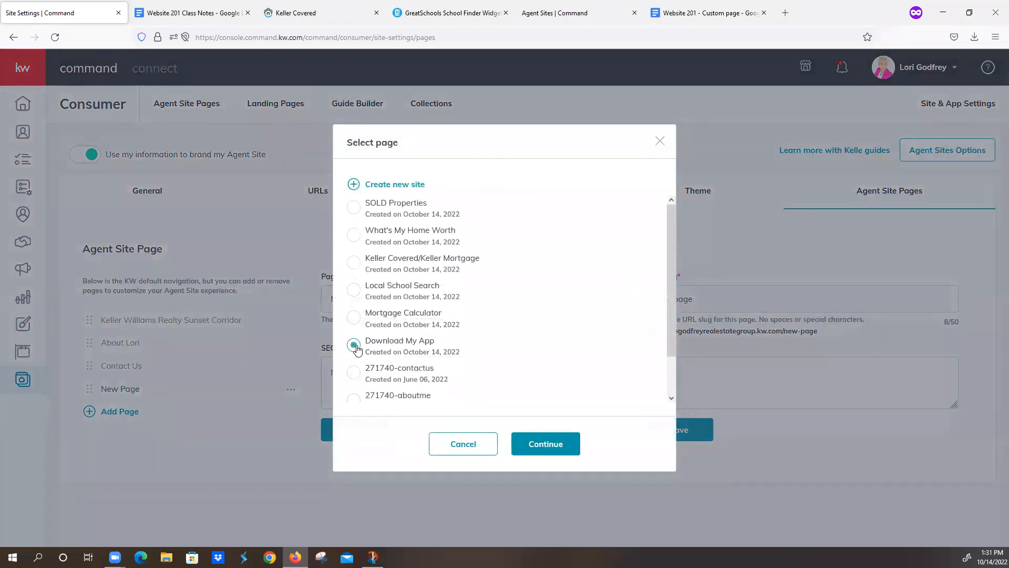
left_click(539, 447)
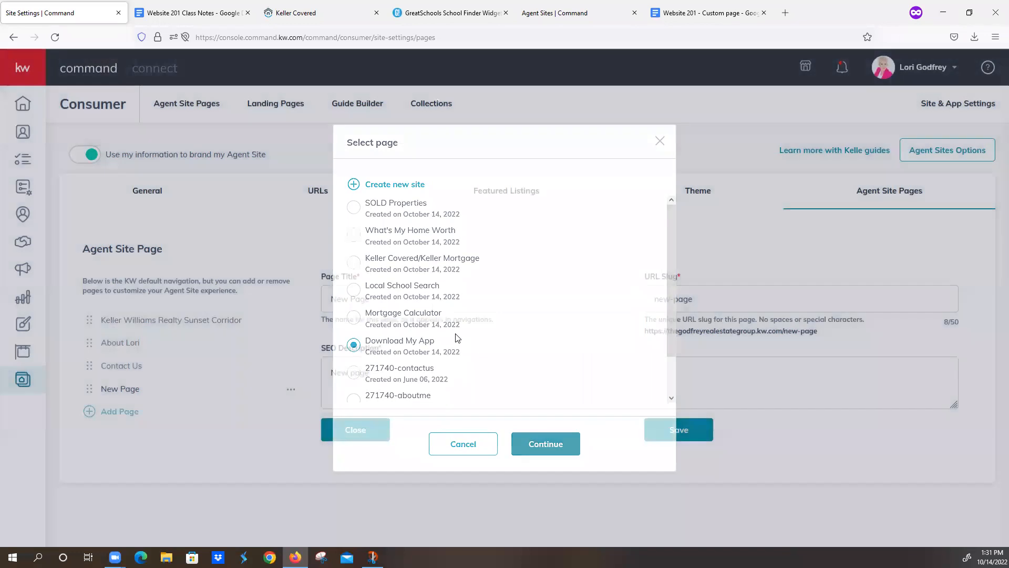
type("D")
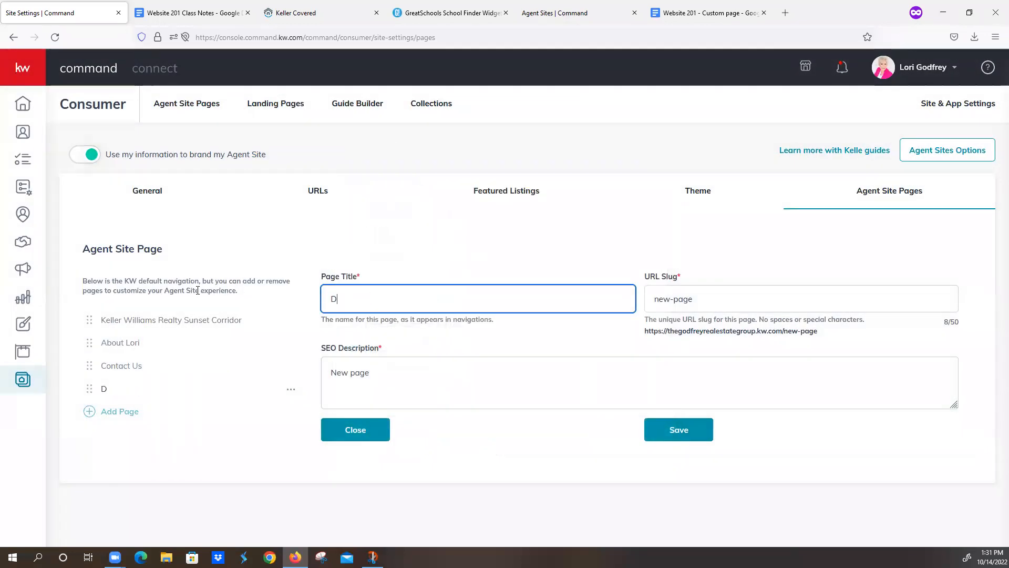
type("ownload My App")
key("Tab")
type("do")
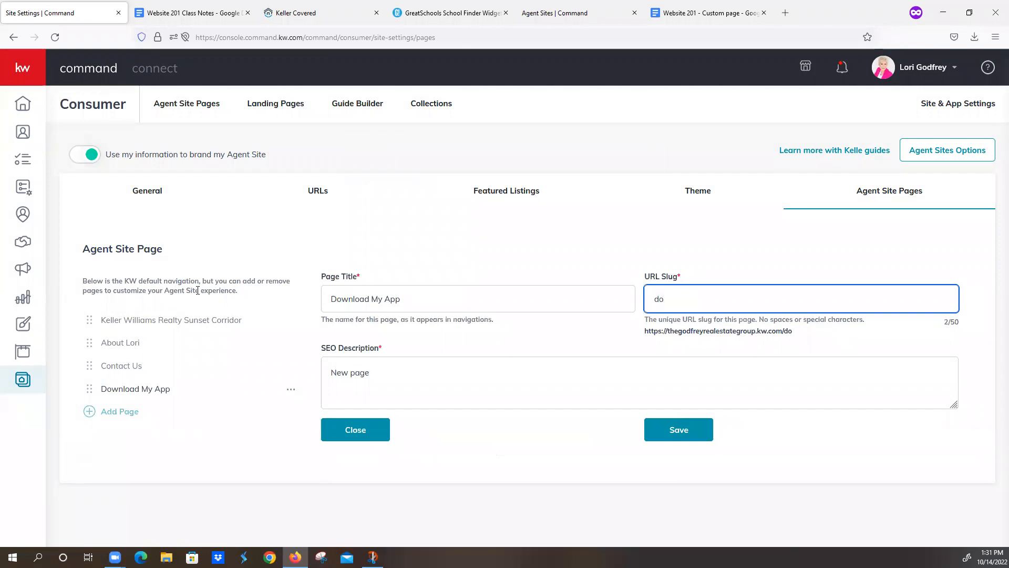
type("wnload-my-")
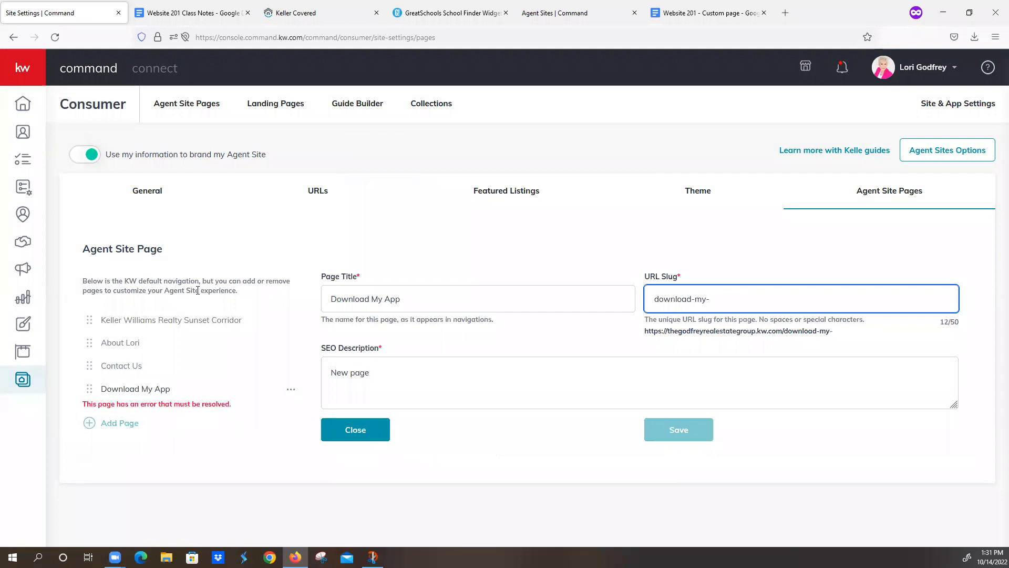
type("end")
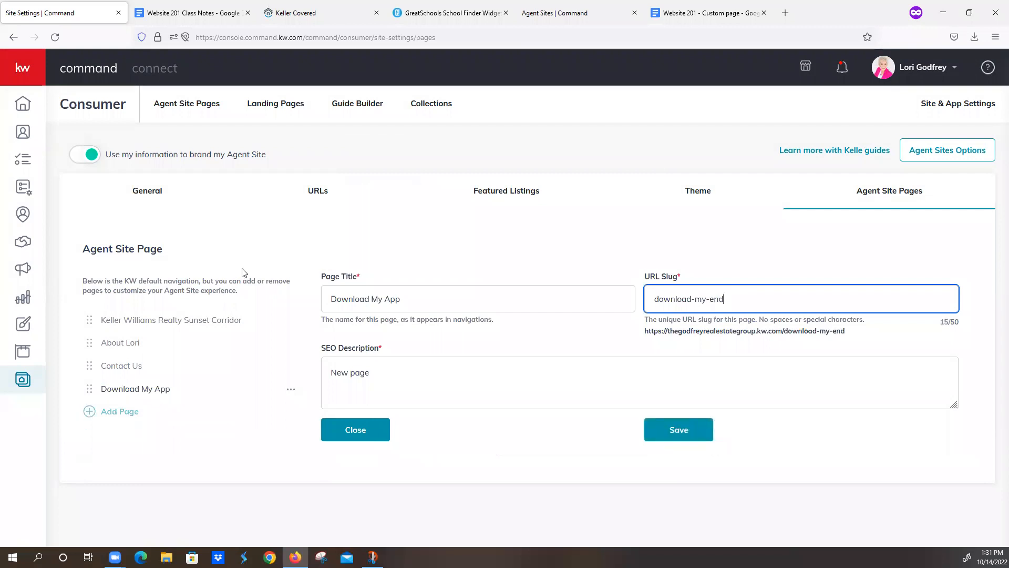
key("BackSpace")
key("BackSpace")
key("BackSpace")
type("app")
Step: Use the title 'Download My App' as the SEO description and save the page
key("shift+Tab")
key("ctrl+c")
left_click(388, 362)
key("ctrl+a")
key("ctrl+v")
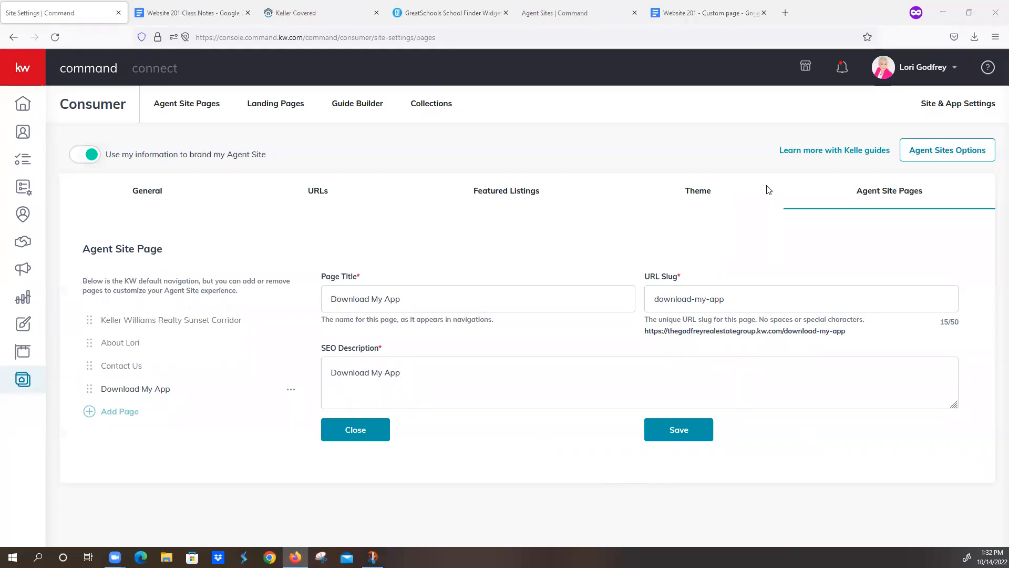
left_click(683, 430)
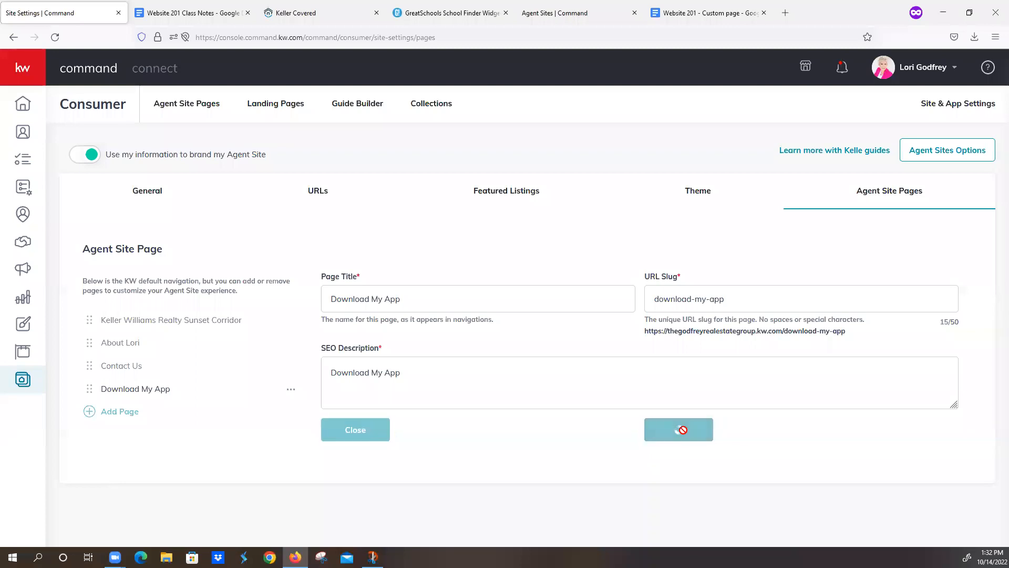
Step: Add another navigation page linked to Mortgage Calculator
left_click(90, 412)
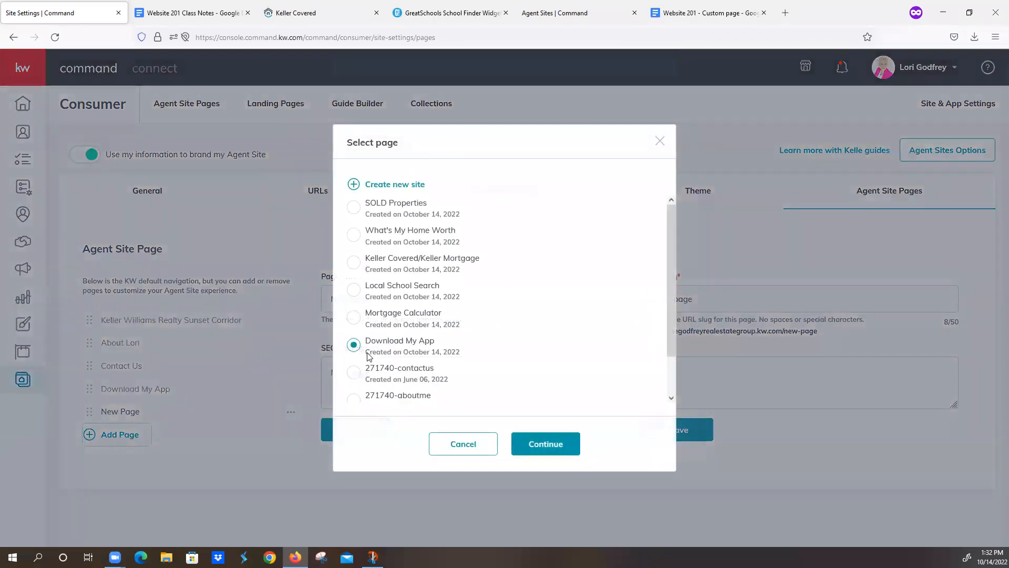
left_click(353, 317)
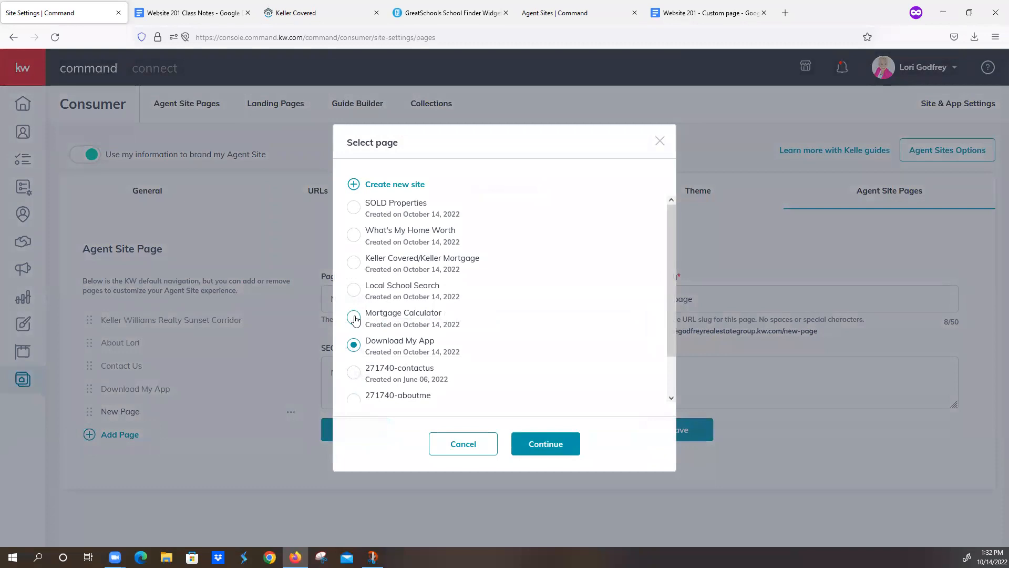
left_click(550, 444)
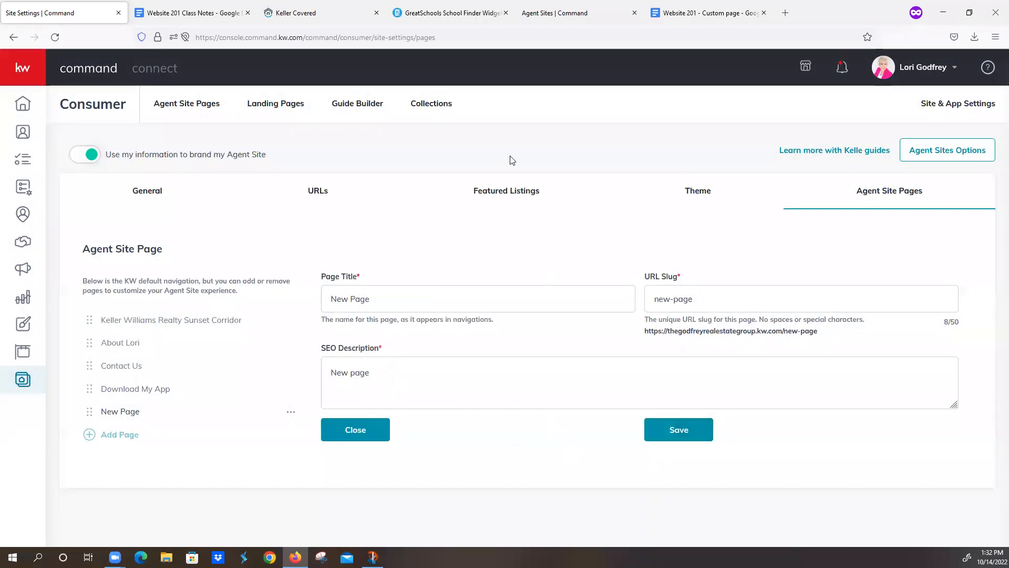
left_click(232, 13)
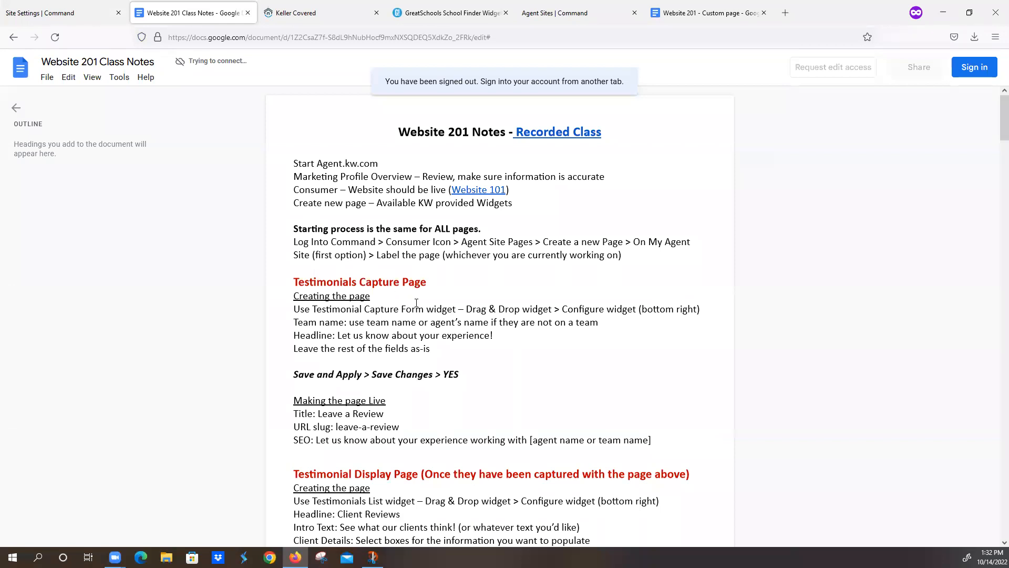
Step: Copy 'Mortgage Calculator' from the class notes and paste it as the page title
scroll(422, 309, "down", 12)
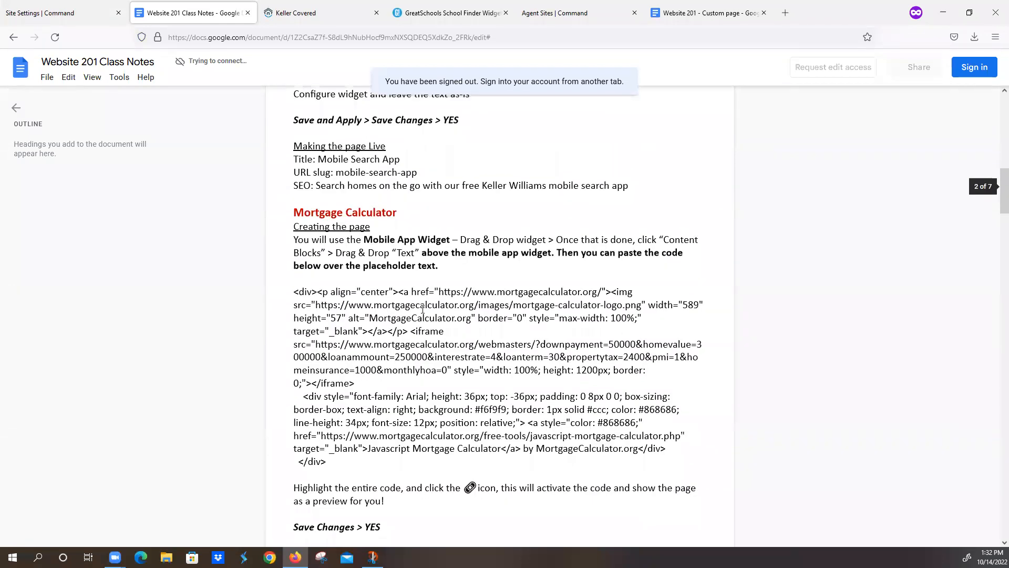
scroll(422, 309, "down", 5)
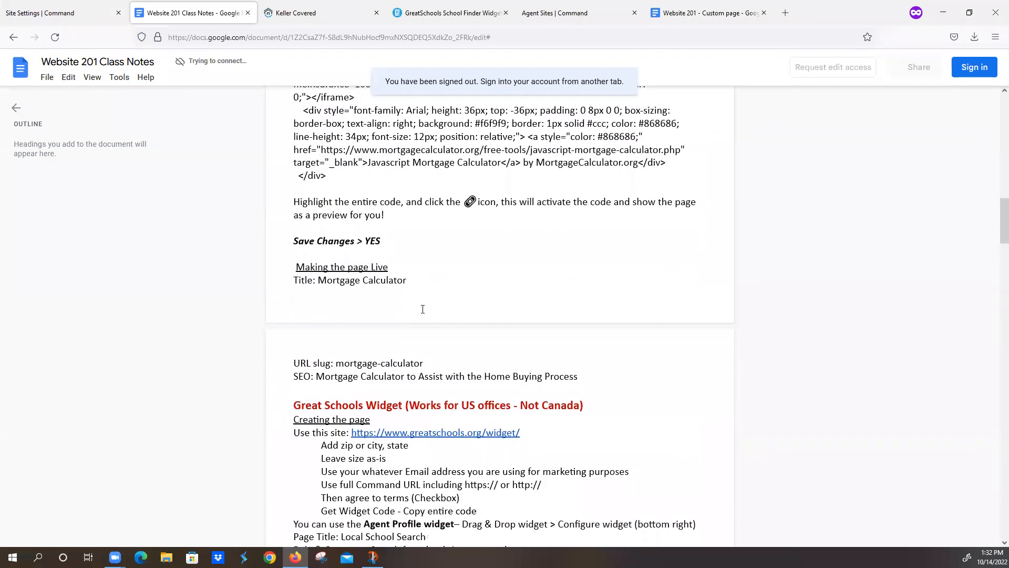
left_click_drag(292, 236, 422, 238)
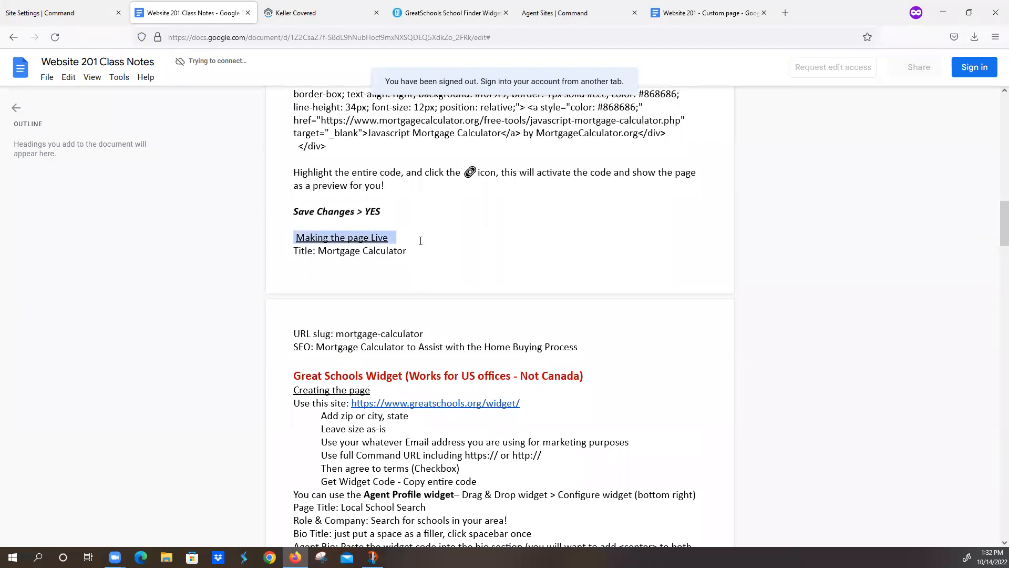
left_click(418, 243)
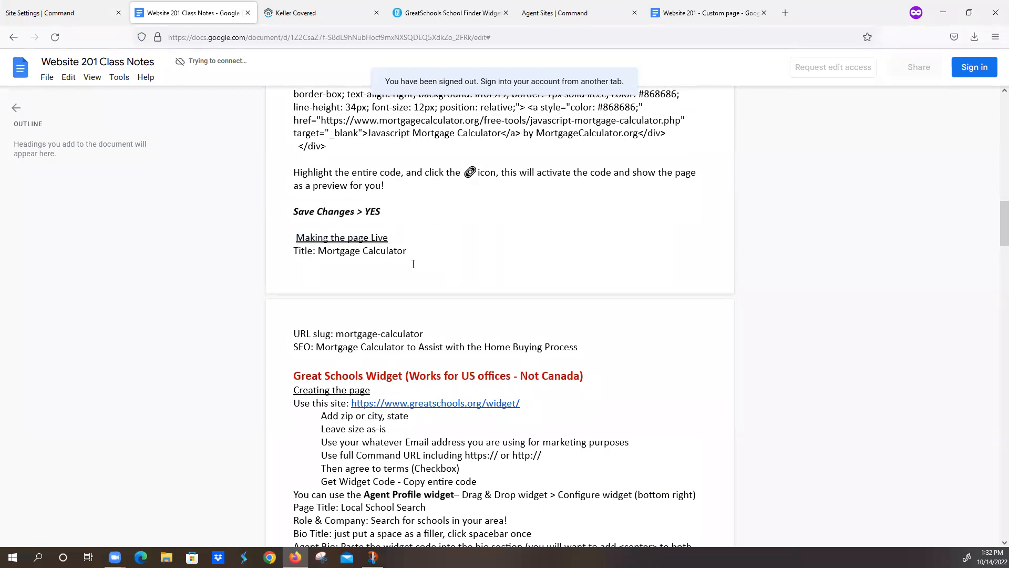
left_click_drag(319, 252, 406, 258)
key("ctrl+c")
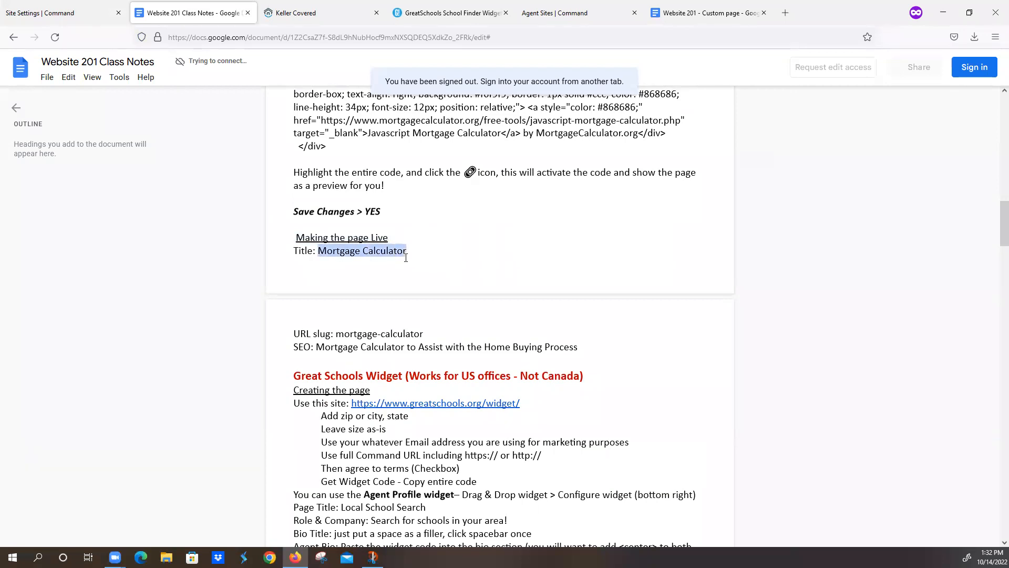
left_click(94, 14)
left_click_drag(374, 299, 271, 300)
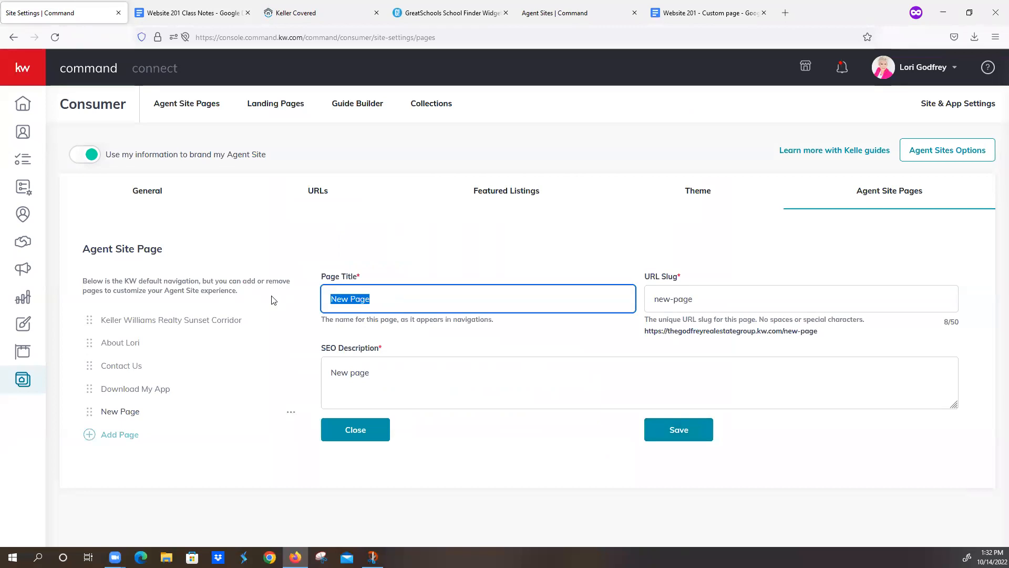
key("ctrl+v")
Step: Set the URL slug to mortgage-calculator, copied from the notes
left_click(210, 14)
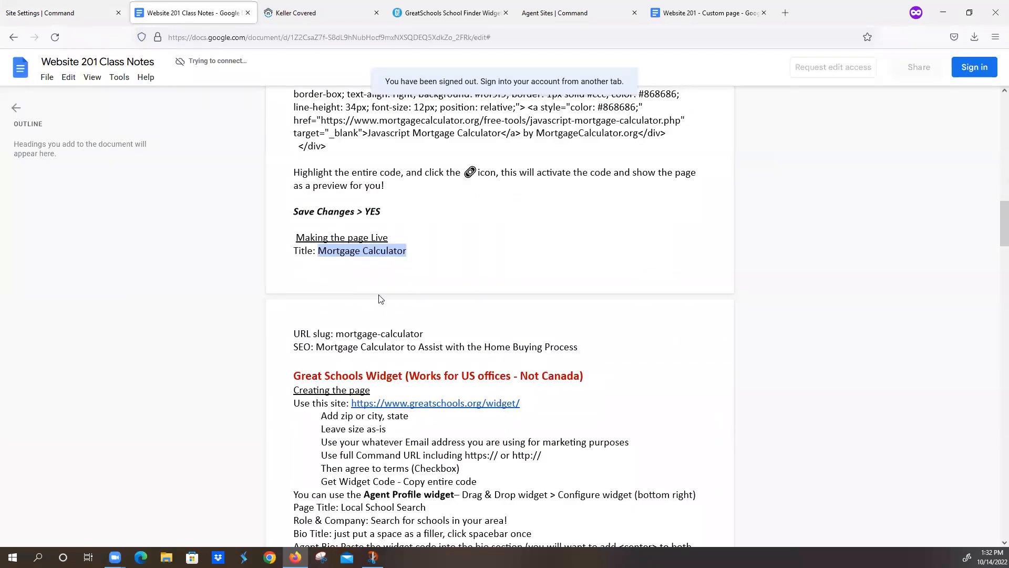
left_click_drag(338, 333, 452, 331)
key("ctrl+c")
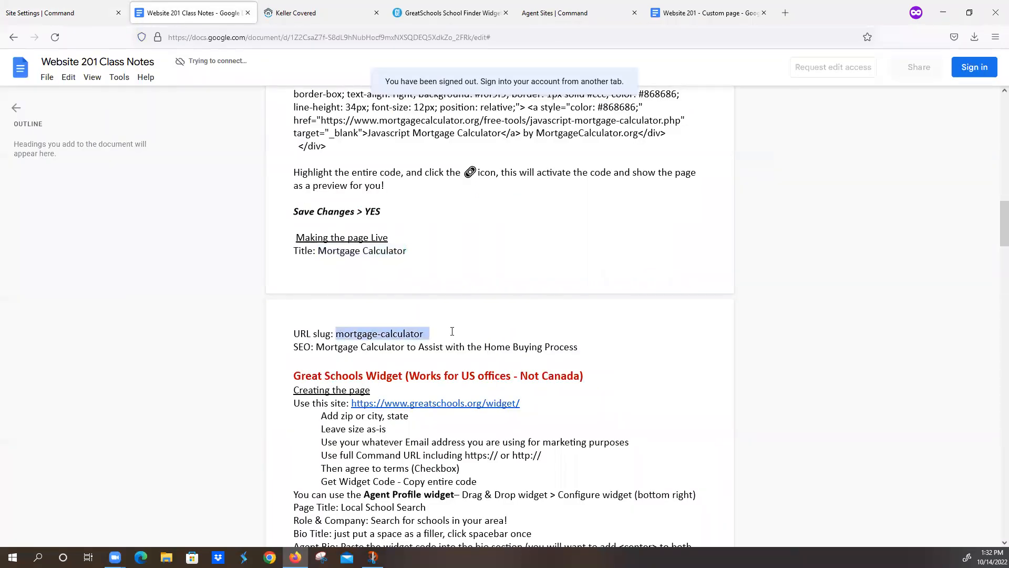
left_click(57, 13)
triple_click(674, 296)
key("ctrl+v")
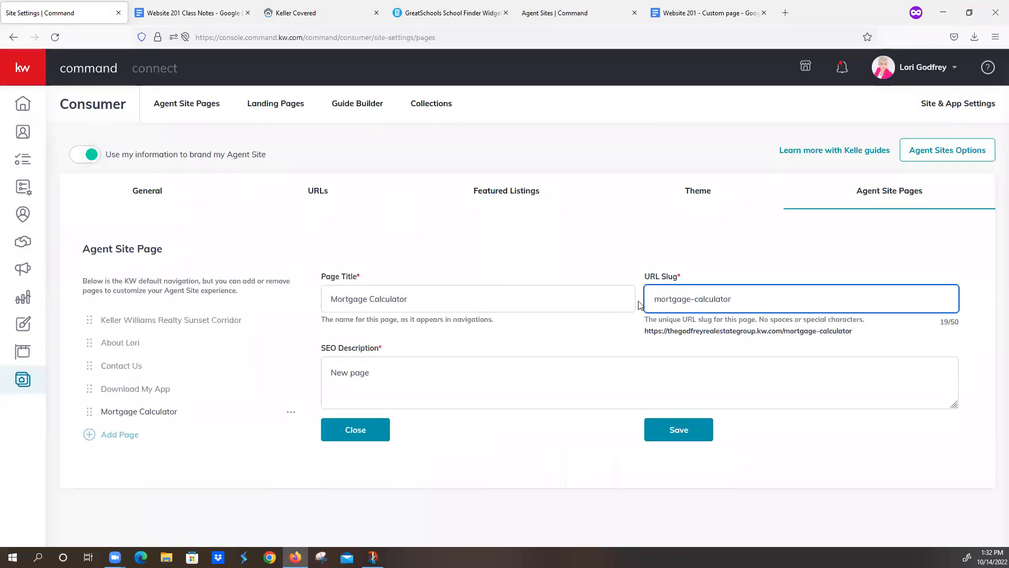
Step: Paste the Mortgage Calculator SEO description from the notes and save the page
left_click(218, 15)
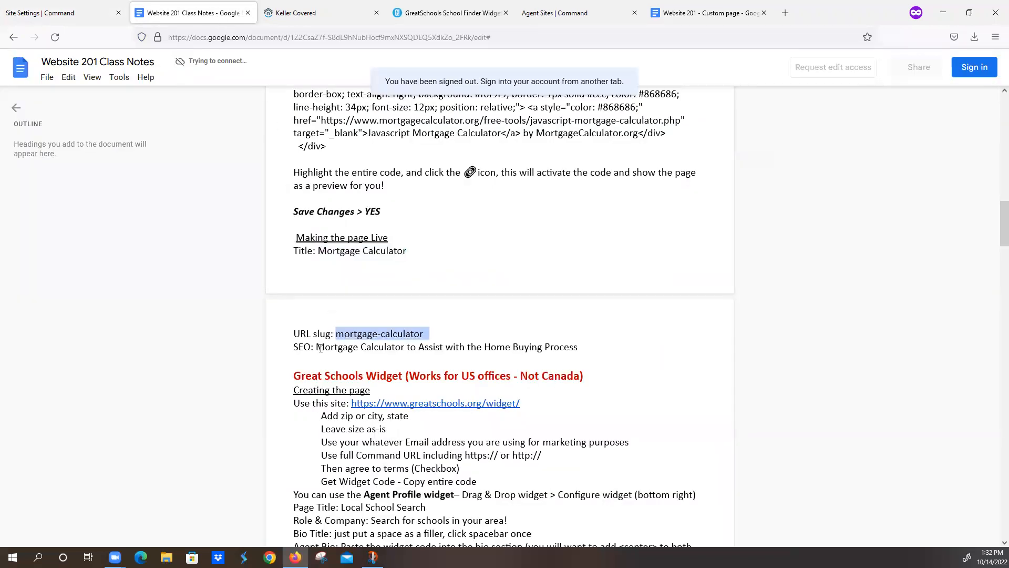
left_click_drag(317, 348, 576, 348)
key("ctrl+c")
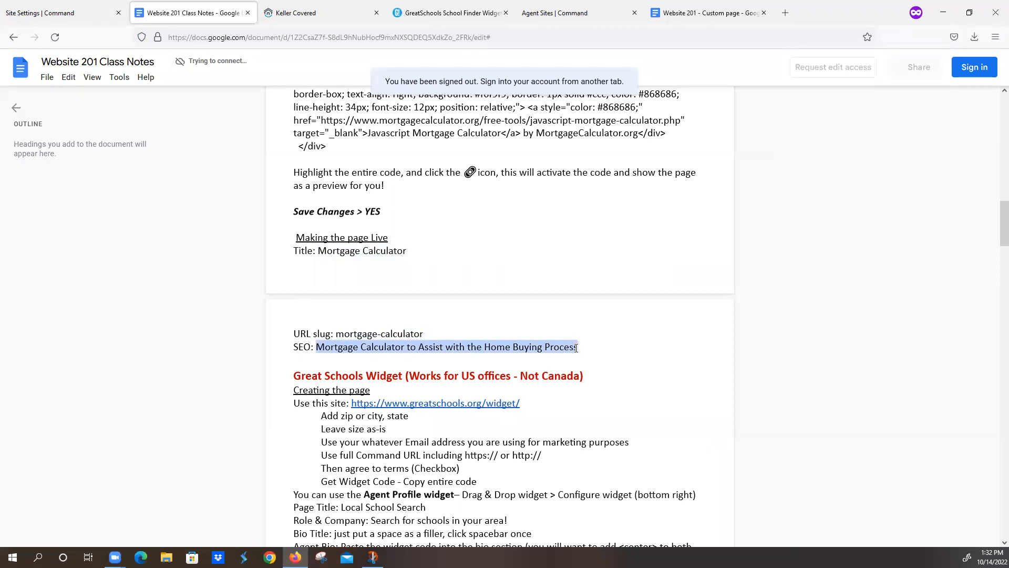
left_click(63, 13)
left_click_drag(371, 372, 295, 374)
key("ctrl+v")
left_click(666, 436)
Step: Add a Local School Search page titled 'Local School Search' with slug school-search
left_click(95, 441)
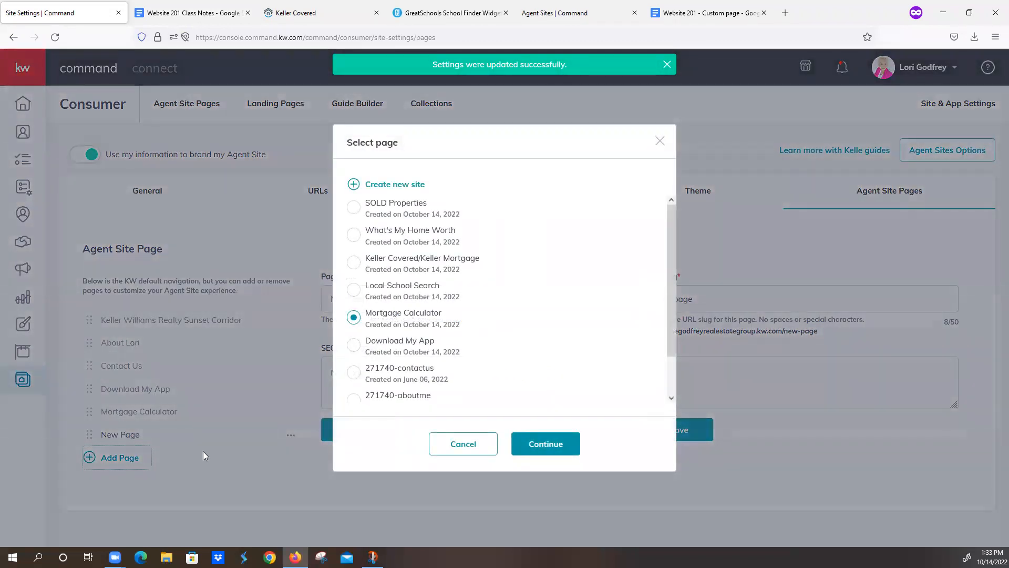
left_click(353, 290)
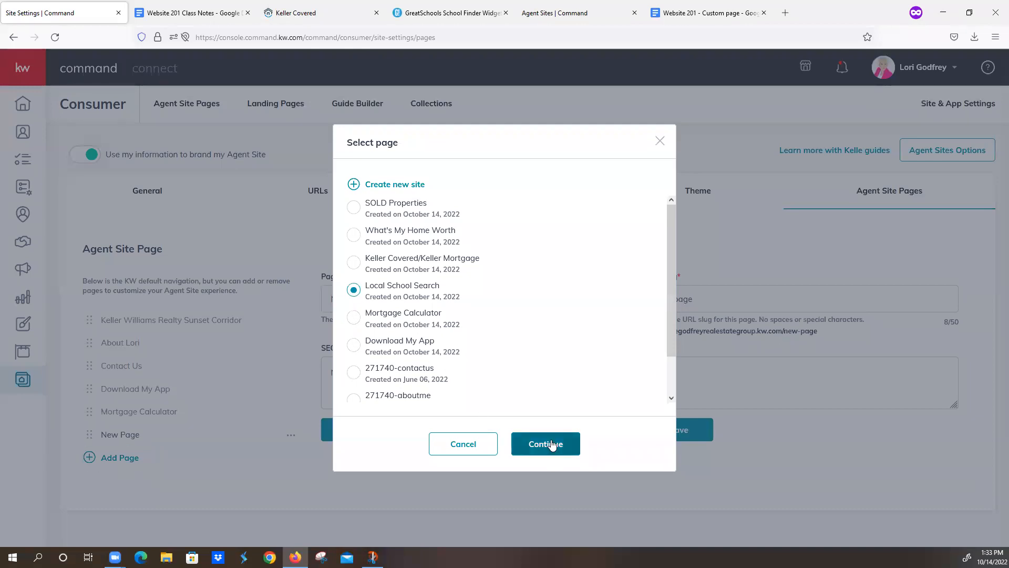
left_click(551, 446)
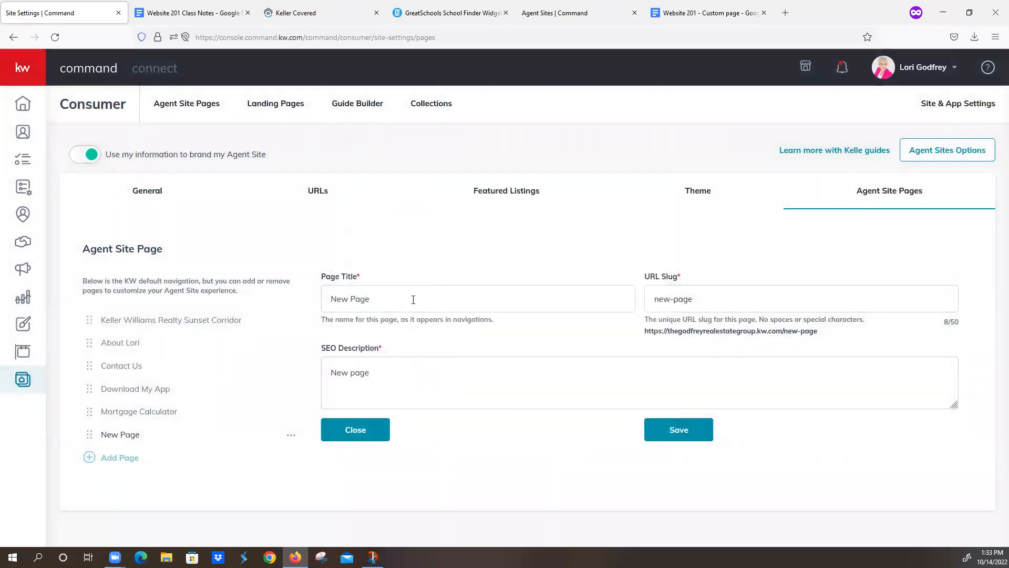
triple_click(413, 299)
type("Loca")
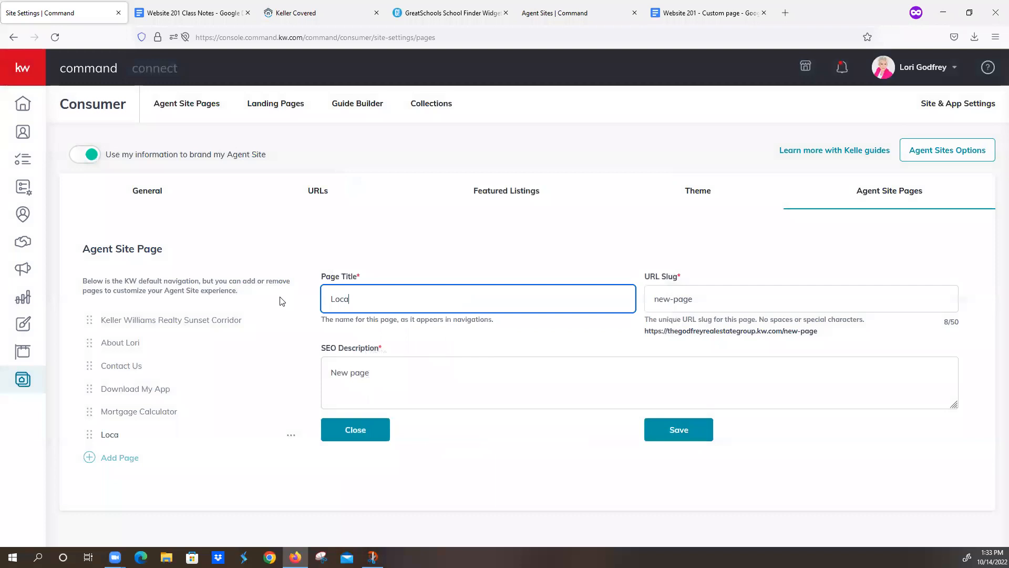
type("l School Search")
key("Tab")
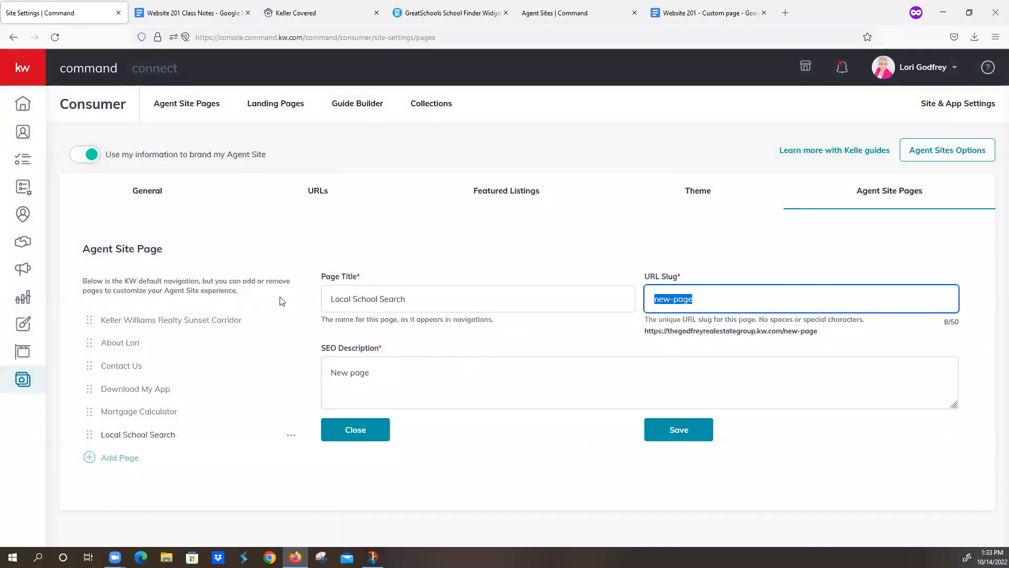
type("school-search")
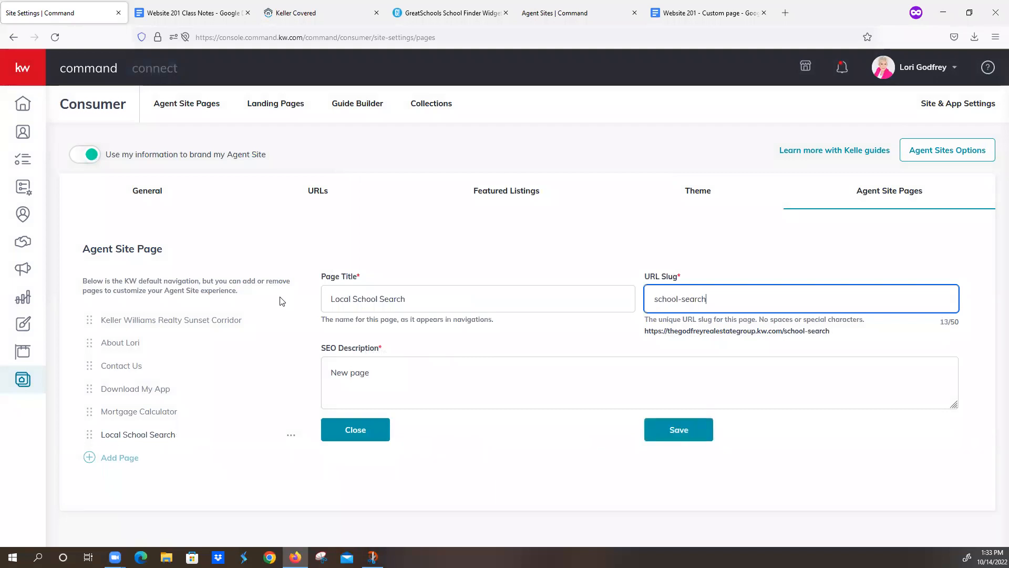
Step: Paste 'Search for schools in your area' from the notes as the SEO description and save
left_click(179, 13)
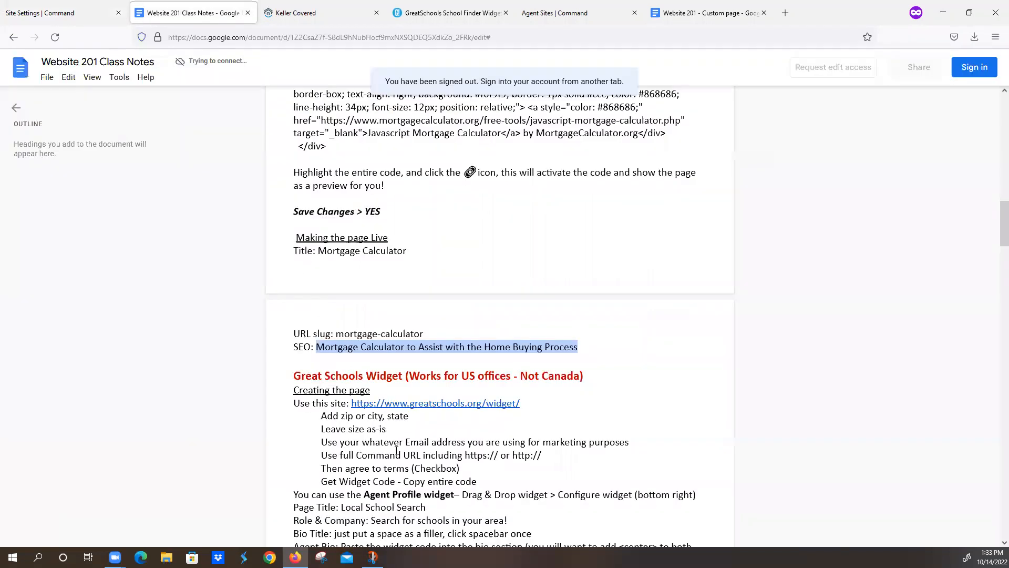
scroll(404, 455, "down", 5)
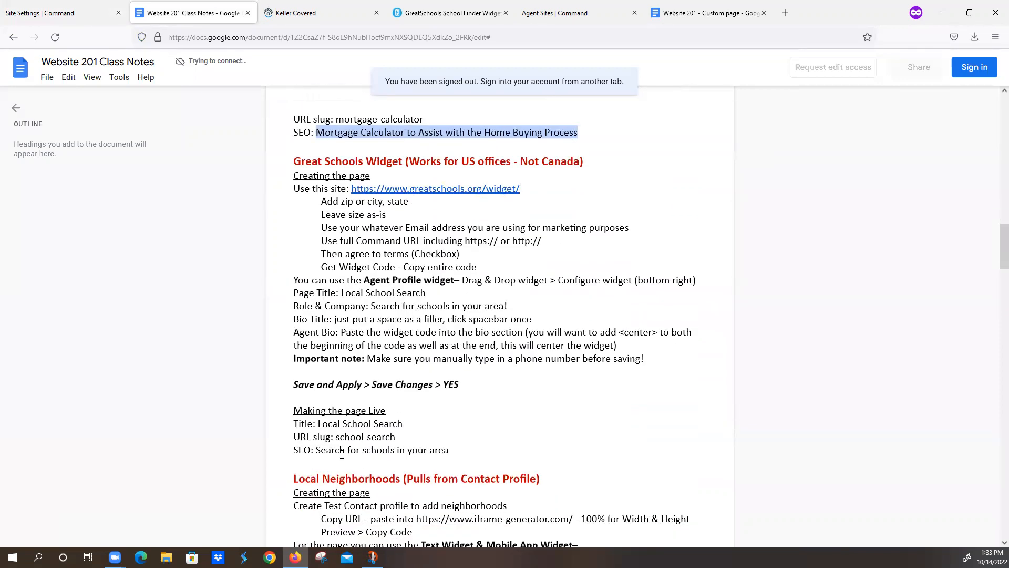
left_click_drag(317, 449, 466, 450)
key("ctrl+c")
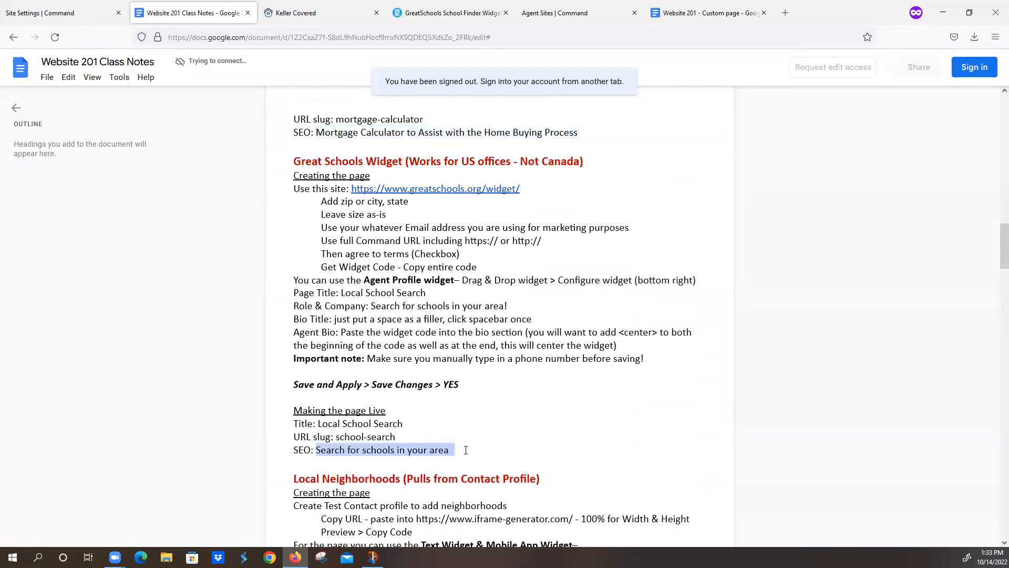
left_click(56, 13)
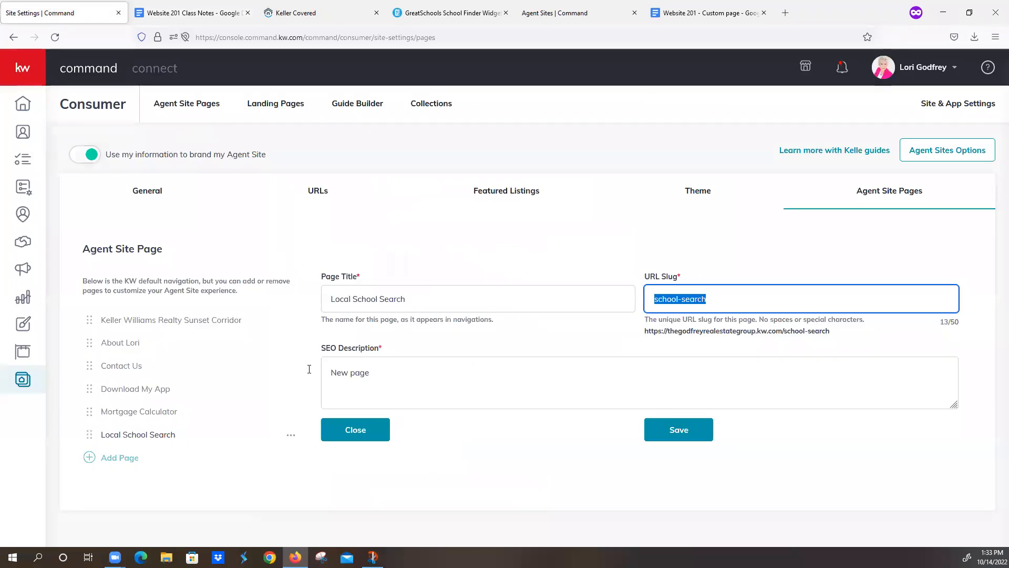
key("Tab")
key("ctrl+v")
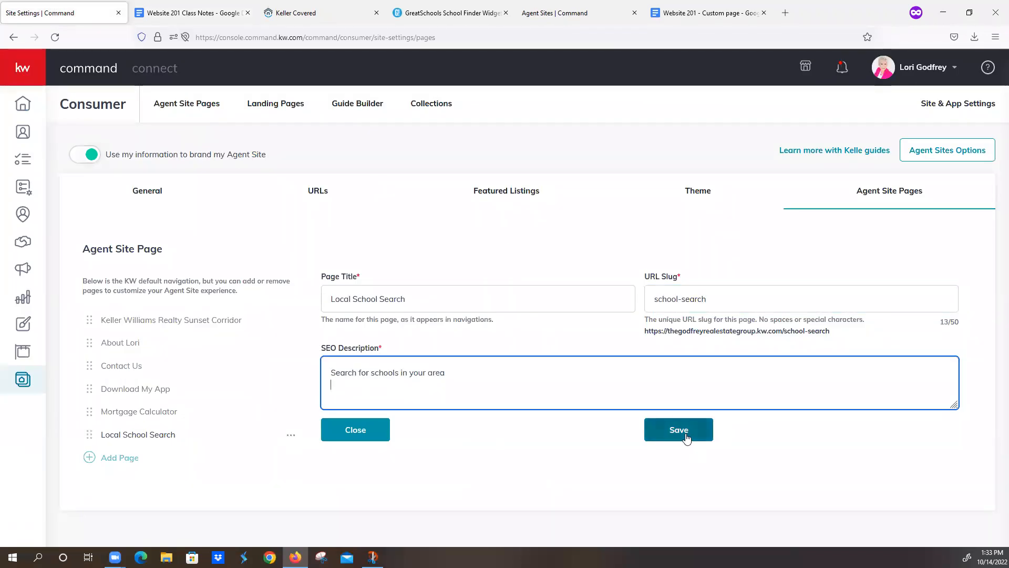
left_click(679, 436)
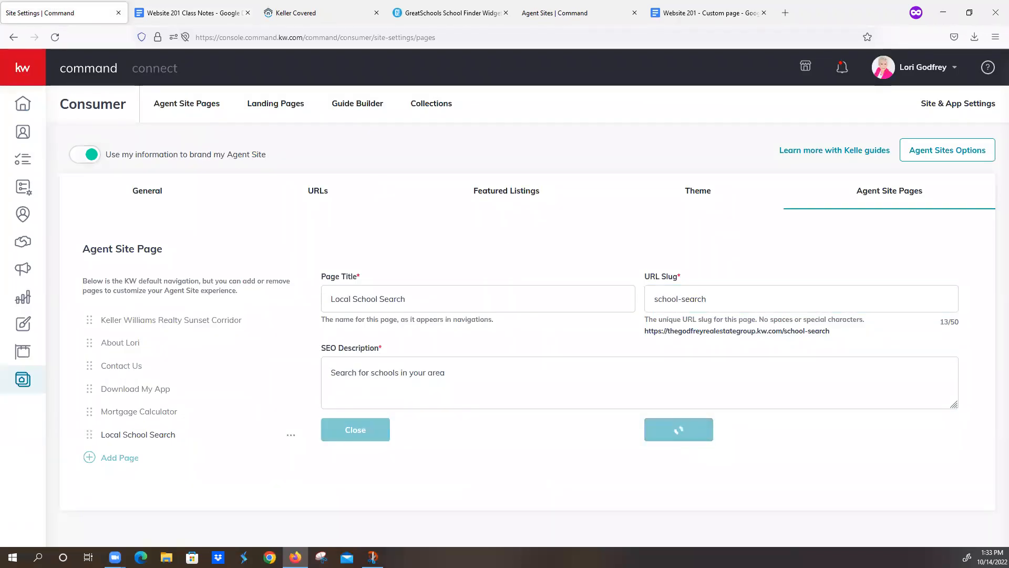
left_click(102, 458)
Step: Link the new page to Keller Covered/Keller Mortgage, titled likewise, with slug keller-covered
left_click(353, 263)
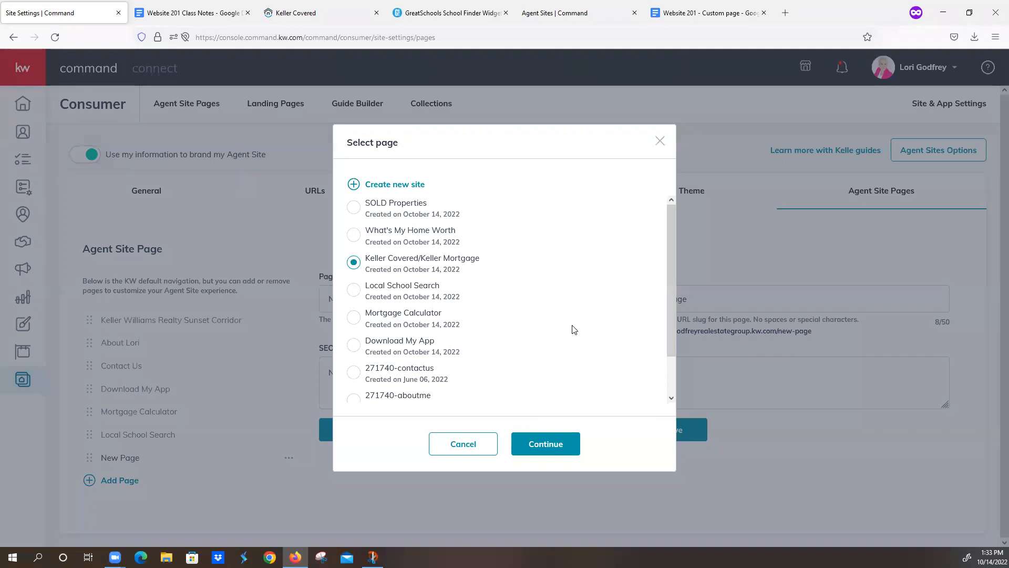
left_click(543, 448)
left_click_drag(420, 309, 264, 308)
type("Kell")
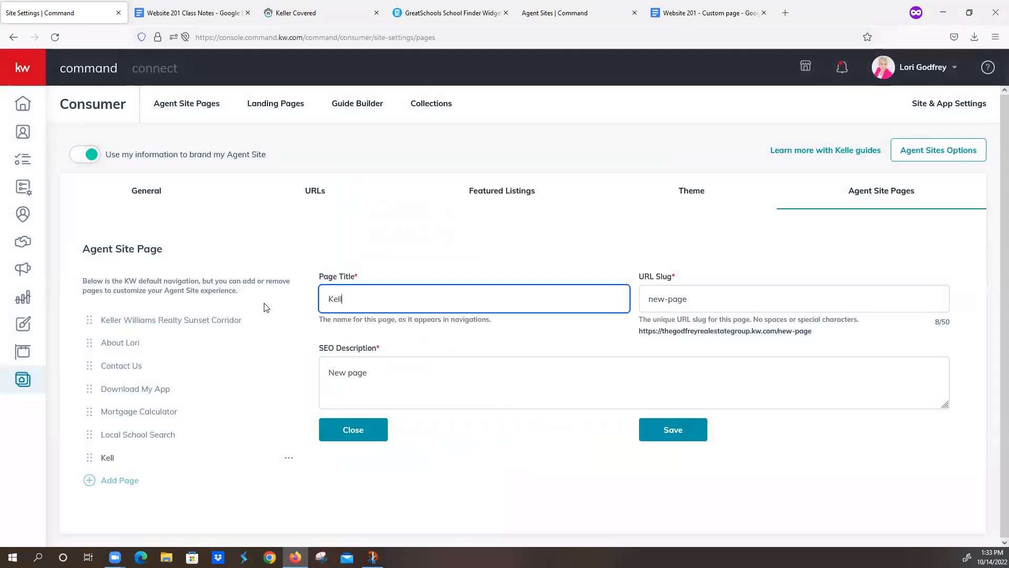
type("er Covered/Keller Mortgage")
key("Tab")
type("ke")
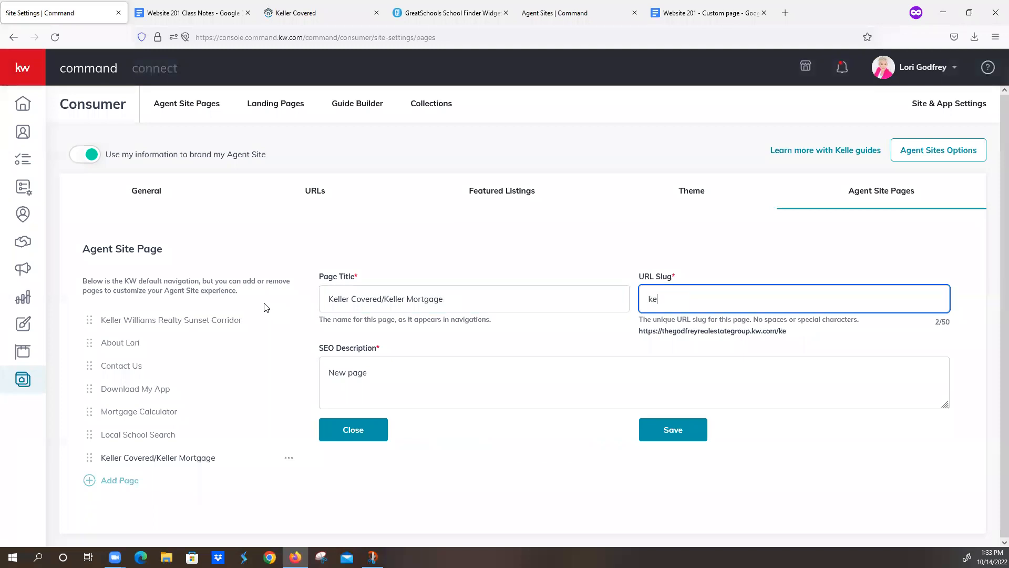
type("ller-covered")
key("Tab")
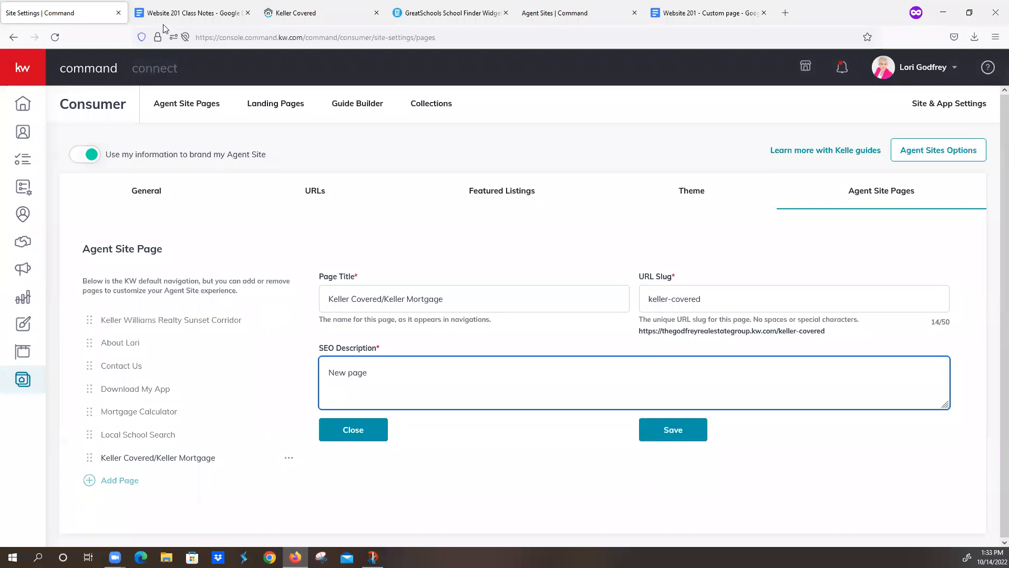
Step: Paste the Keller Covered 'Make every dollar count' SEO line from the notes and save the page
left_click(179, 13)
scroll(415, 461, "down", 13)
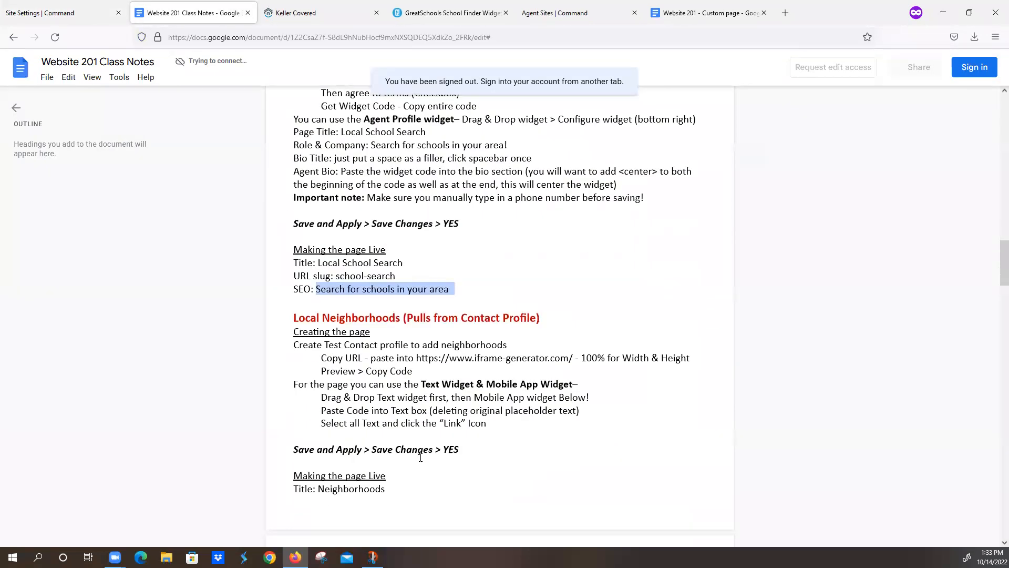
scroll(410, 447, "down", 1)
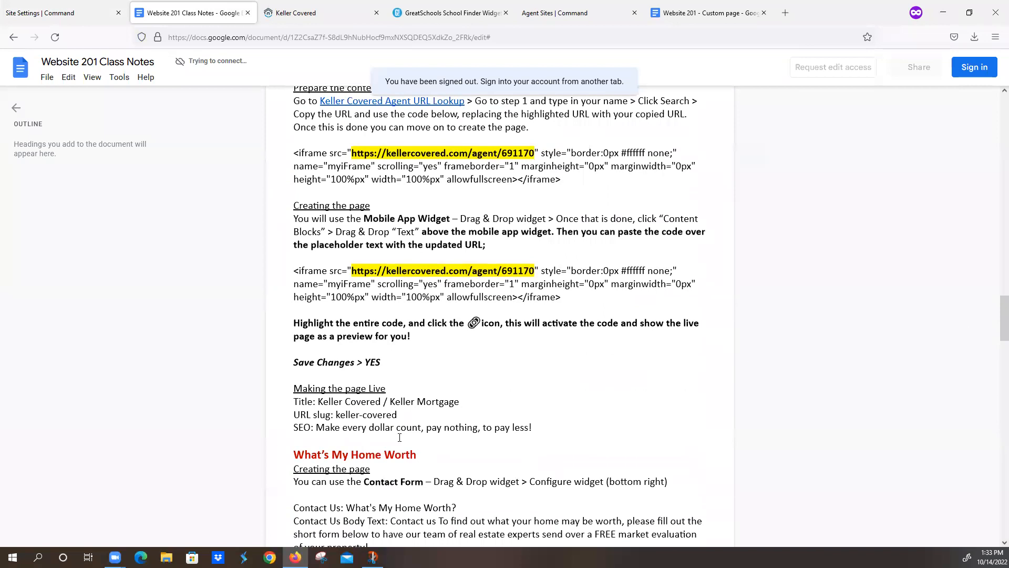
left_click_drag(318, 428, 534, 427)
key("ctrl+c")
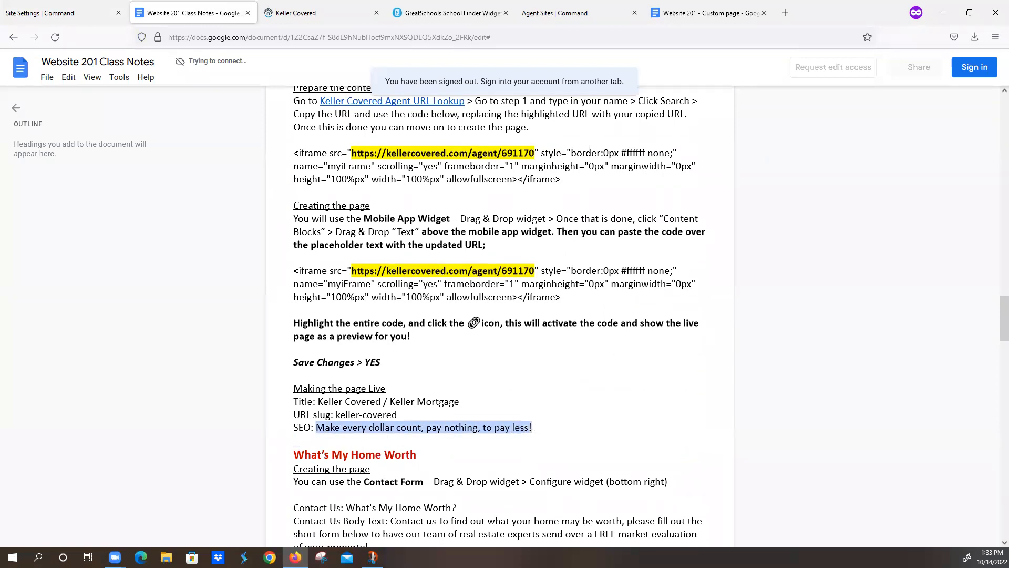
left_click(61, 13)
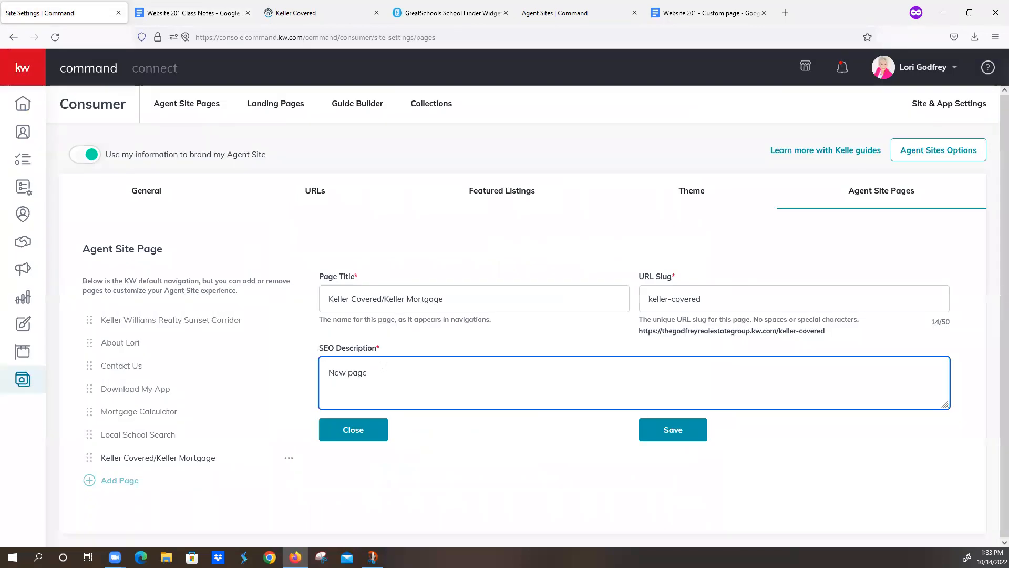
left_click_drag(384, 365, 307, 376)
key("ctrl+v")
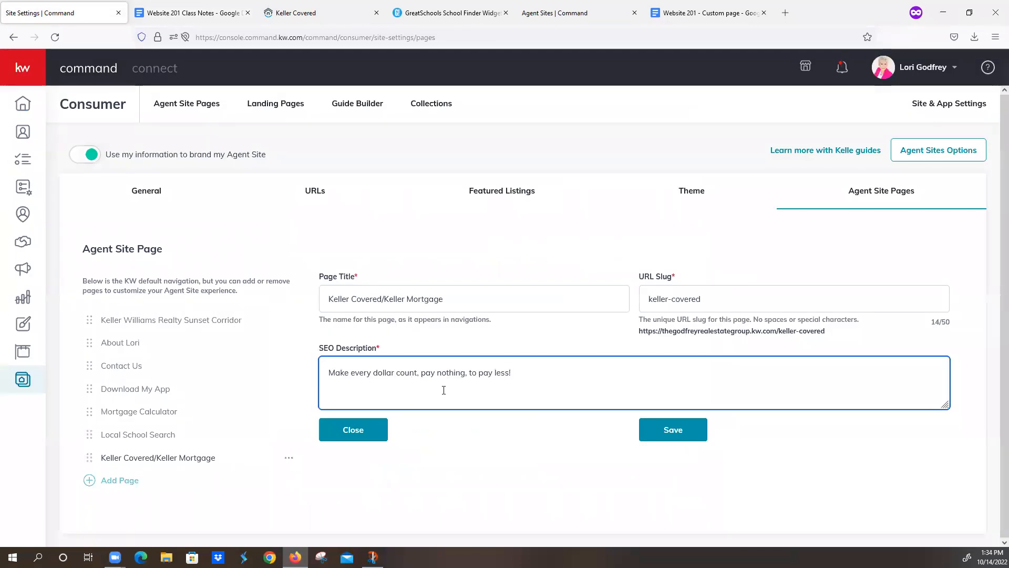
left_click(664, 429)
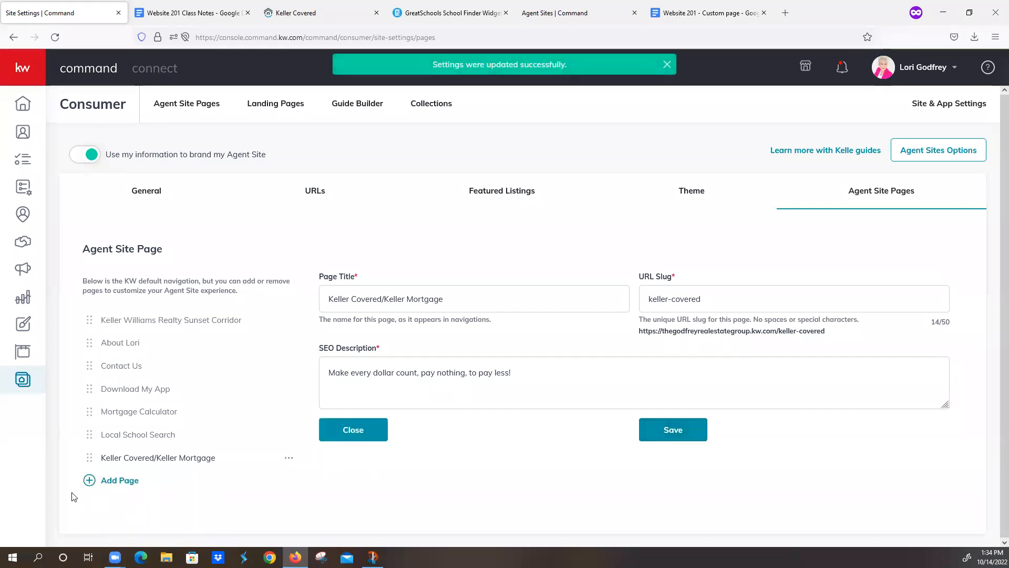
Step: Add a What's My Home Worth page and paste its title 'What's My Home Worth?' from the notes
left_click(92, 479)
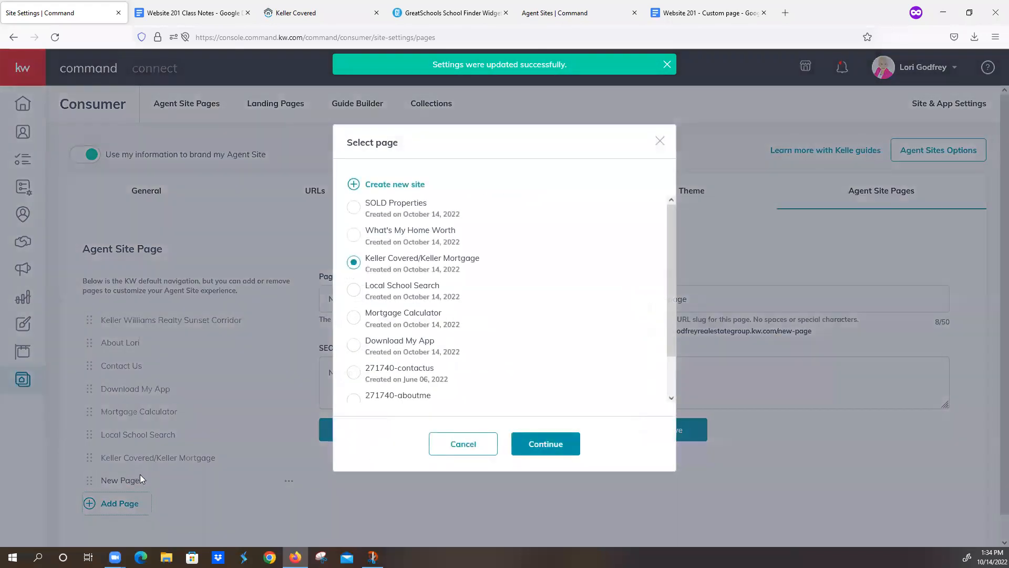
left_click(354, 235)
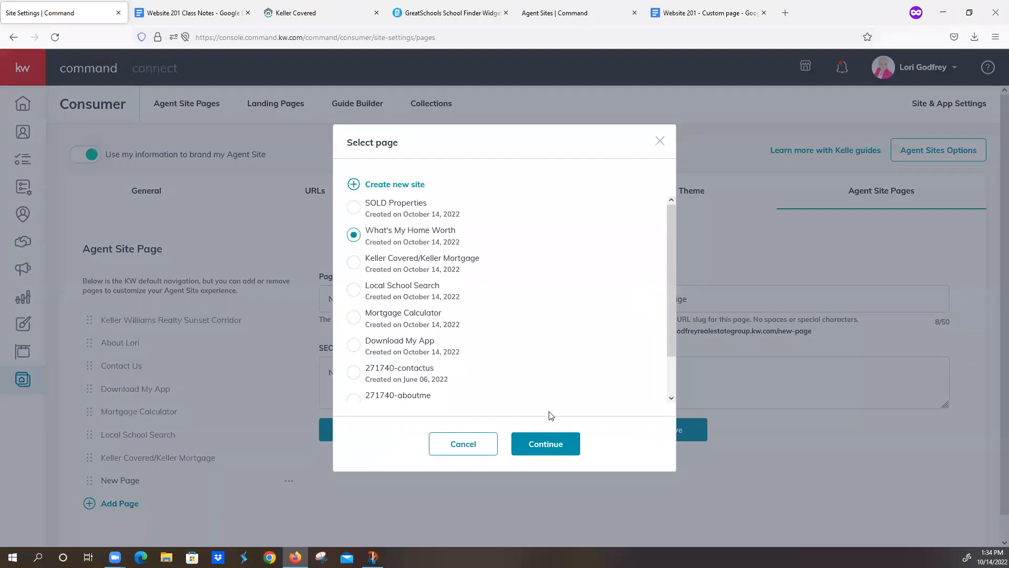
left_click(553, 448)
left_click(194, 12)
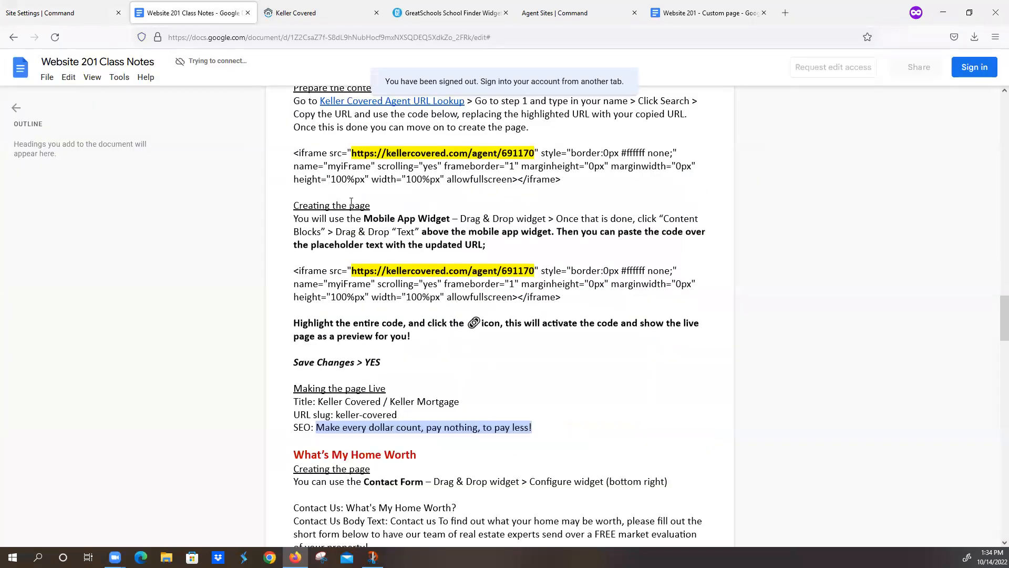
scroll(413, 359, "down", 5)
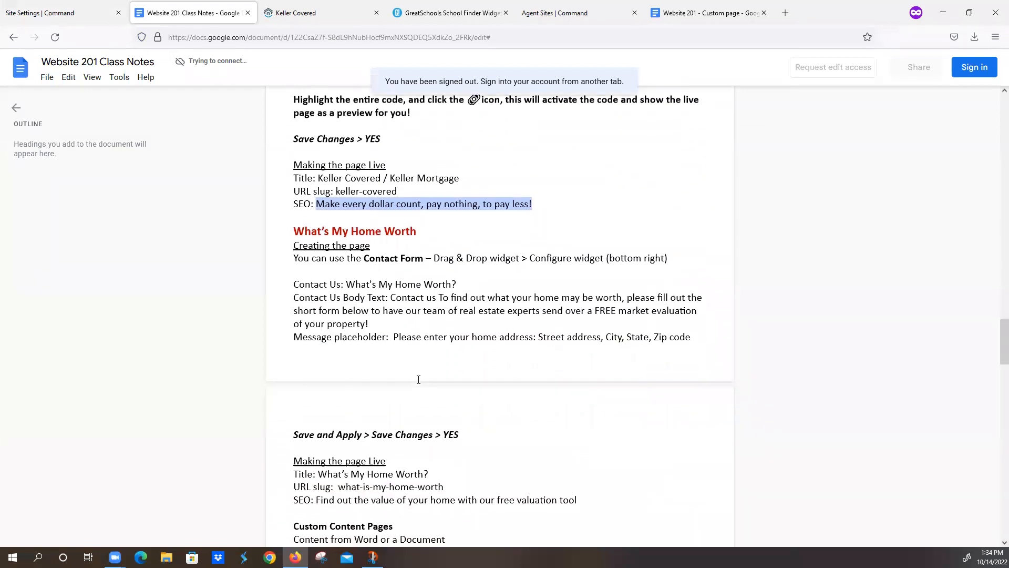
left_click_drag(294, 418, 403, 414)
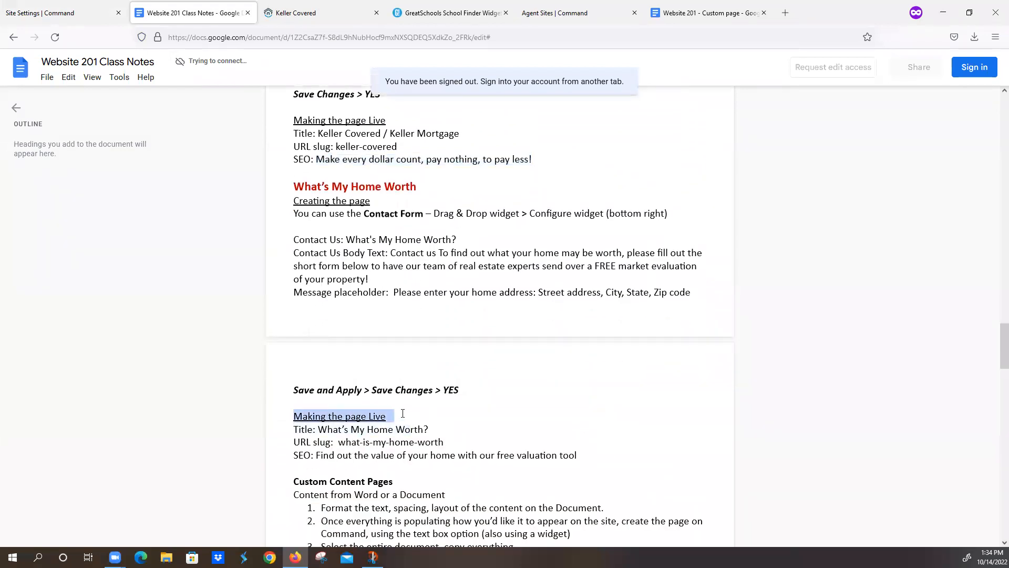
left_click(406, 413)
left_click_drag(319, 430, 438, 429)
key("ctrl+c")
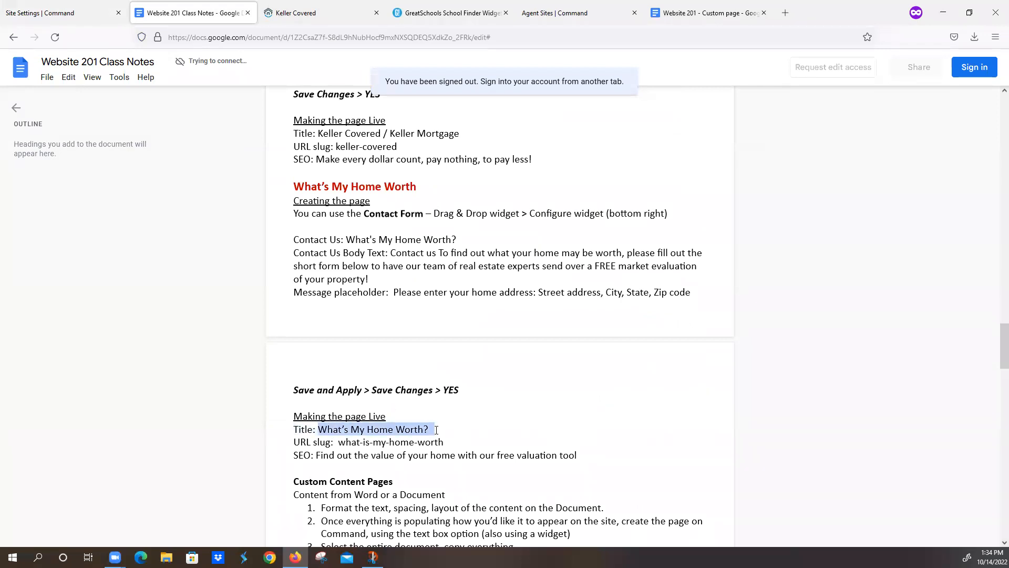
left_click(67, 14)
left_click_drag(376, 300, 303, 299)
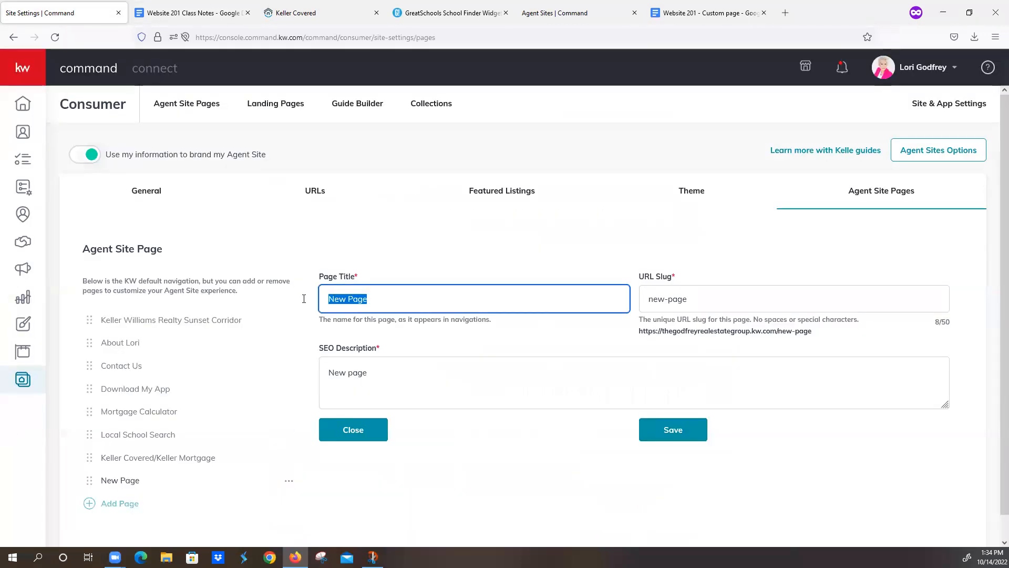
key("ctrl+v")
Step: Replace the new-page slug with what-is-my-home-worth from the notes
left_click(221, 13)
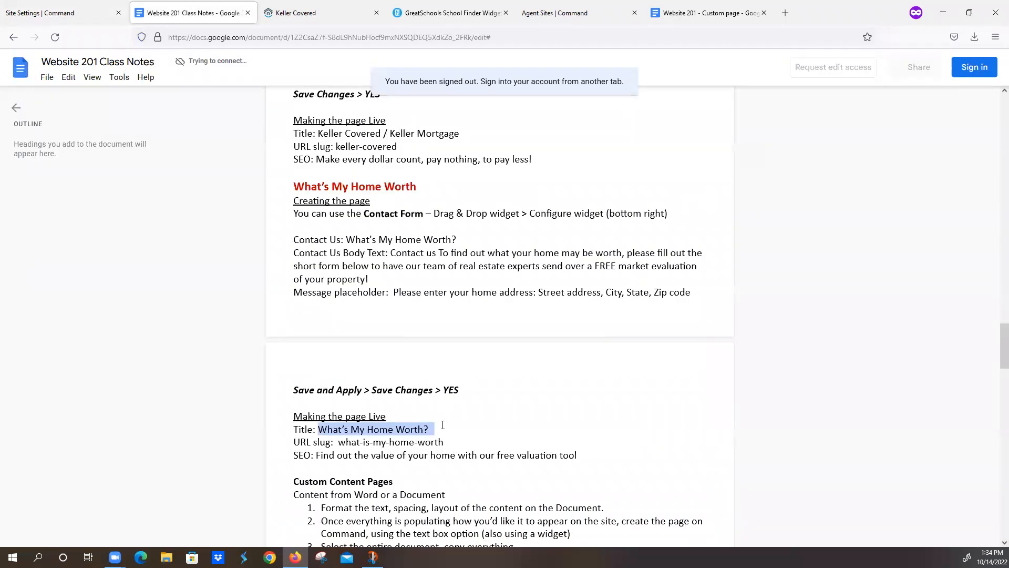
left_click_drag(339, 443, 442, 442)
key("ctrl+c")
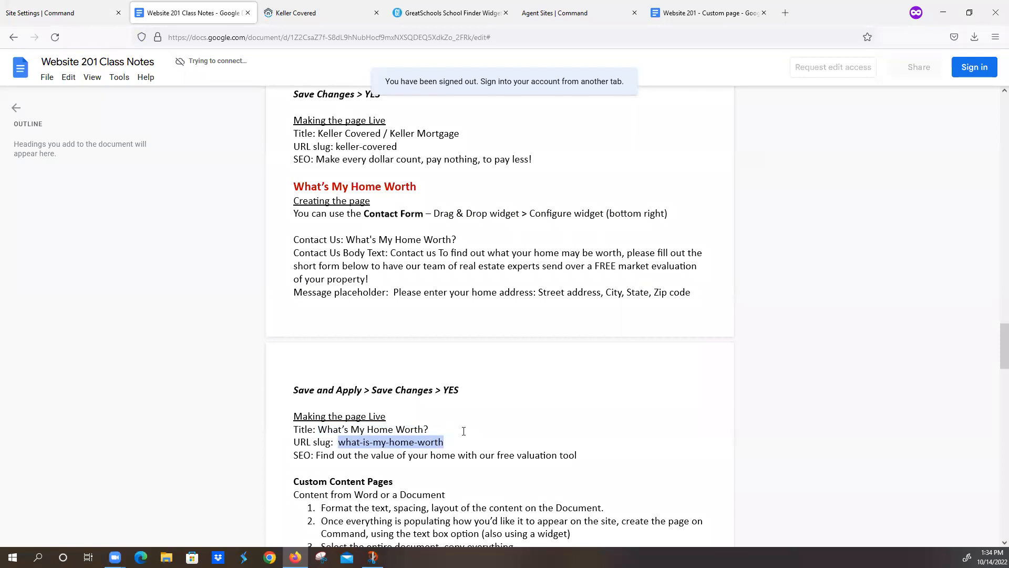
left_click(64, 13)
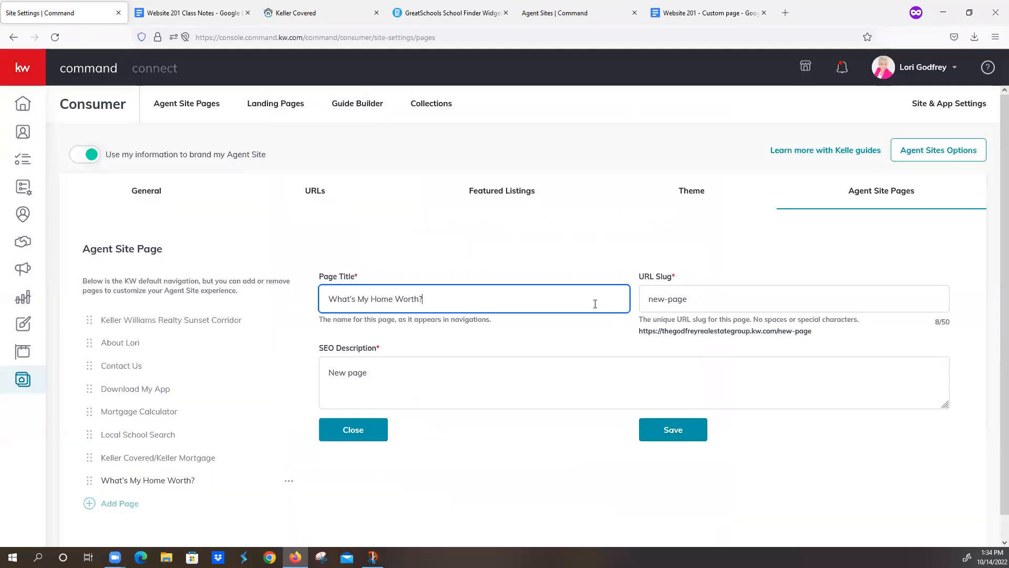
left_click_drag(686, 300, 630, 302)
key("ctrl+v")
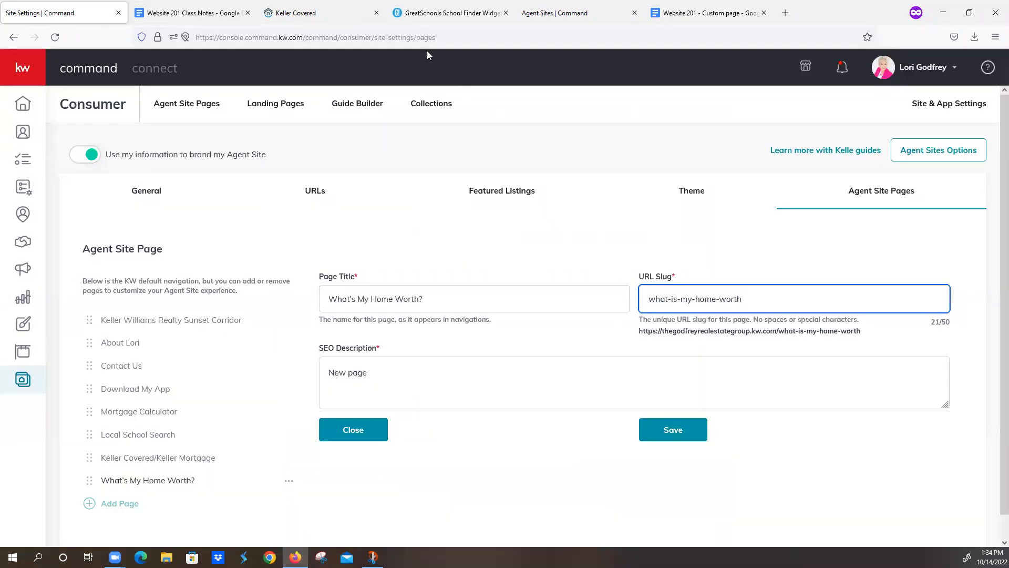
Step: Paste the valuation SEO sentence from the notes as the description and save the page
left_click(202, 16)
left_click_drag(317, 455, 582, 453)
key("ctrl+c")
left_click(63, 15)
left_click_drag(399, 375, 310, 380)
key("ctrl+v")
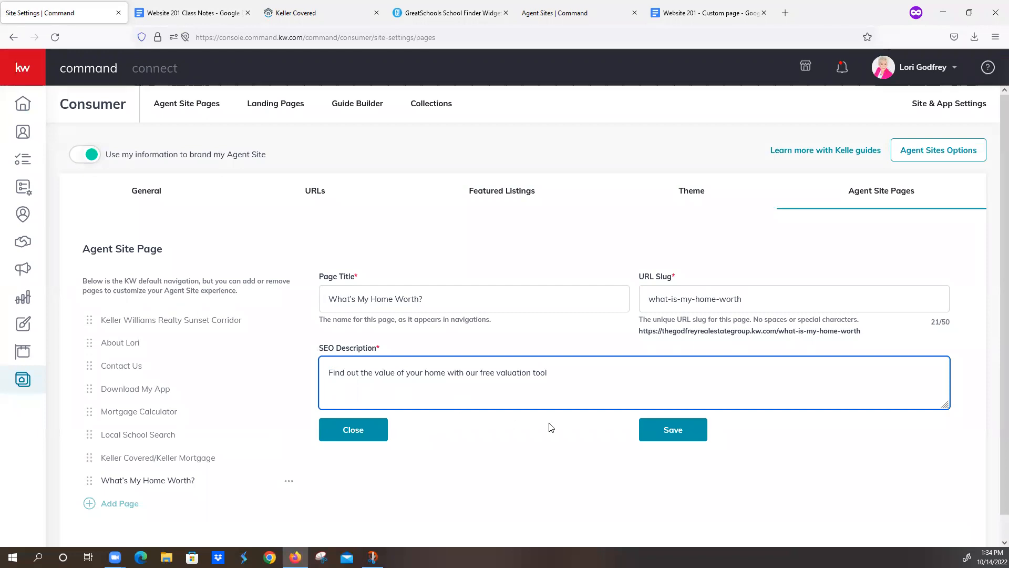
left_click(671, 431)
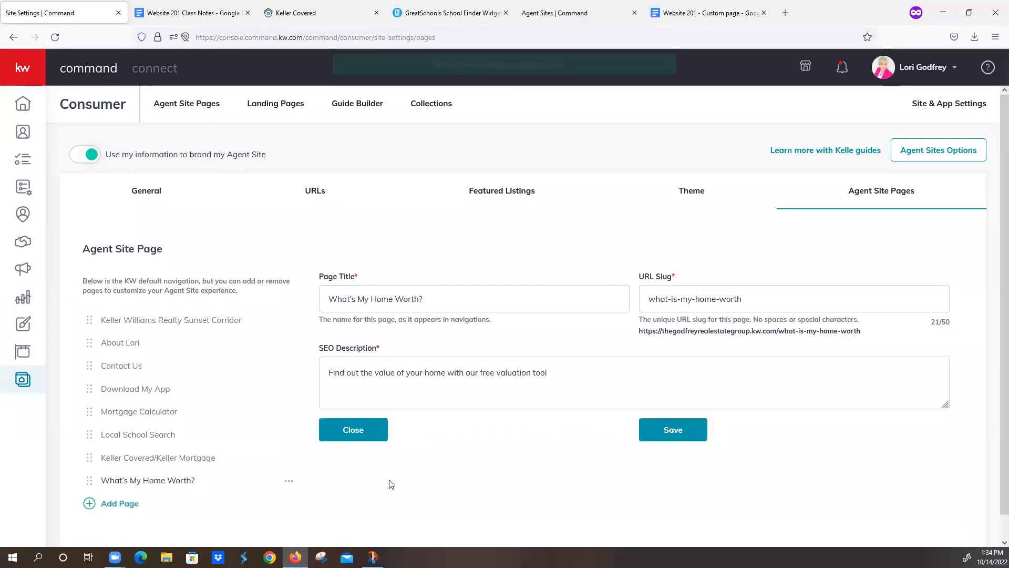
left_click(90, 503)
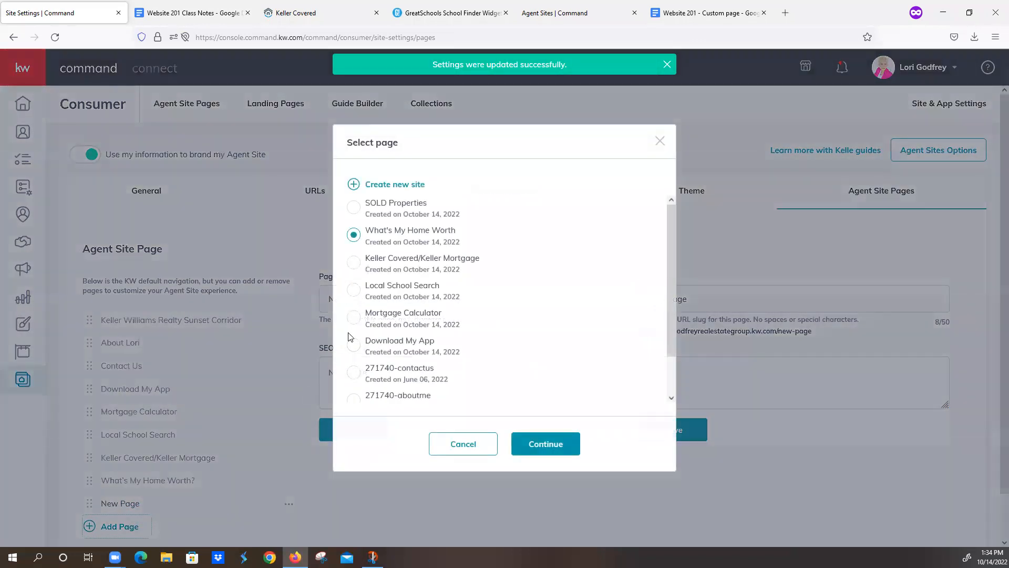
Step: Create the SOLD Properties page titled 'Sold Properties', slug sold-properties, description 'Check out my most recent sales'
left_click(354, 208)
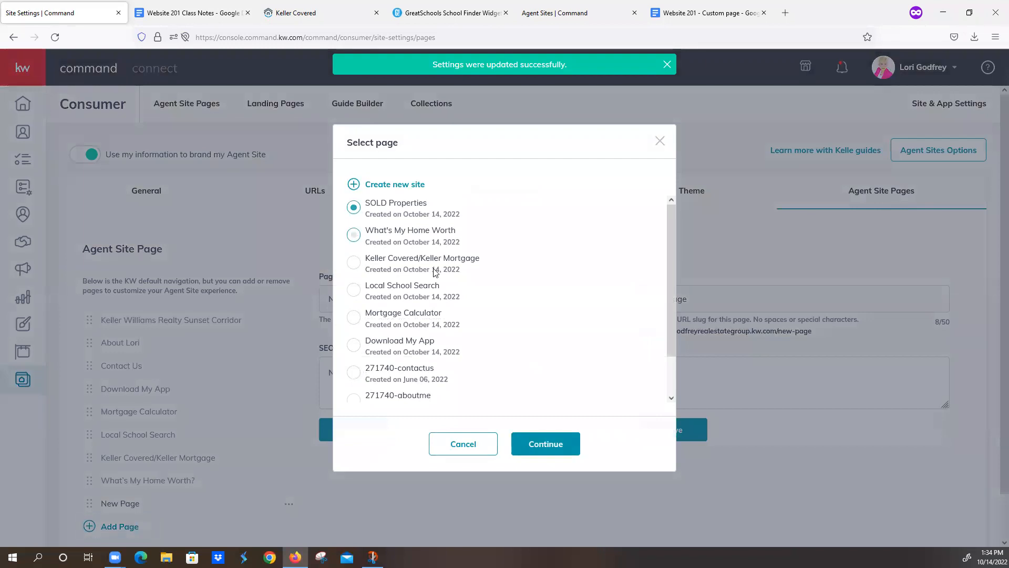
left_click(547, 444)
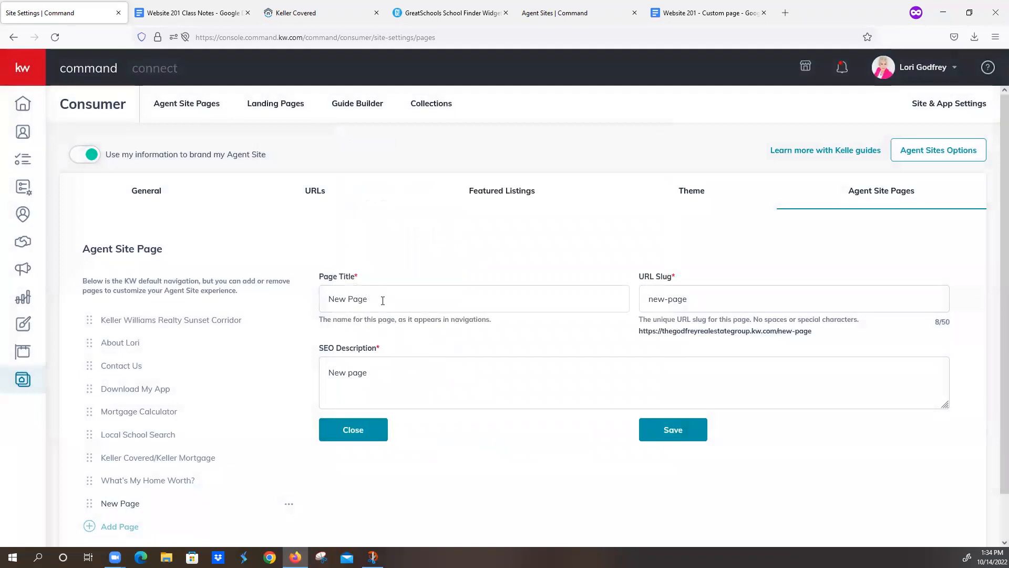
left_click_drag(382, 300, 256, 296)
type("Sold Pro")
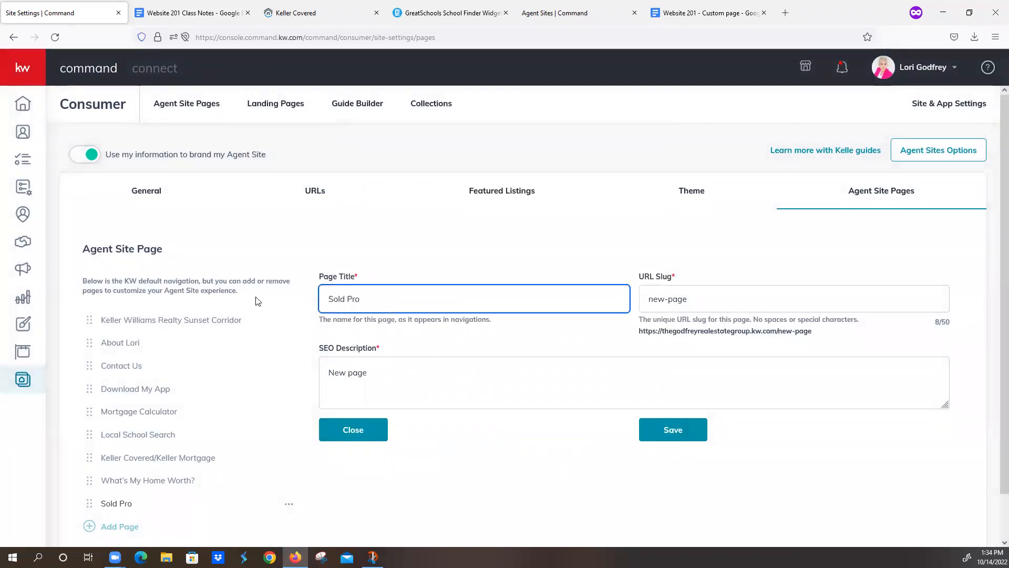
type("perties")
key("Tab")
type("sold-properties")
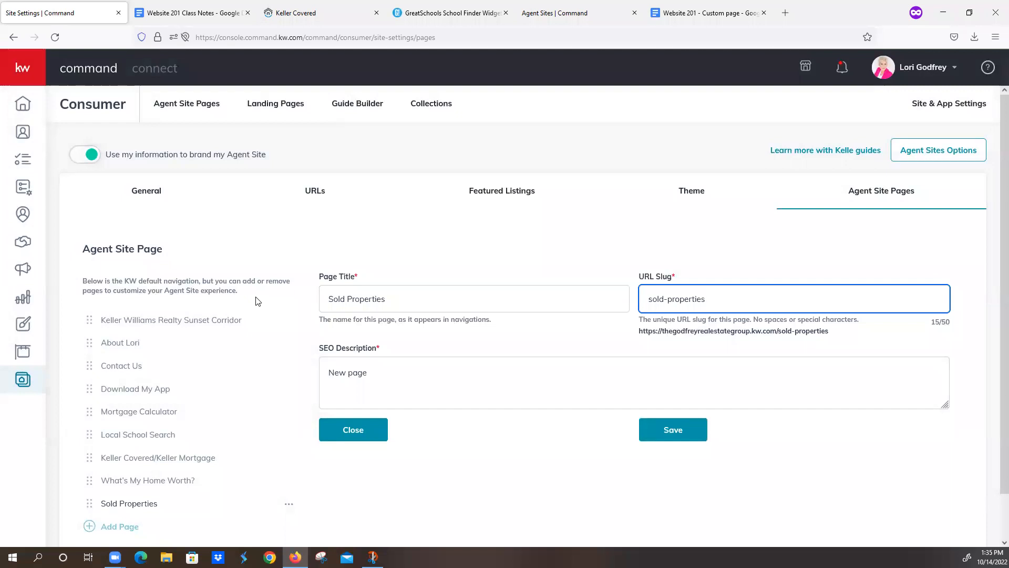
left_click_drag(390, 381, 309, 379)
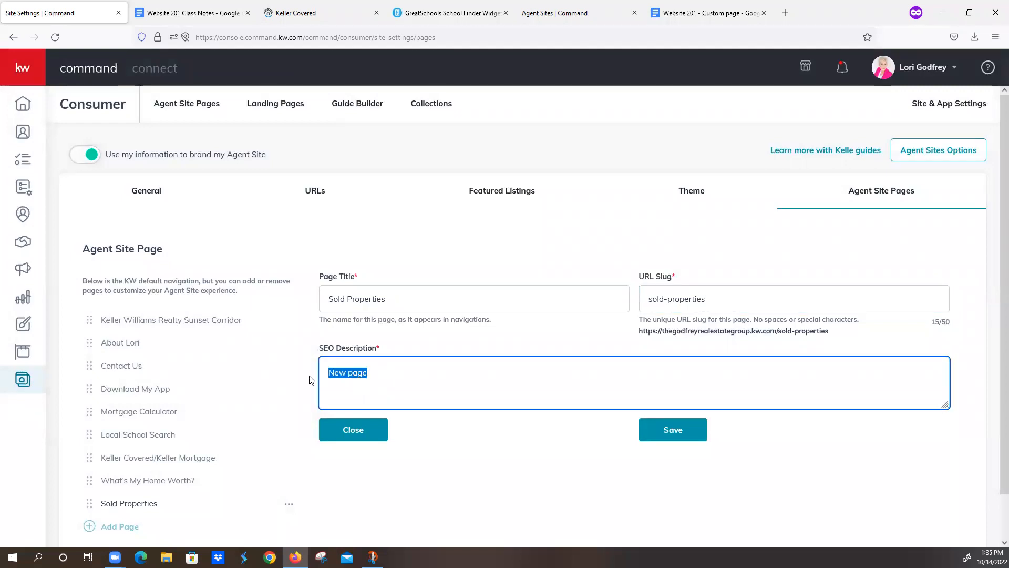
type("Check out my most recent sales")
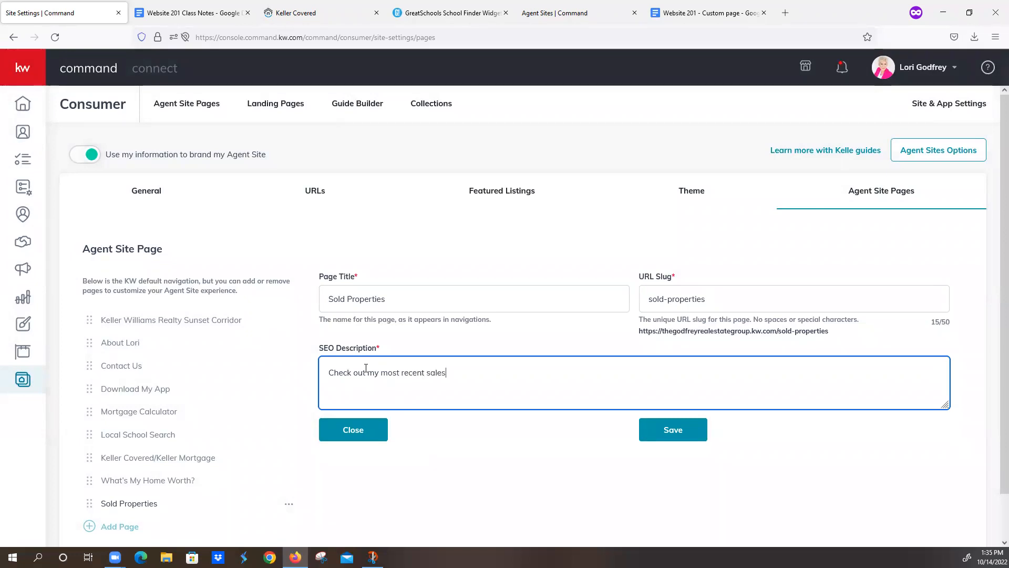
left_click(674, 435)
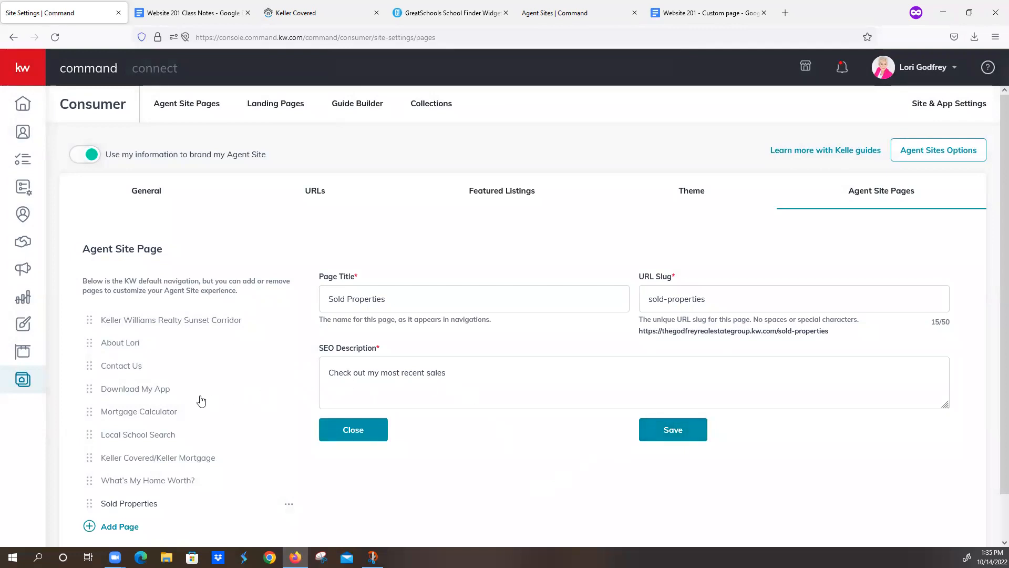
scroll(163, 359, "down", 1)
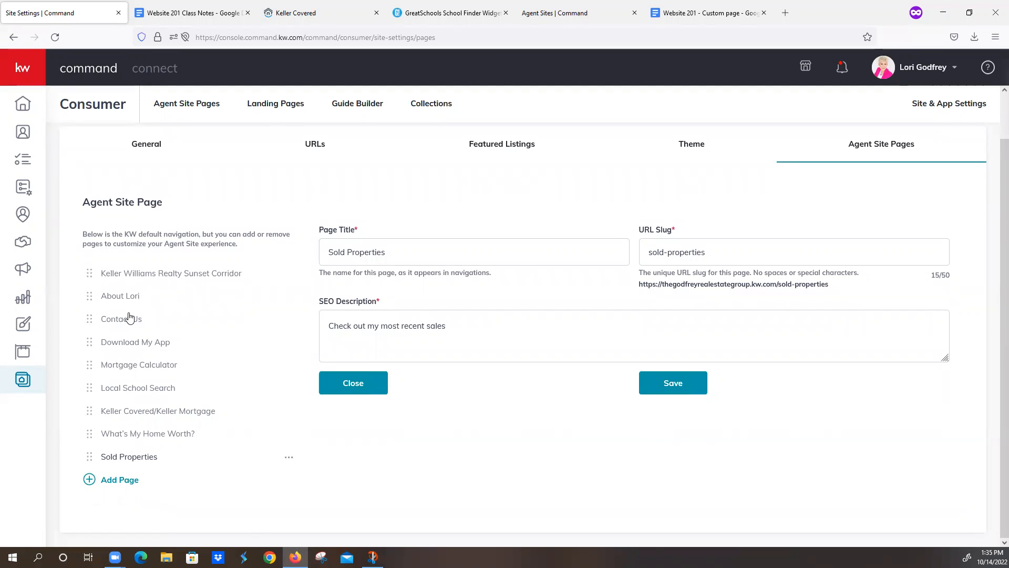
Step: Drag Contact Us to the end of the page list and Download My App just above it
left_click_drag(129, 317, 182, 483)
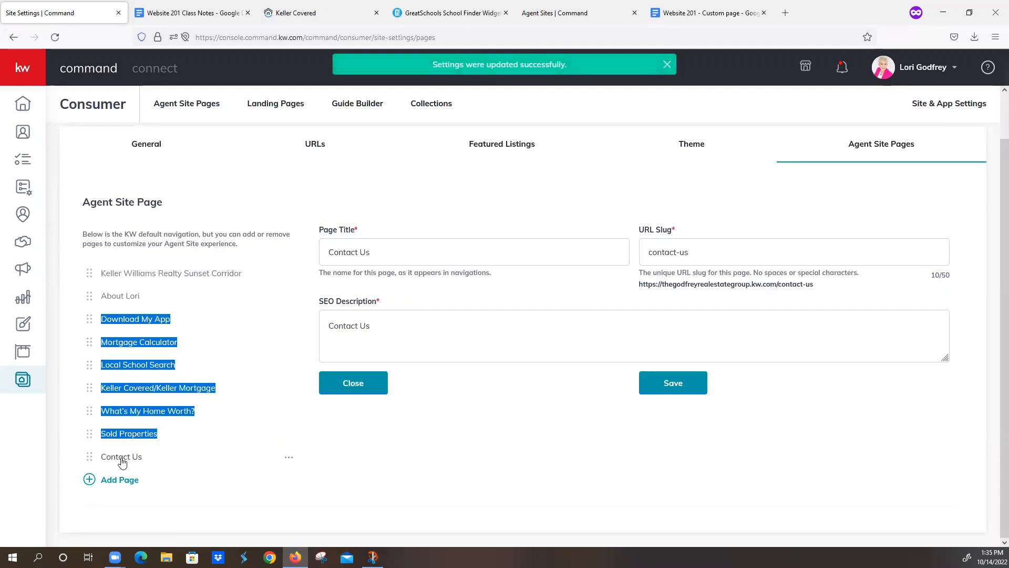
left_click_drag(145, 323, 153, 441)
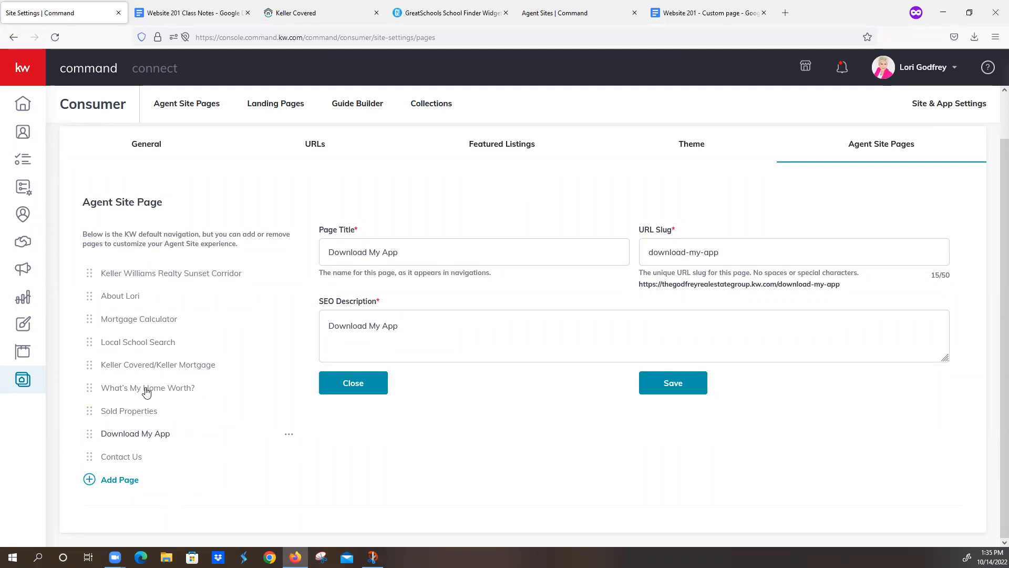
mouse_move(147, 392)
left_mouse_down()
mouse_move(145, 355)
mouse_move(150, 394)
left_mouse_up()
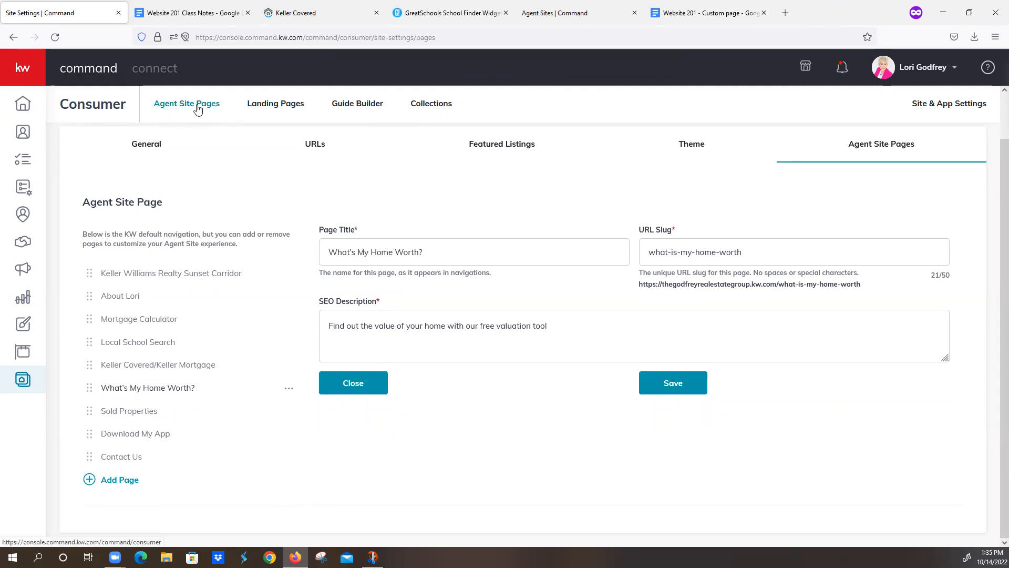
Step: Close the Keller Covered, GreatSchools, extra Agent Sites and Custom page tabs, then show Agent Site Pages
left_click(326, 12)
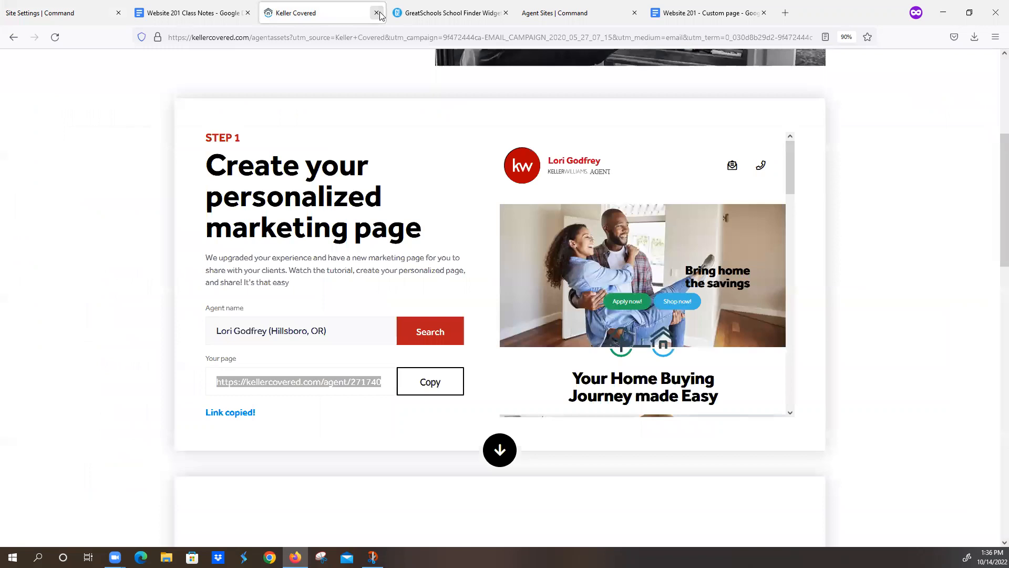
left_click(376, 12)
left_click(376, 13)
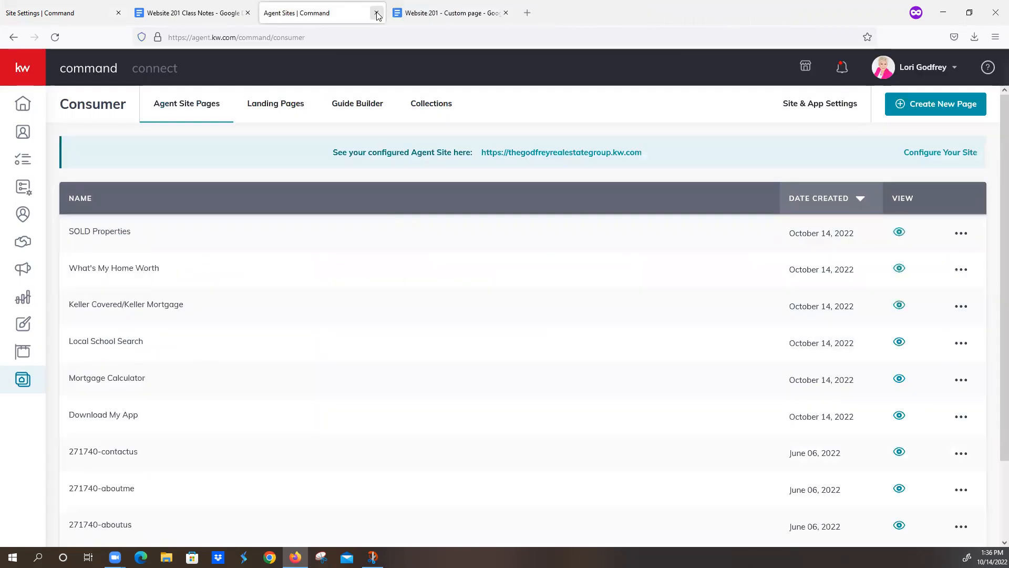
left_click(377, 12)
left_click(376, 13)
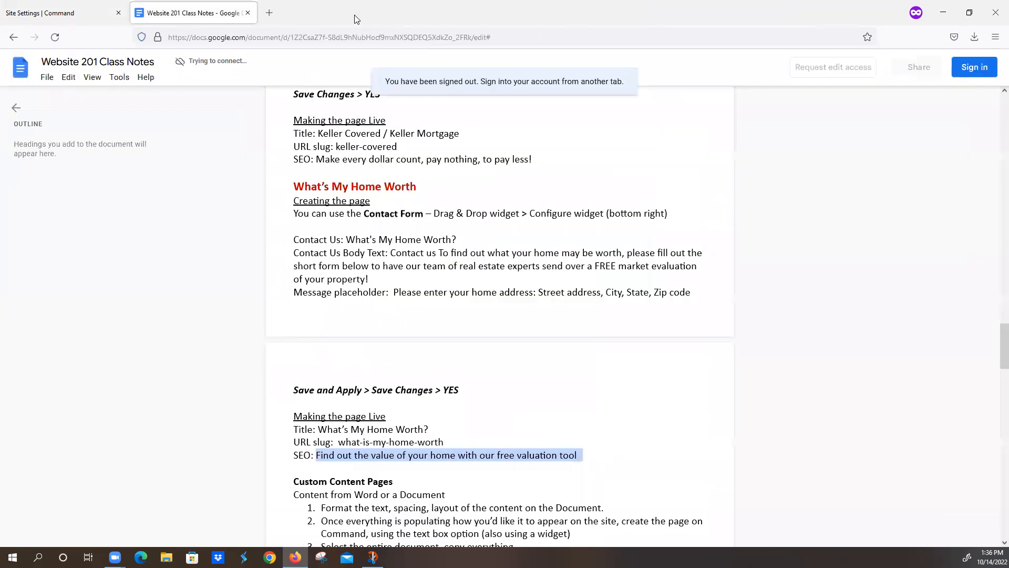
left_click(63, 12)
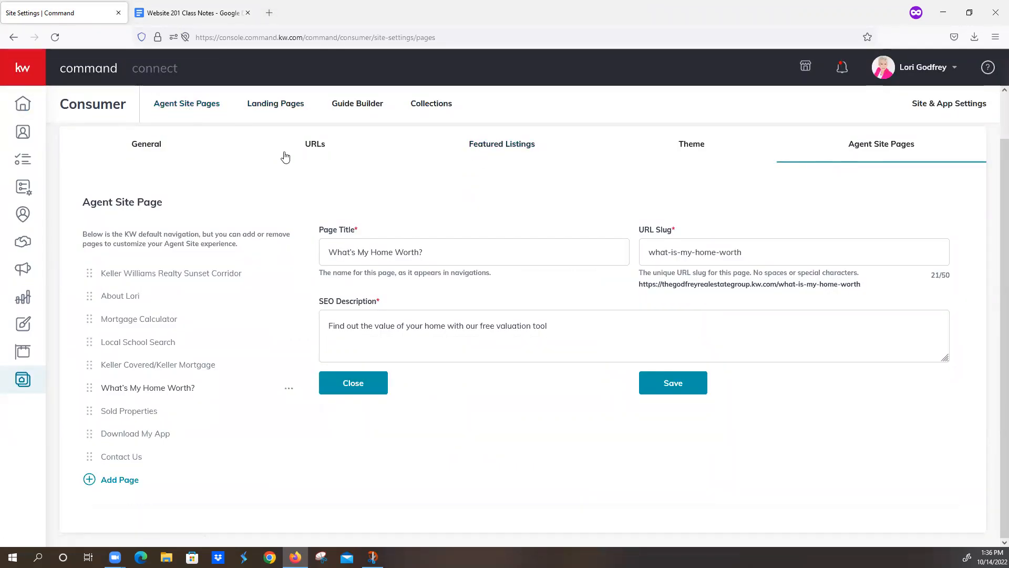
left_click(166, 108)
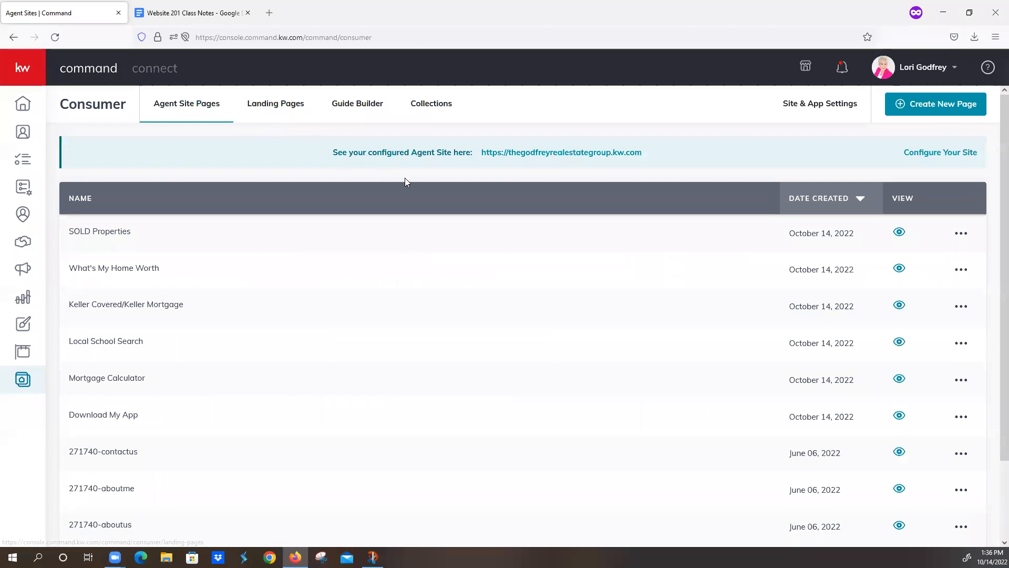
Step: Open the live agent website, select the Class Notes web address, then block the location request
left_click(540, 153)
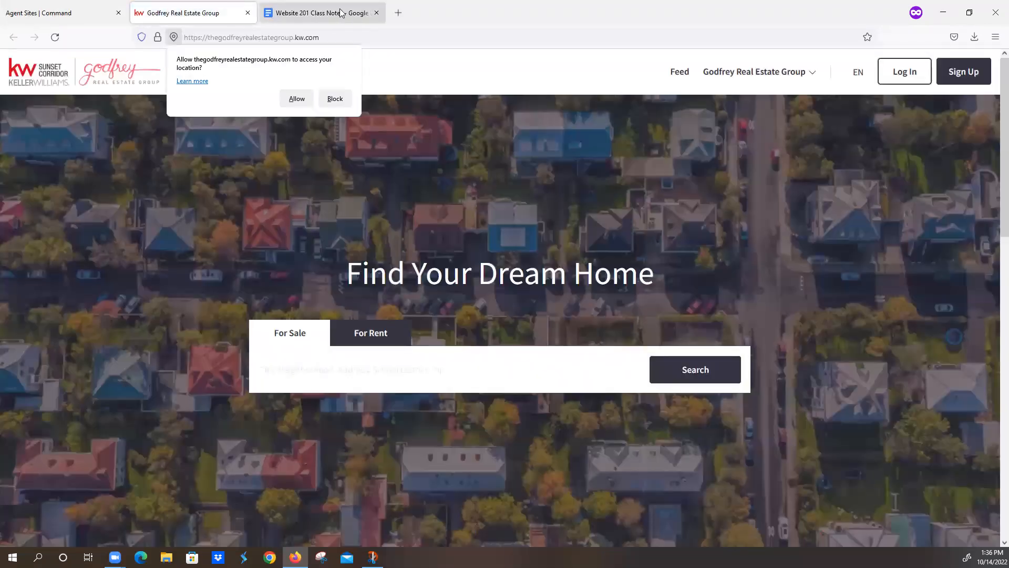
left_click(340, 15)
double_click(358, 38)
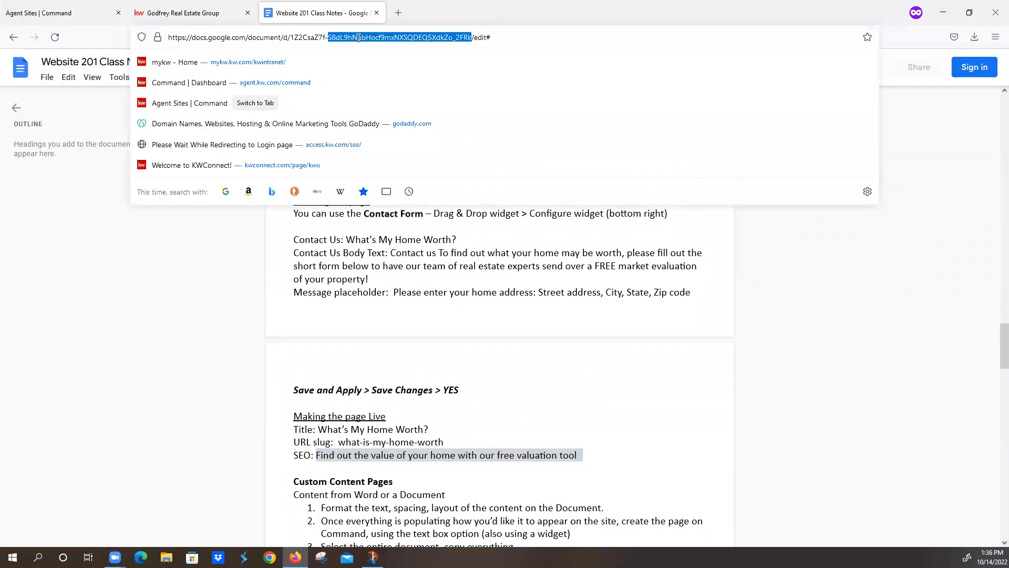
triple_click(358, 38)
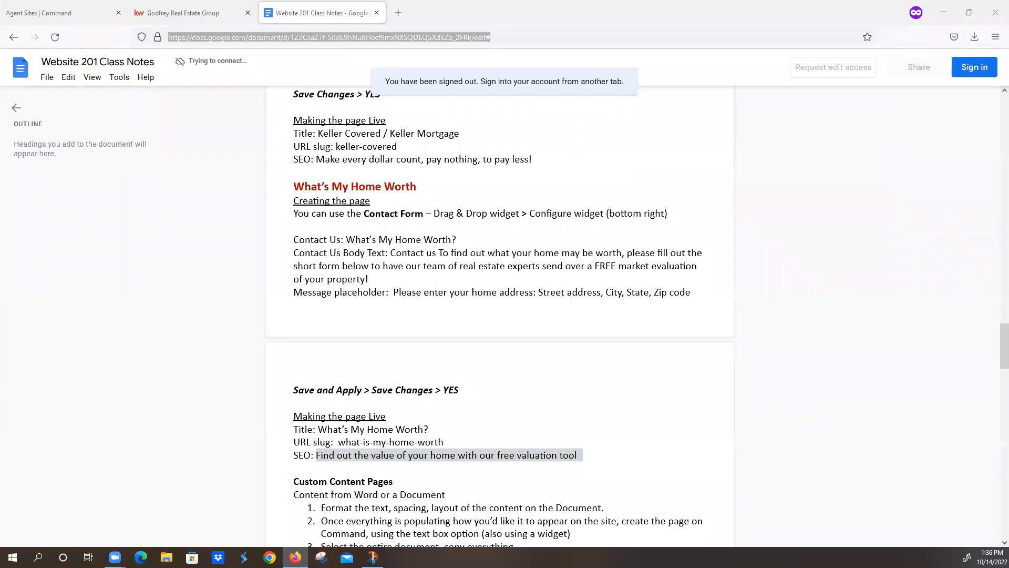
left_click(178, 14)
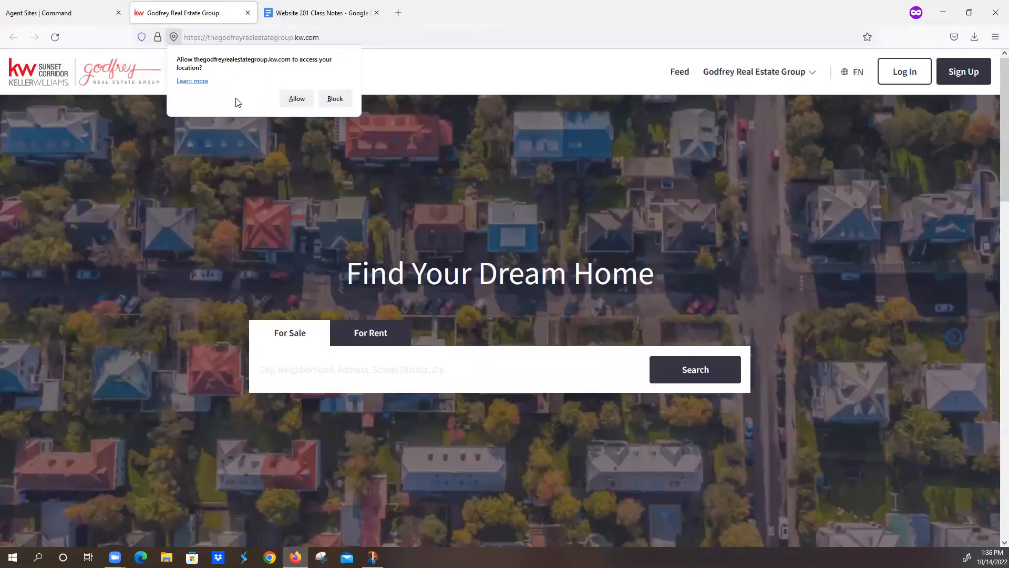
left_click(336, 100)
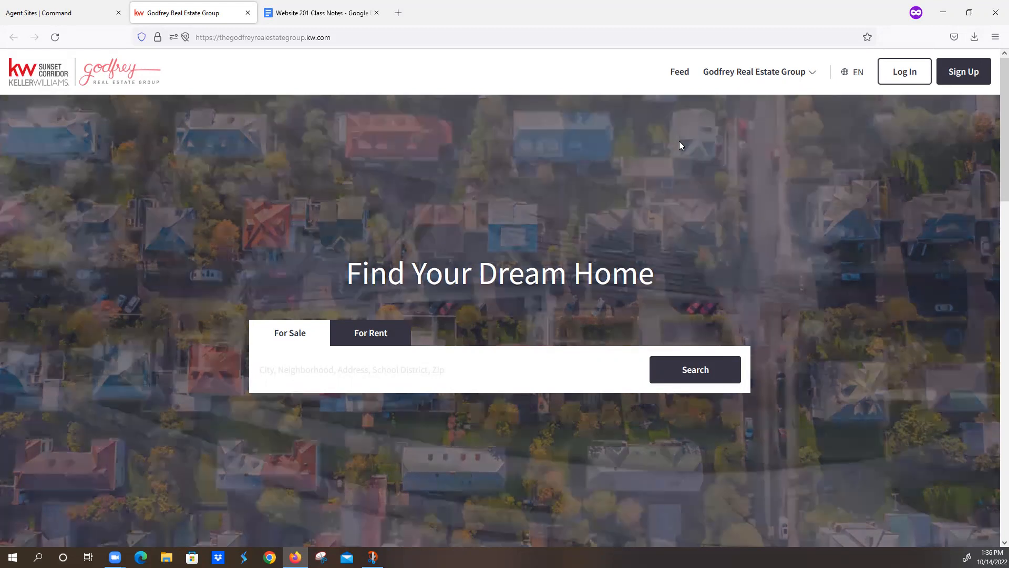
Step: Visit the Keller Williams Realty Sunset Corridor page, then the agent's About page
left_click(734, 78)
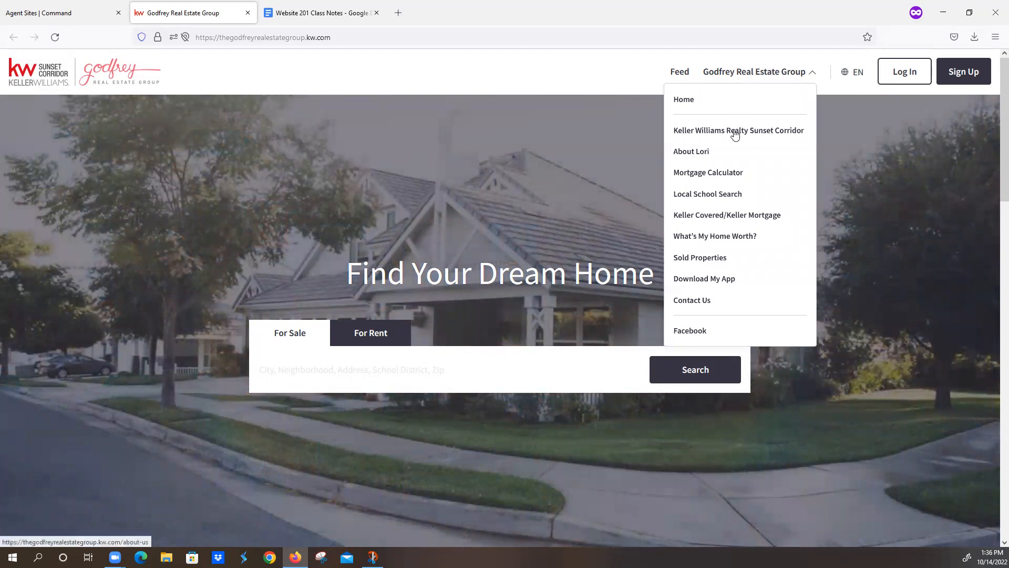
left_click(701, 133)
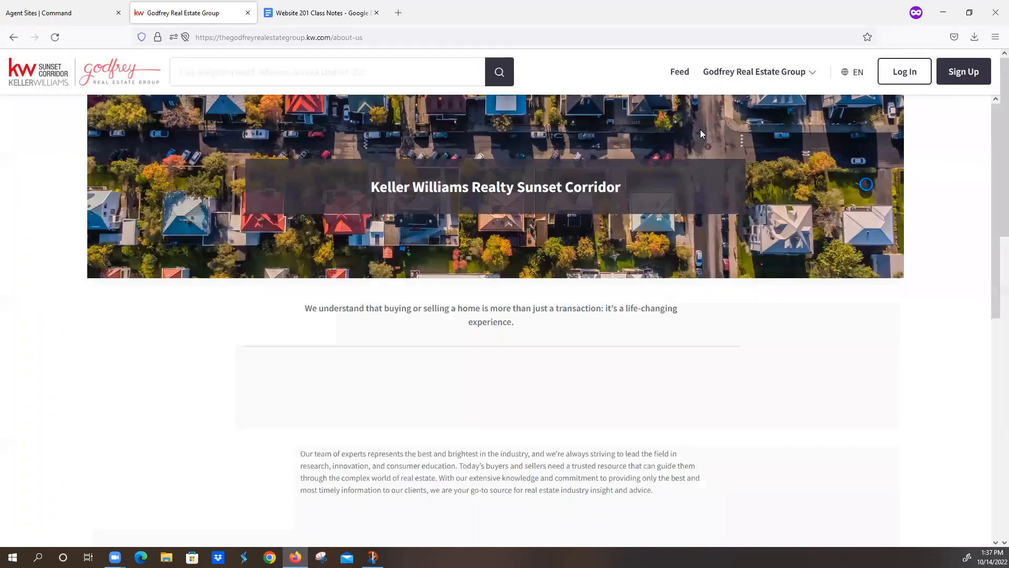
left_click(742, 77)
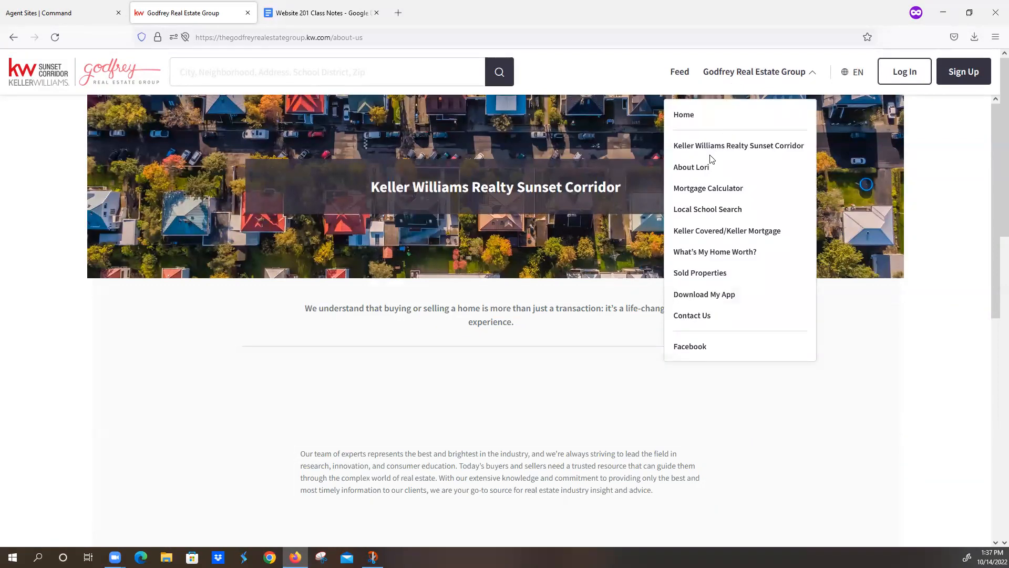
left_click(692, 167)
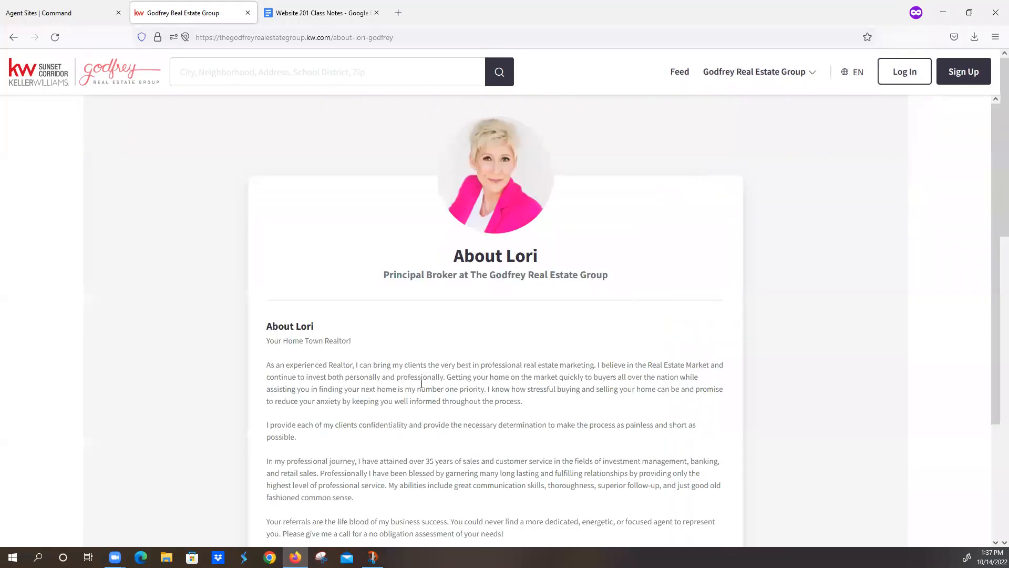
scroll(459, 383, "down", 3)
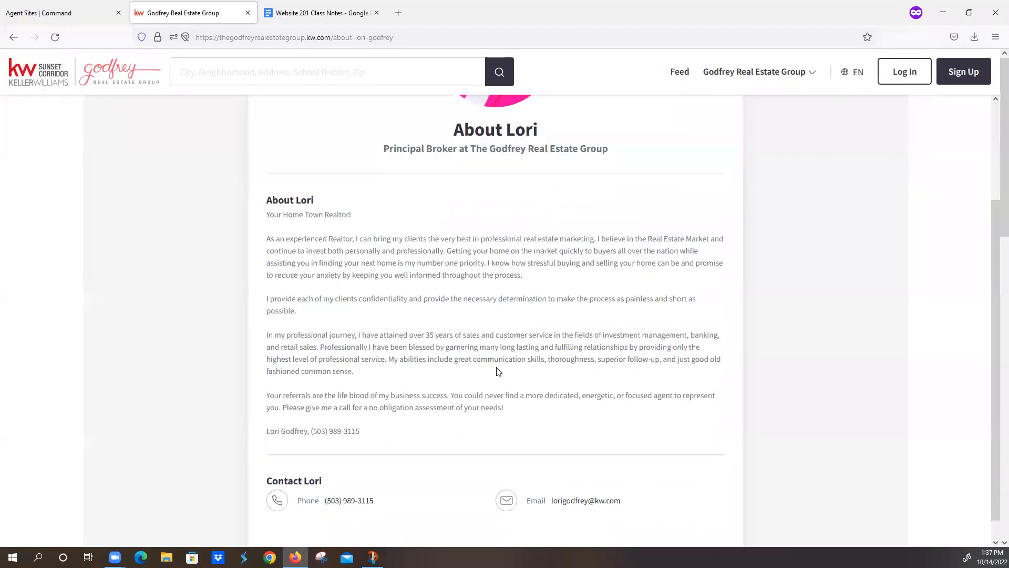
scroll(498, 371, "up", 3)
left_click(716, 72)
Step: Try the Mortgage Calculator, adjusting the down payment and setting a 4 interest rate
left_click(699, 193)
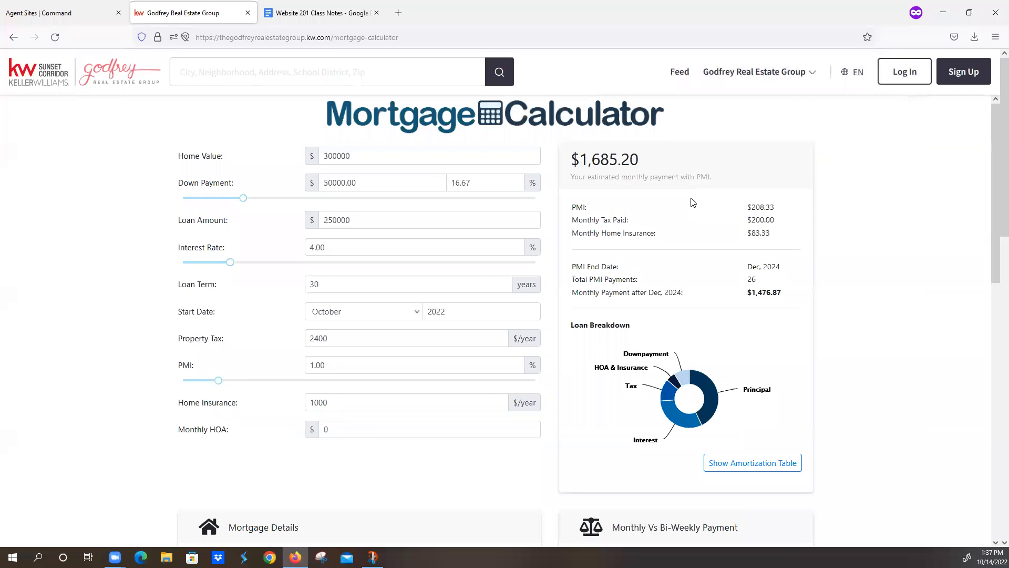
left_click(389, 178)
left_click(495, 185)
left_click(477, 223)
left_click(457, 245)
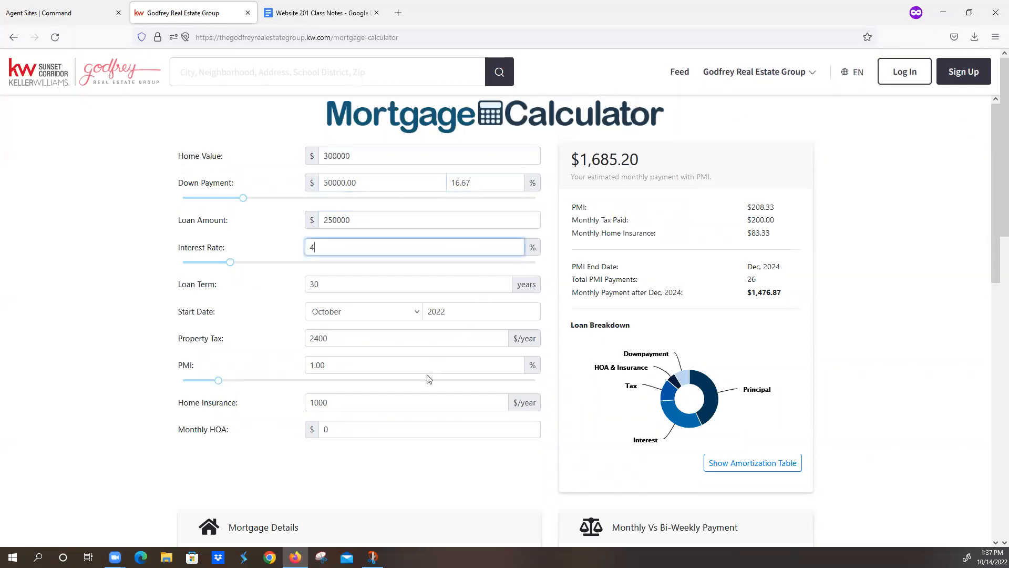
scroll(457, 405, "down", 6)
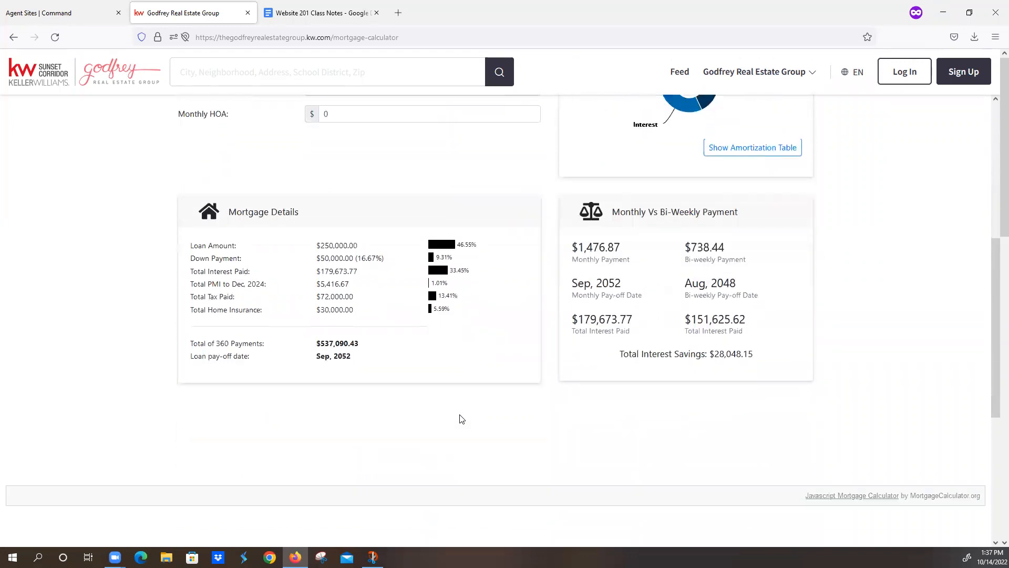
scroll(473, 406, "up", 4)
scroll(473, 405, "down", 9)
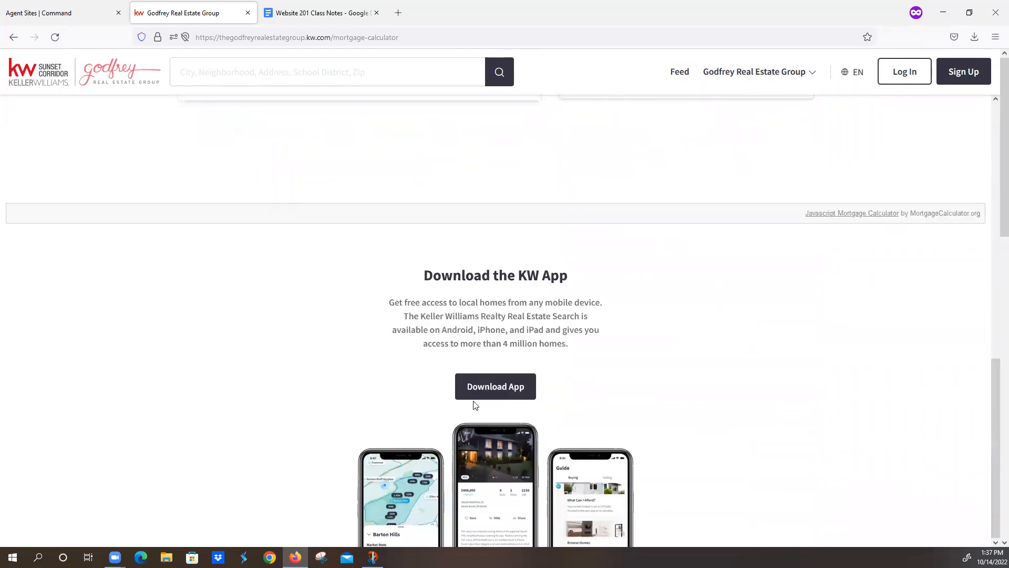
scroll(476, 404, "up", 9)
Step: On Local School Search, search for Miami, FL and list its schools
left_click(735, 82)
left_click(715, 210)
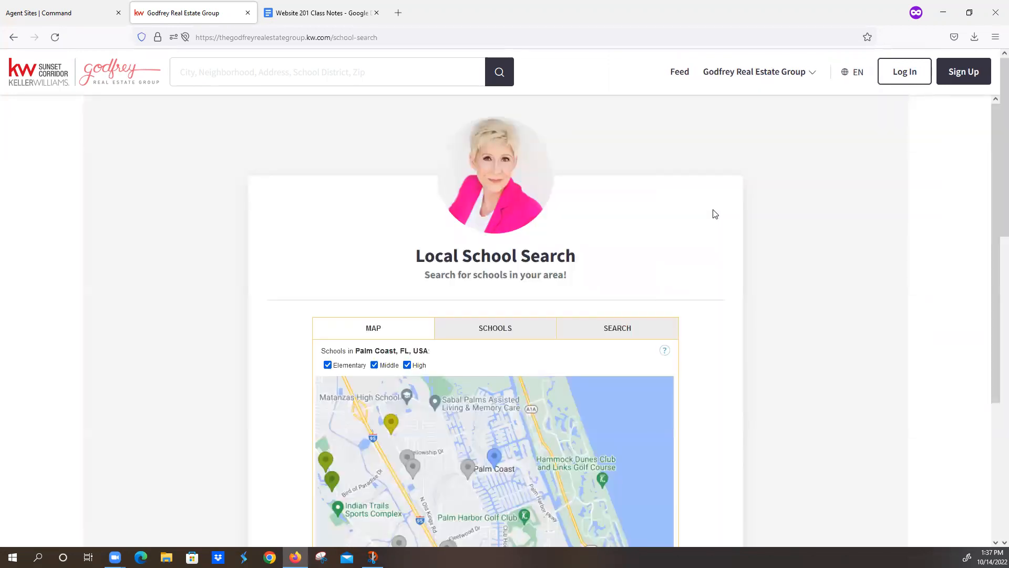
scroll(683, 220, "down", 2)
scroll(658, 225, "down", 2)
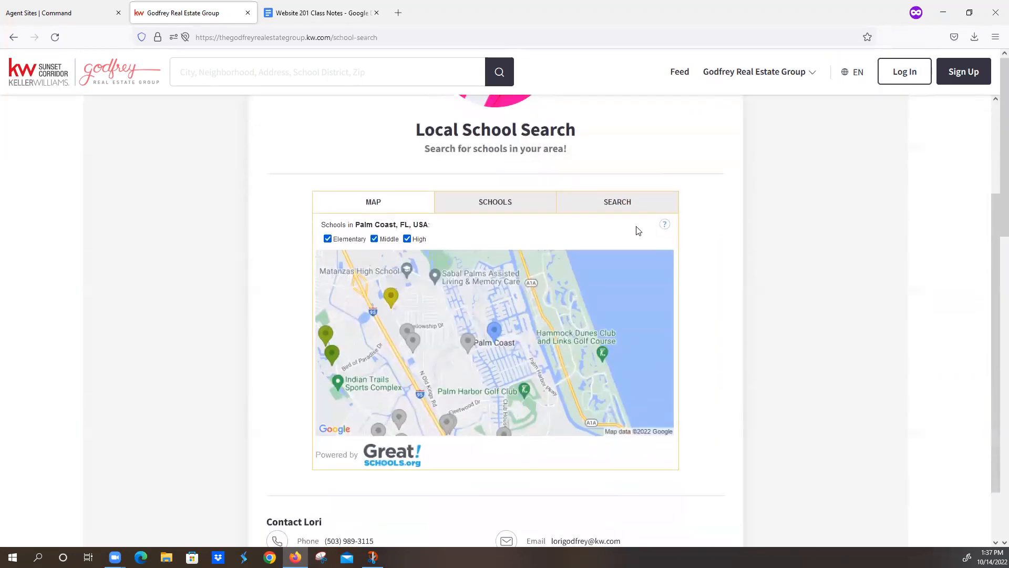
scroll(636, 228, "down", 2)
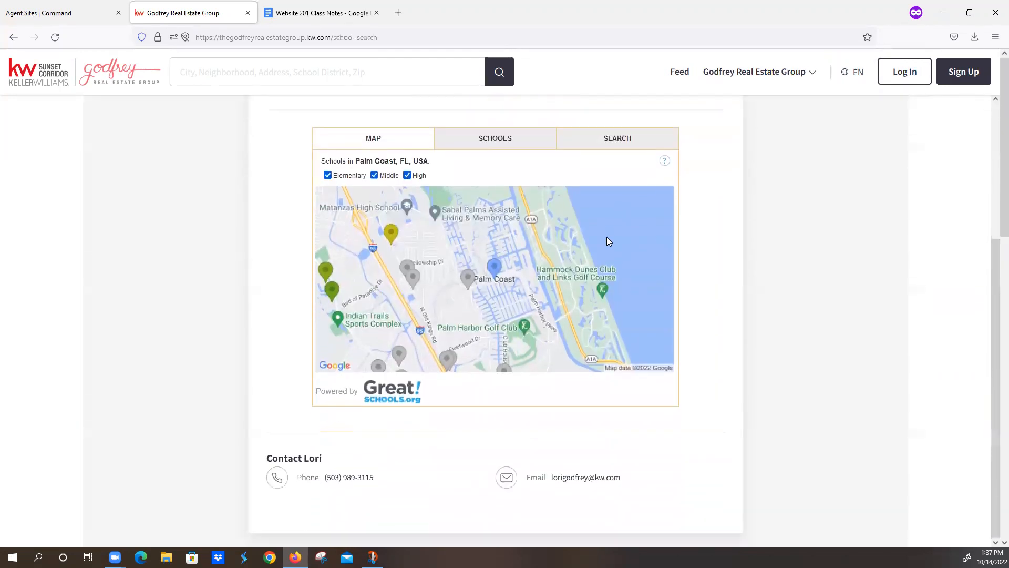
left_click(506, 139)
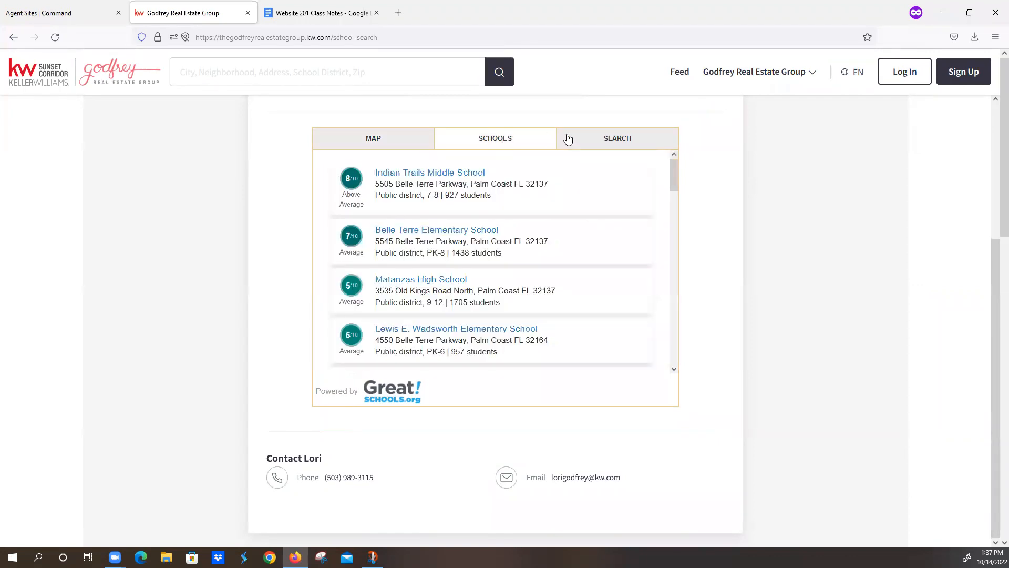
left_click(600, 141)
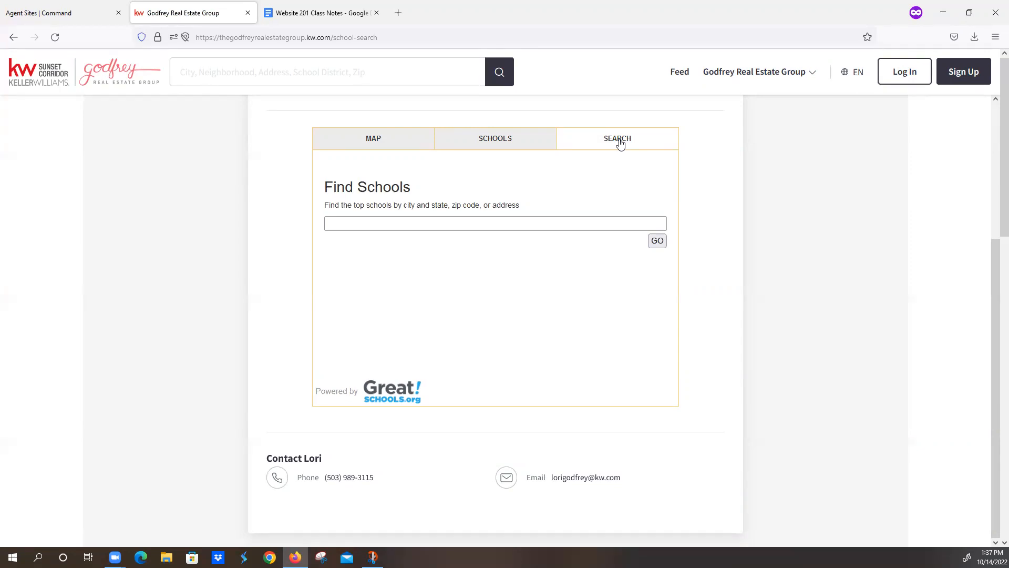
left_click(538, 225)
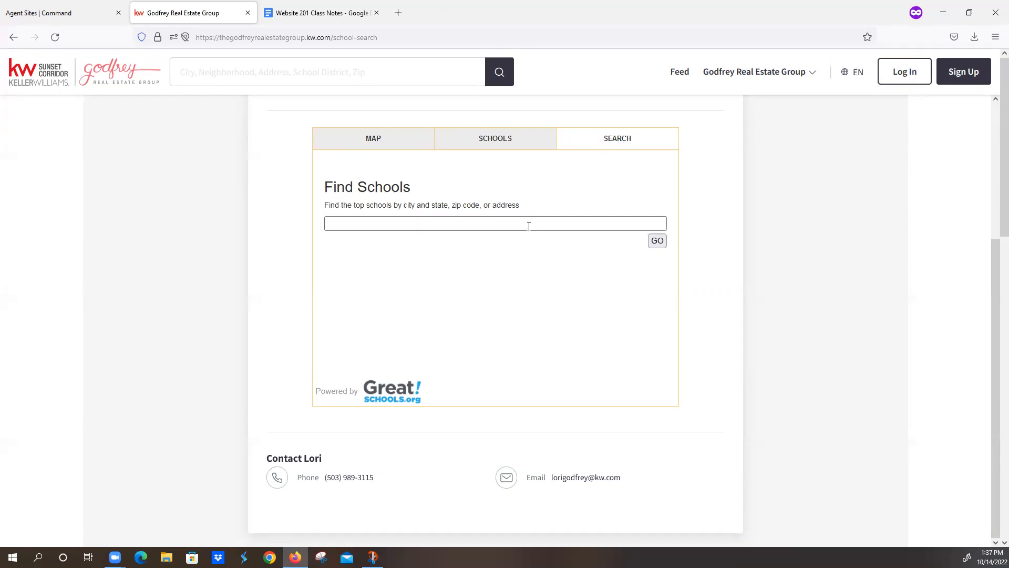
left_click(529, 224)
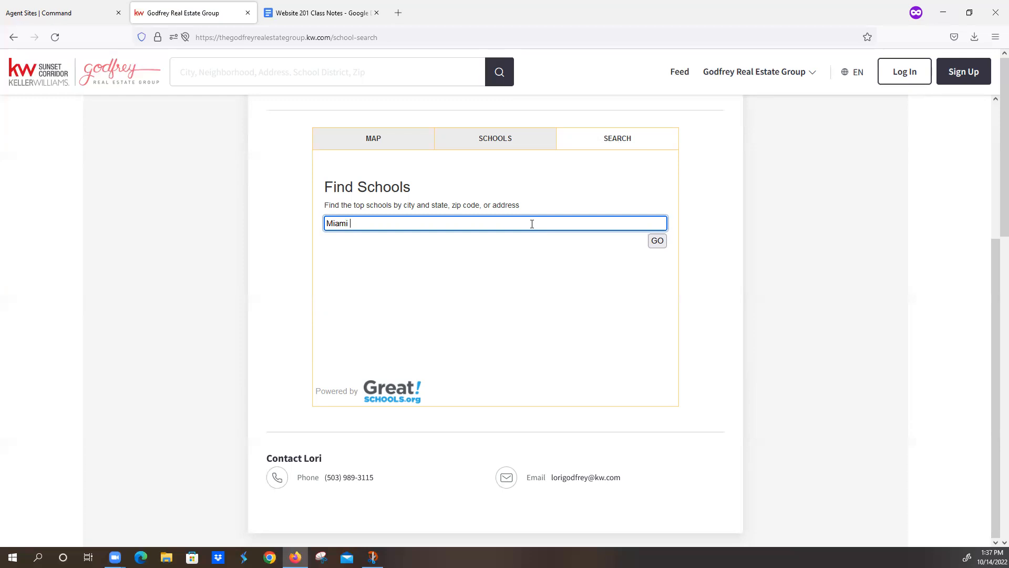
left_click(657, 240)
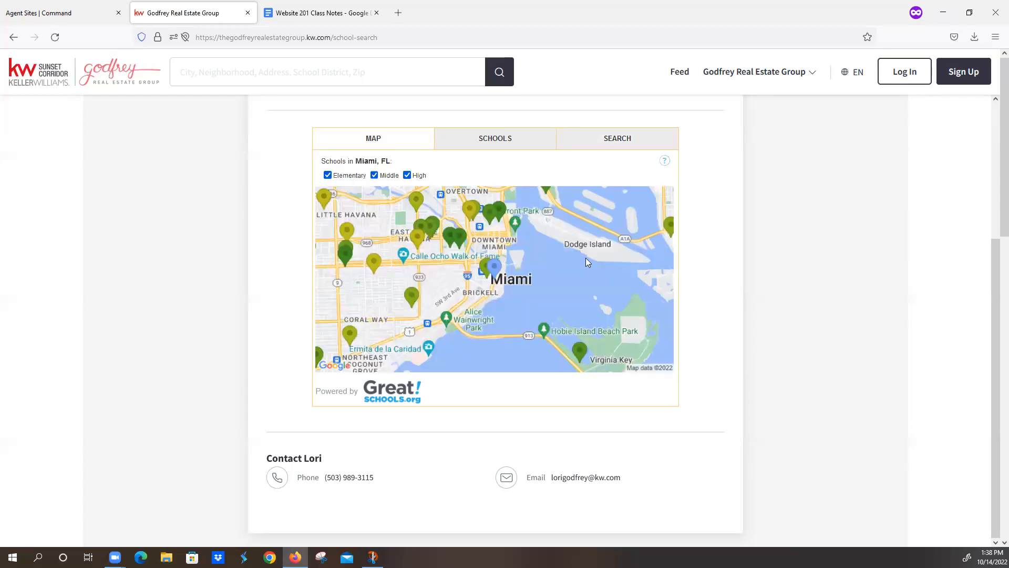
scroll(537, 283, "up", 2)
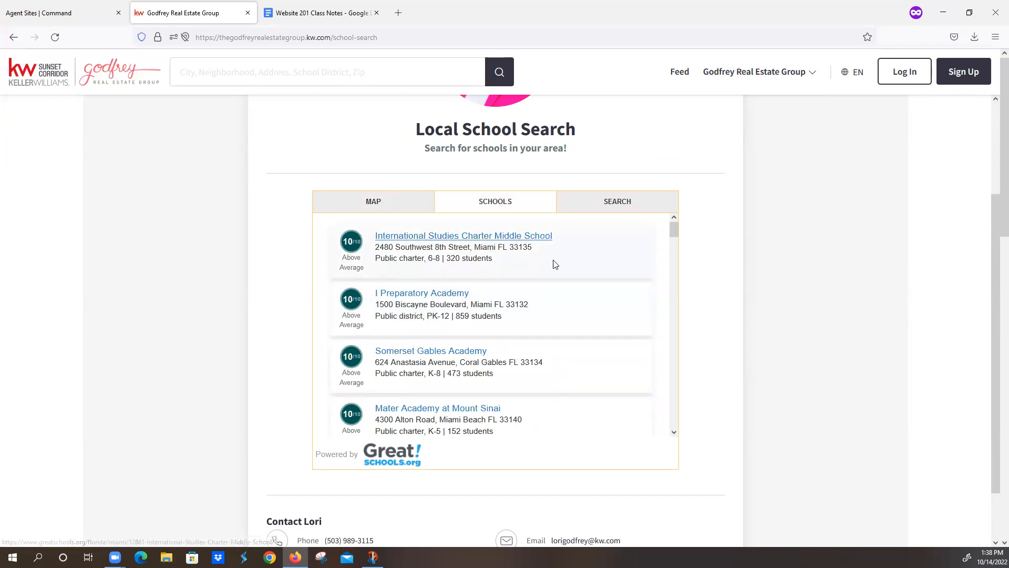
left_click(739, 79)
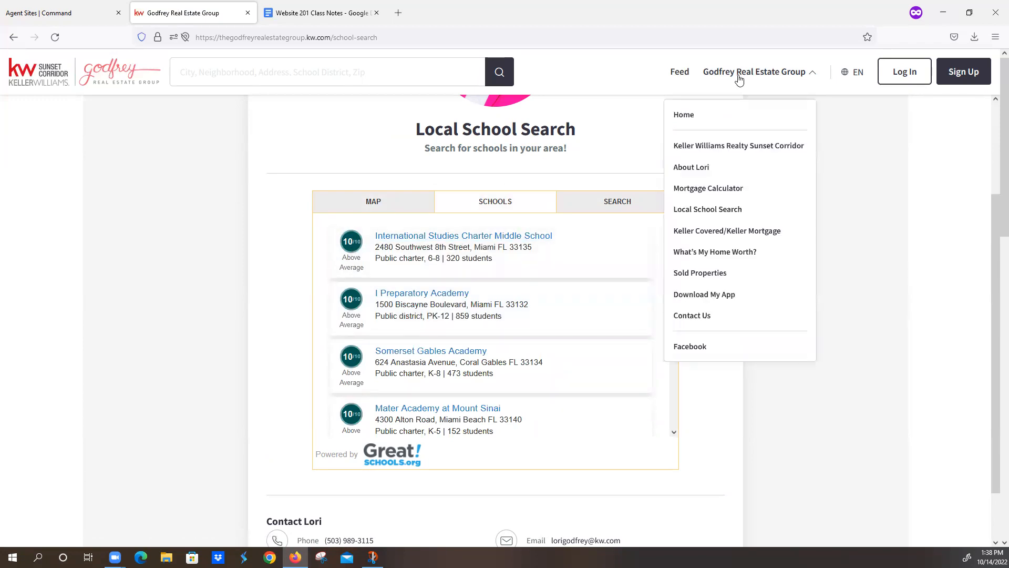
Step: Open the Keller Covered page and scroll through its ZeroPlus loan and insurance content
left_click(710, 235)
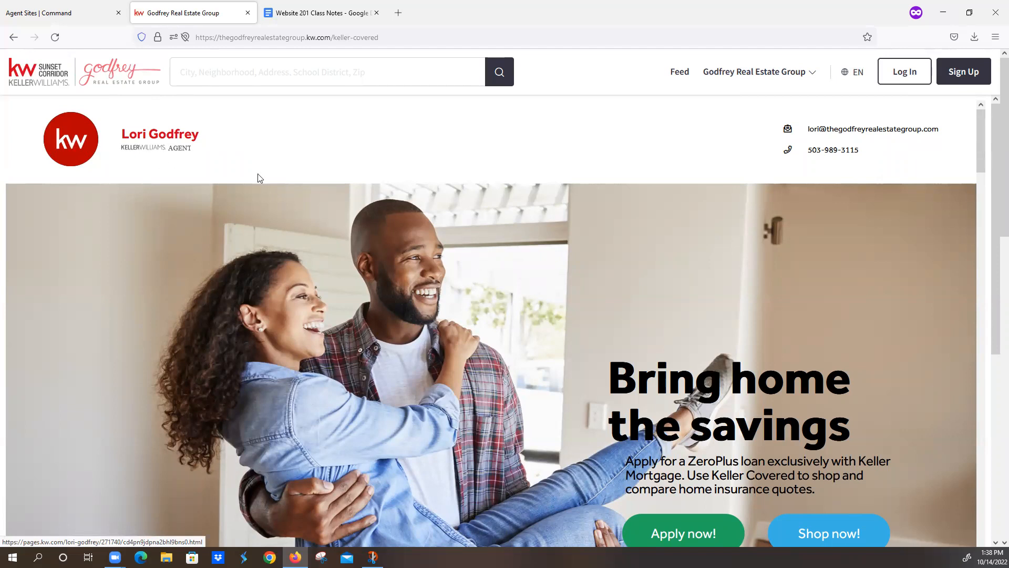
scroll(648, 234, "down", 1)
scroll(635, 253, "down", 3)
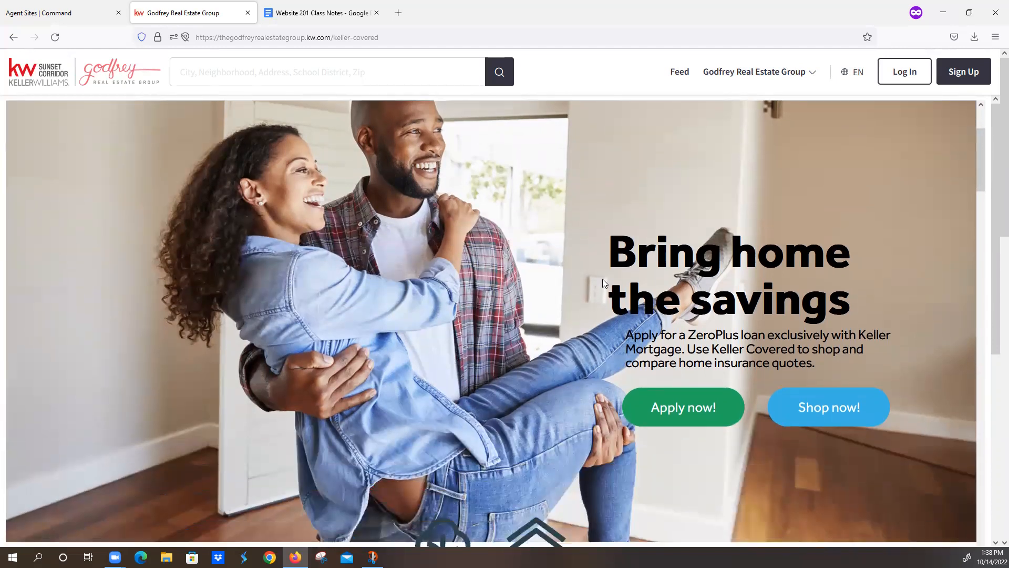
scroll(569, 284, "up", 2)
scroll(618, 370, "down", 12)
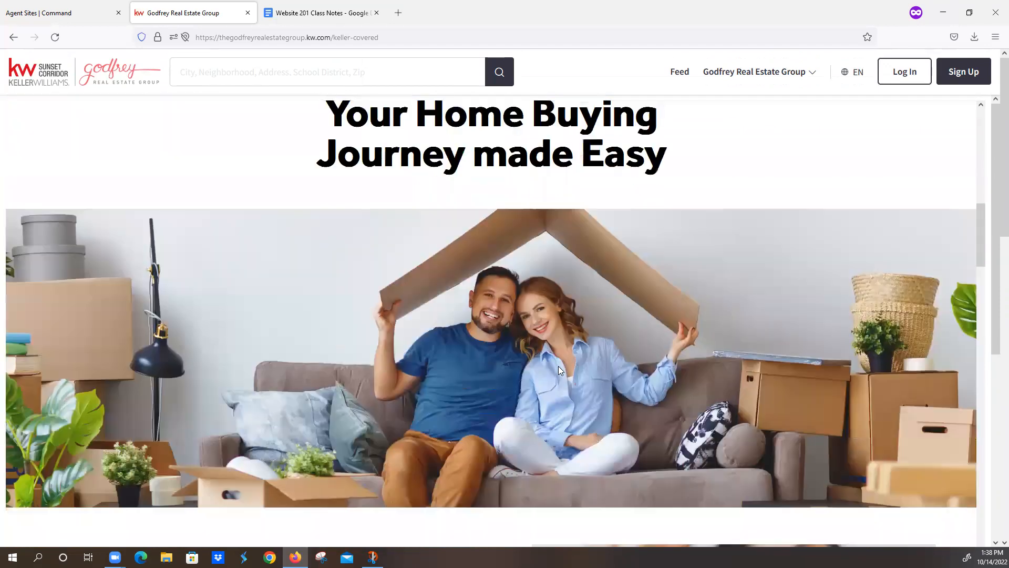
scroll(532, 353, "down", 12)
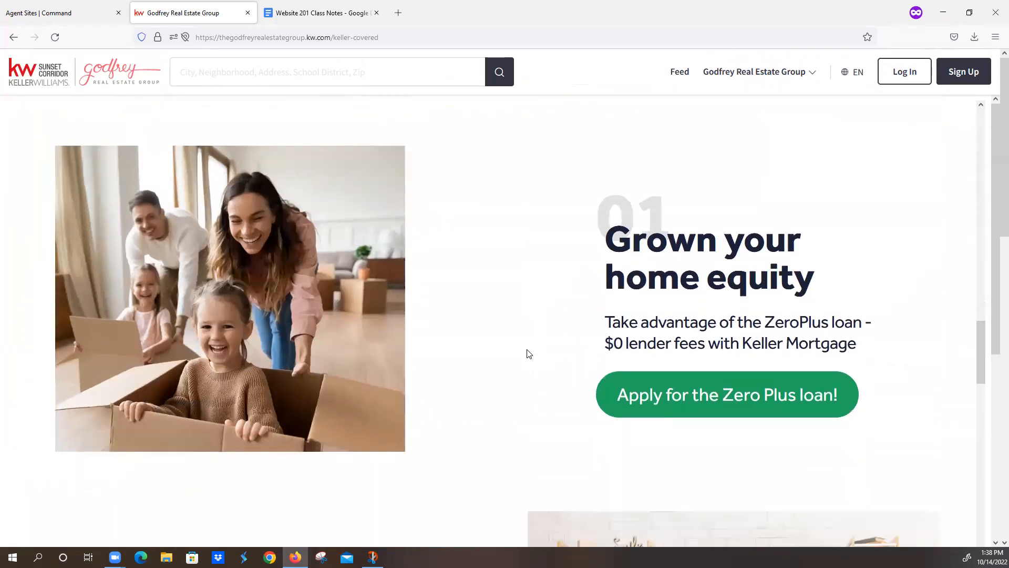
scroll(529, 353, "down", 6)
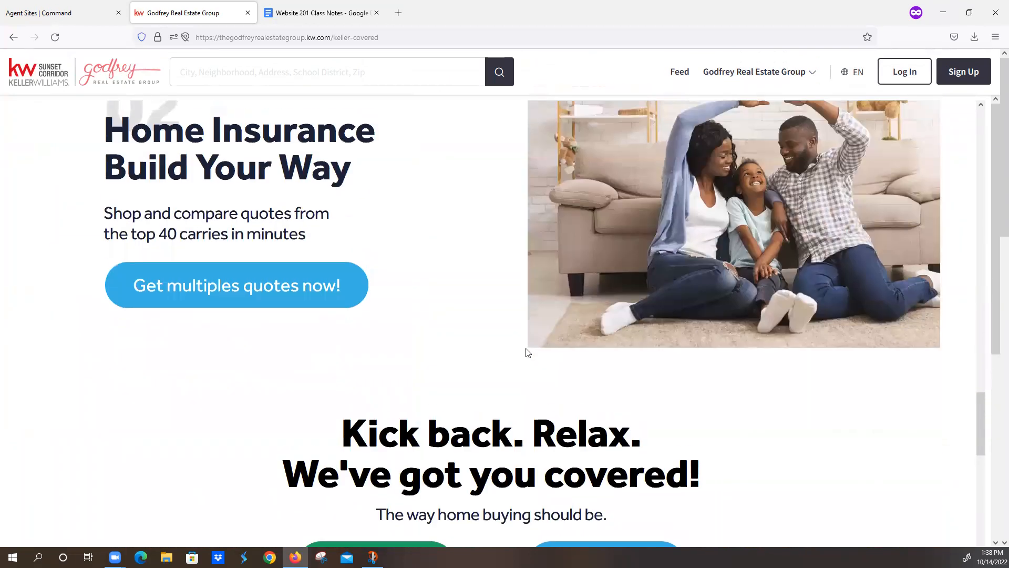
scroll(462, 329, "down", 10)
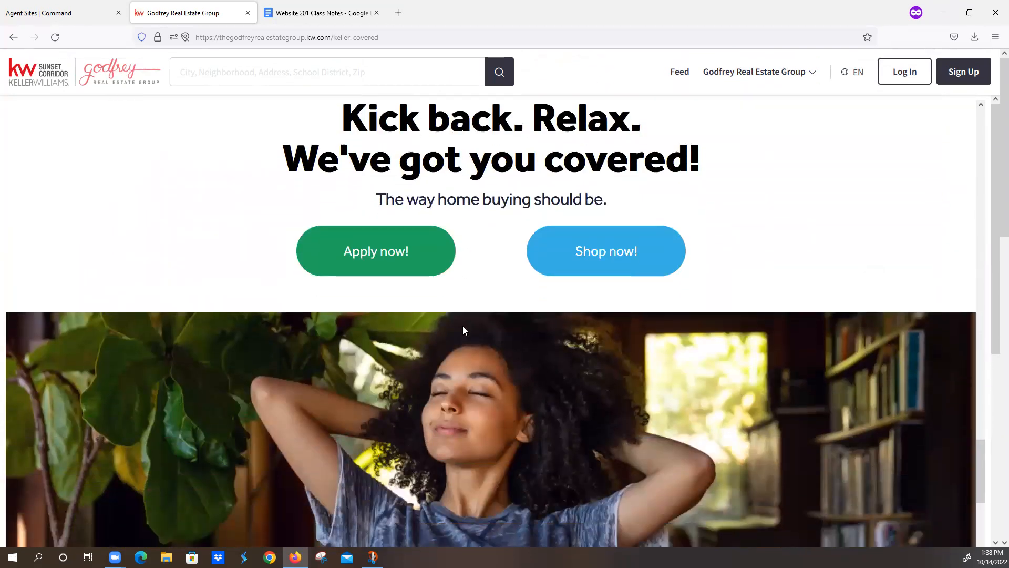
scroll(463, 331, "down", 2)
scroll(526, 315, "down", 5)
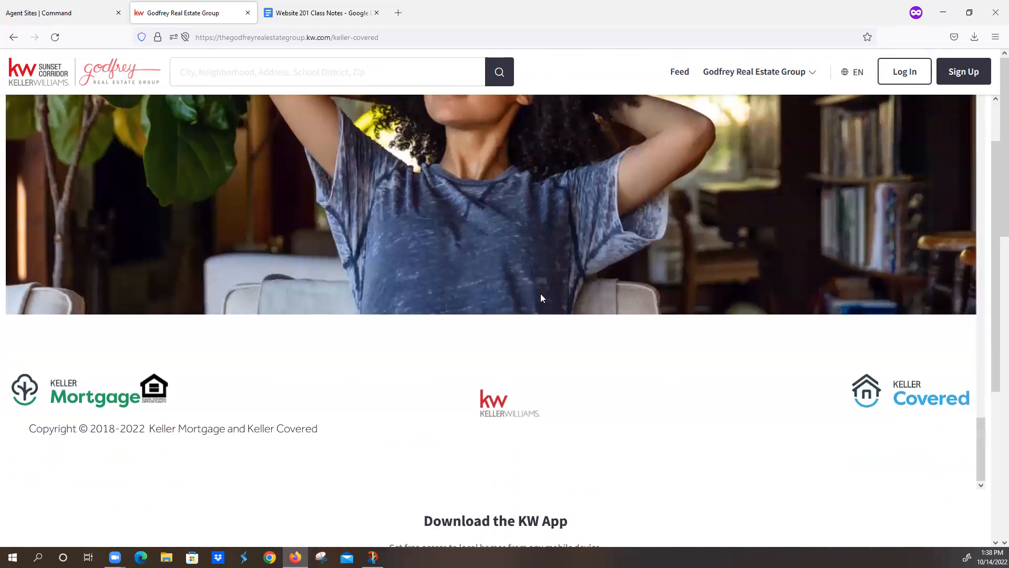
scroll(539, 302, "down", 2)
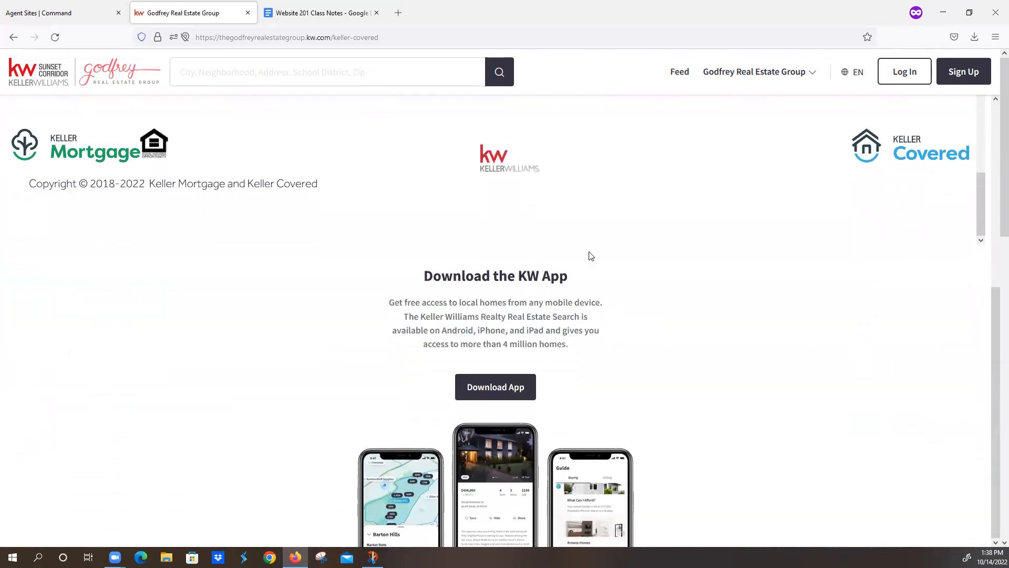
scroll(589, 252, "up", 5)
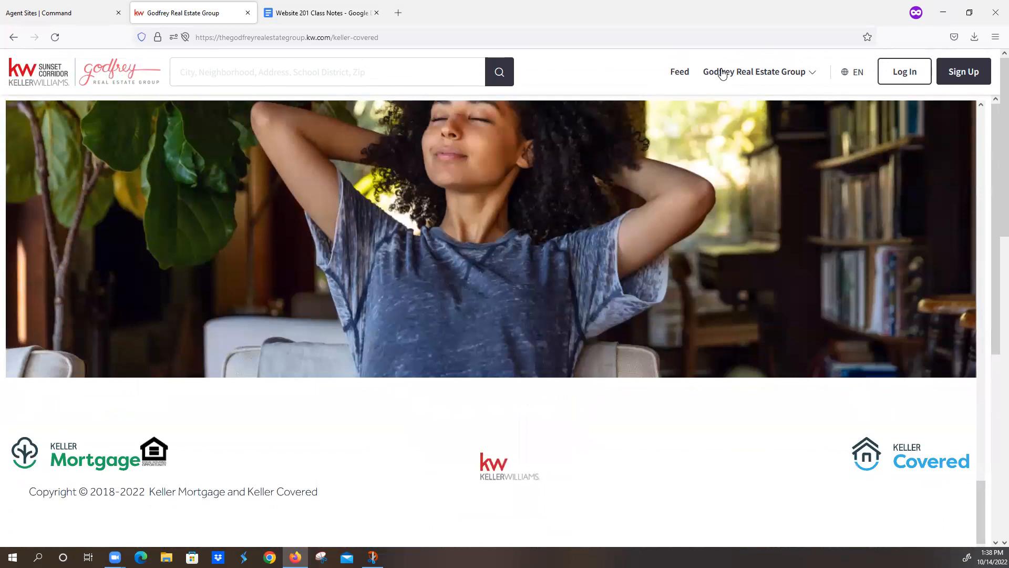
left_click(723, 74)
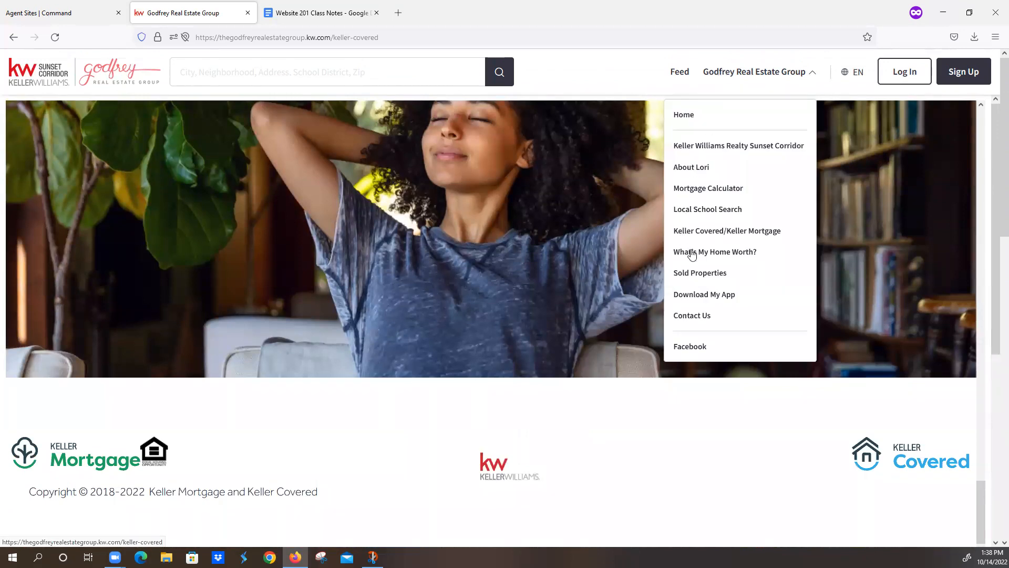
Step: Visit the What's My Home Worth? and Sold Properties pages
left_click(694, 252)
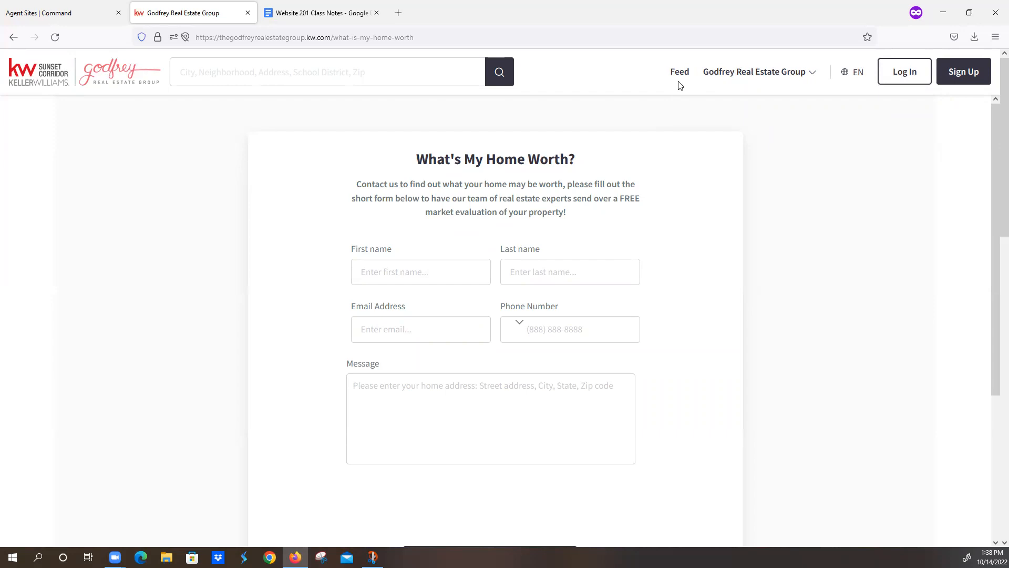
left_click(717, 73)
left_click(695, 273)
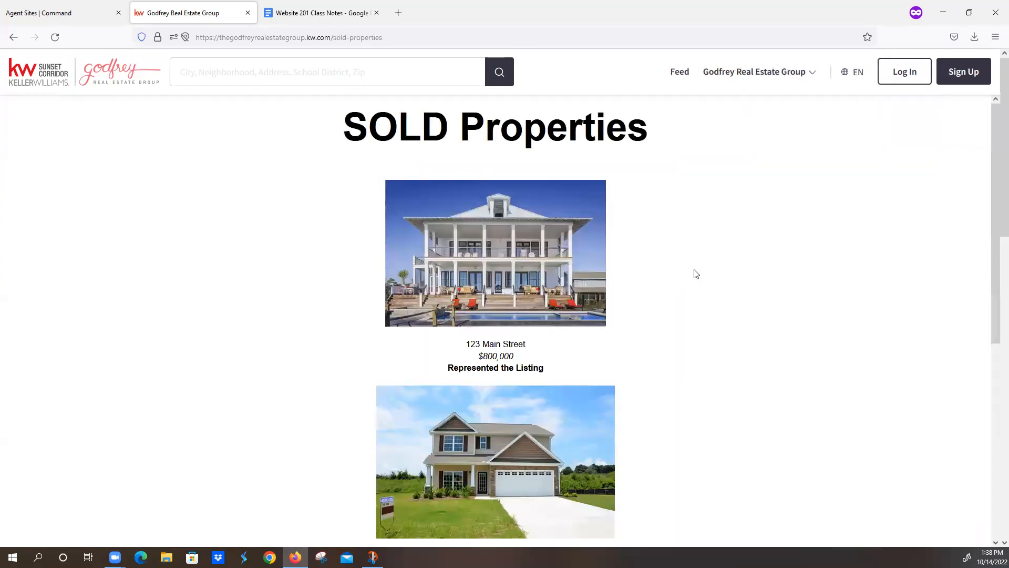
scroll(688, 261, "down", 5)
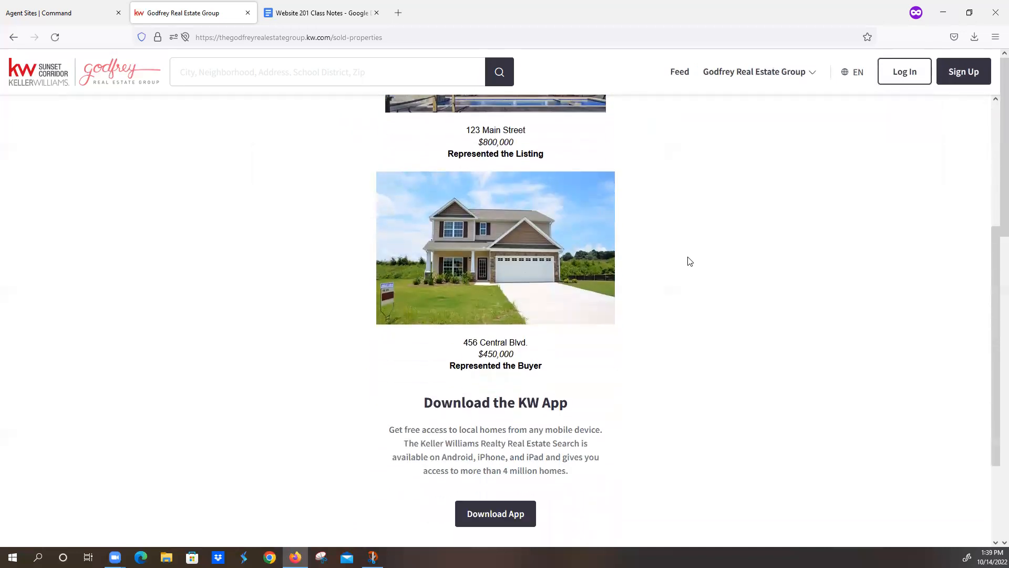
scroll(688, 261, "up", 5)
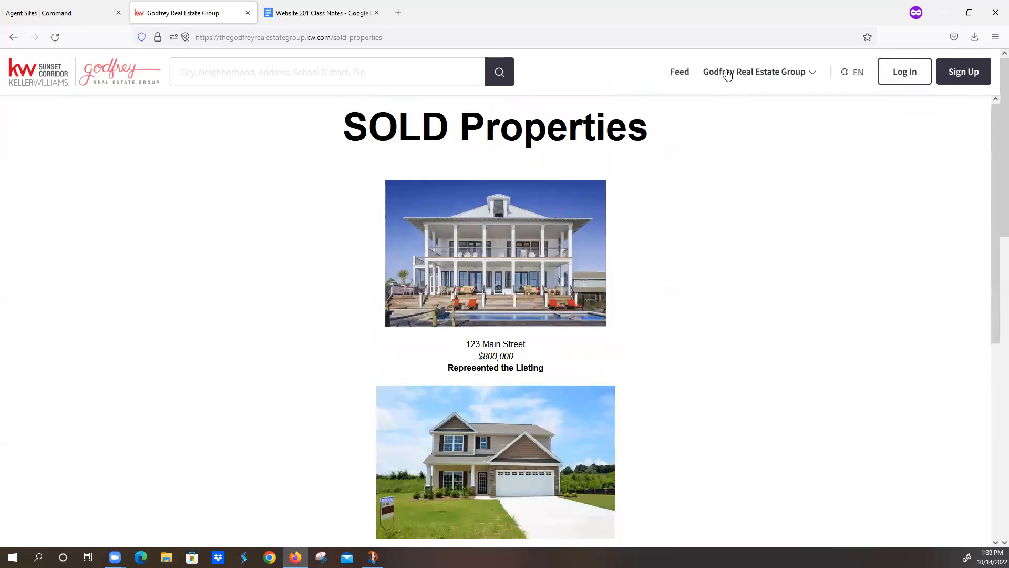
Step: Visit the Download My App and Contact Us pages, then follow the Facebook link
left_click(728, 74)
left_click(692, 294)
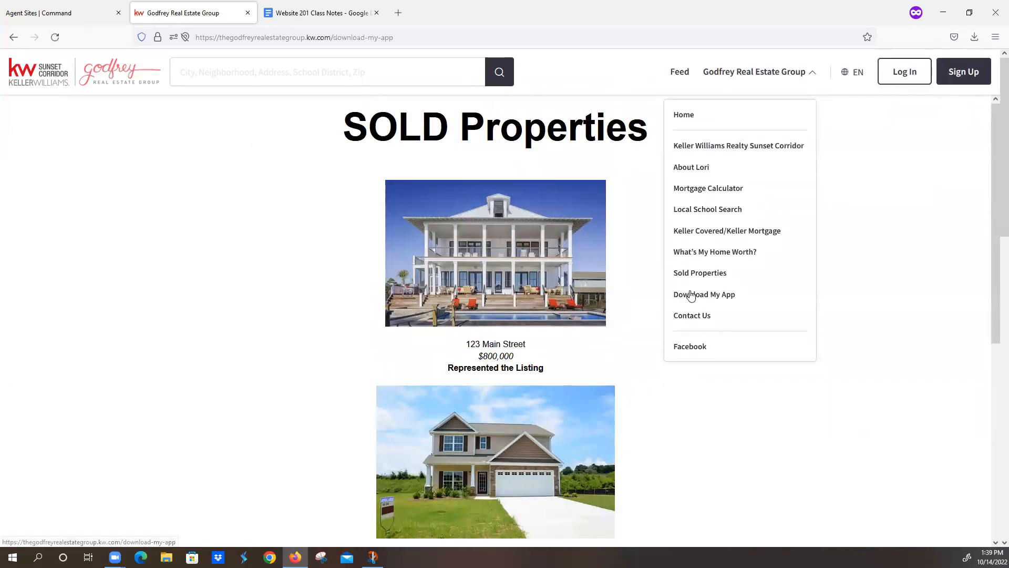
left_click(737, 76)
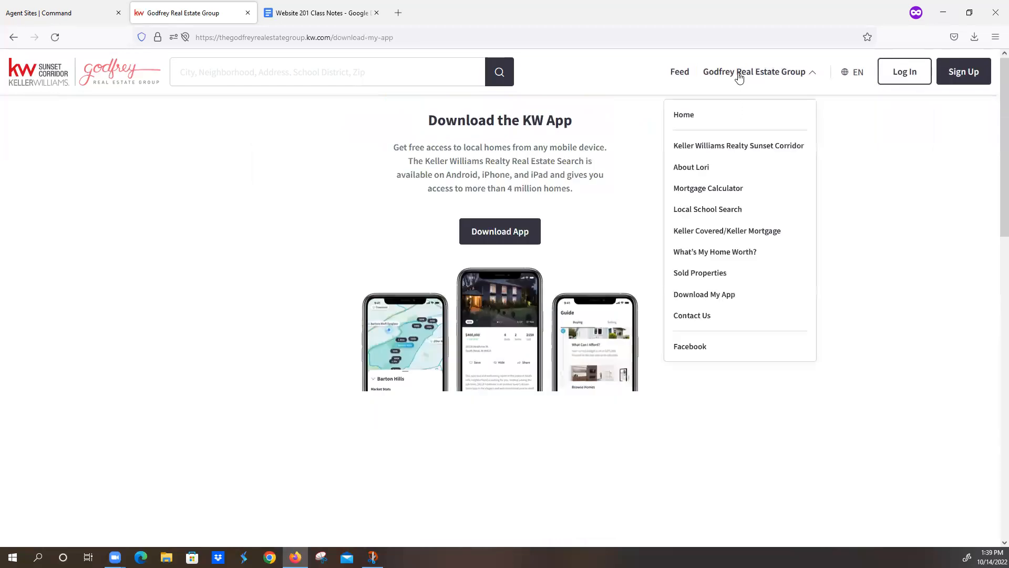
left_click(705, 317)
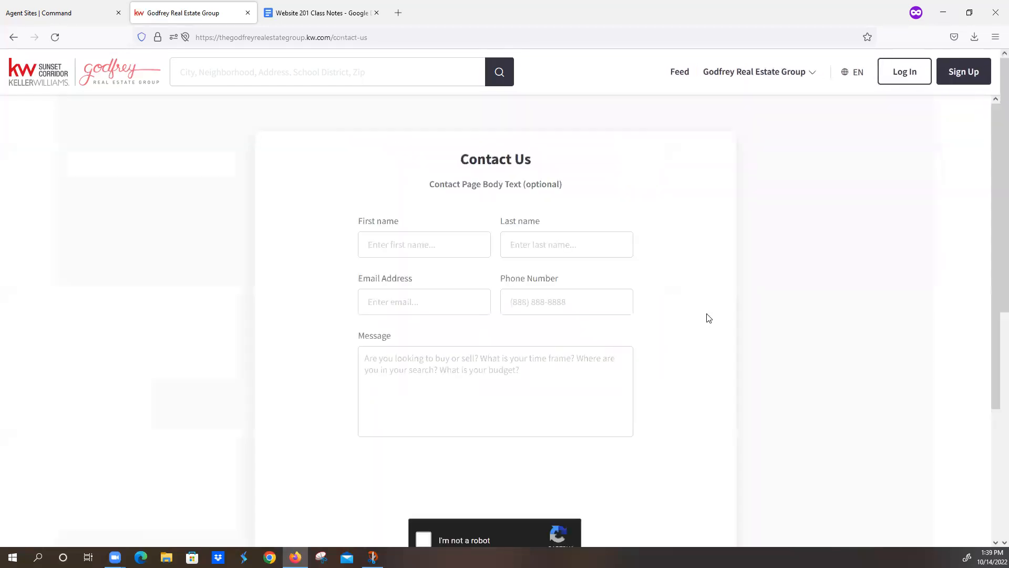
left_click(756, 75)
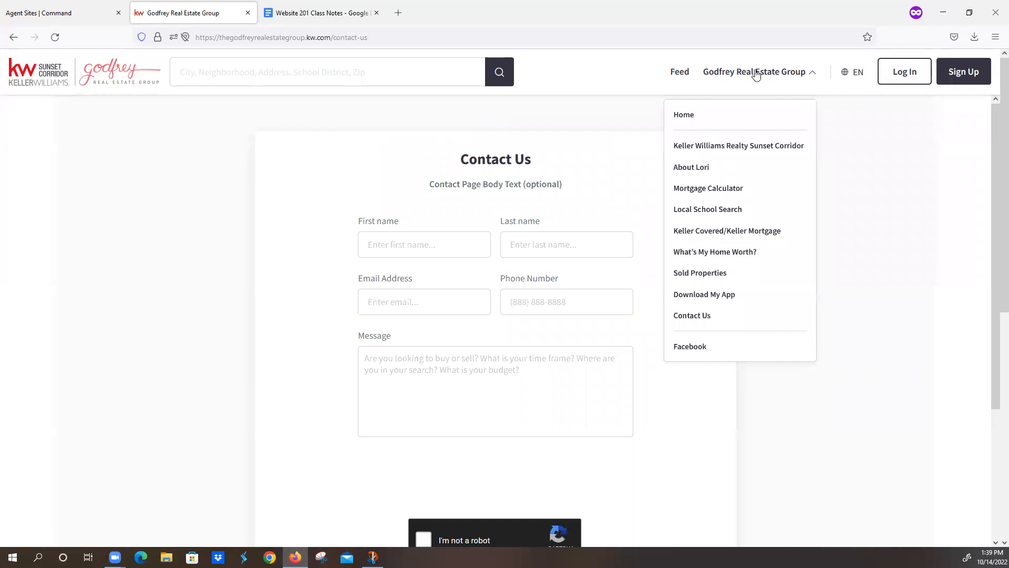
left_click(691, 347)
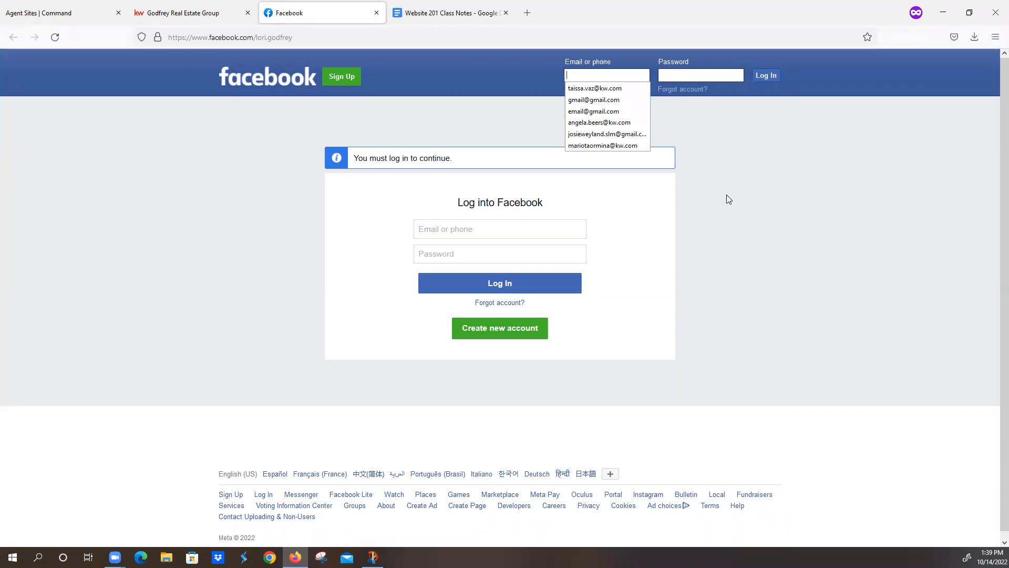
Step: Check the Facebook tab's web address, then return to the Command agent site pages tab
left_click(384, 38)
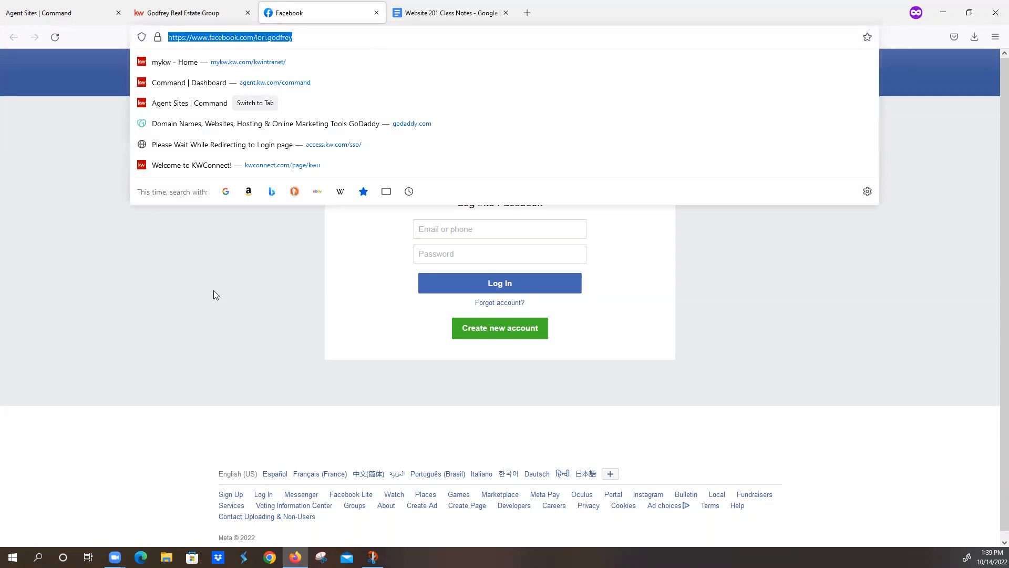
left_click(291, 176)
left_click(79, 15)
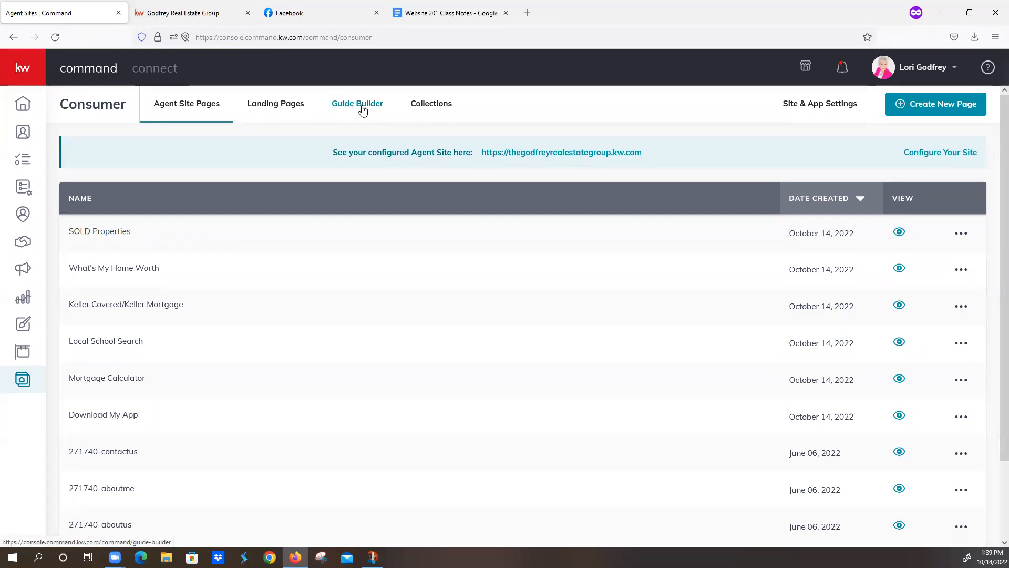
Step: Open Site & App Settings and inspect the General settings hero text
left_click(816, 107)
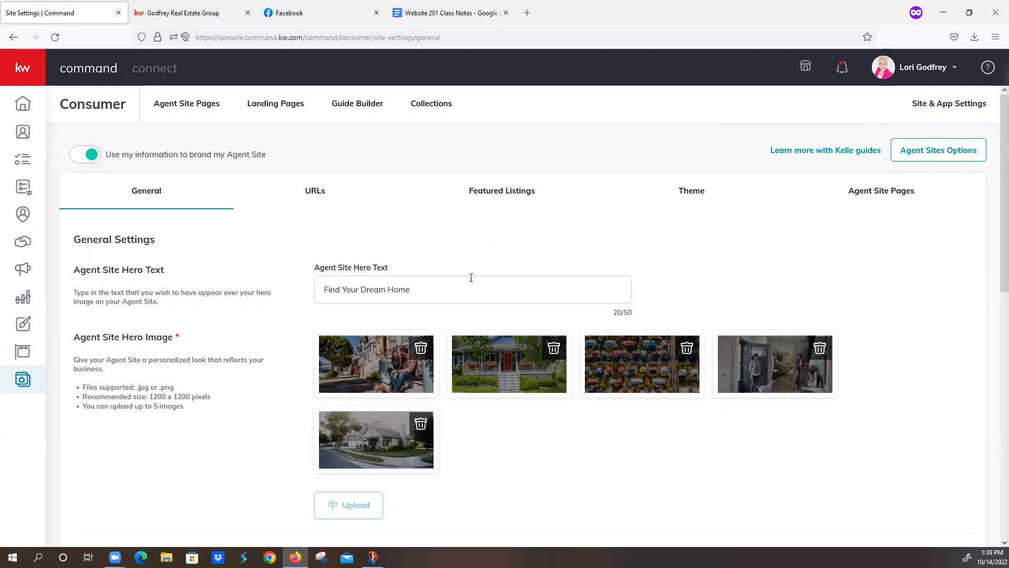
left_click_drag(451, 287, 323, 288)
left_click(434, 239)
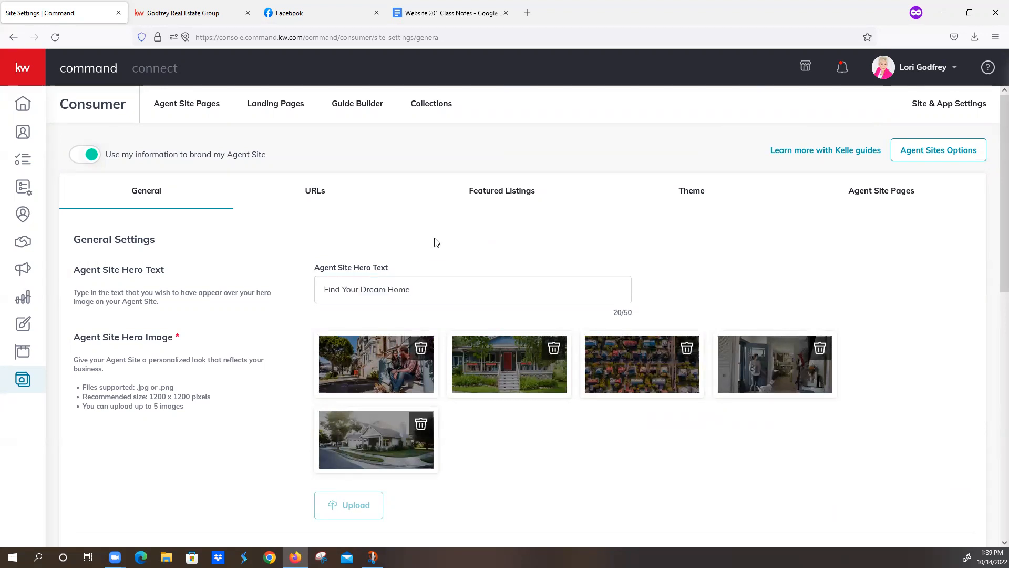
Step: Switch to the live Godfrey Real Estate Group site and go to its Home page
left_click(201, 16)
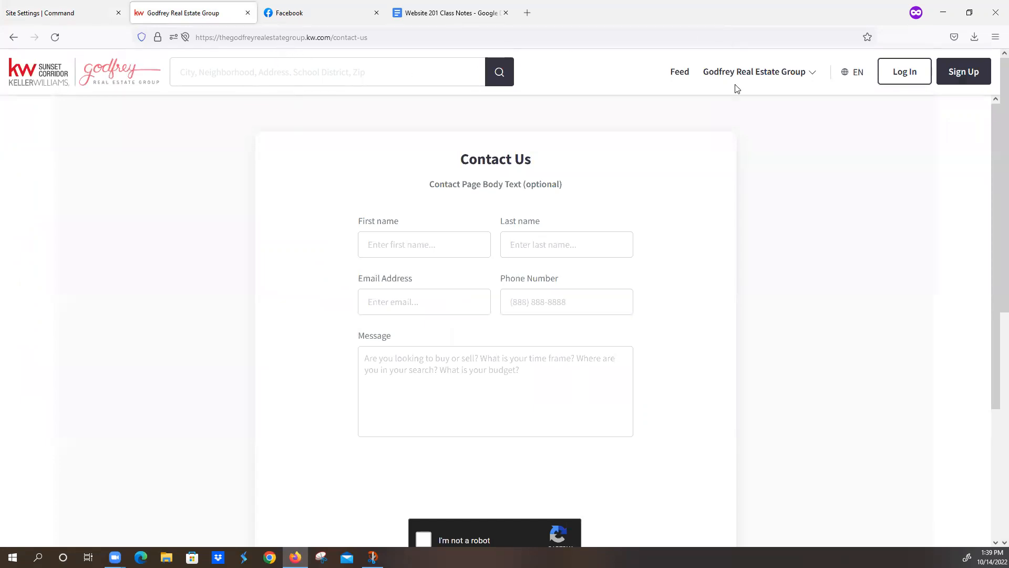
left_click(717, 73)
left_click(689, 117)
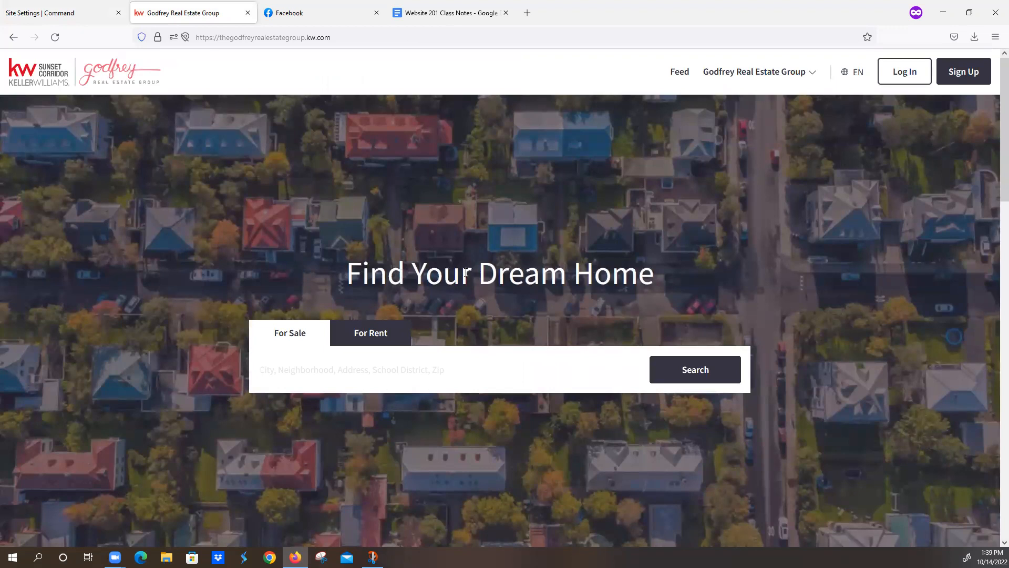
Step: Replace the agent site hero text with 'As Seen on HGTV'
left_click(45, 13)
triple_click(430, 298)
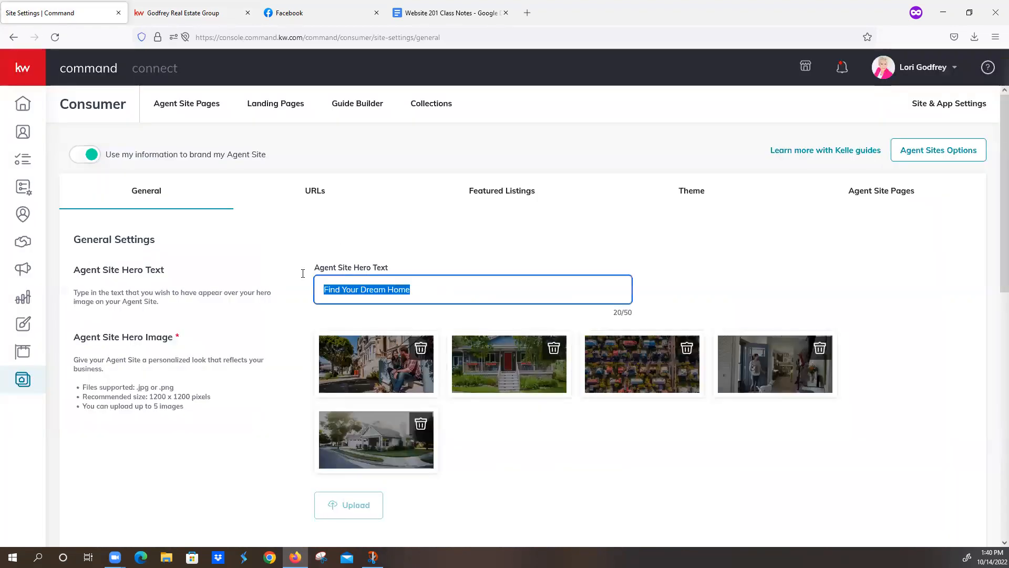
type("As ")
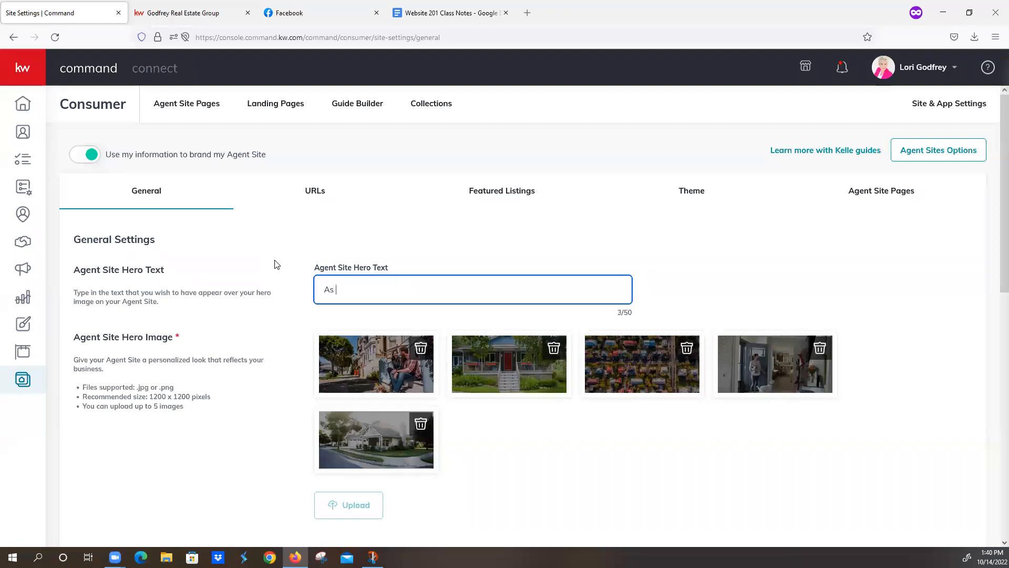
type("Seen")
key("BackSpace")
key("BackSpace")
type("en HGTV")
key("Left")
type("on")
Step: Change the hero text to 'Find Your' and highlight the recommended 1200 x 1200 image size
left_click_drag(415, 291, 306, 289)
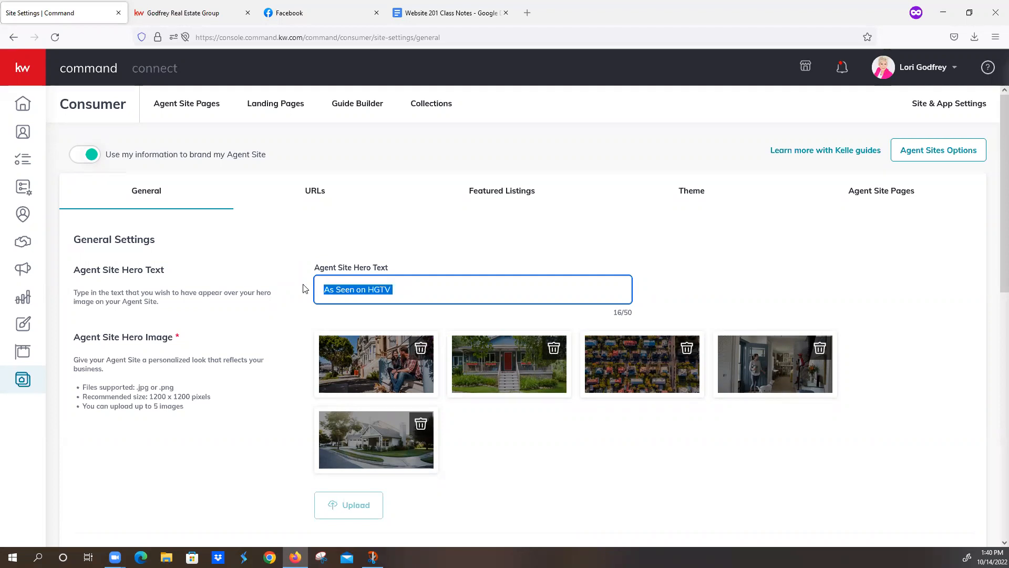
key("BackSpace")
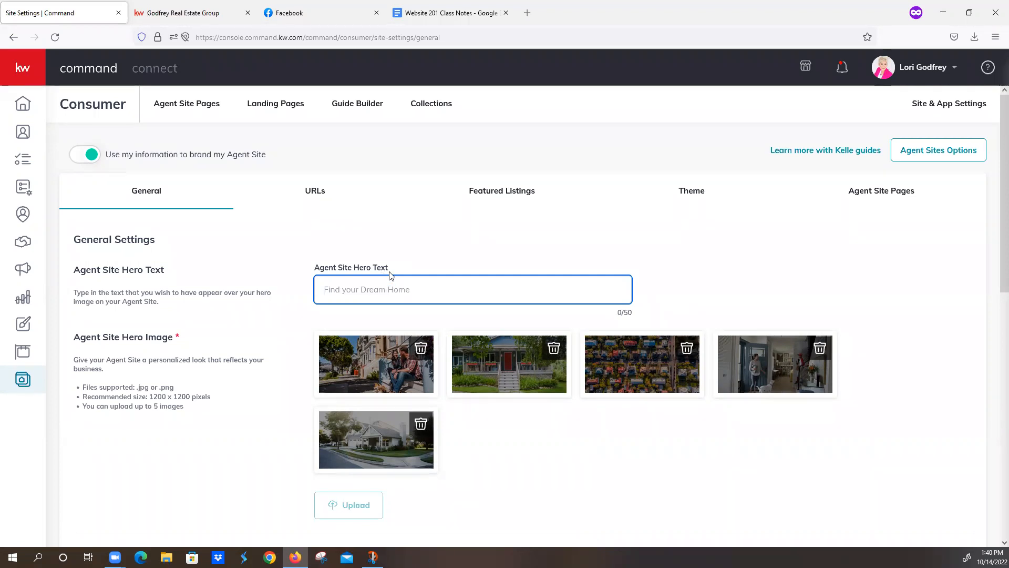
type("Find Your")
scroll(432, 325, "down", 10)
scroll(432, 323, "up", 10)
left_click_drag(150, 396, 191, 396)
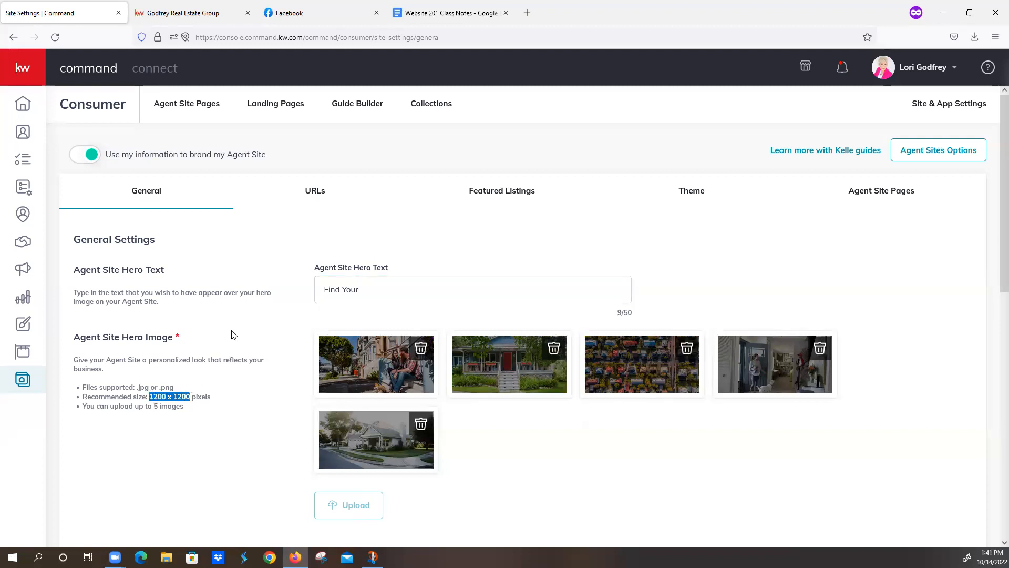
Step: Read the Website 201 Class Notes down to the Additional Tip Videos list, then go back to Site Settings
left_click(442, 13)
scroll(426, 295, "up", 20)
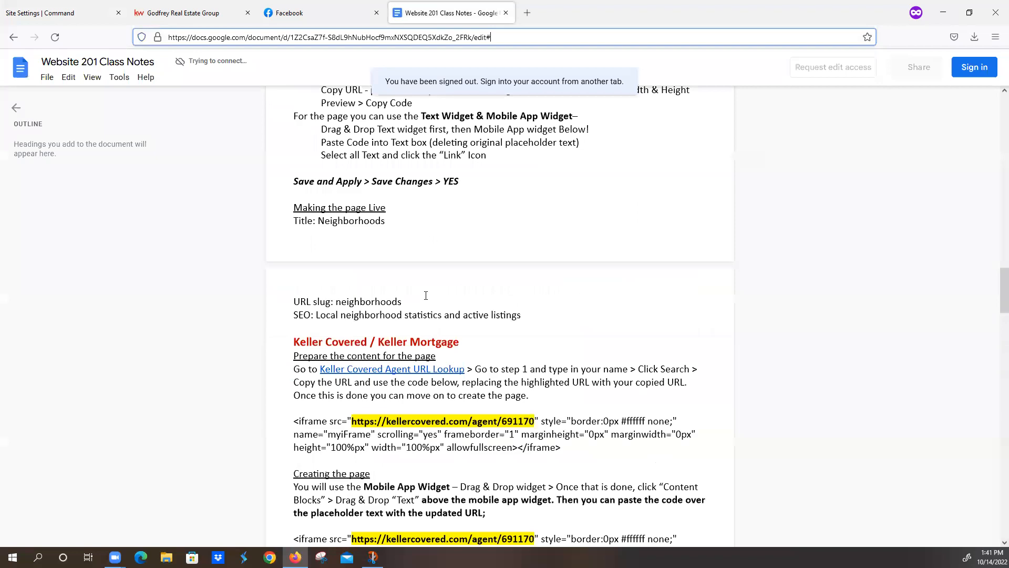
scroll(426, 295, "up", 7)
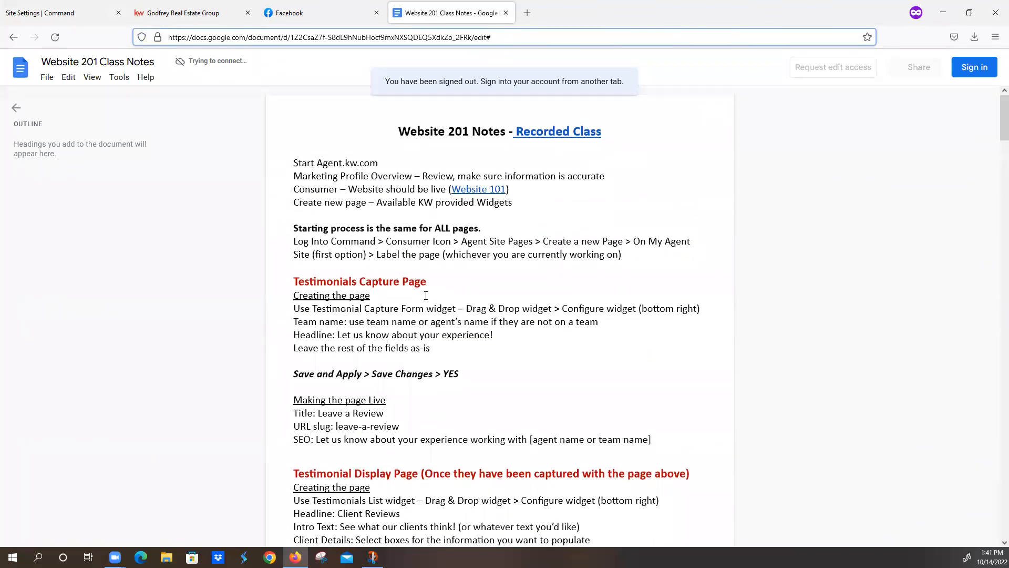
scroll(426, 295, "down", 20)
scroll(426, 296, "down", 20)
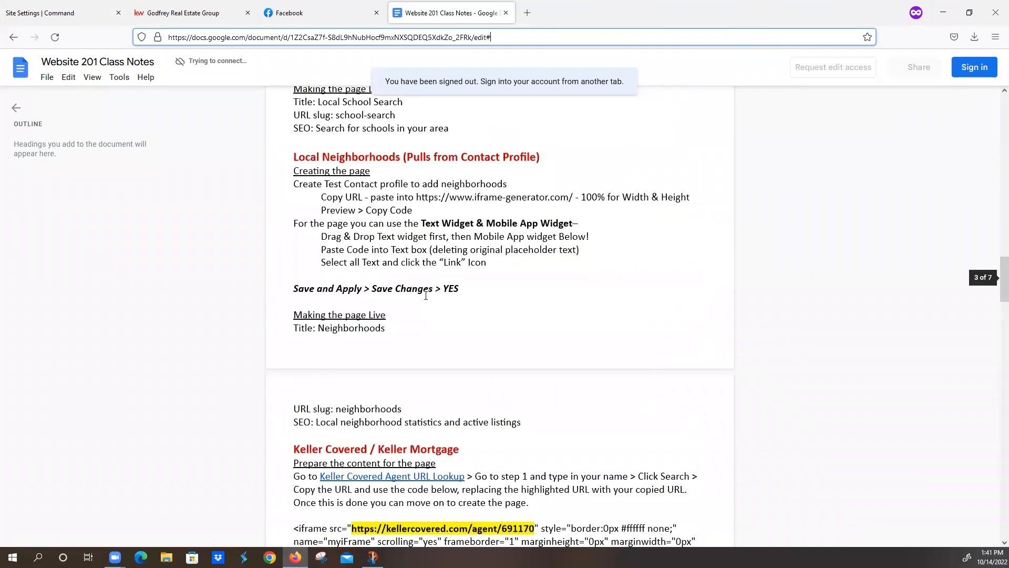
scroll(430, 304, "down", 15)
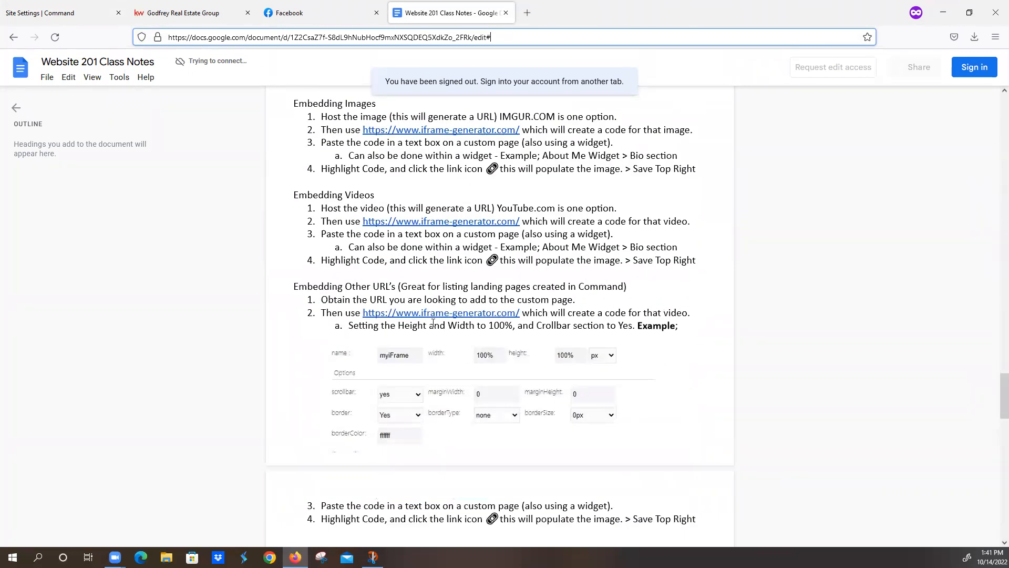
scroll(433, 323, "up", 3)
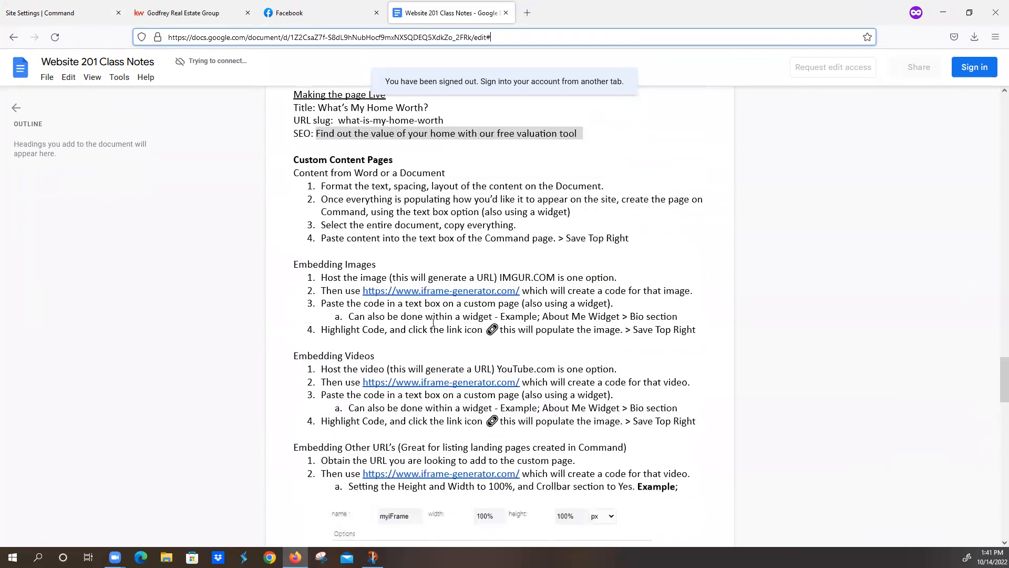
scroll(433, 322, "down", 9)
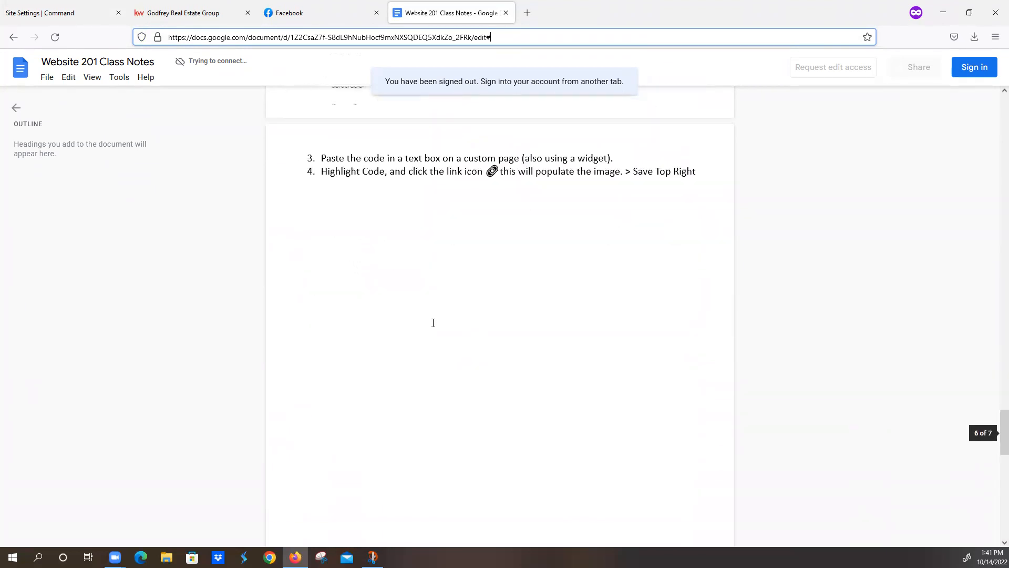
scroll(433, 323, "down", 10)
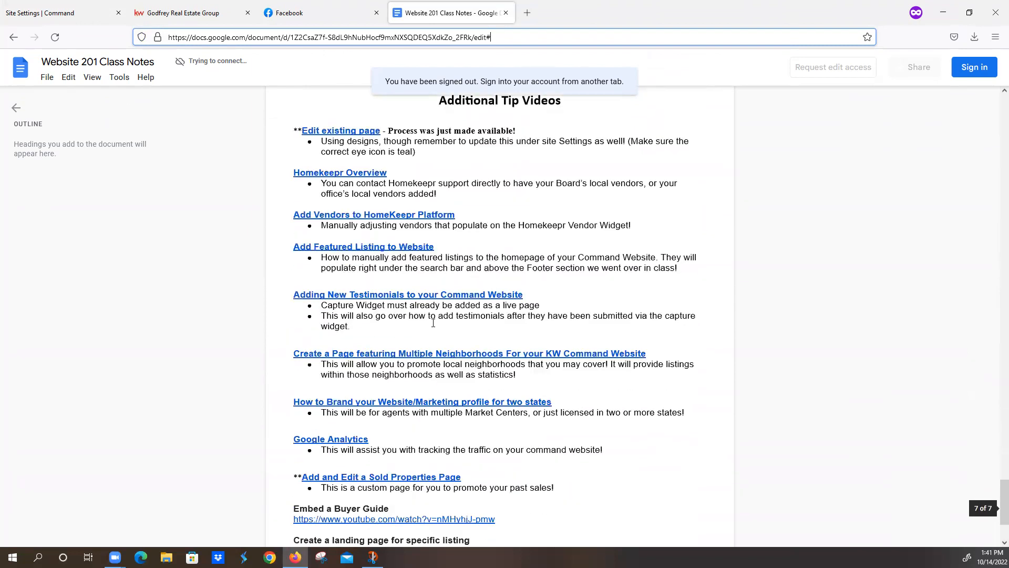
scroll(433, 323, "down", 2)
scroll(433, 323, "down", 1)
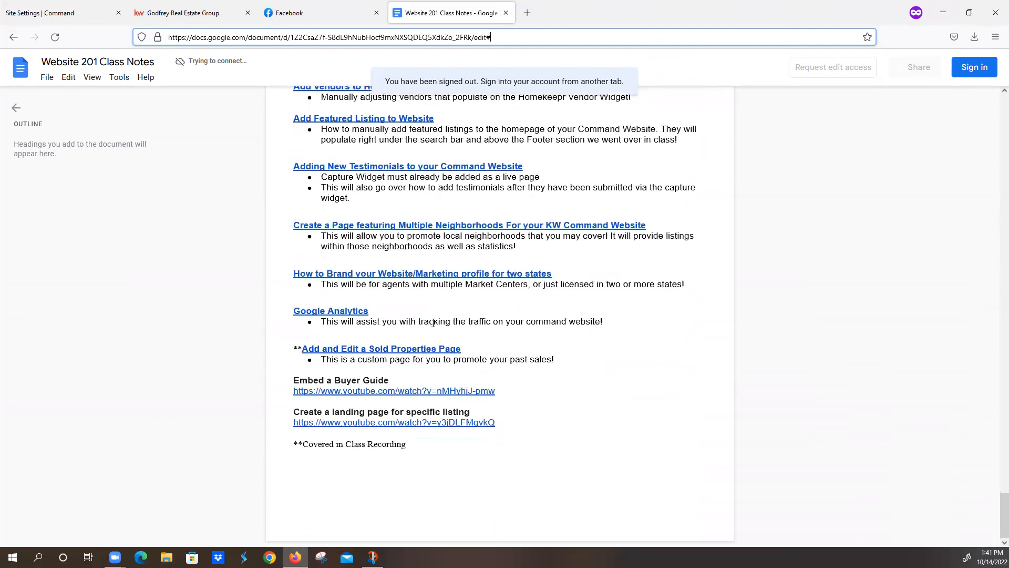
scroll(466, 356, "up", 10)
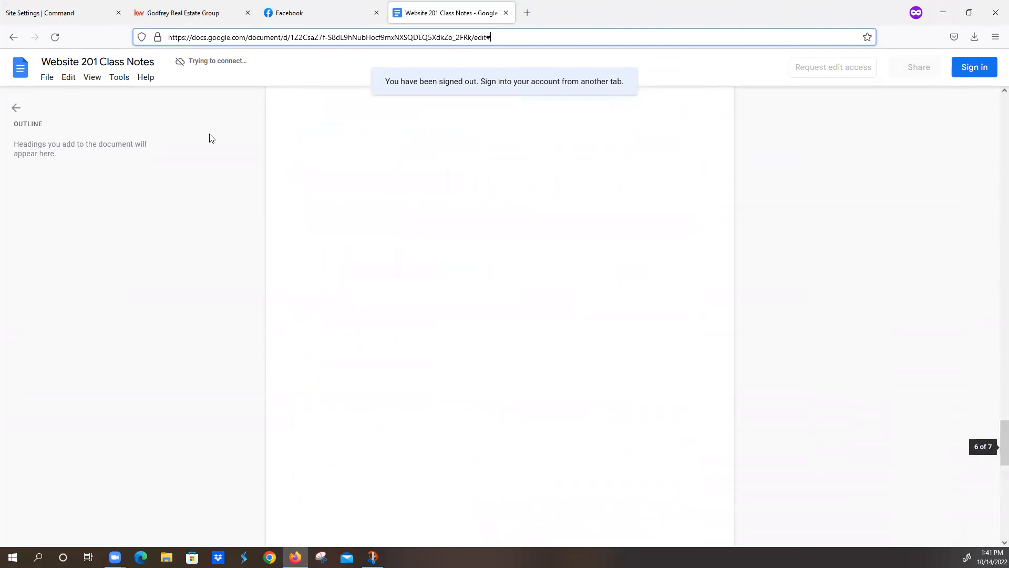
left_click(77, 12)
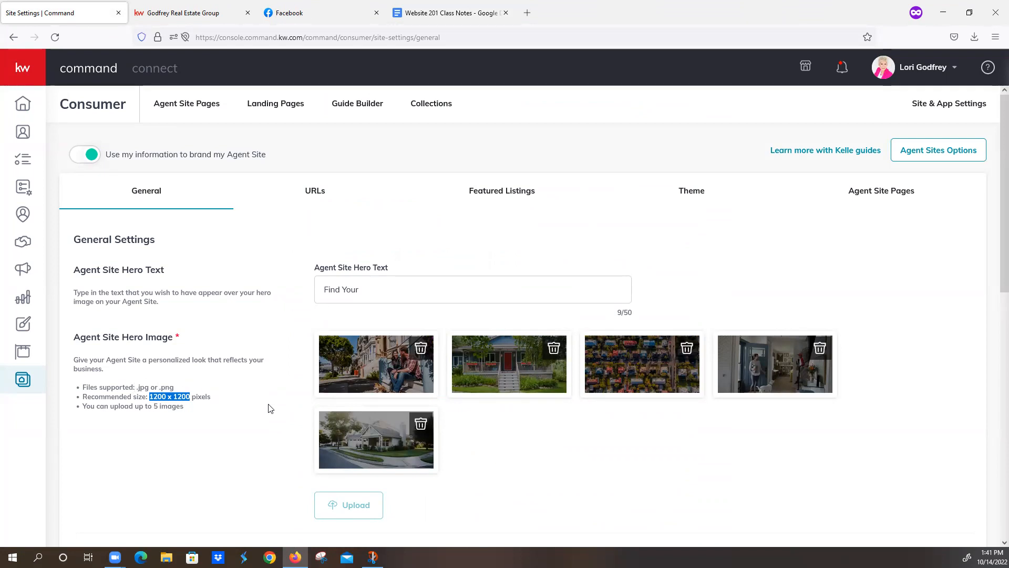
Step: Review the Registration (Unrestricted), Download App ('Download My APP') and Virtual Tours sections
scroll(516, 437, "down", 4)
scroll(554, 376, "down", 3)
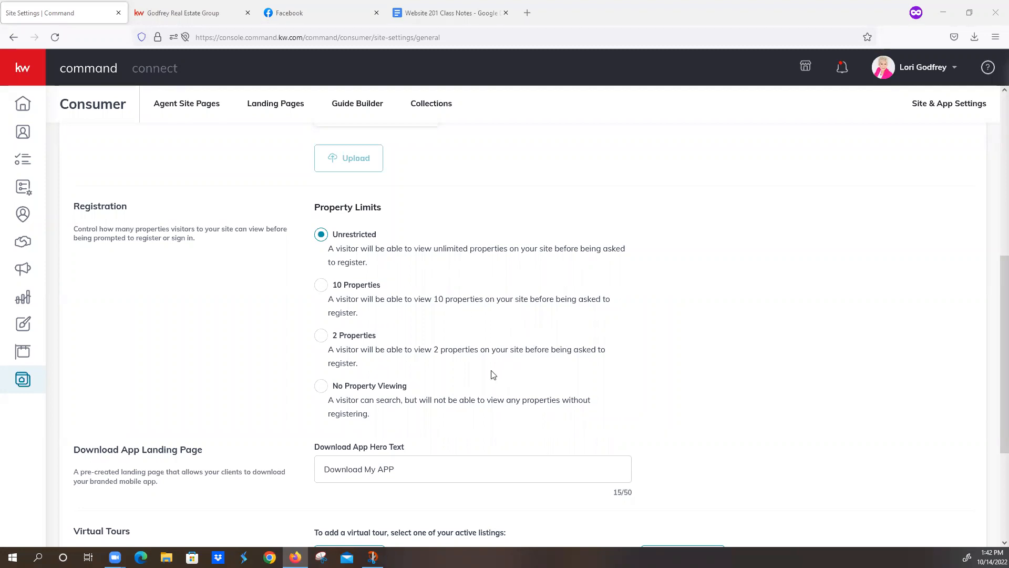
scroll(491, 374, "down", 2)
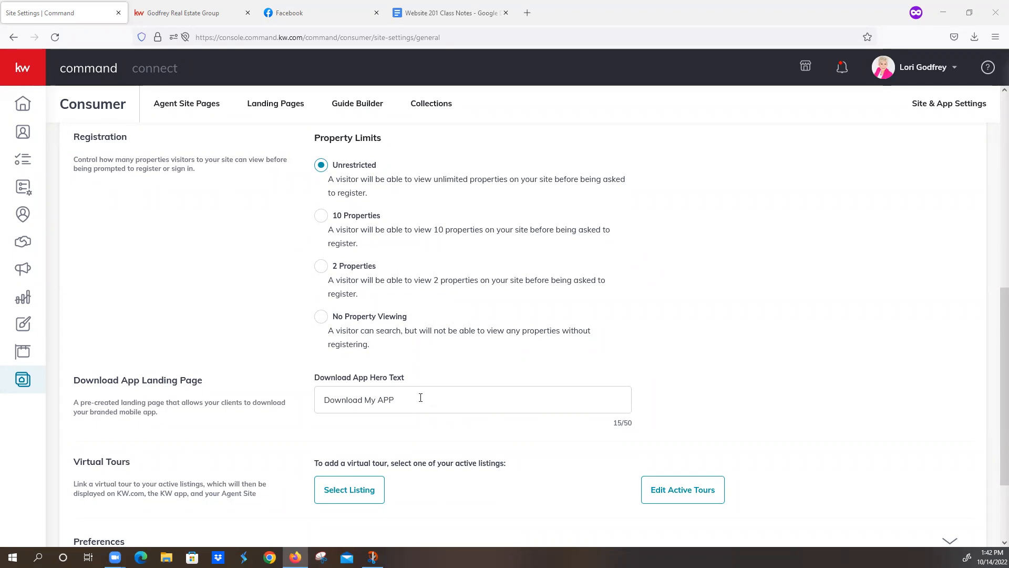
scroll(420, 398, "down", 2)
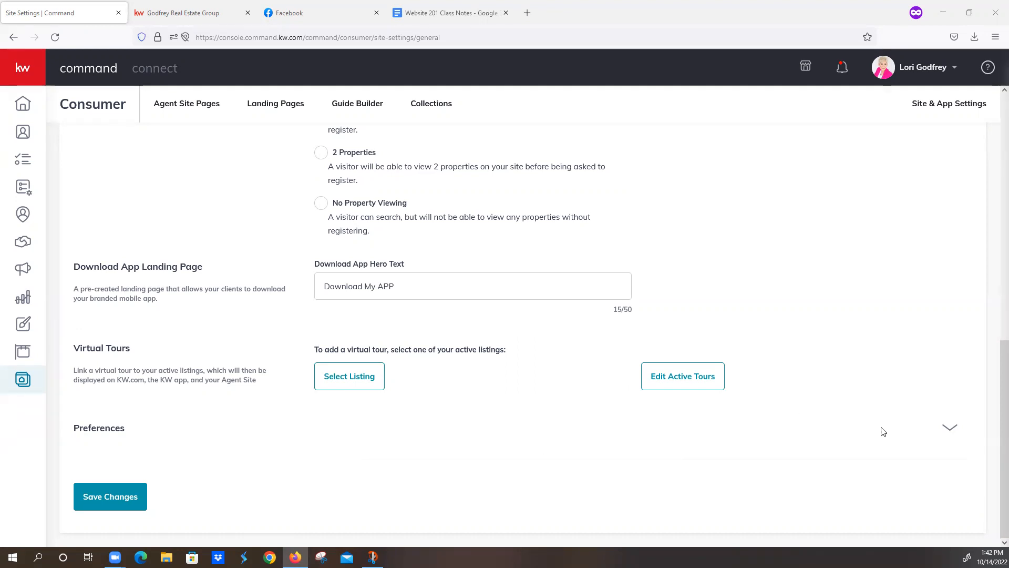
Step: Expand Preferences to check that Keller Mortgage, Keller Covered and neighborhoods are all set to Enable
left_click(951, 432)
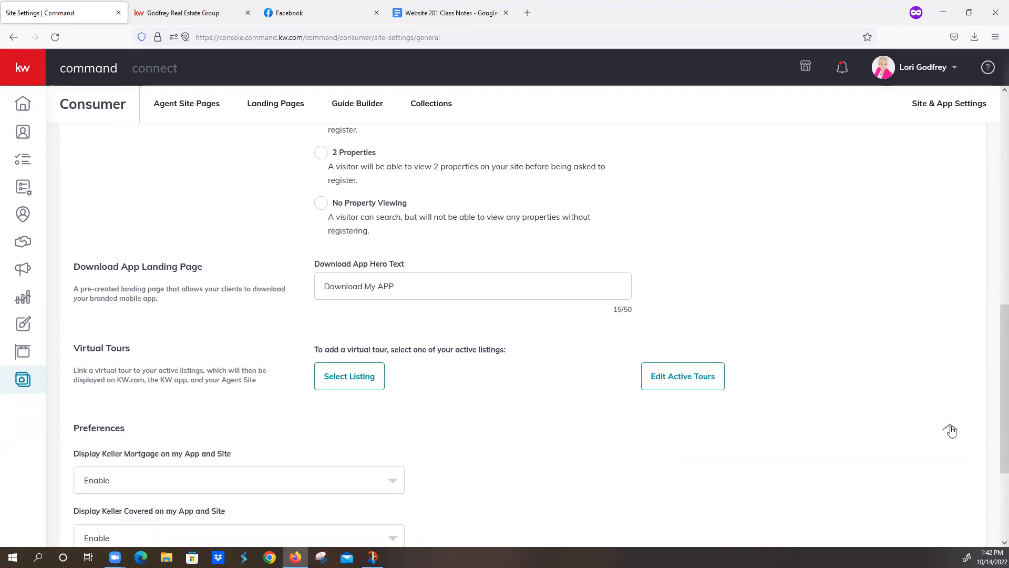
scroll(906, 448, "down", 3)
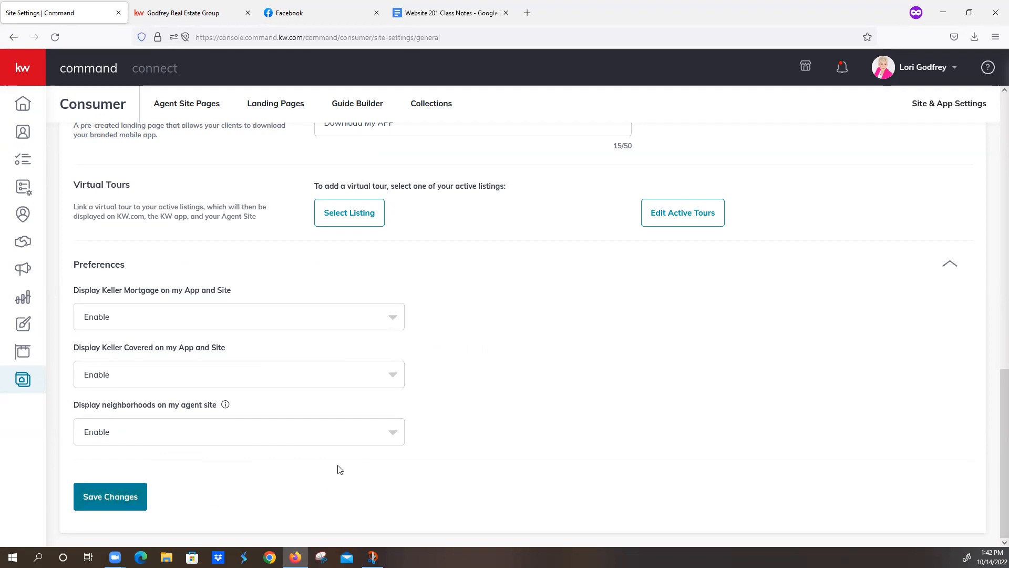
scroll(486, 422, "up", 8)
scroll(479, 422, "up", 5)
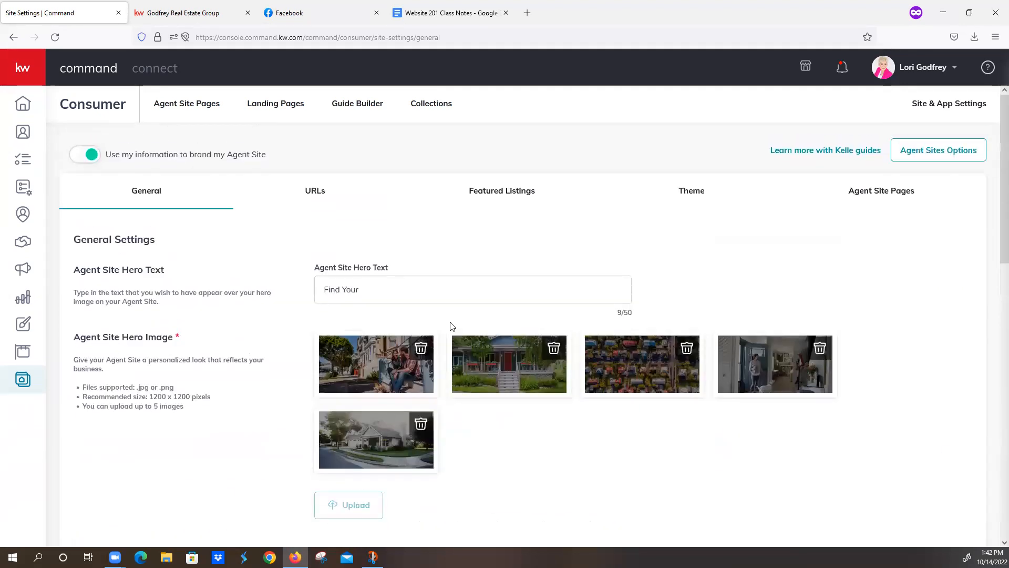
Step: In the URLs settings, check the subdomain's 25/30 character count and copy the App URL
left_click(313, 193)
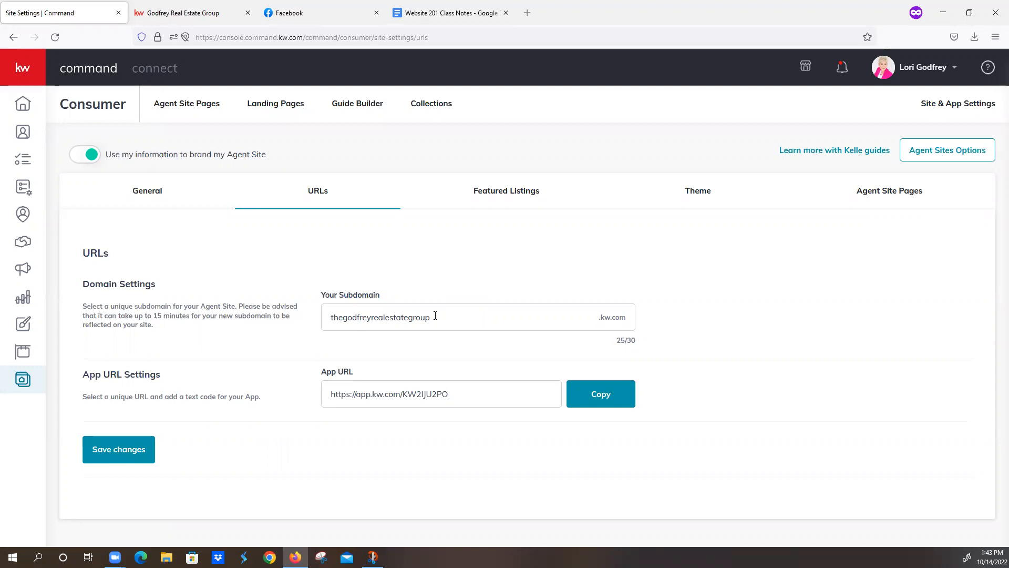
left_click_drag(637, 341, 612, 338)
left_click(648, 356)
left_click(582, 403)
Step: Open the Featured Listings settings and check the 'Featured Listings' headline
left_click(519, 195)
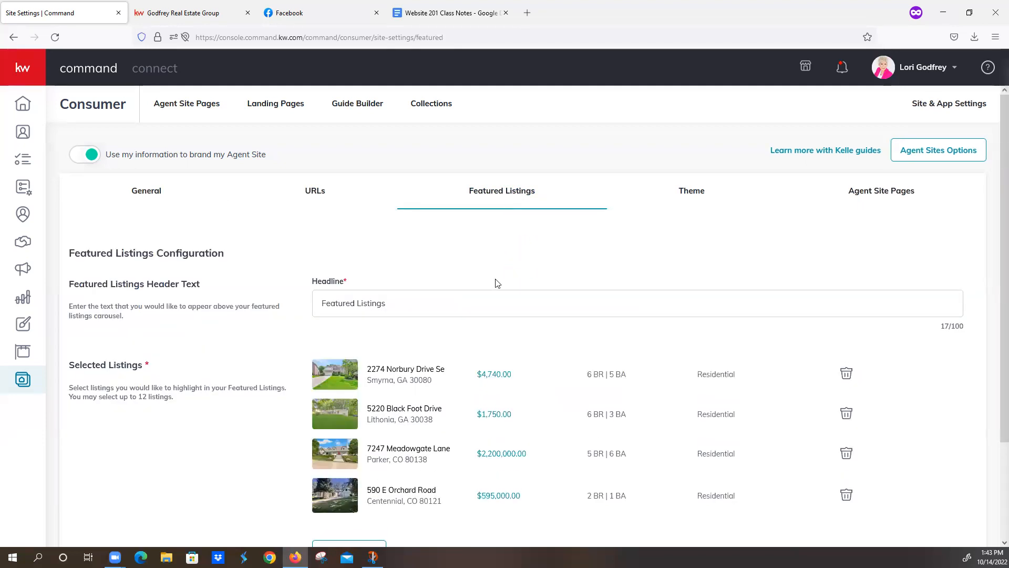
left_click_drag(388, 304, 328, 298)
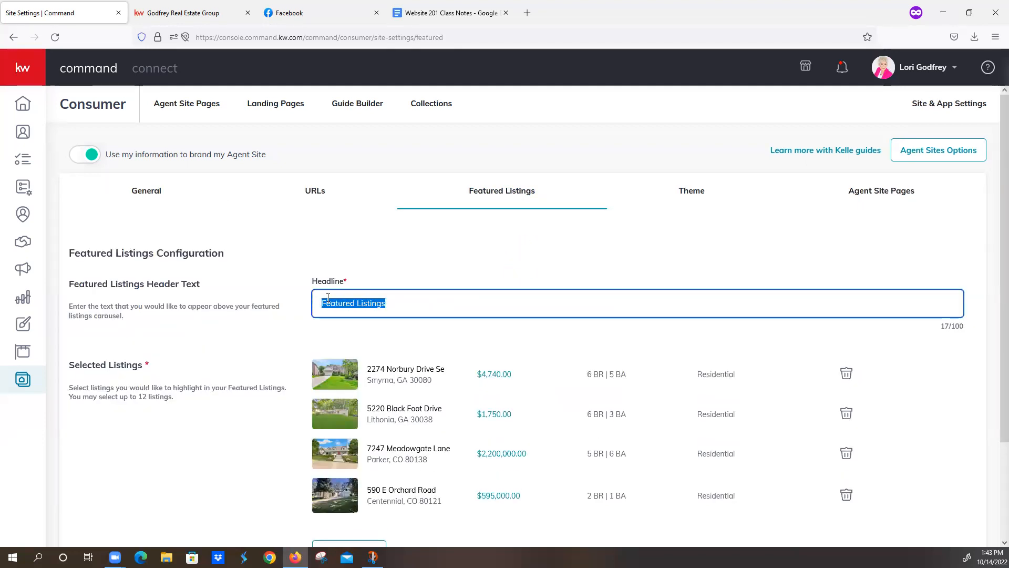
left_click(433, 264)
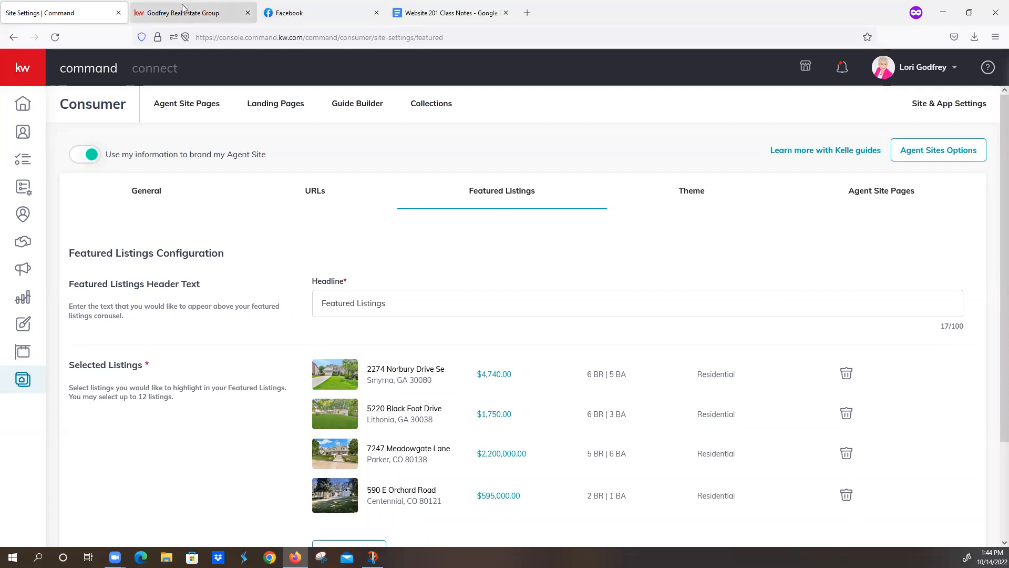
Step: Compare the live website's Featured Listings carousel with the four selected listings in Command
left_click(205, 14)
scroll(318, 226, "down", 5)
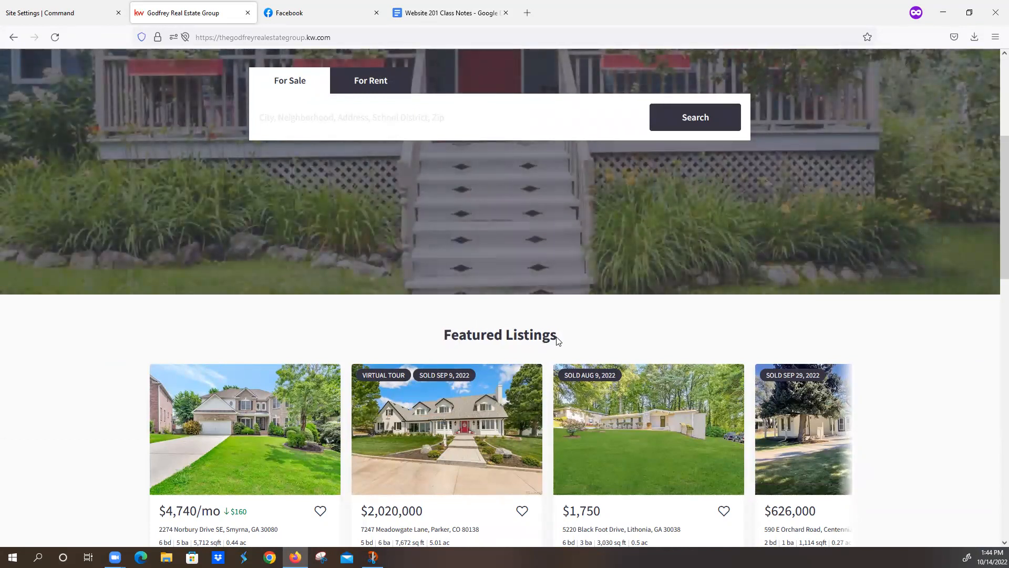
scroll(843, 353, "down", 2)
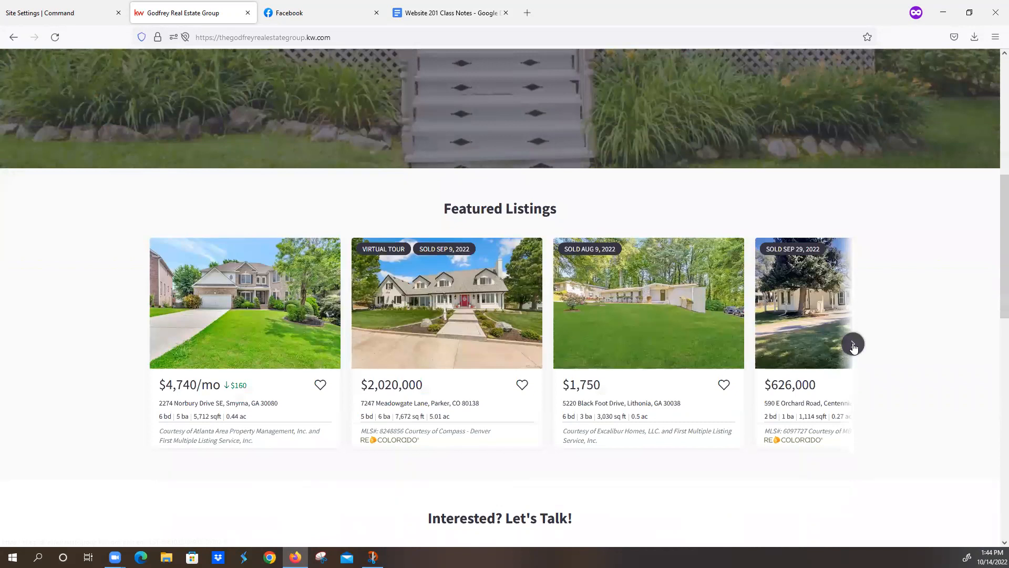
left_click(851, 344)
left_click(72, 18)
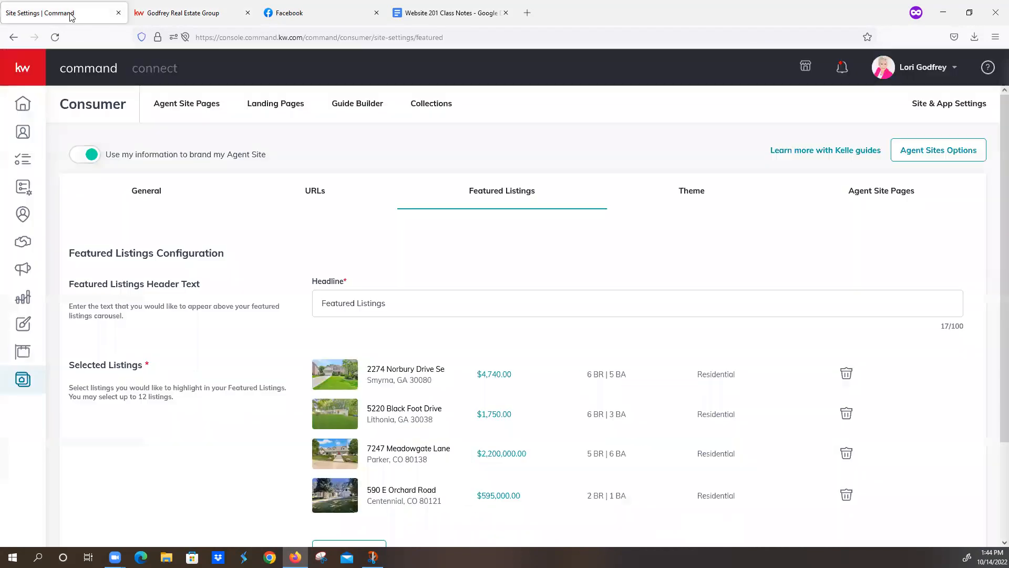
scroll(432, 295, "down", 2)
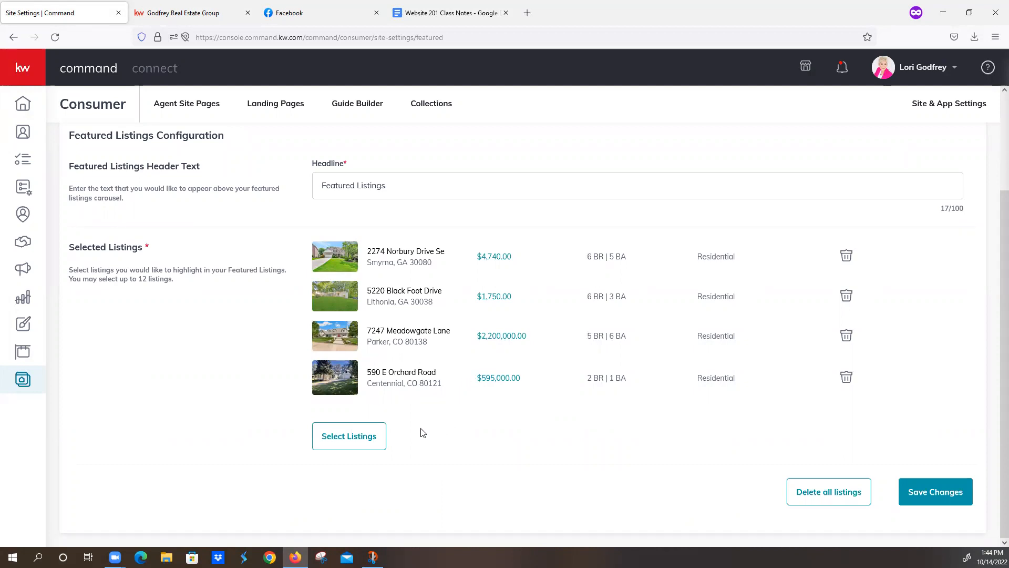
left_click(357, 438)
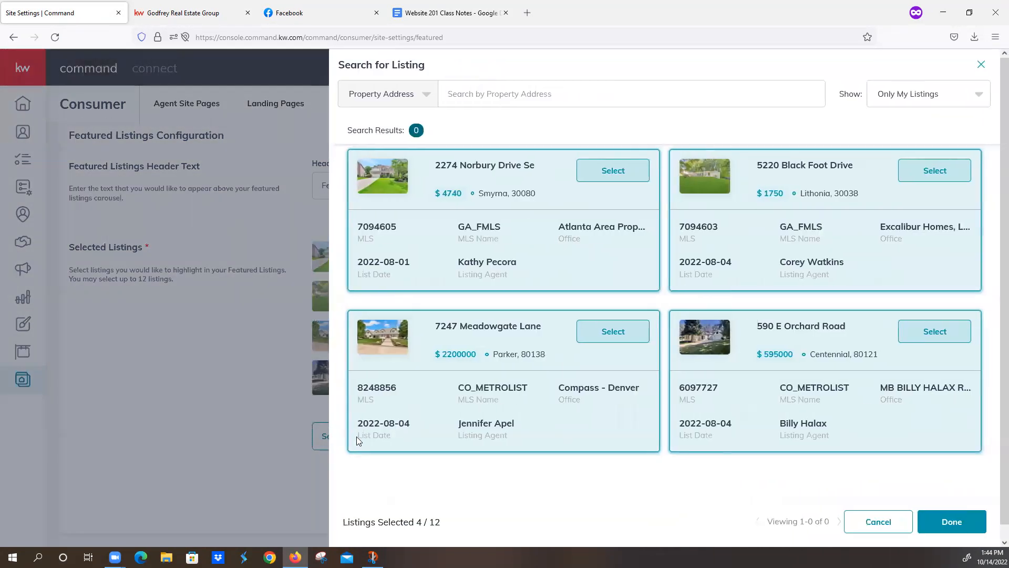
left_click(425, 99)
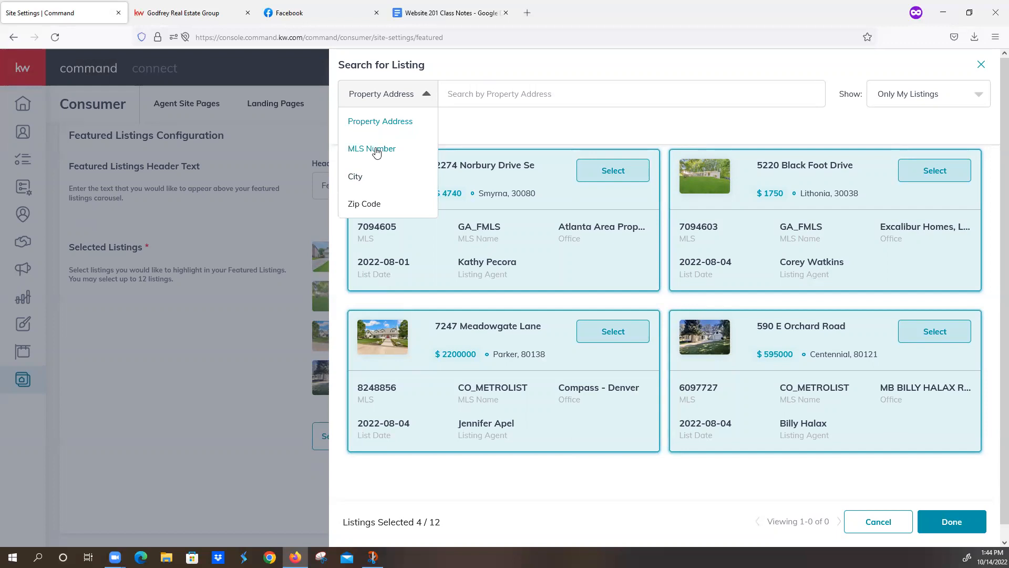
left_click(375, 149)
left_click(424, 96)
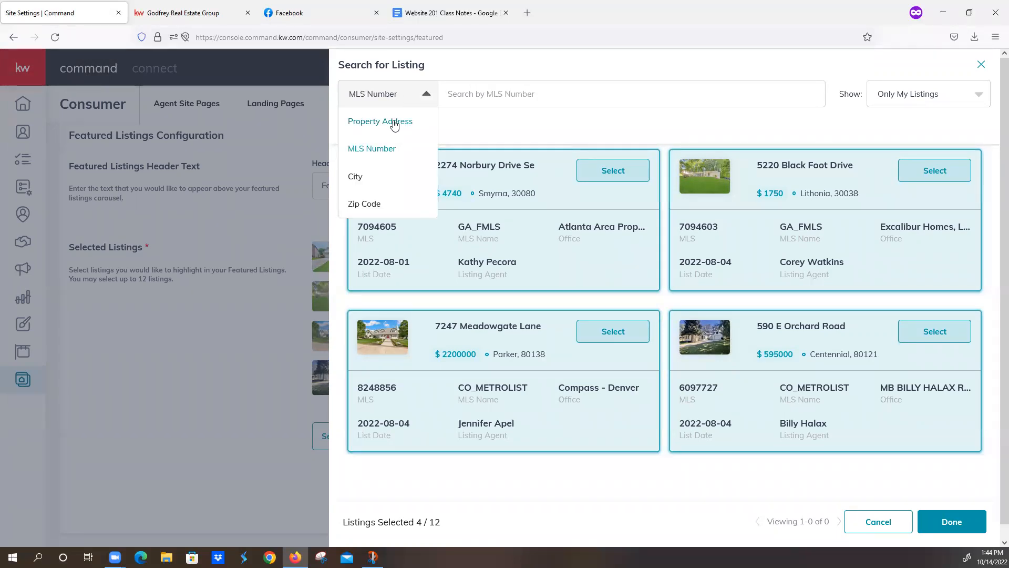
left_click(383, 148)
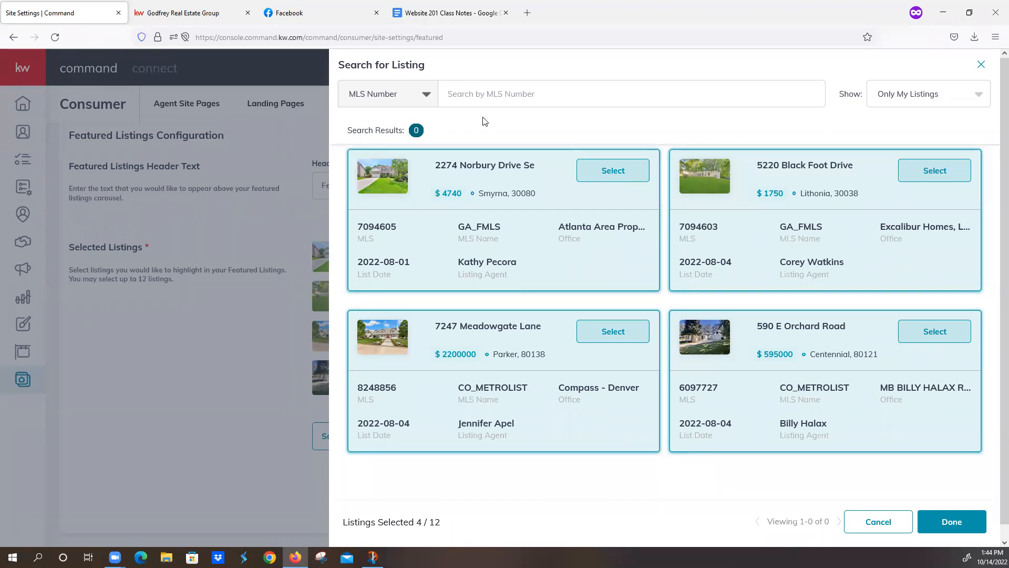
left_click(486, 96)
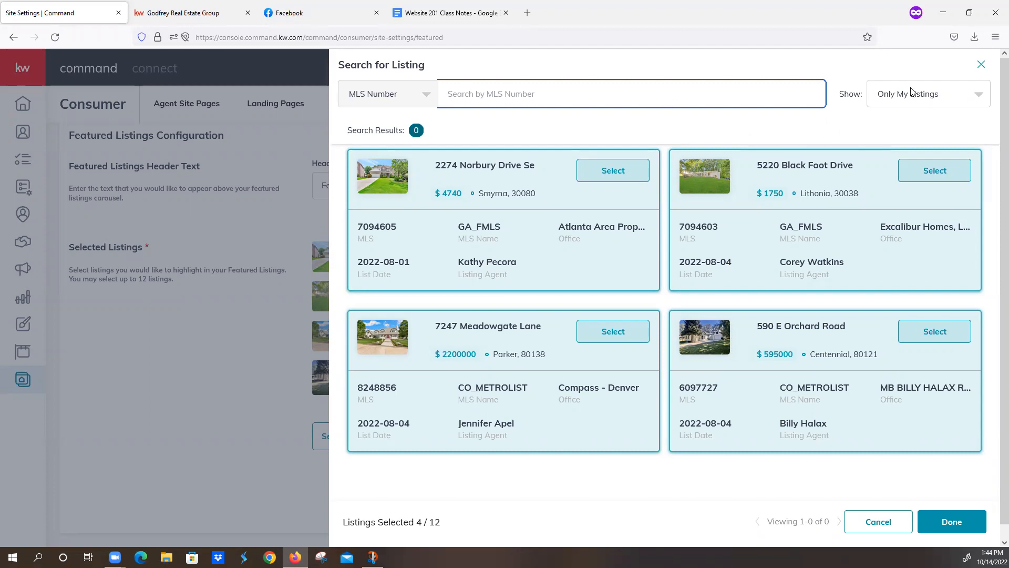
left_click(977, 98)
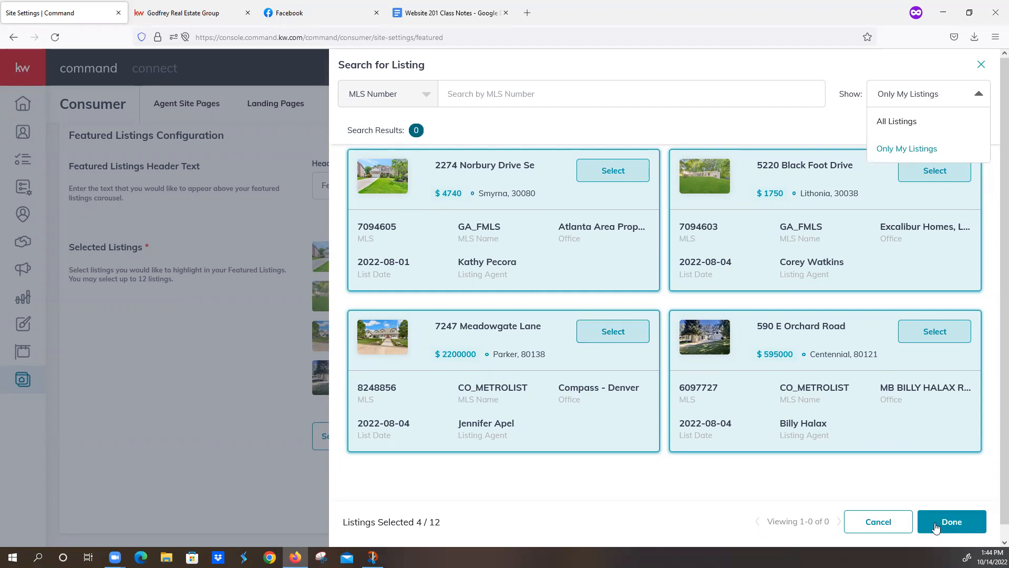
left_click(872, 528)
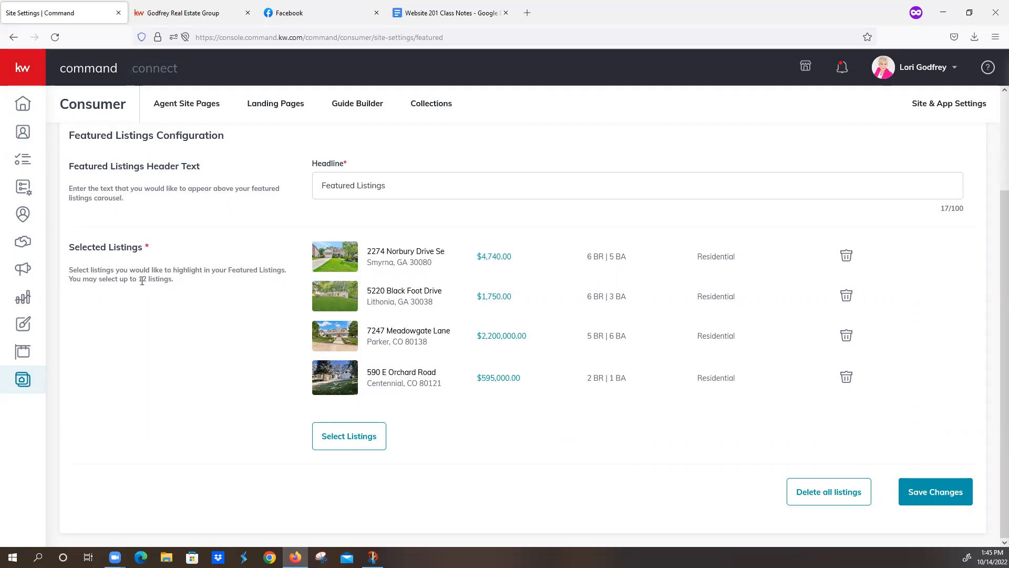
left_click_drag(138, 279, 176, 287)
scroll(424, 444, "up", 2)
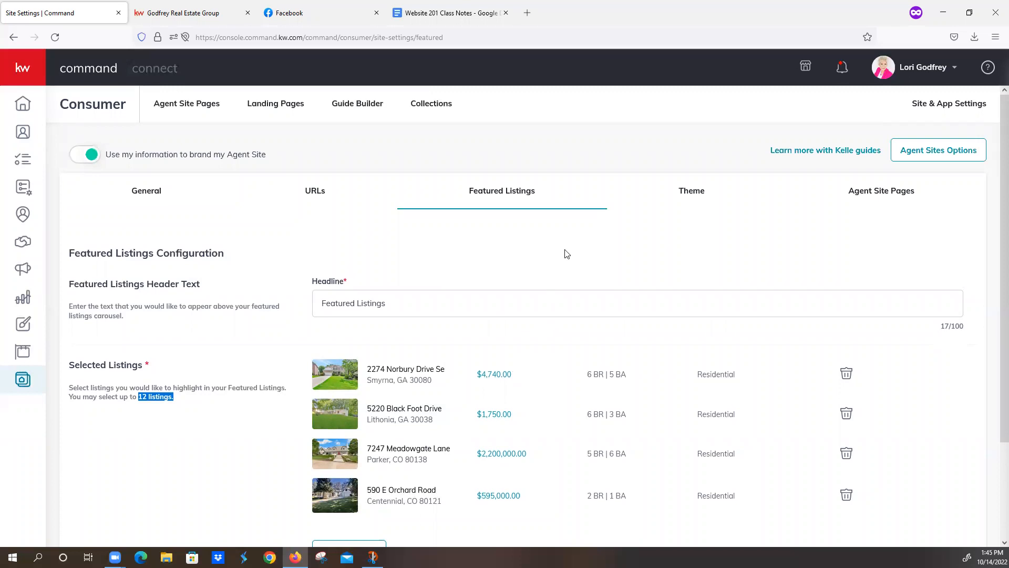
scroll(366, 416, "down", 2)
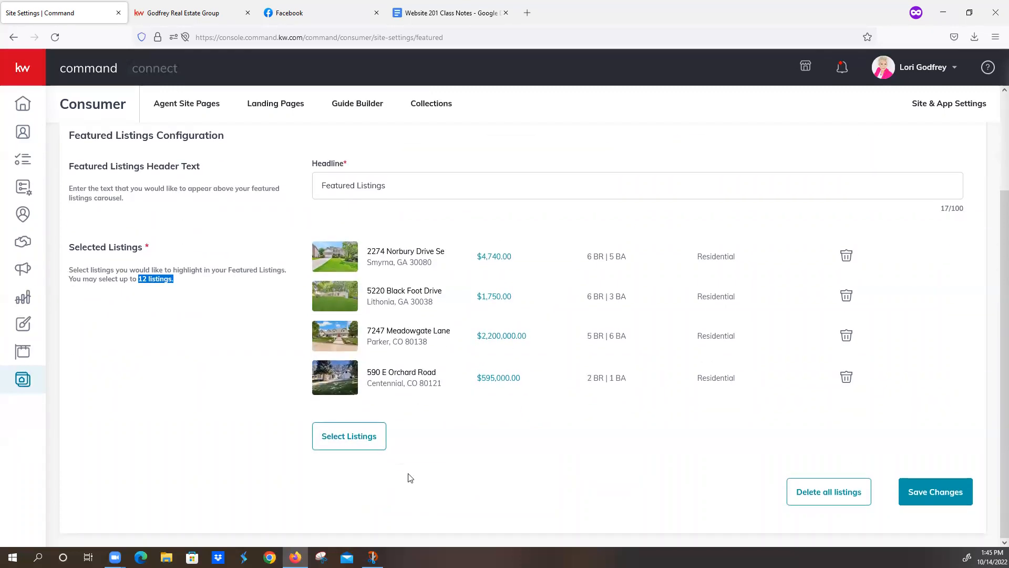
Step: View the 66 listings on My Listings and cancel the Sync My MLS by MLS Number dialog
left_click(22, 355)
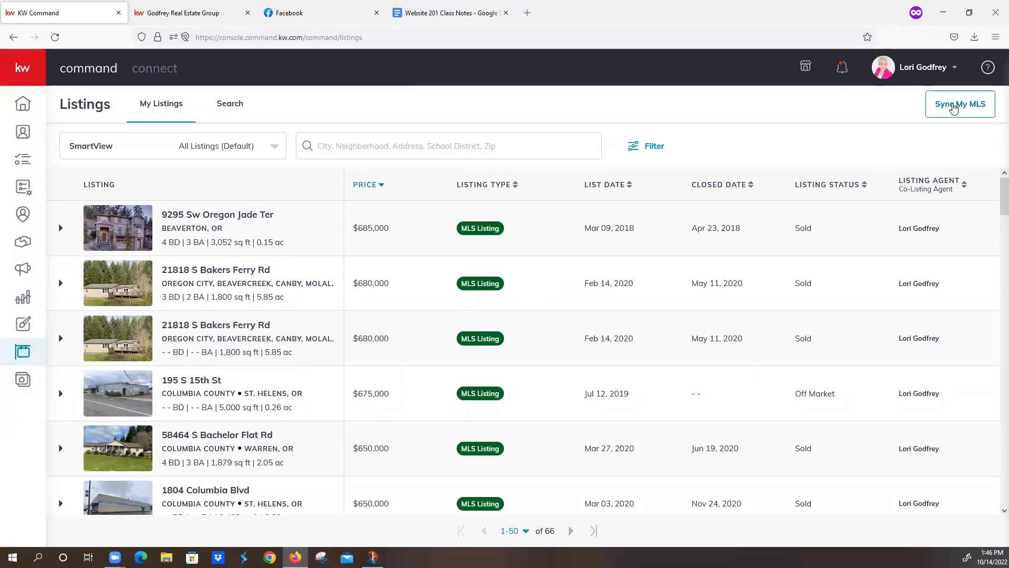
left_click(950, 107)
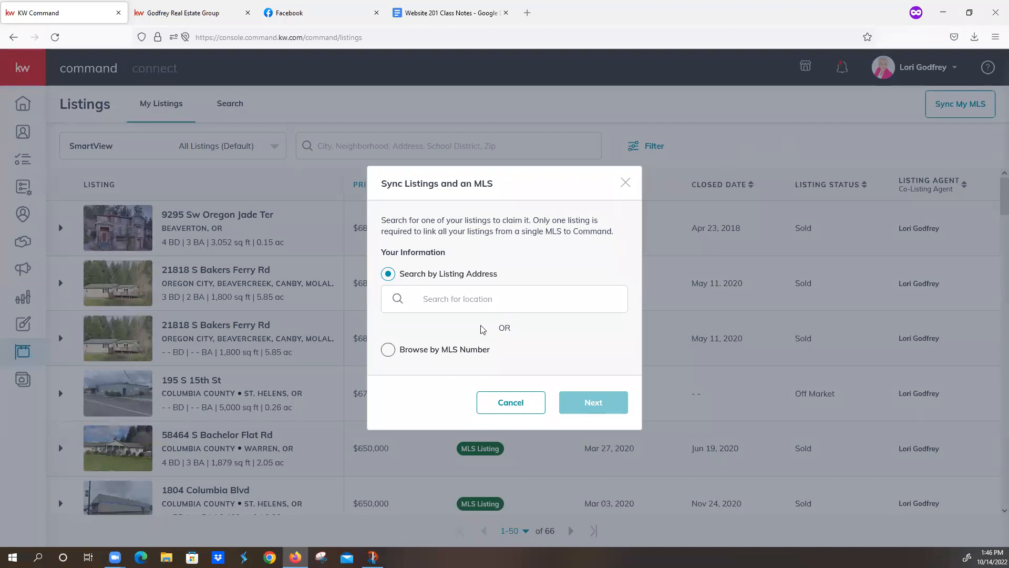
left_click(388, 350)
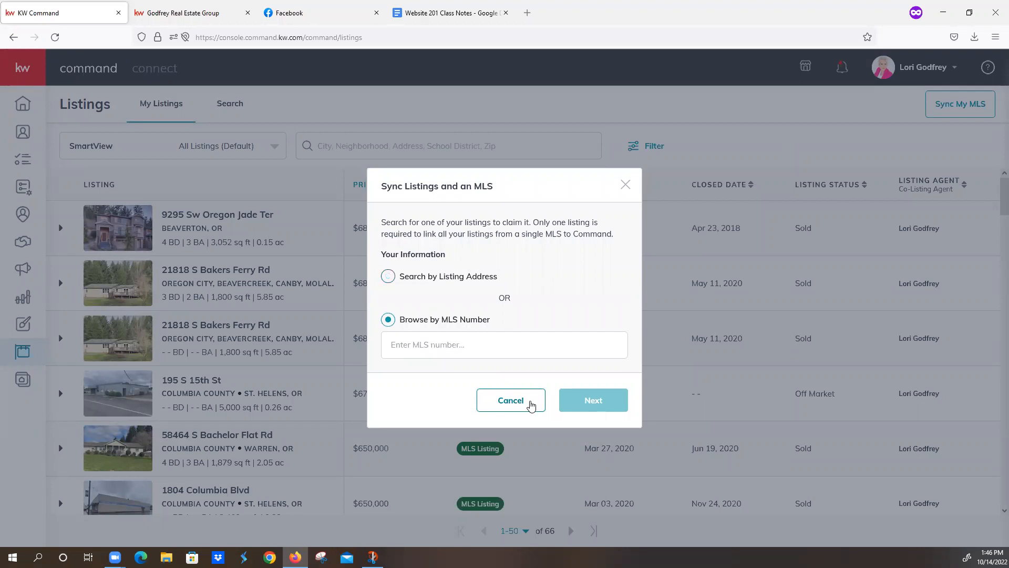
left_click(531, 405)
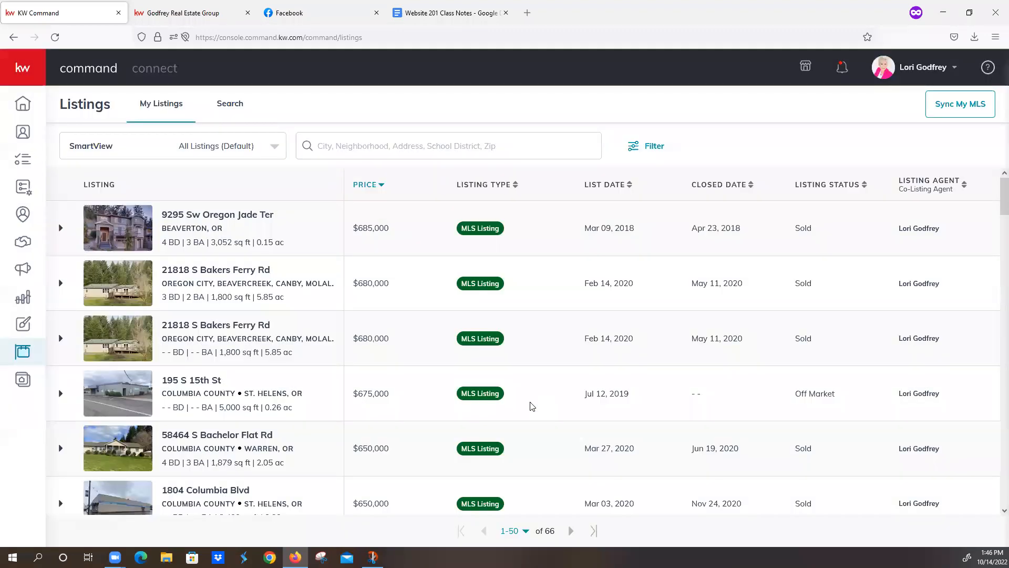